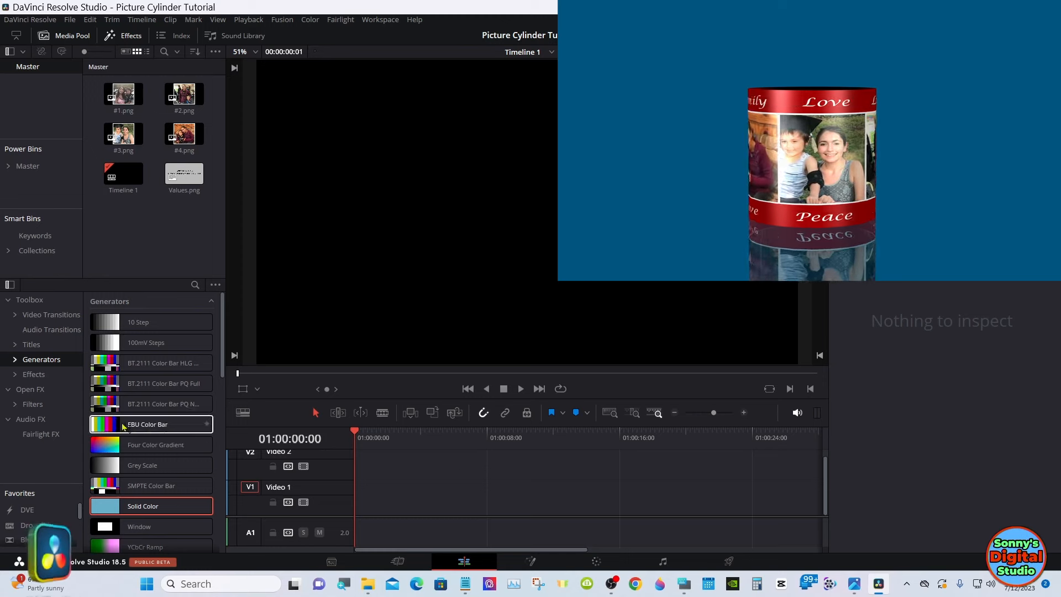
Place a Fusion Composition at the start of Video 1 and extend its duration to 20 seconds.
{"action": "left_click", "coordinate": [21, 376]}
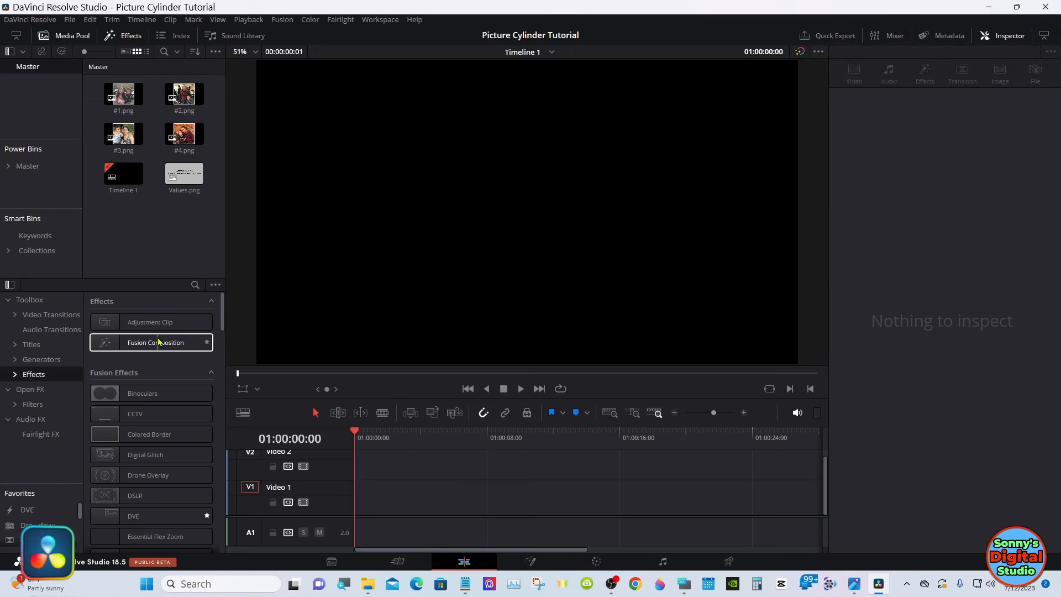
{"action": "left_click_drag", "start_coordinate": [158, 342], "coordinate": [370, 500]}
{"action": "left_click", "coordinate": [396, 502]}
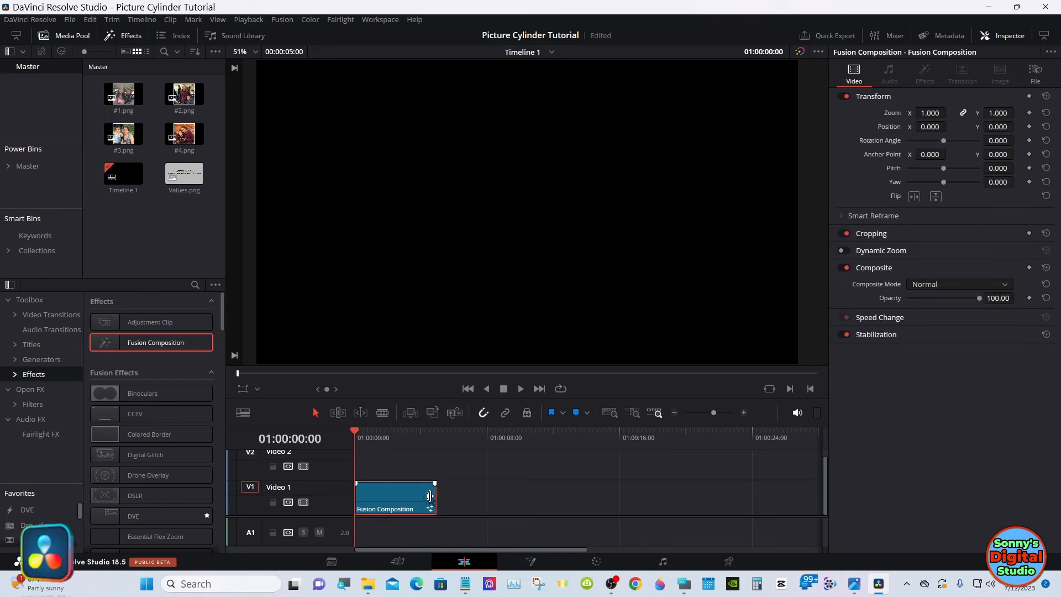
{"action": "left_click_drag", "start_coordinate": [435, 497], "coordinate": [680, 506]}
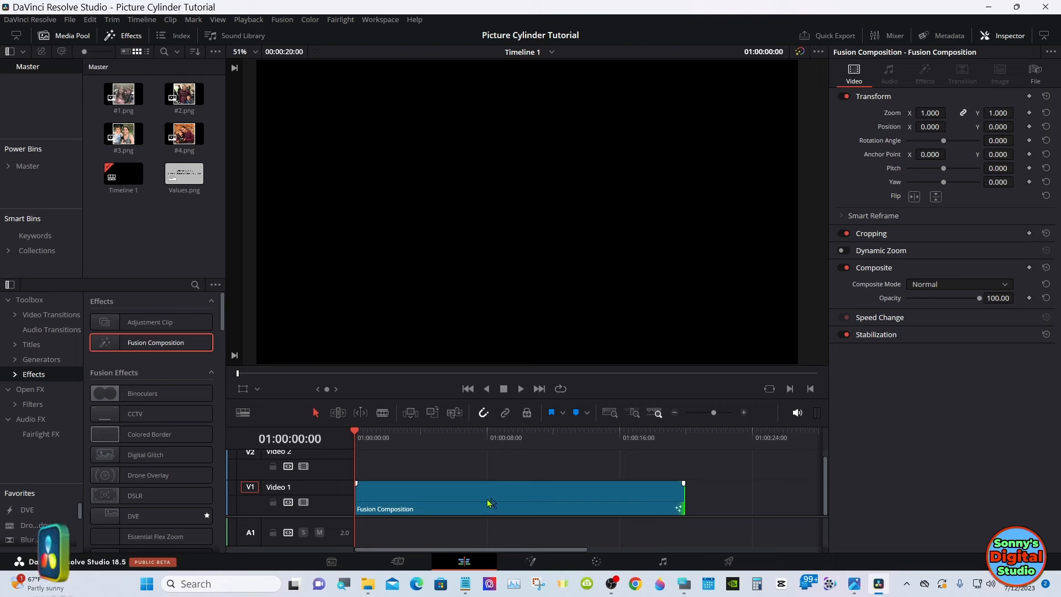
Open the composition clip on the Fusion page and move the MediaOut1 node far to the right in the node graph.
{"action": "left_click", "coordinate": [444, 499]}
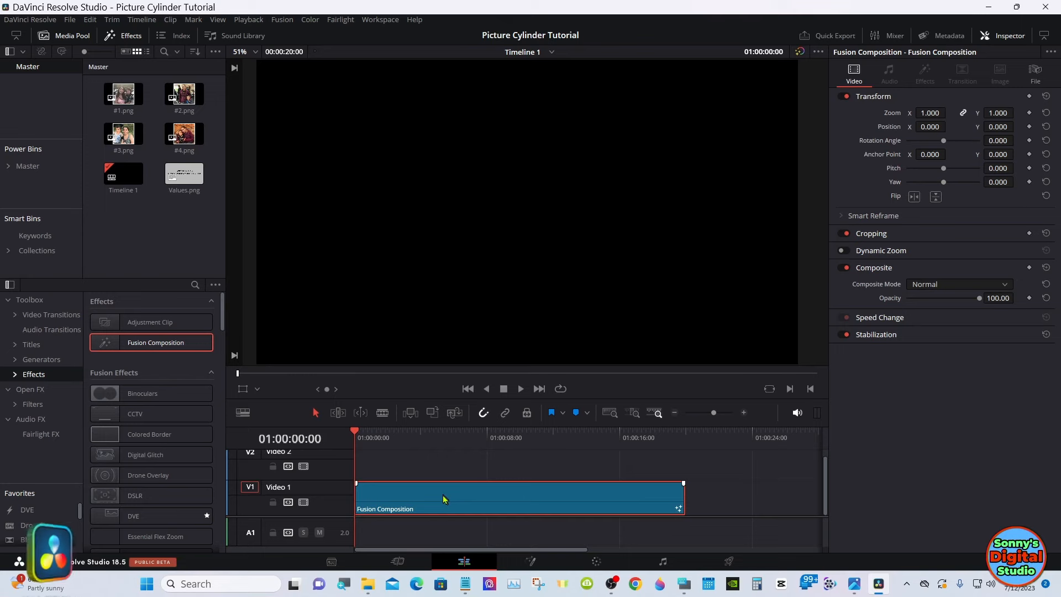
{"action": "left_click", "coordinate": [531, 565]}
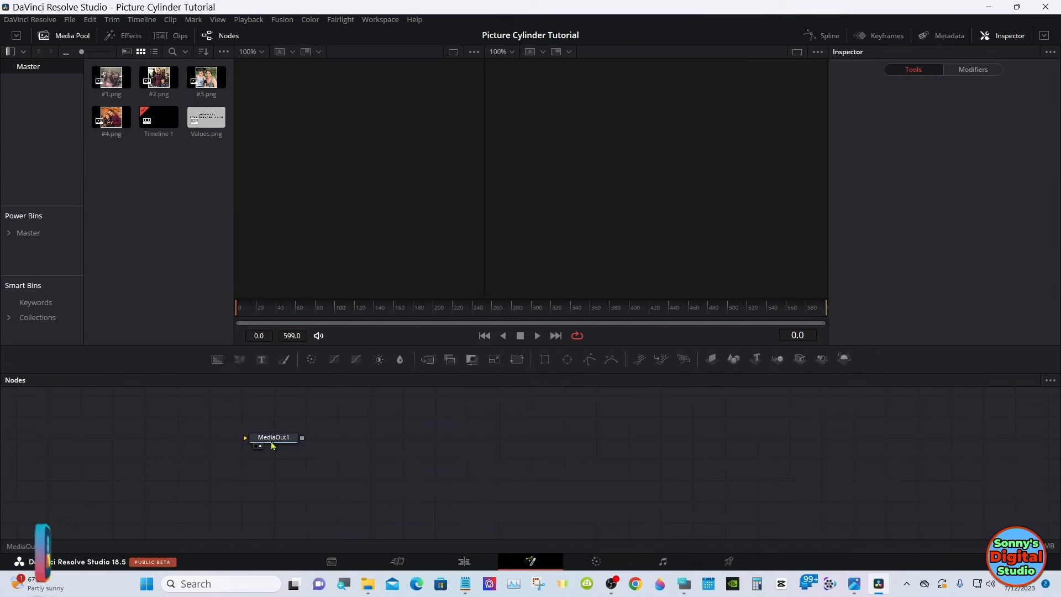
{"action": "left_click_drag", "start_coordinate": [279, 446], "coordinate": [769, 474]}
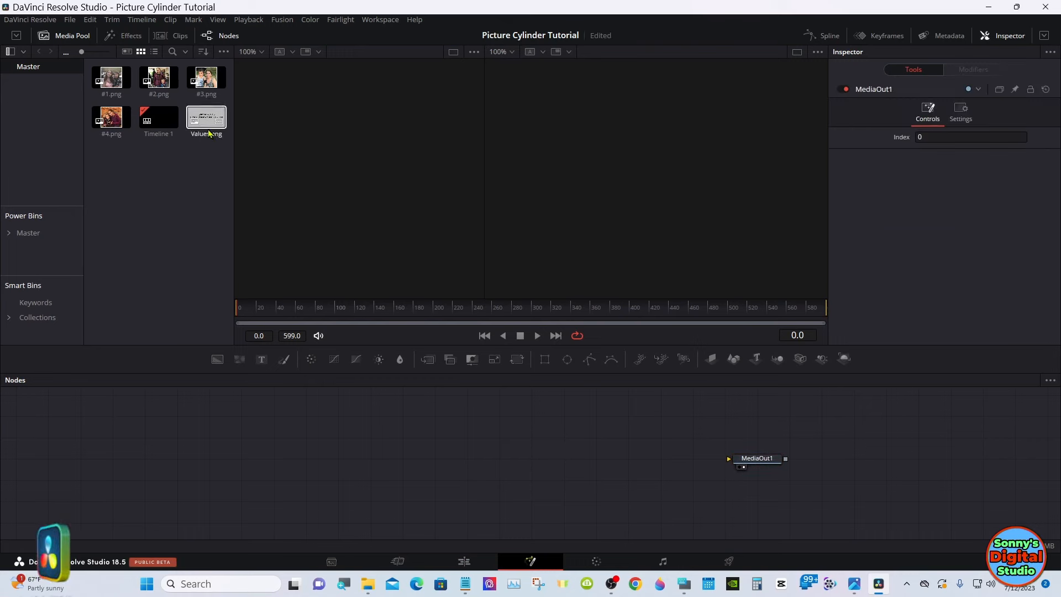
Add Values.png to the node graph and rename its node Values.
{"action": "left_click_drag", "start_coordinate": [206, 117], "coordinate": [163, 416]}
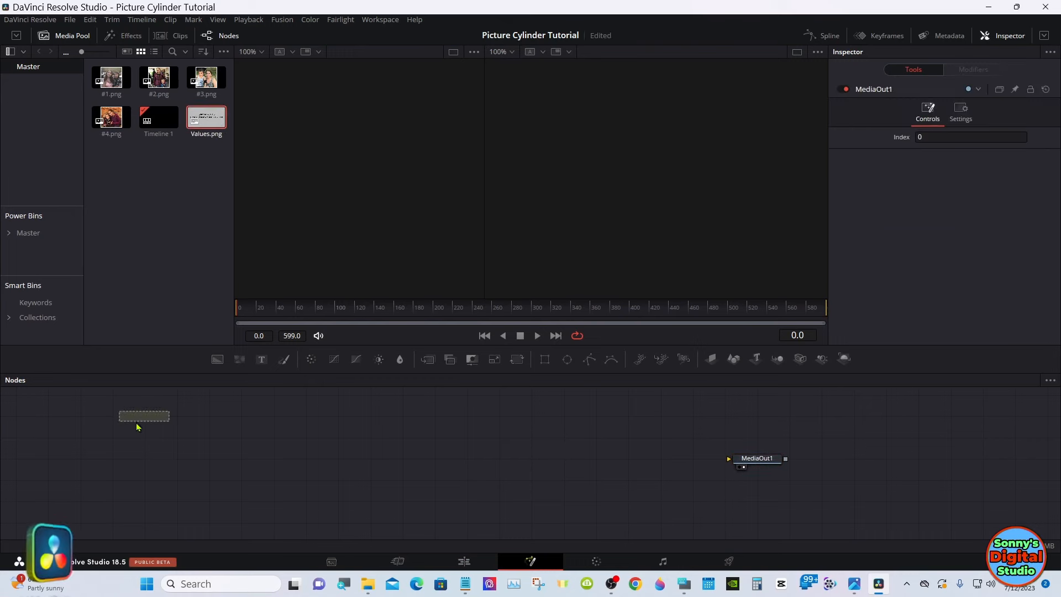
{"action": "left_click", "coordinate": [684, 584]}
{"action": "left_click_drag", "start_coordinate": [650, 442], "coordinate": [526, 442]}
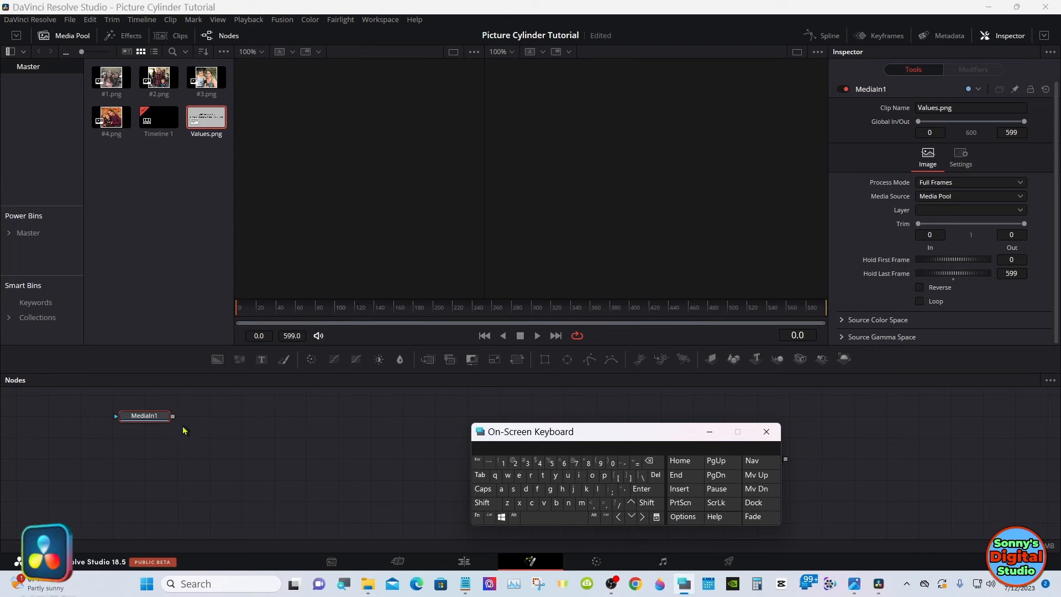
{"action": "left_click", "coordinate": [152, 417]}
{"action": "right_click", "coordinate": [152, 417]}
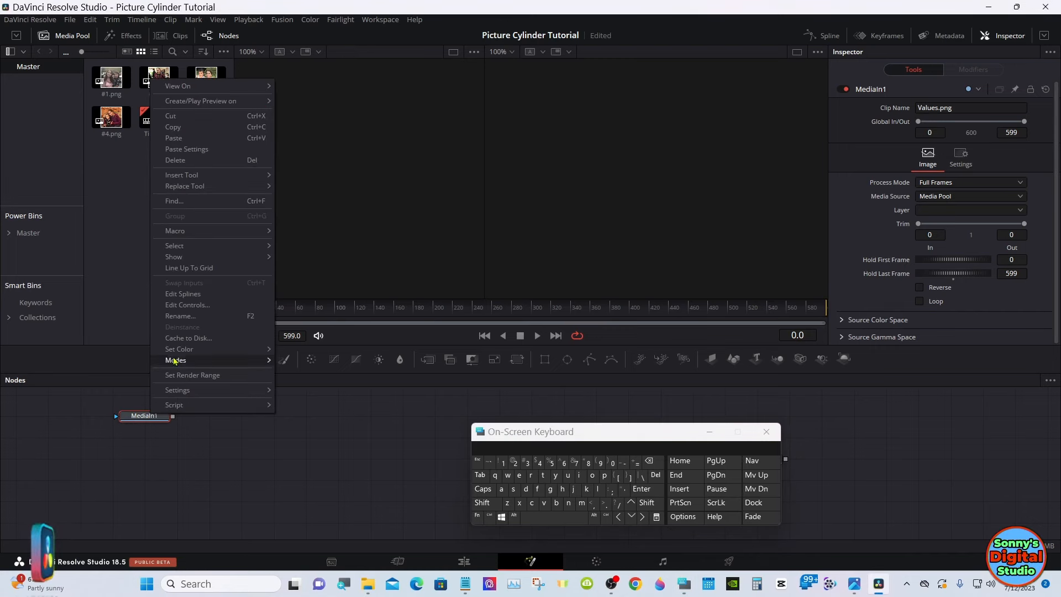
{"action": "left_click", "coordinate": [178, 316]}
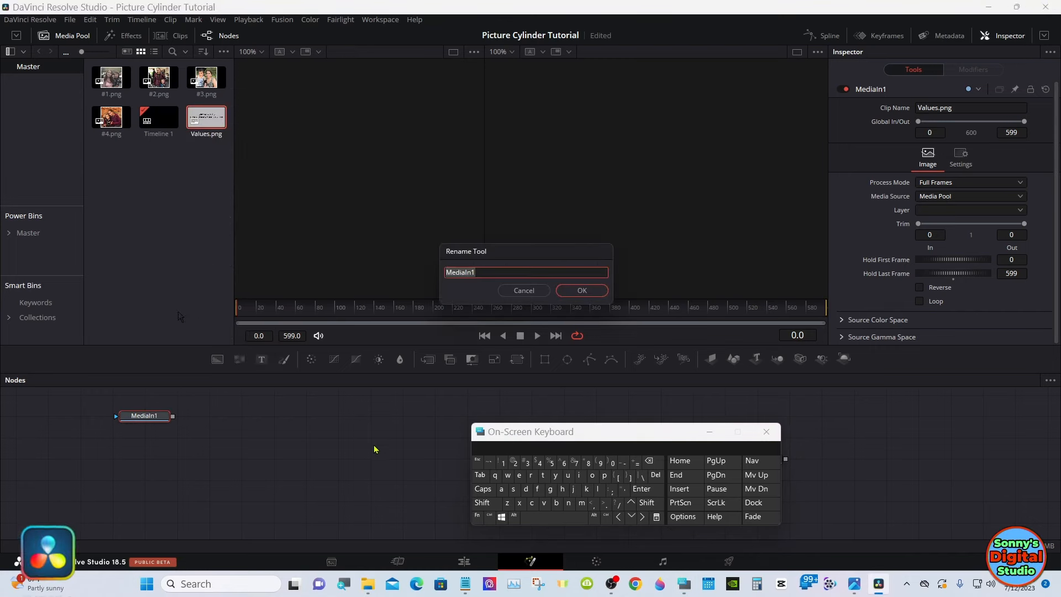
{"action": "left_click", "coordinate": [482, 502]}
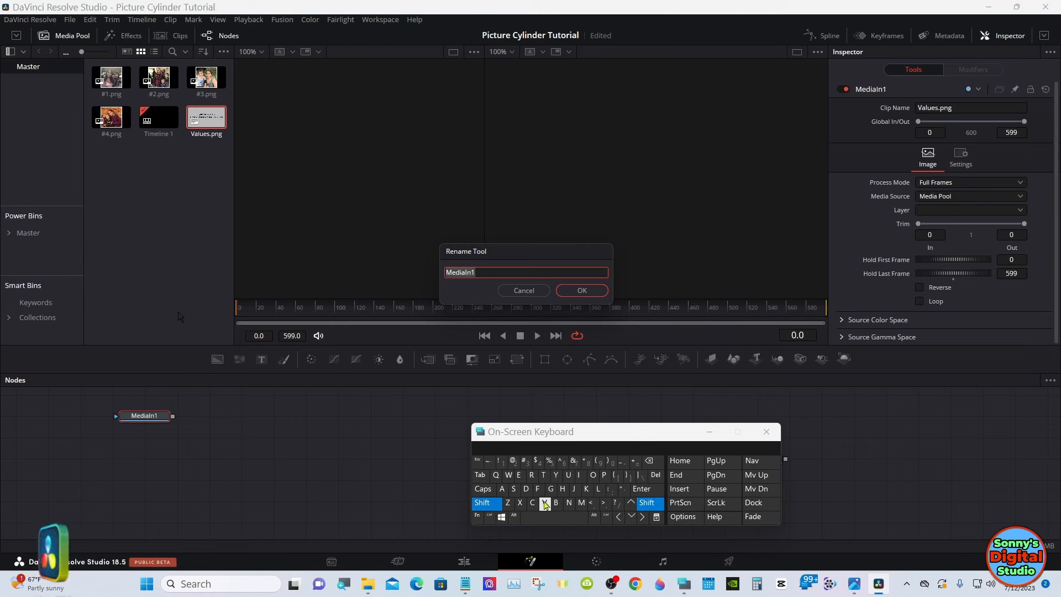
{"action": "left_click", "coordinate": [545, 503]}
{"action": "left_click", "coordinate": [501, 489]}
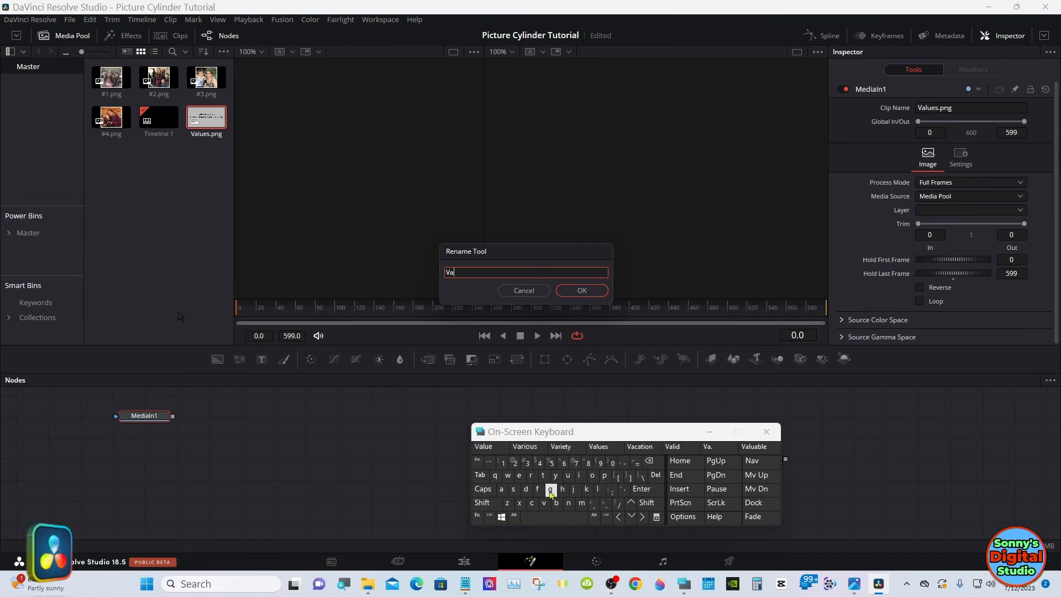
{"action": "left_click", "coordinate": [597, 489]}
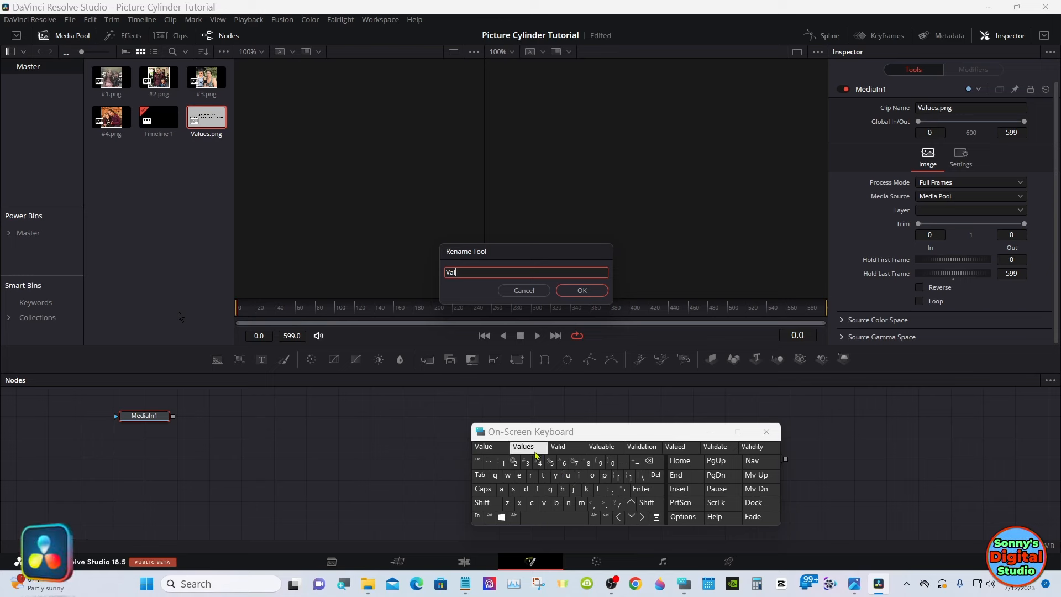
{"action": "left_click", "coordinate": [522, 447]}
{"action": "left_click", "coordinate": [582, 290]}
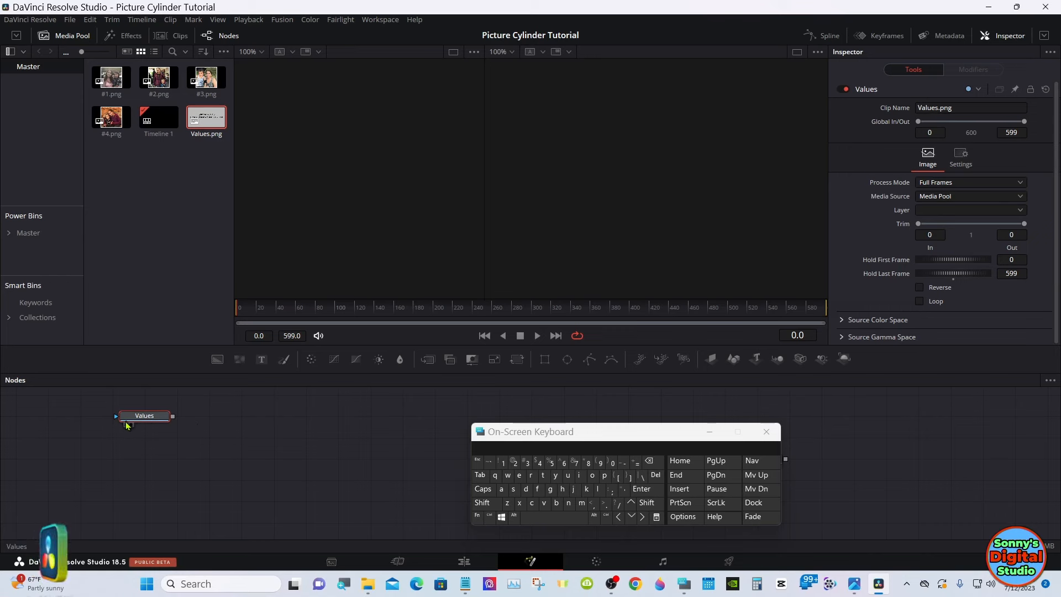
Display the Values node in the first viewer to read the cylinder and picture transform sizes.
{"action": "left_click", "coordinate": [127, 428]}
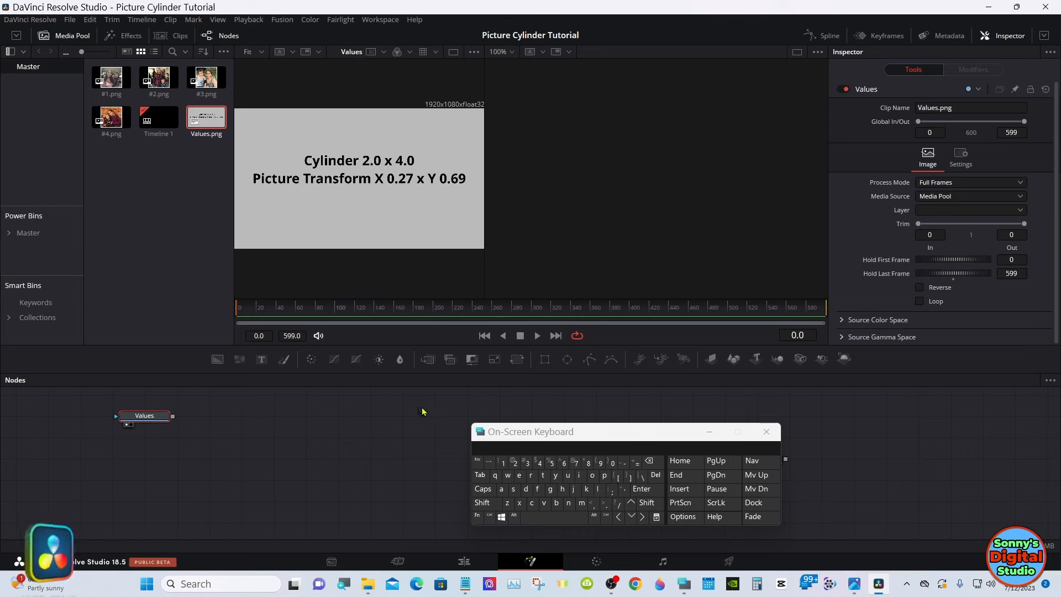
{"action": "left_click_drag", "start_coordinate": [540, 433], "coordinate": [599, 433]}
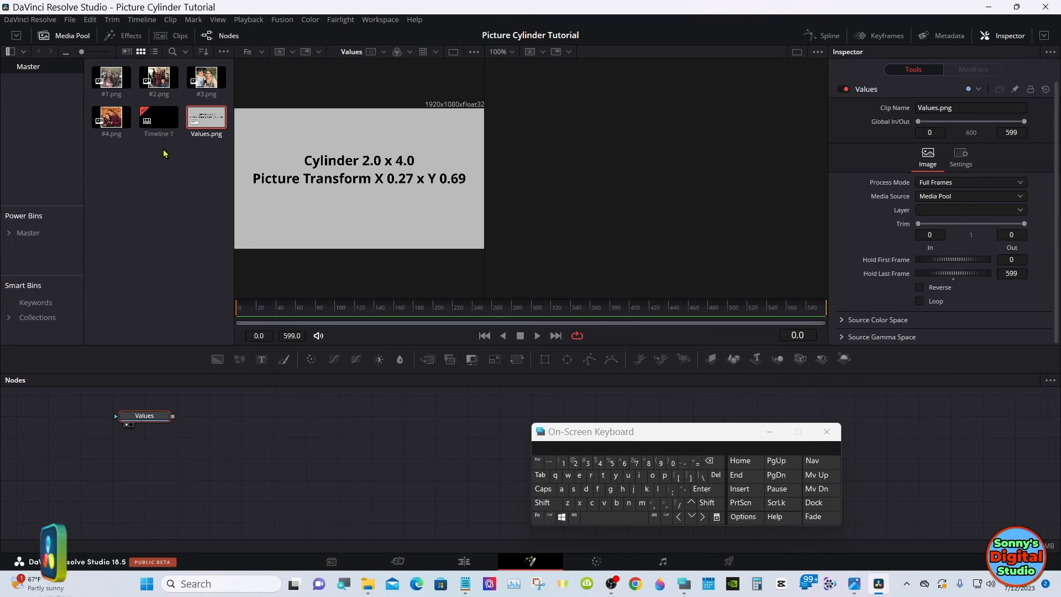
Preview #3.png in the first viewer through a temporary node and cut that node out of the graph.
{"action": "left_click_drag", "start_coordinate": [207, 81], "coordinate": [235, 419]}
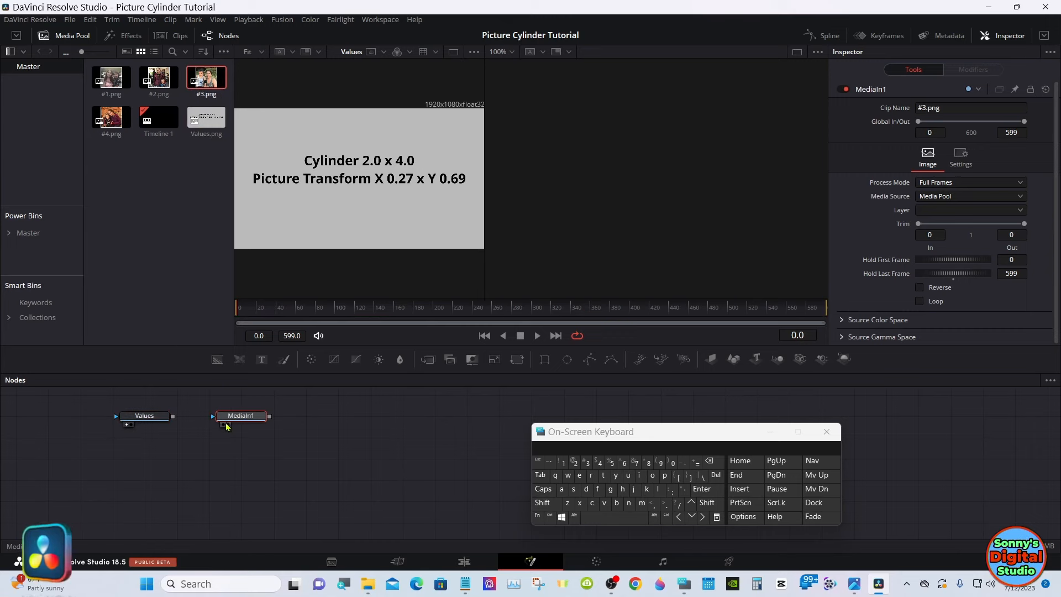
{"action": "left_click", "coordinate": [223, 425]}
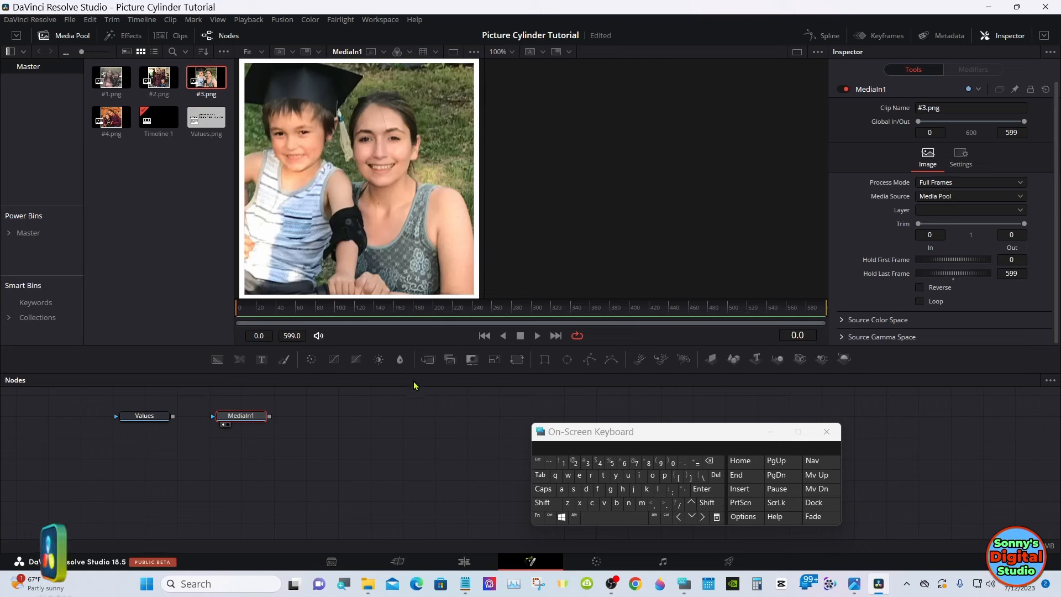
{"action": "left_click_drag", "start_coordinate": [414, 373], "coordinate": [413, 423]}
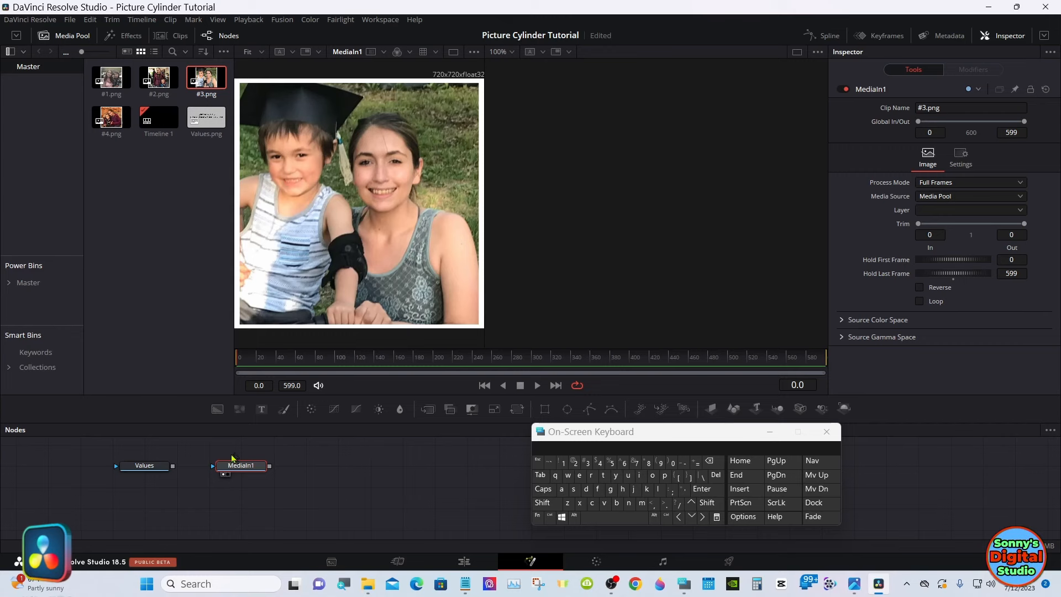
{"action": "right_click", "coordinate": [234, 469]}
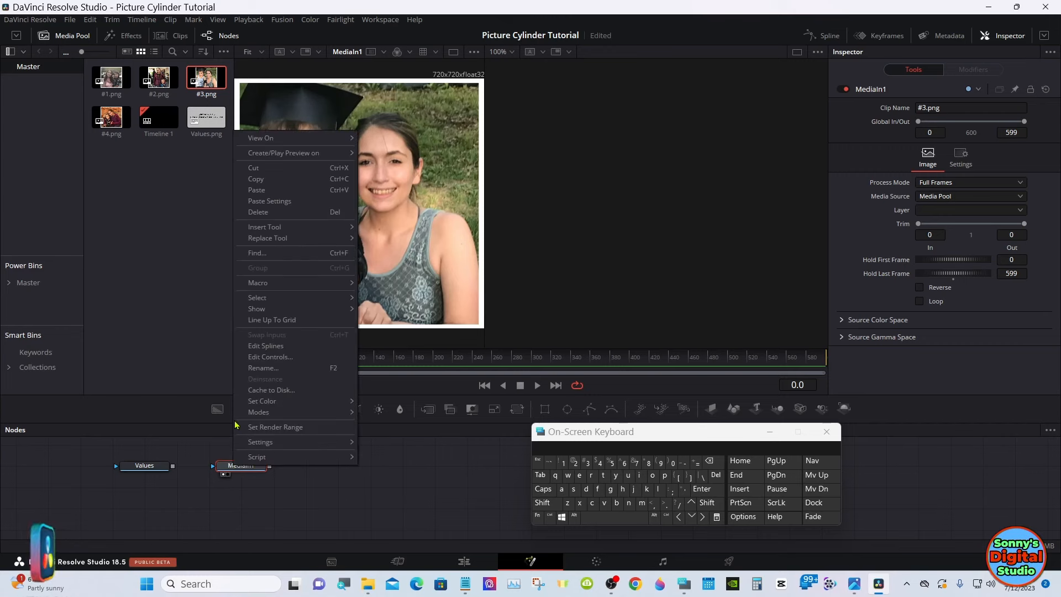
{"action": "left_click", "coordinate": [255, 169]}
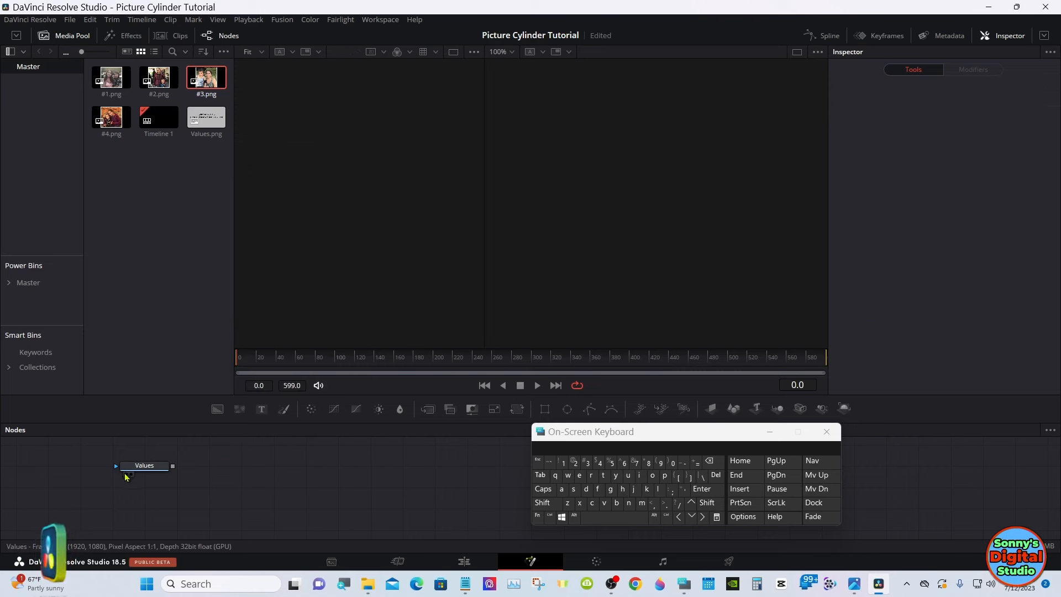
Show the Values node in the first viewer again and hide the on-screen keyboard to free the node area.
{"action": "left_click", "coordinate": [126, 470]}
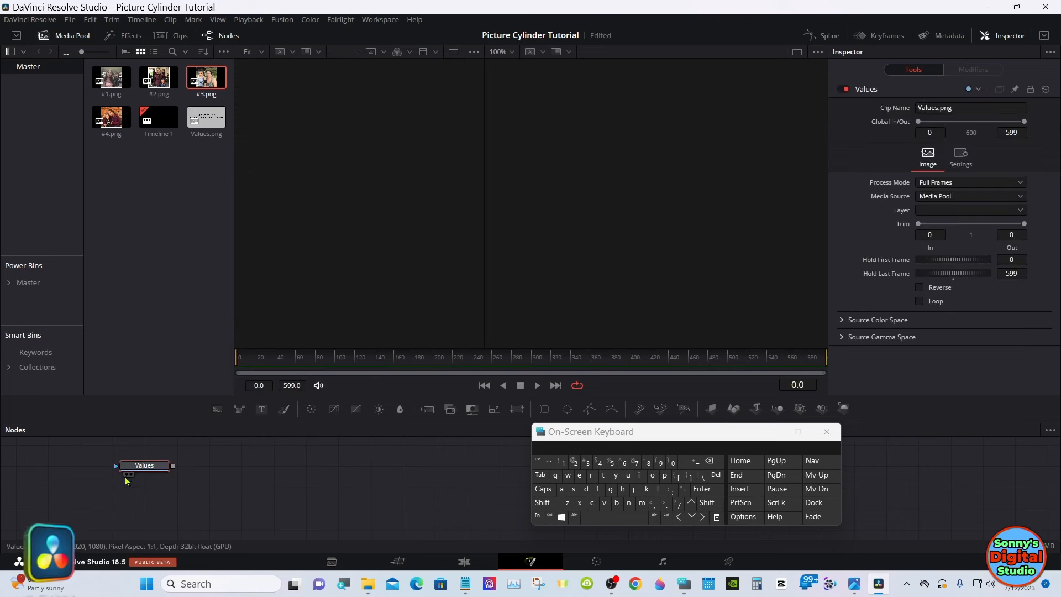
{"action": "left_click", "coordinate": [127, 474]}
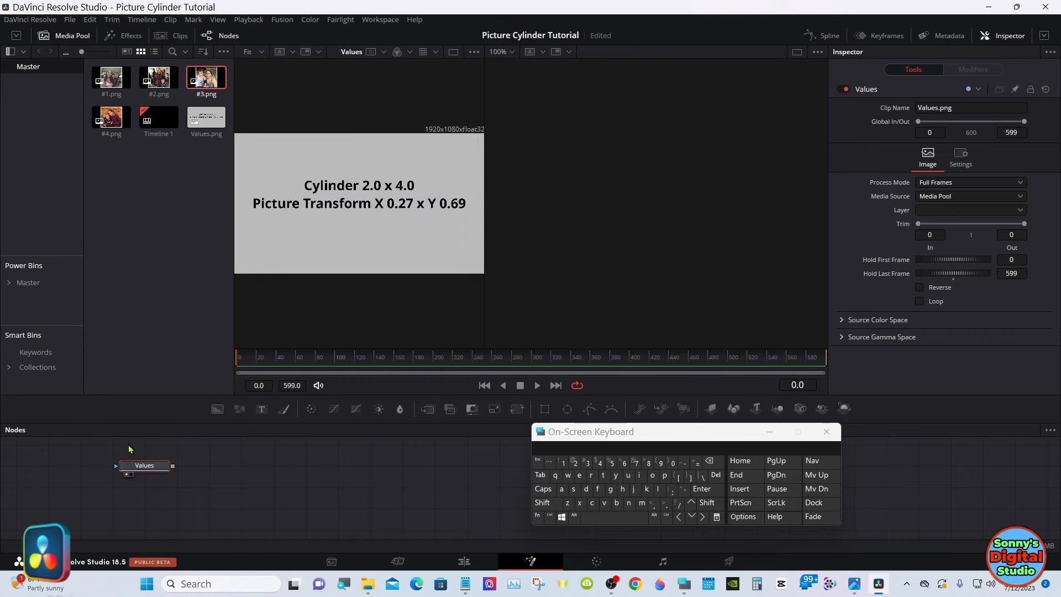
{"action": "left_click", "coordinate": [770, 432]}
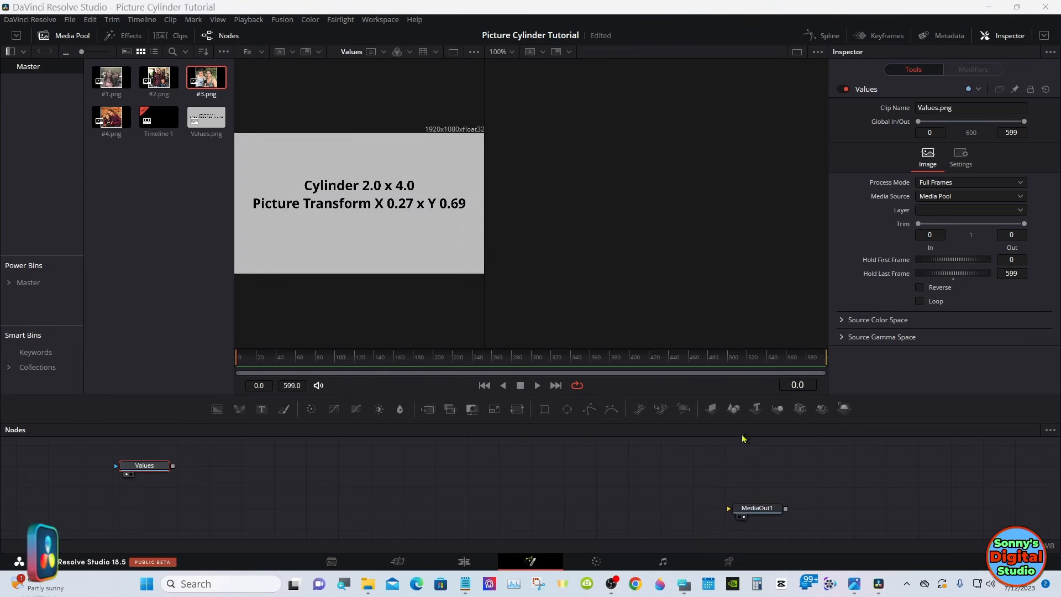
{"action": "left_click_drag", "start_coordinate": [576, 424], "coordinate": [573, 369]}
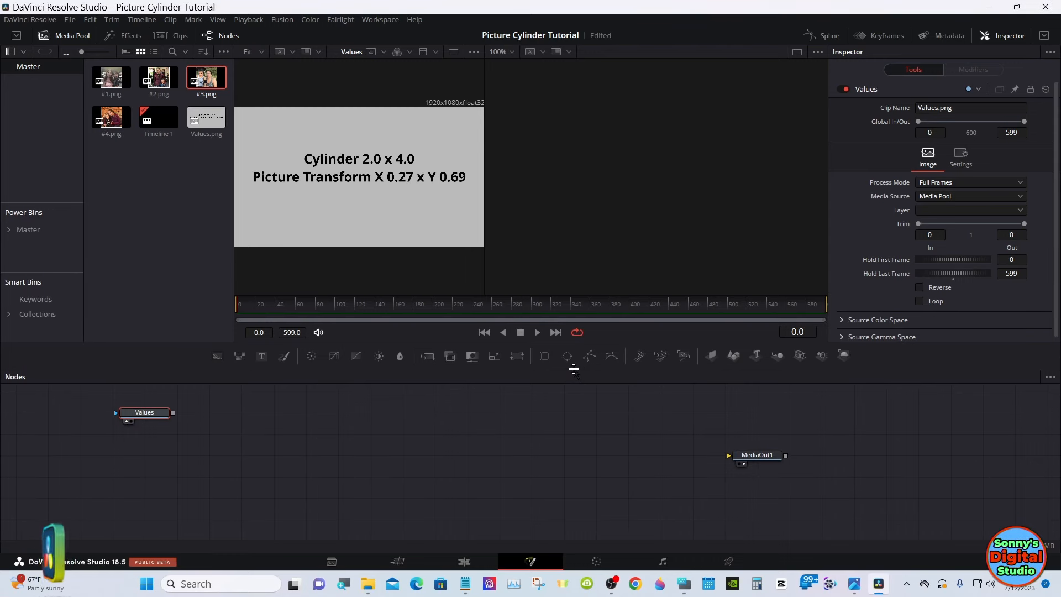
Add a Shape 3D node, disconnect it from Values, and space the two nodes apart in the graph.
{"action": "left_click", "coordinate": [734, 358]}
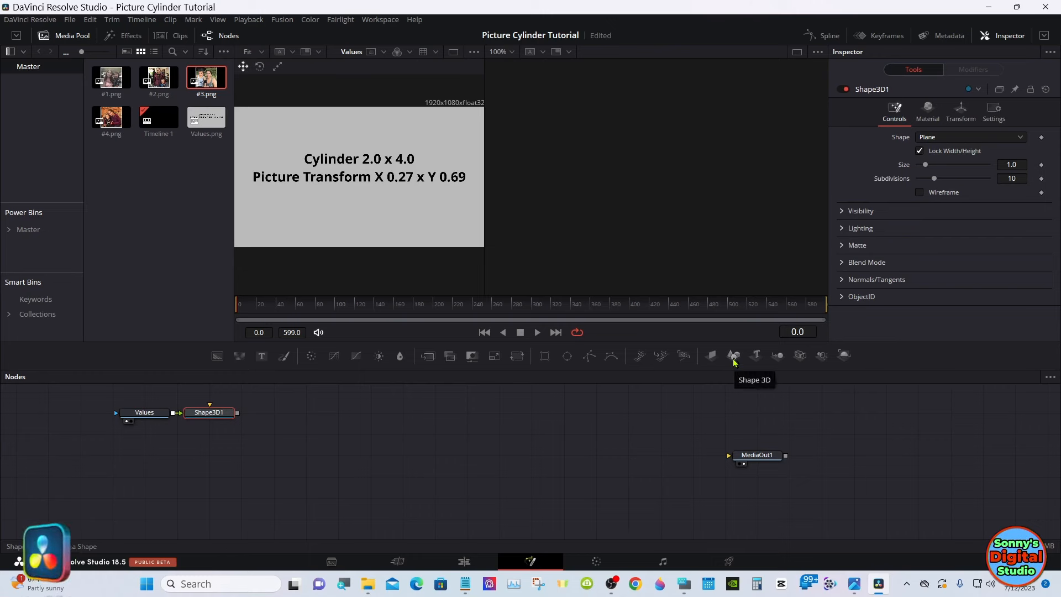
{"action": "left_click_drag", "start_coordinate": [198, 411], "coordinate": [354, 436]}
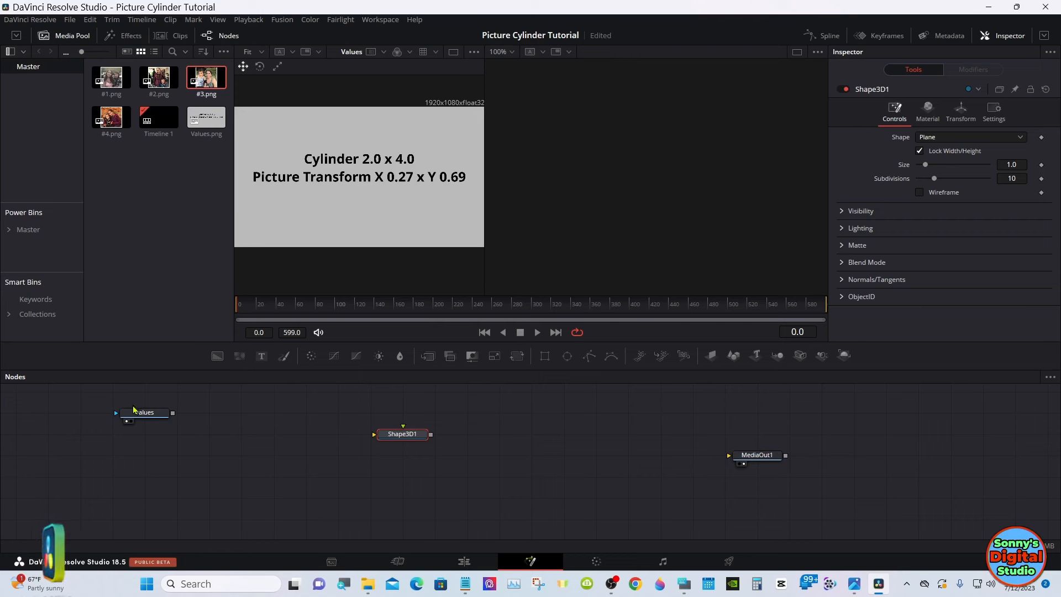
{"action": "left_click_drag", "start_coordinate": [134, 409], "coordinate": [70, 410]}
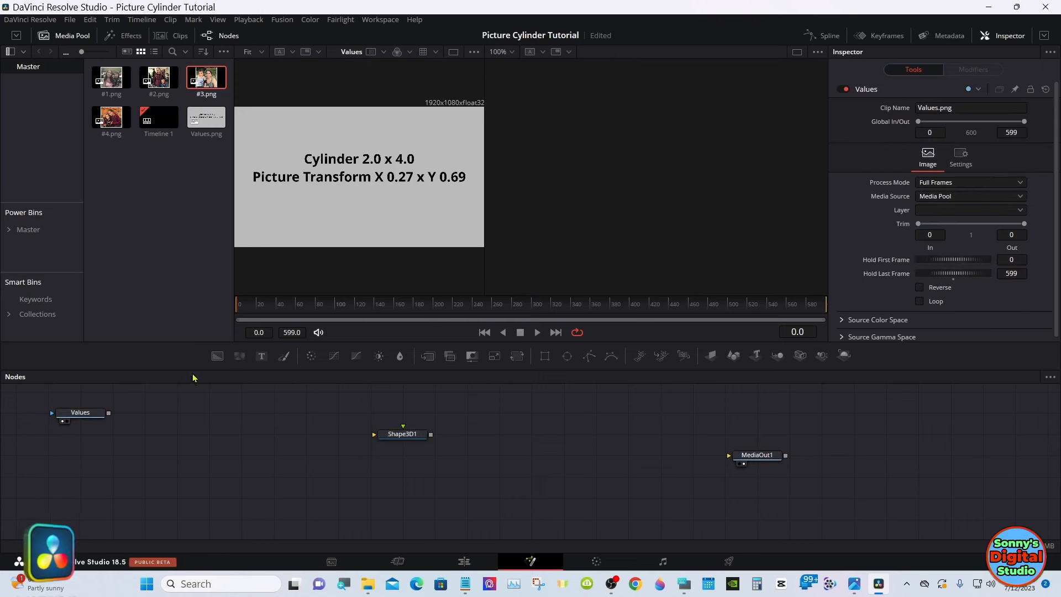
Add a Background node below Values and set its solid color to red, #ff0000.
{"action": "left_click_drag", "start_coordinate": [217, 355], "coordinate": [215, 369]}
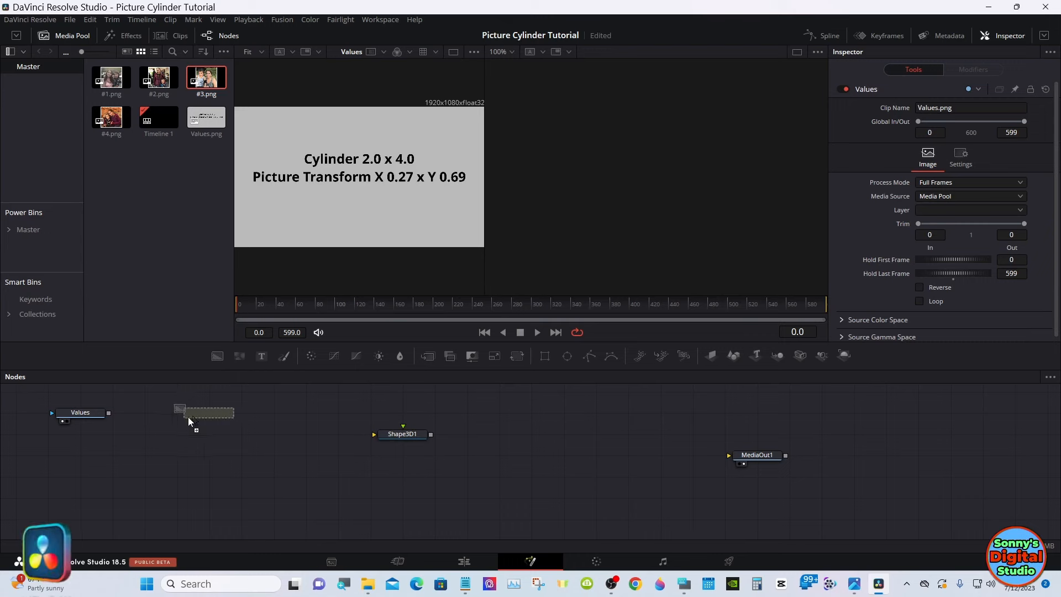
{"action": "left_click_drag", "start_coordinate": [188, 417], "coordinate": [155, 436]}
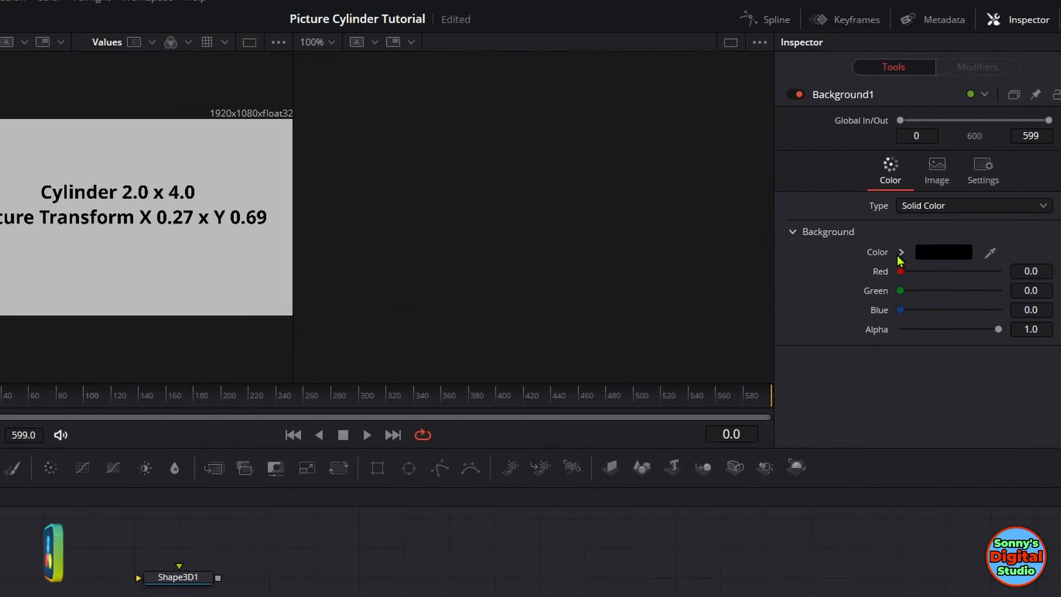
{"action": "left_click", "coordinate": [933, 255]}
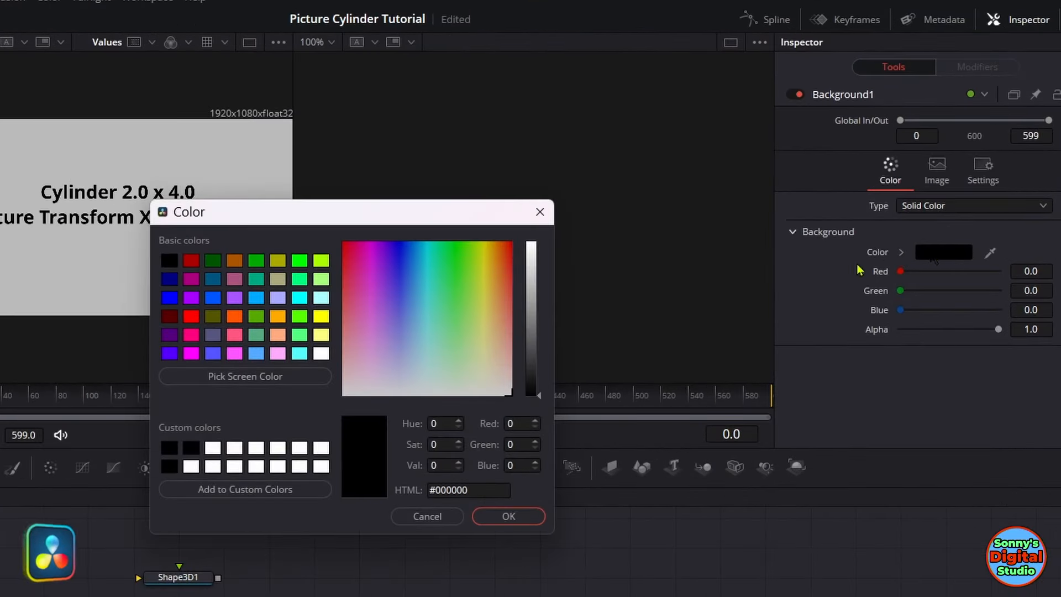
{"action": "left_click", "coordinate": [193, 316]}
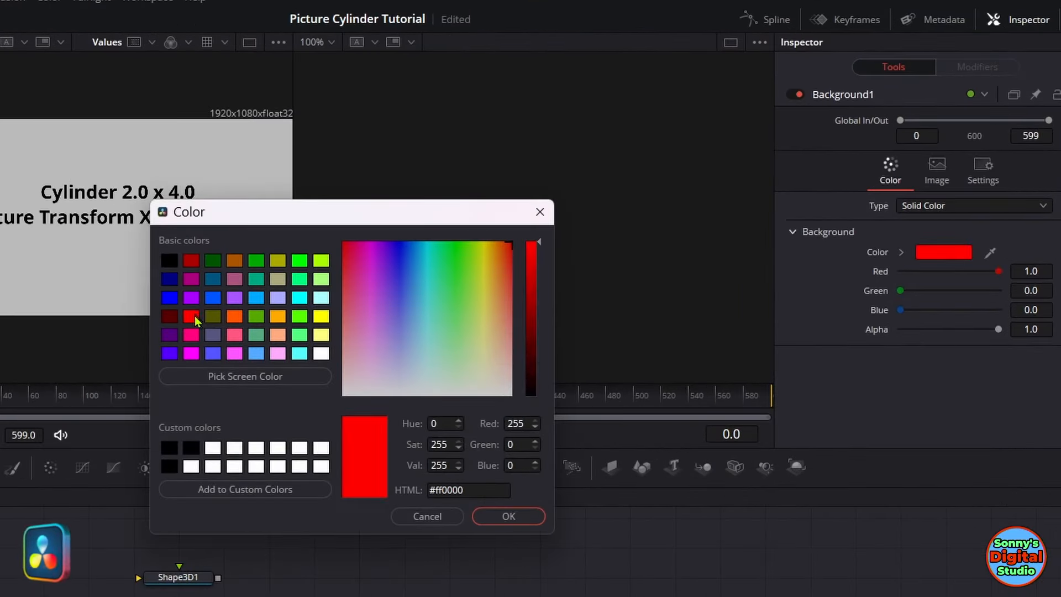
{"action": "left_click", "coordinate": [500, 516]}
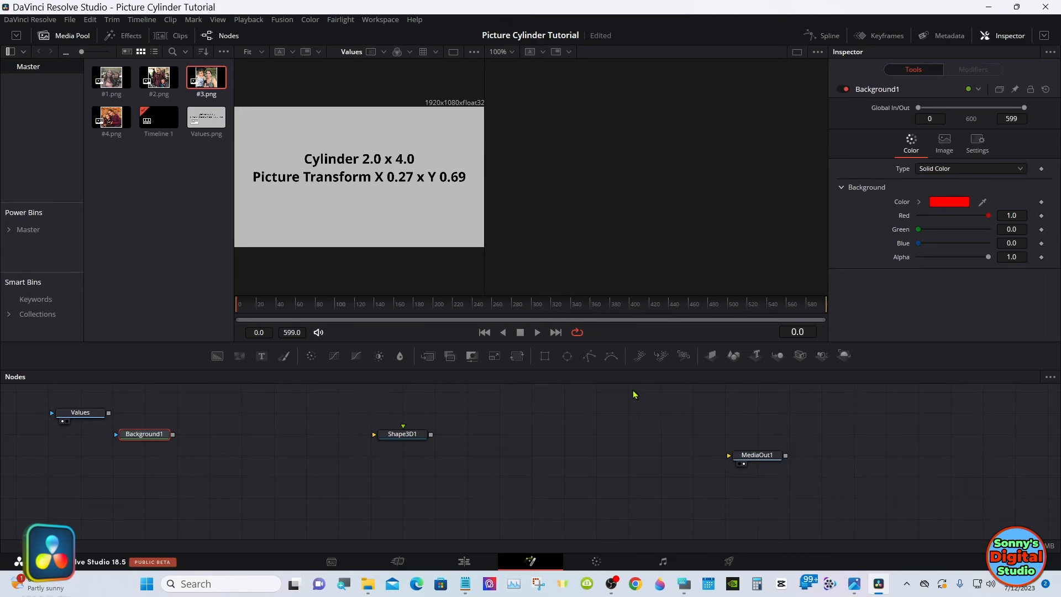
Add a Merge 3D node connected to the output of Shape3D1.
{"action": "left_click", "coordinate": [411, 434]}
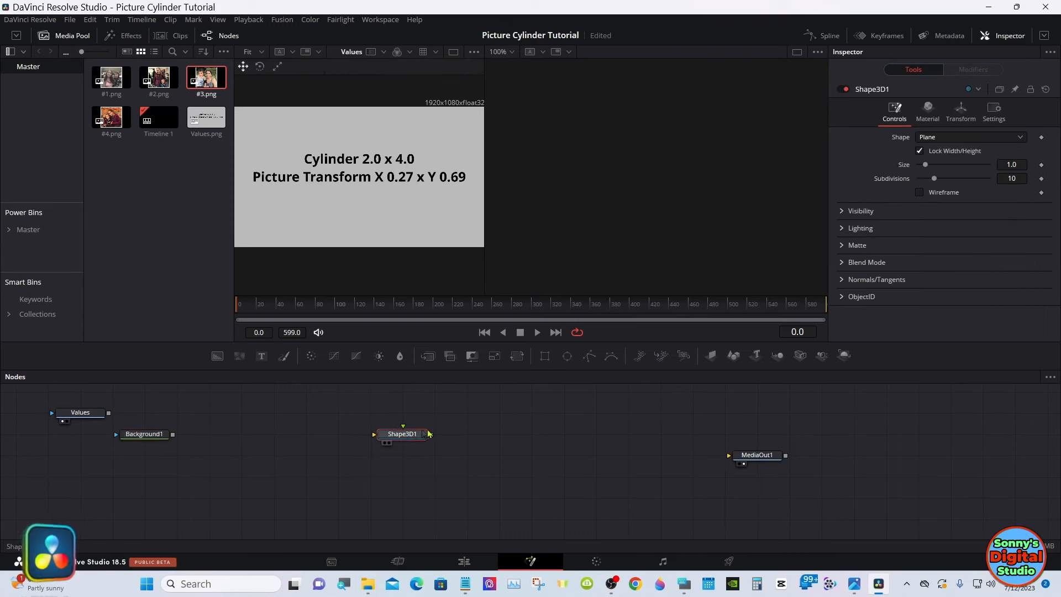
{"action": "left_click", "coordinate": [777, 358]}
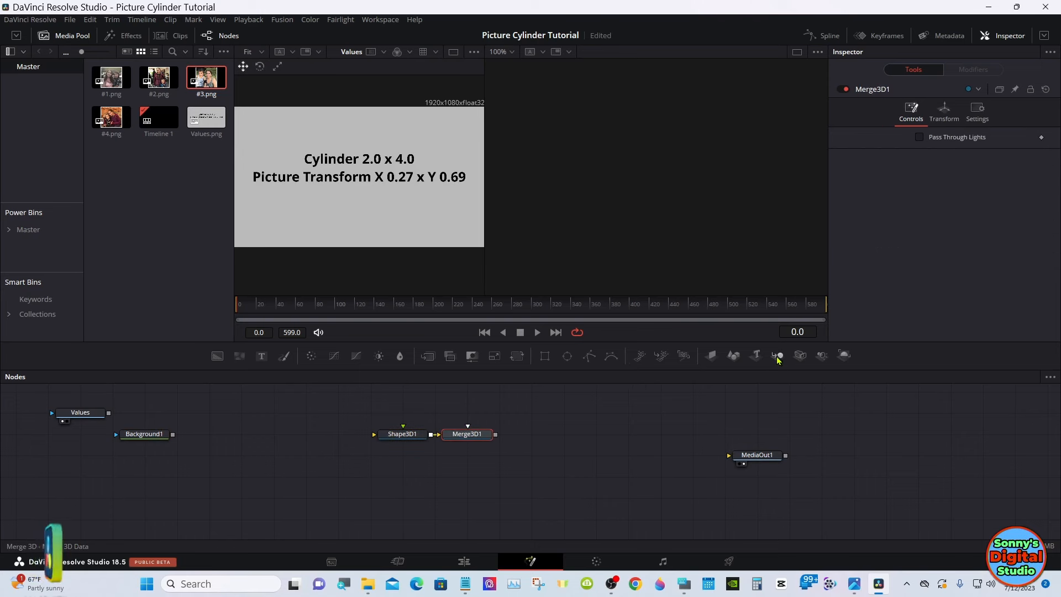
Add a Camera 3D node feeding Merge3D1 and a Renderer 3D node on Merge3D1's output.
{"action": "left_click", "coordinate": [799, 356]}
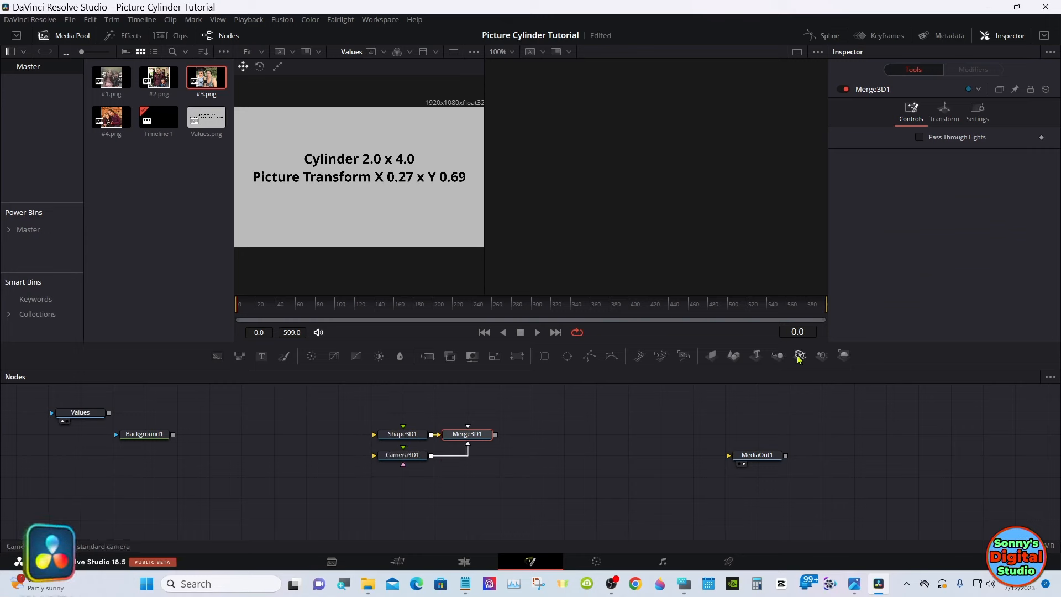
{"action": "left_click", "coordinate": [844, 357]}
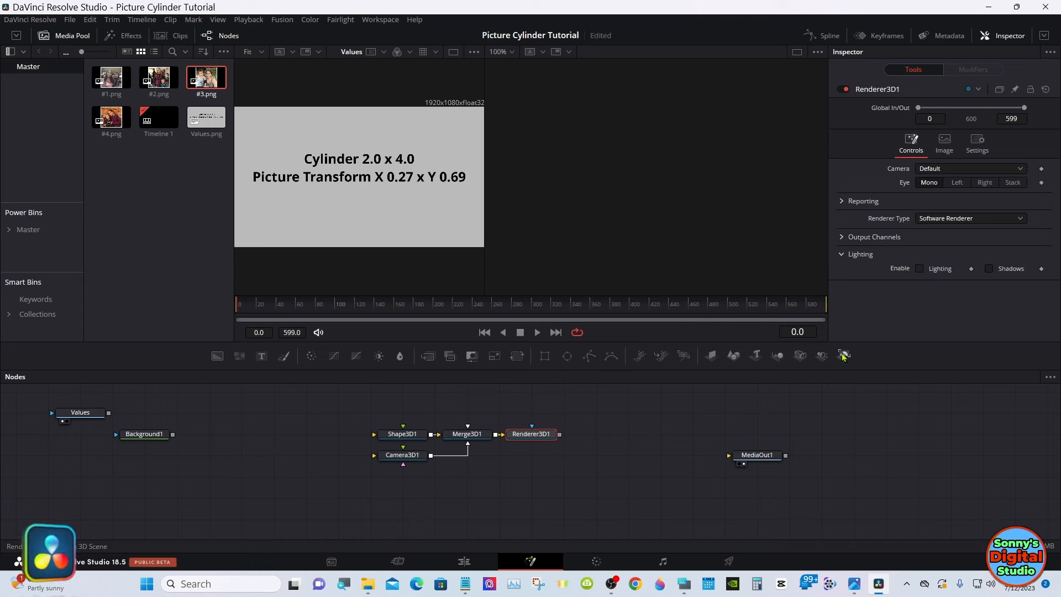
Add a Directional Light (3DL) node connected to Merge3D1, using the on-screen keyboard to find the tool.
{"action": "left_click", "coordinate": [478, 435]}
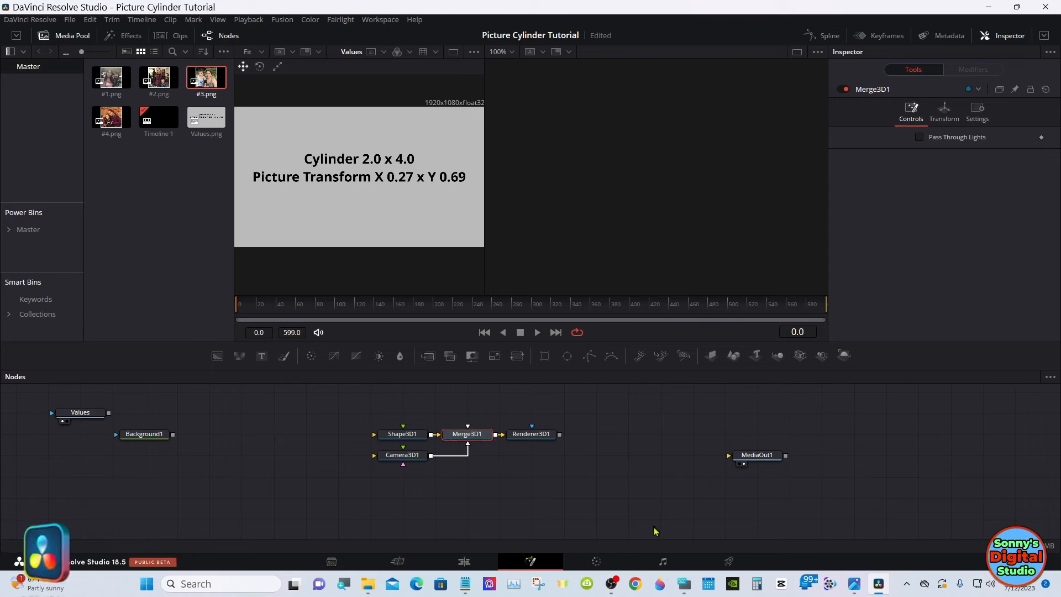
{"action": "left_click", "coordinate": [684, 584]}
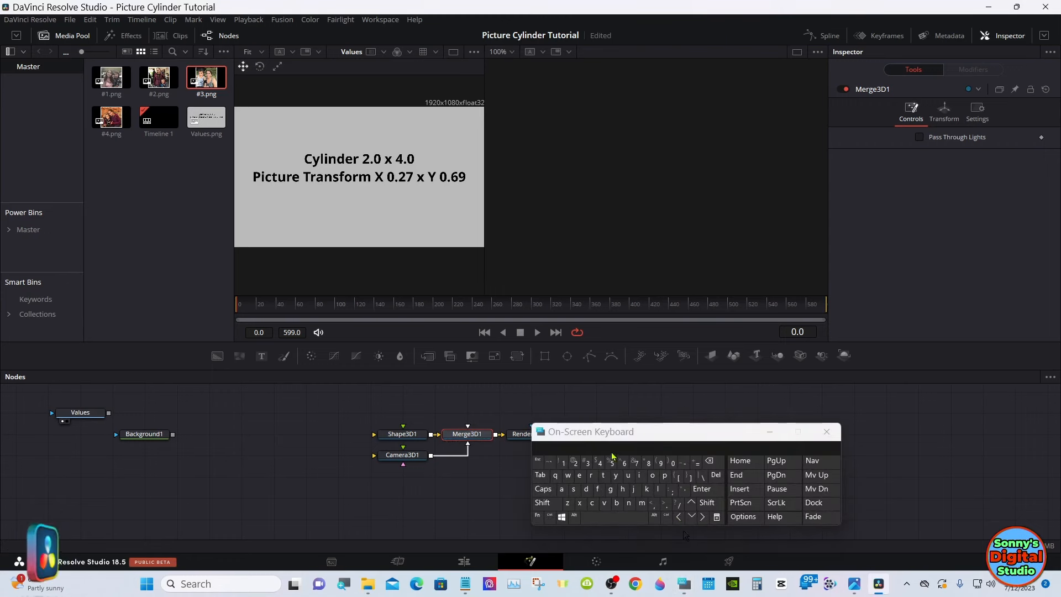
{"action": "left_click_drag", "start_coordinate": [617, 445], "coordinate": [703, 444]}
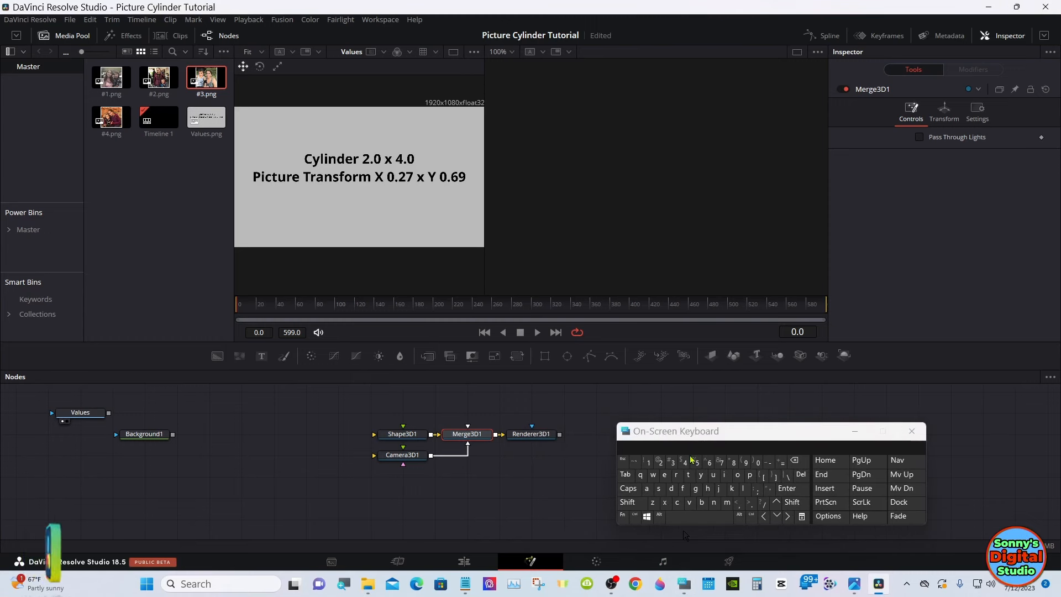
{"action": "left_click", "coordinate": [629, 502]}
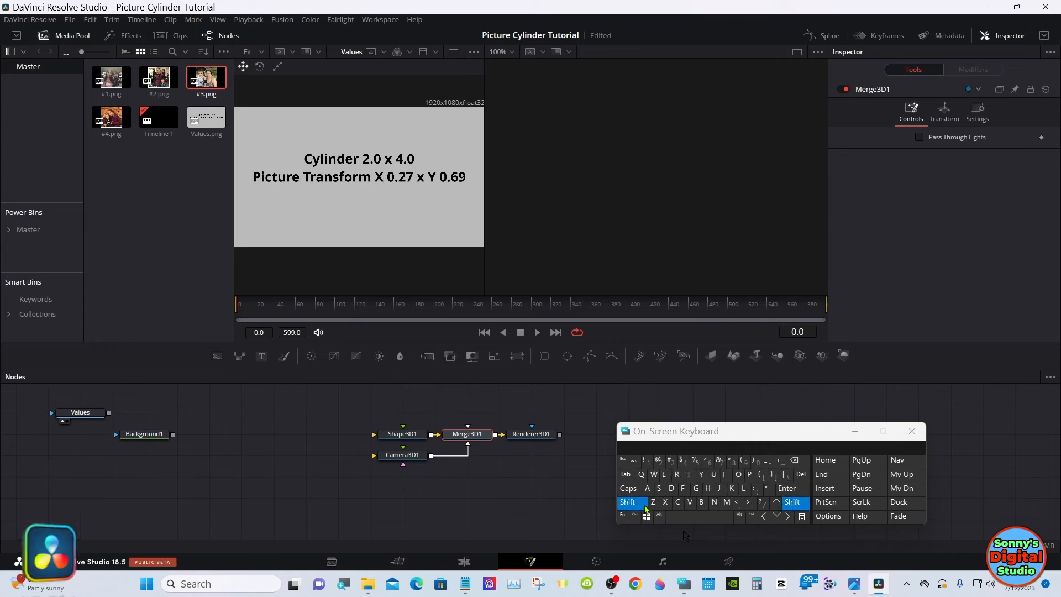
{"action": "left_click", "coordinate": [690, 517]}
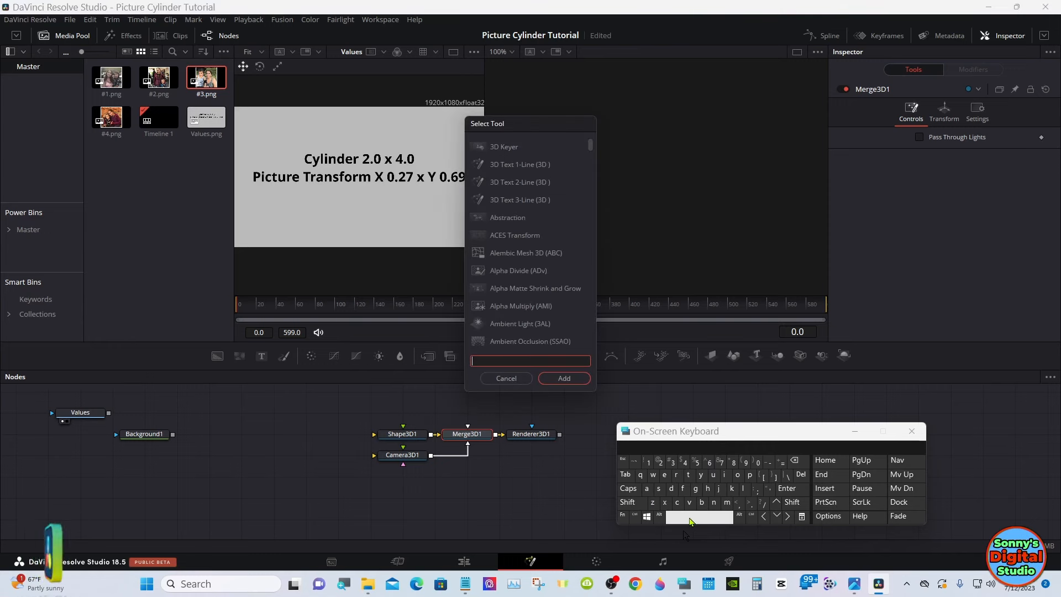
{"action": "left_click", "coordinate": [670, 488]}
{"action": "left_click", "coordinate": [727, 479]}
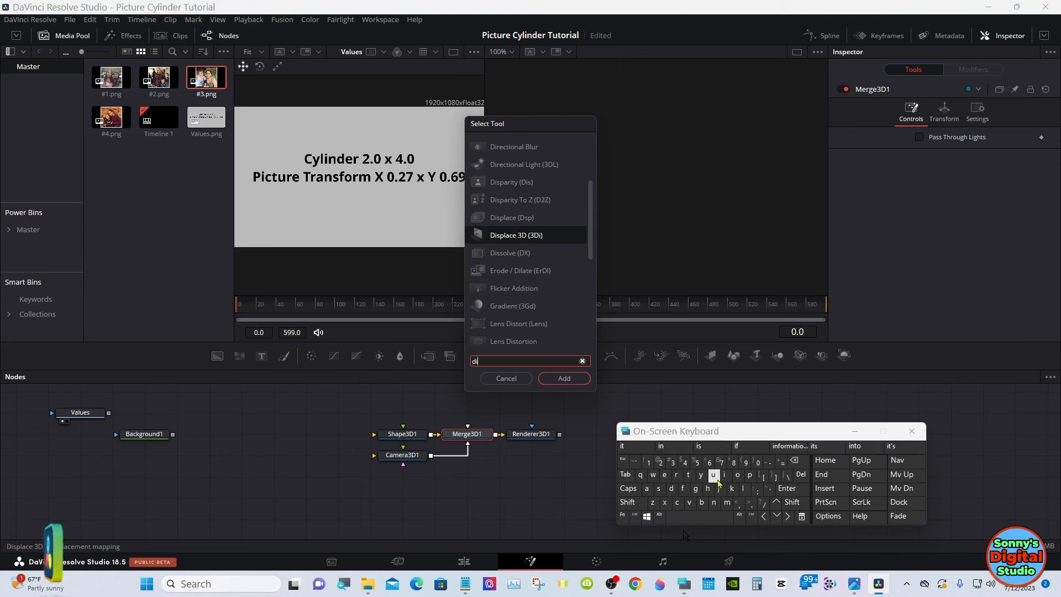
{"action": "left_click", "coordinate": [680, 478]}
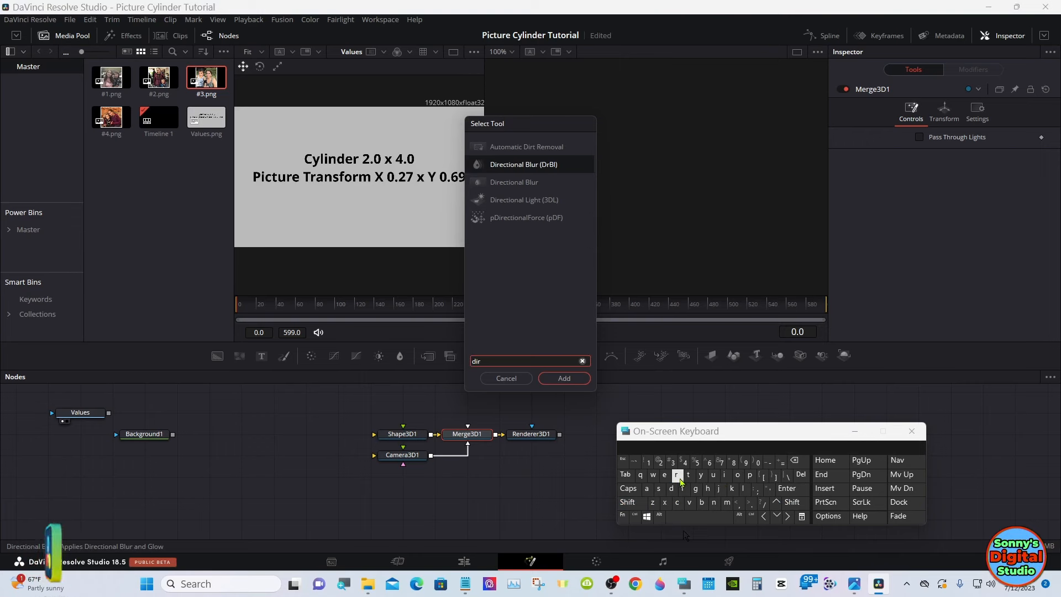
{"action": "left_click", "coordinate": [516, 202]}
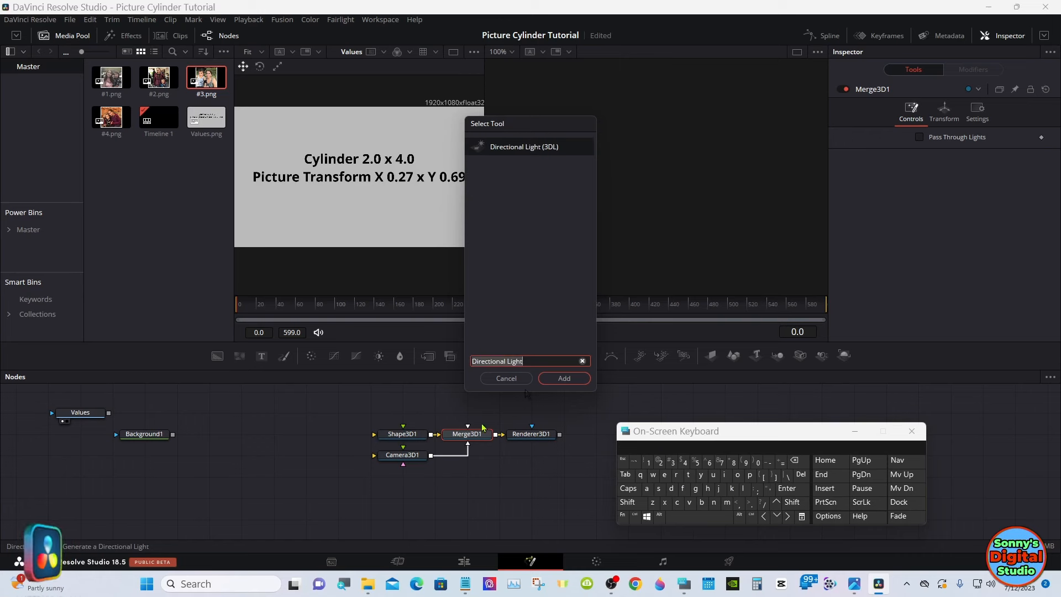
{"action": "left_click", "coordinate": [562, 378]}
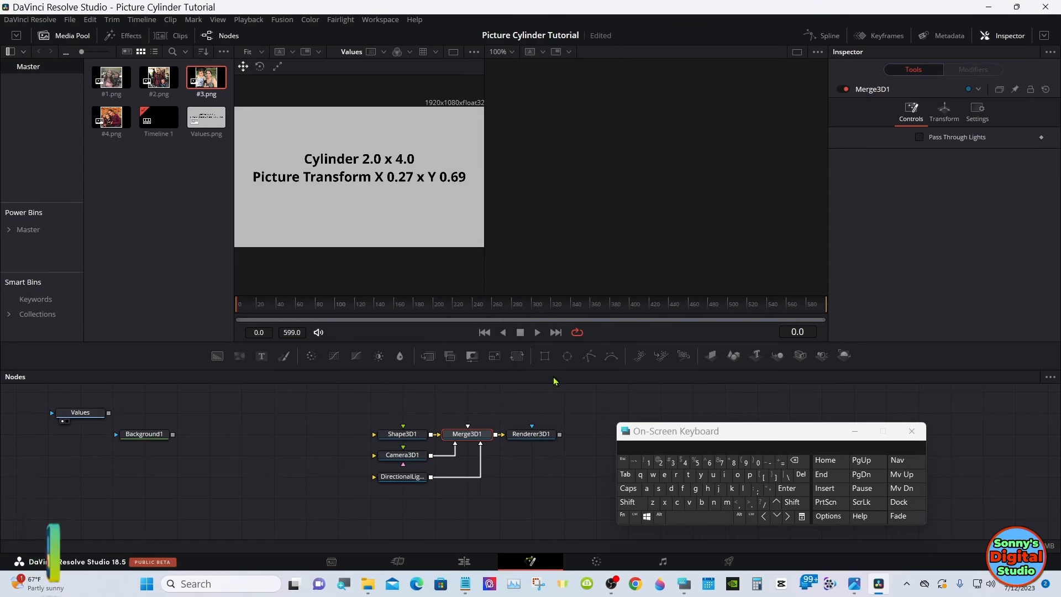
Add a second Directional Light node to Merge3D1 and remove the Values node from the first viewer.
{"action": "left_click", "coordinate": [628, 502]}
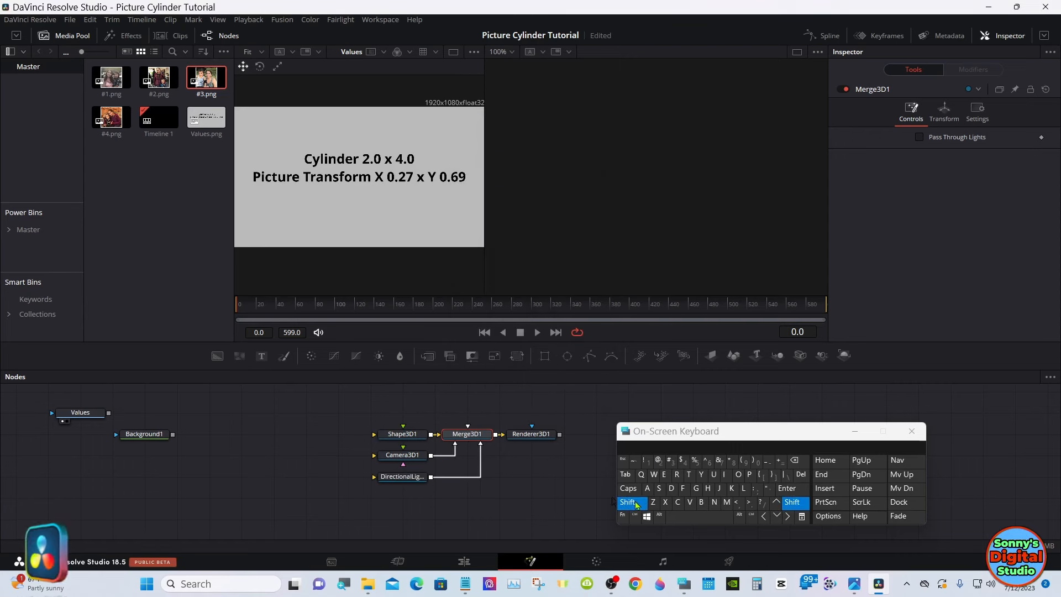
{"action": "left_click", "coordinate": [683, 517]}
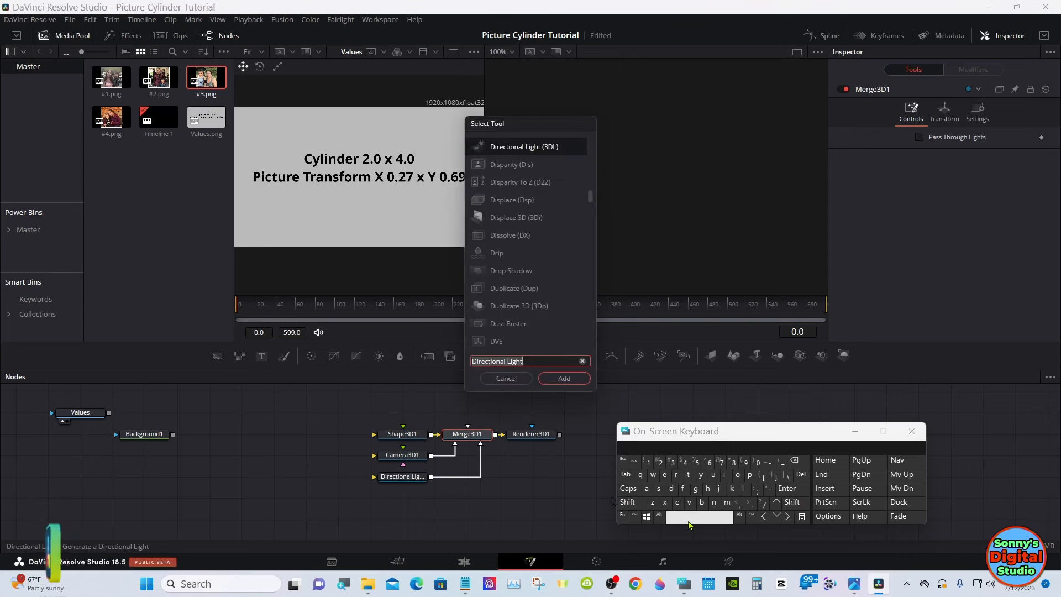
{"action": "left_click", "coordinate": [564, 378]}
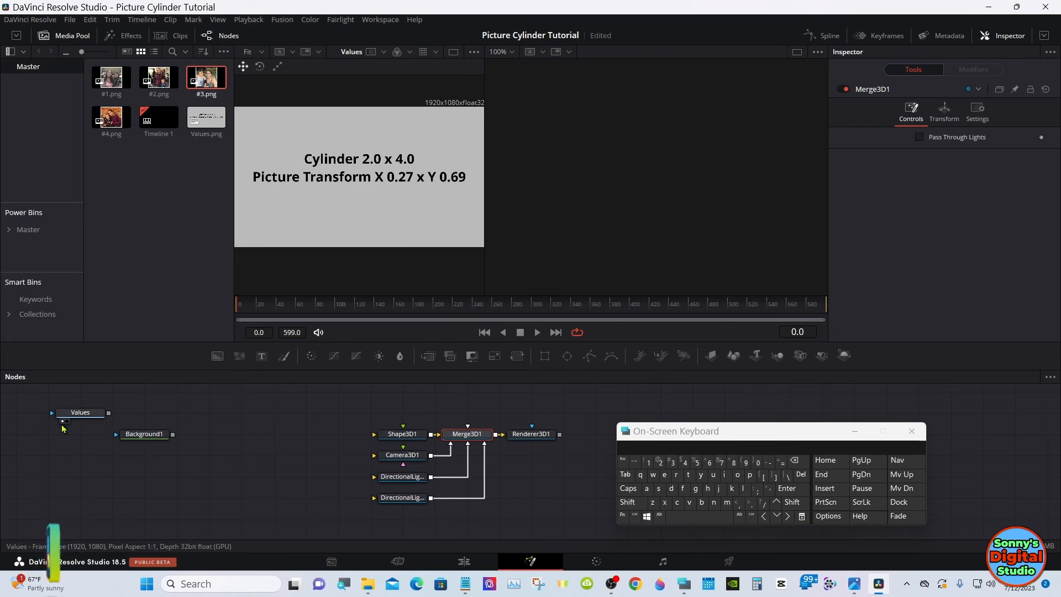
{"action": "left_click", "coordinate": [63, 422]}
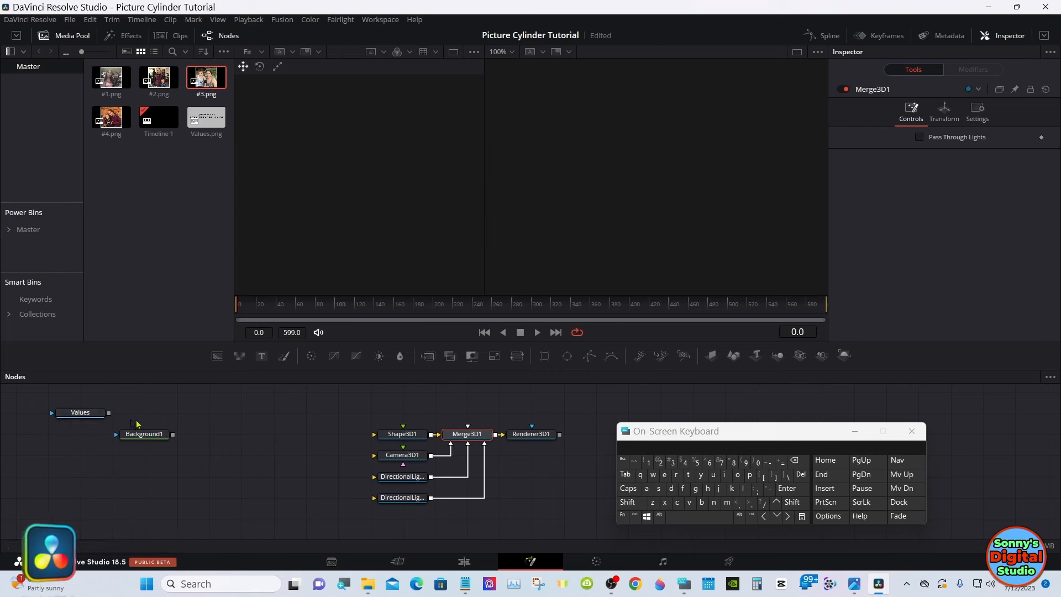
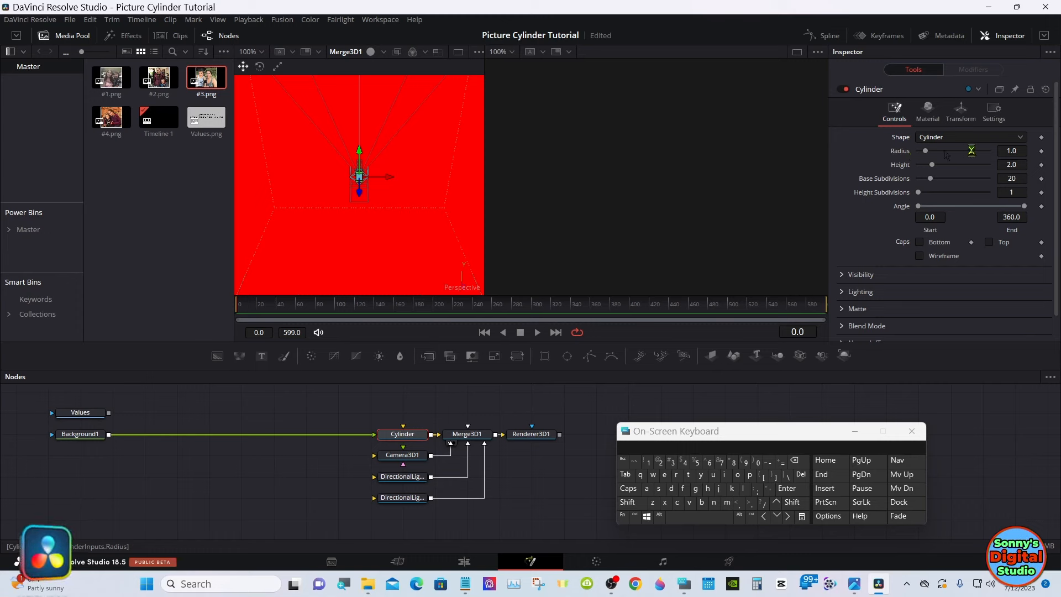
Set the Cylinder shape's radius to 2.0 and its height to 4.0.
{"action": "left_click", "coordinate": [1019, 150]}
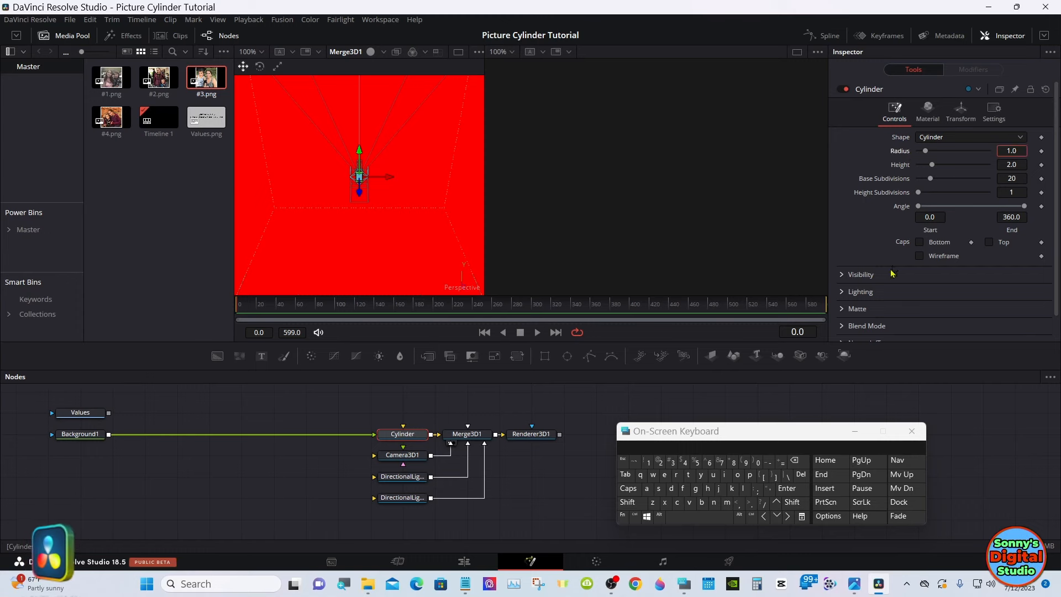
{"action": "left_click", "coordinate": [799, 462]}
{"action": "left_click", "coordinate": [799, 462]}
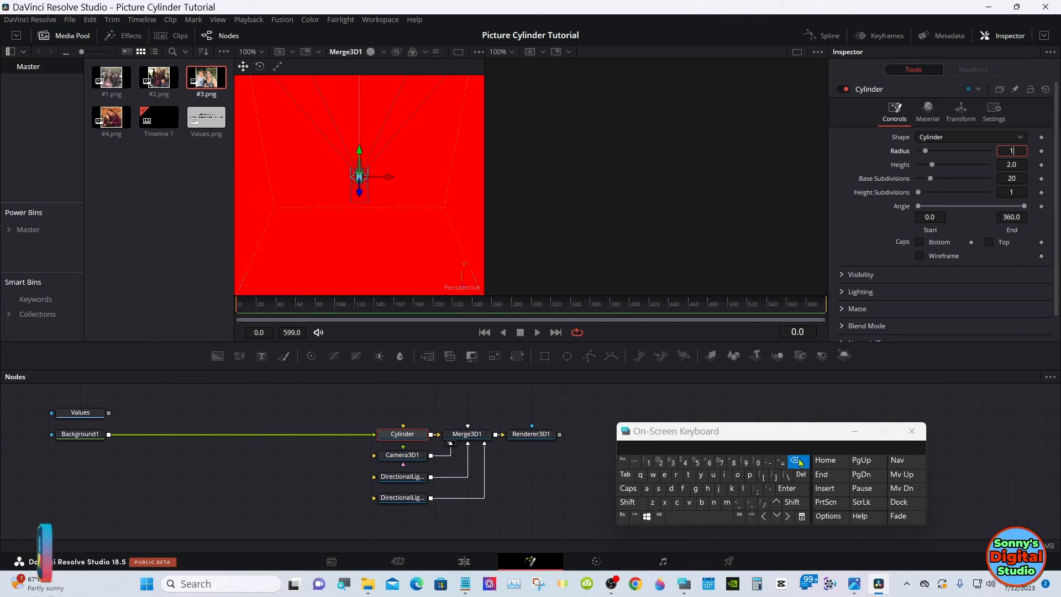
{"action": "left_click", "coordinate": [798, 462]}
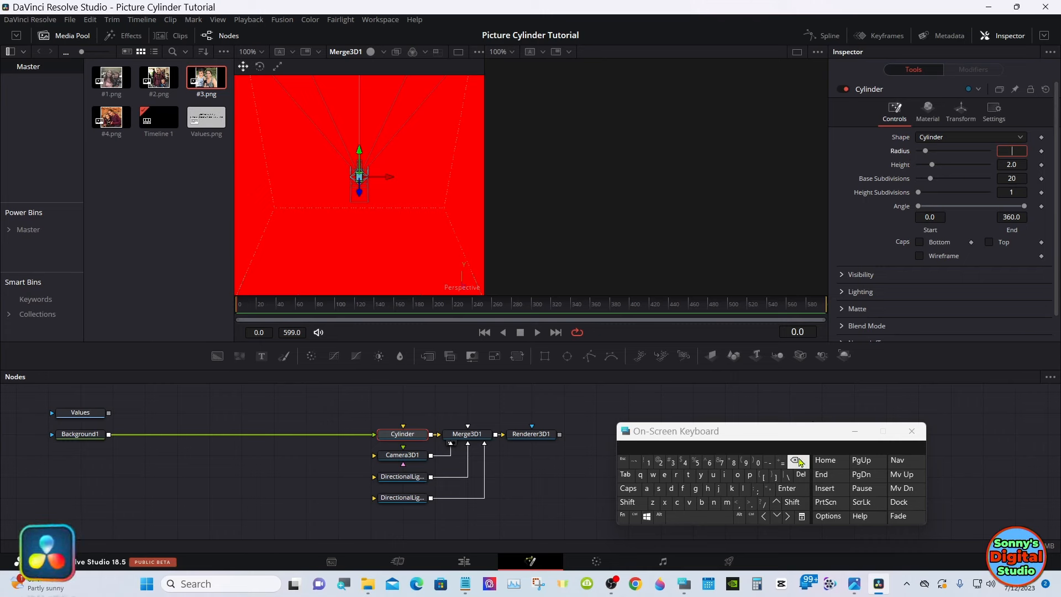
{"action": "left_click", "coordinate": [660, 462]}
{"action": "left_click", "coordinate": [780, 489]}
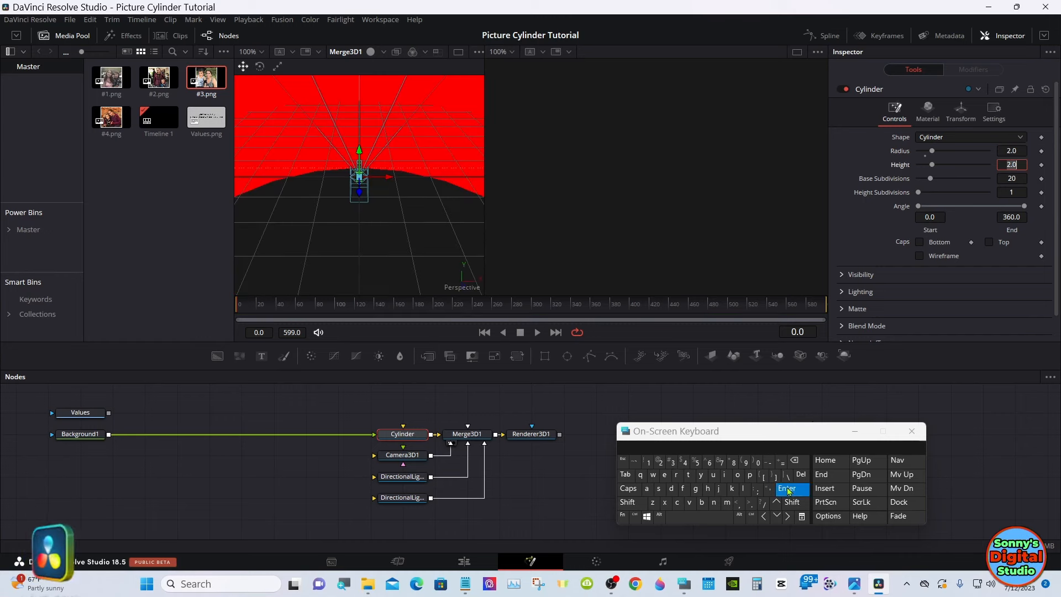
{"action": "left_click", "coordinate": [800, 460]}
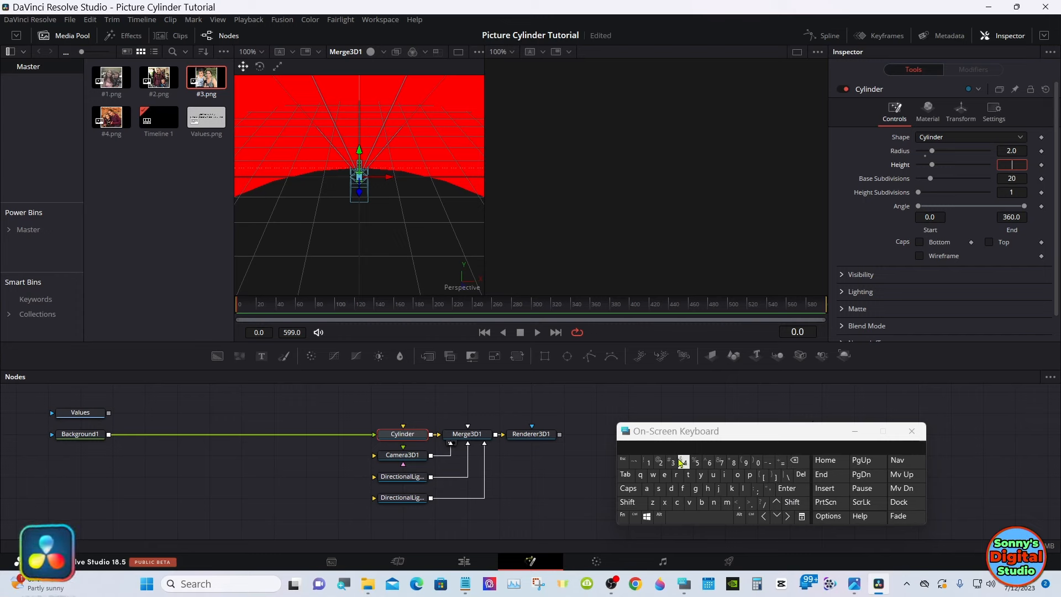
{"action": "type", "text": "4"}
{"action": "left_click", "coordinate": [791, 490]}
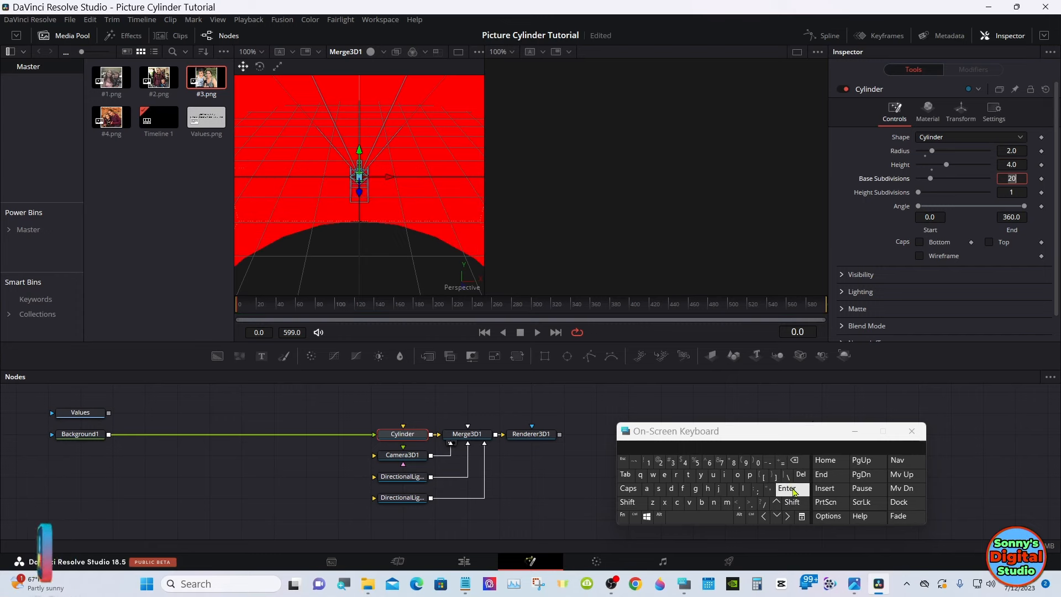
Scale the first viewer's Merge3D1 scene to fit.
{"action": "right_click", "coordinate": [406, 174]}
{"action": "mouse_move", "coordinate": [464, 181]}
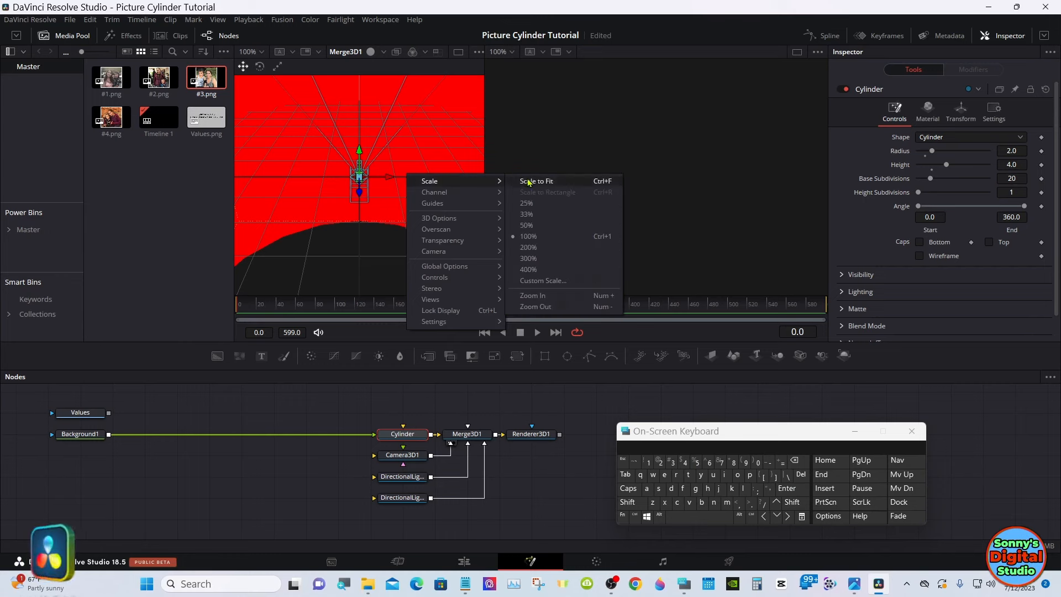
{"action": "left_click", "coordinate": [529, 181]}
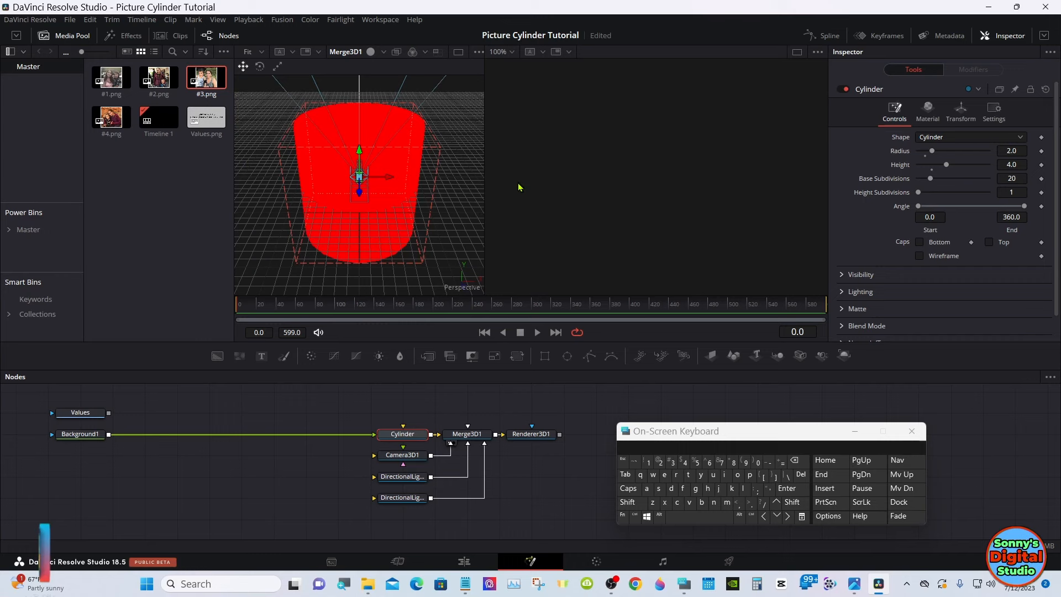
Show Renderer3D1 in the second viewer and move Camera3D1 back to a Z translation of about 20.58.
{"action": "left_click", "coordinate": [412, 456]}
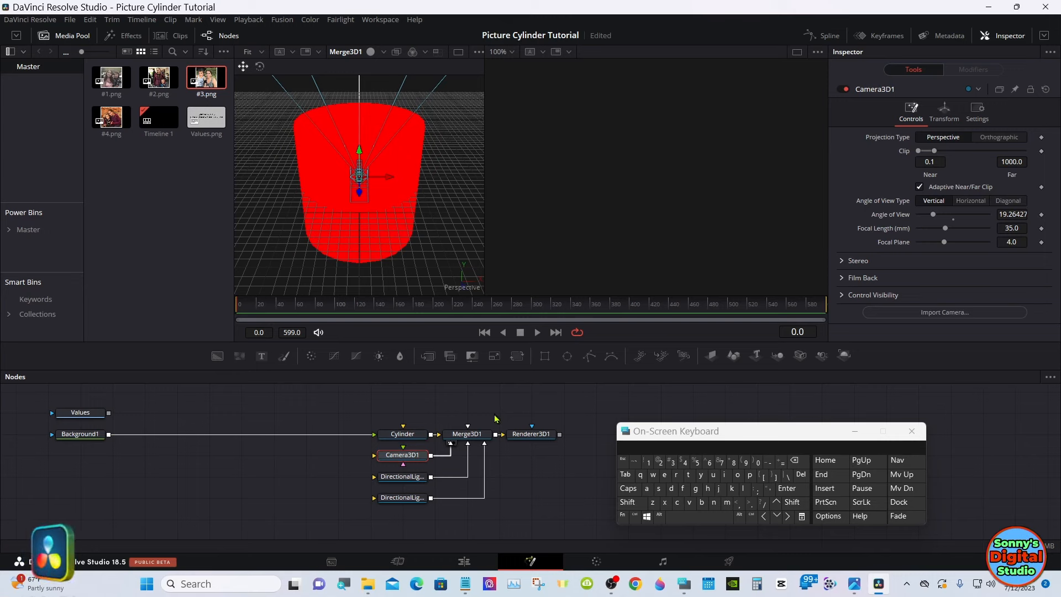
{"action": "left_click_drag", "start_coordinate": [537, 436], "coordinate": [562, 173]}
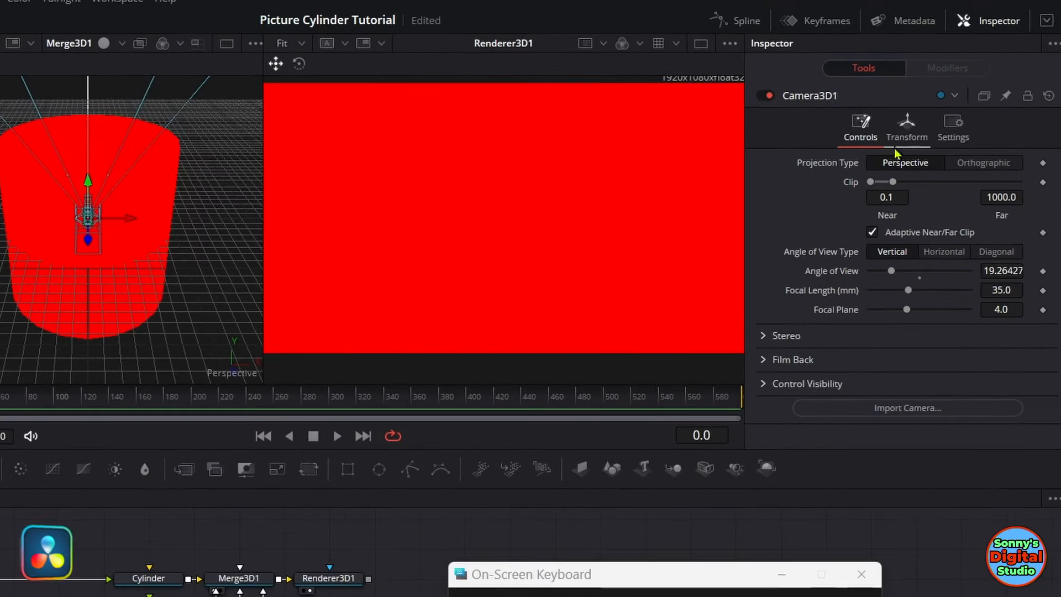
{"action": "left_click", "coordinate": [943, 124]}
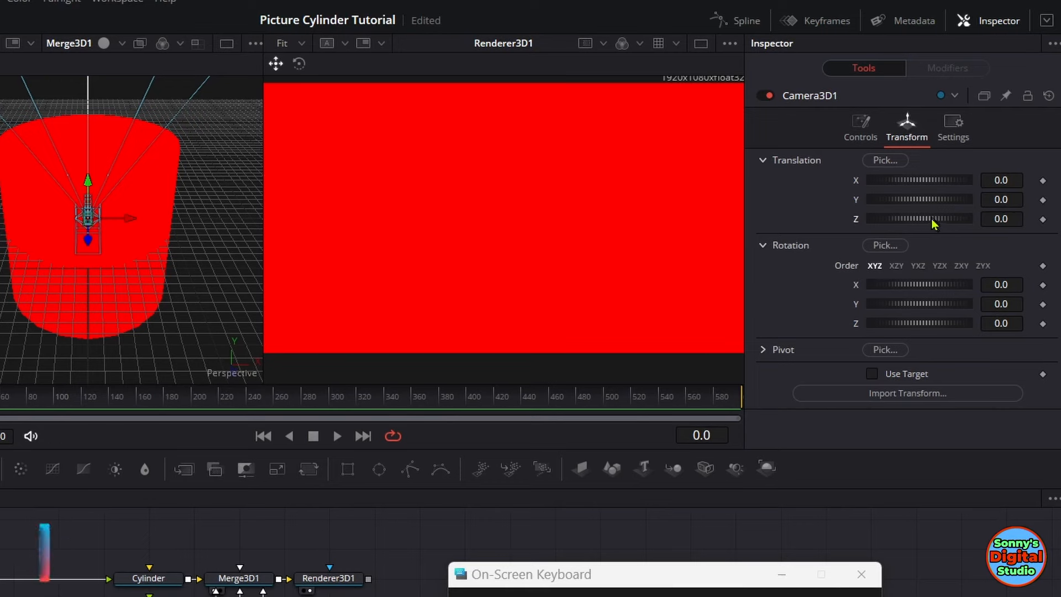
{"action": "left_click_drag", "start_coordinate": [931, 221], "coordinate": [1040, 189]}
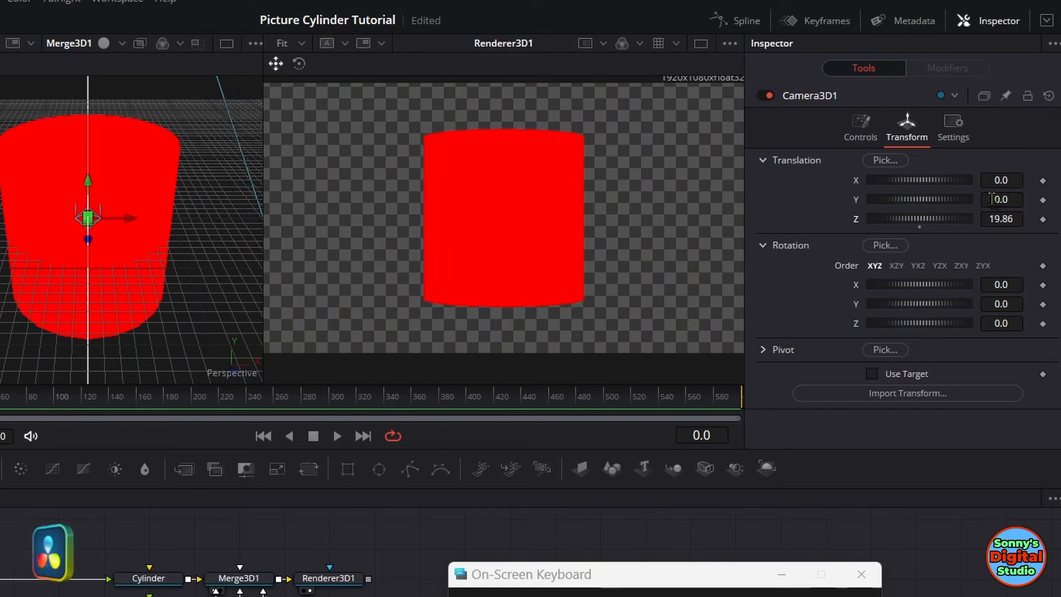
{"action": "left_click_drag", "start_coordinate": [928, 223], "coordinate": [933, 227]}
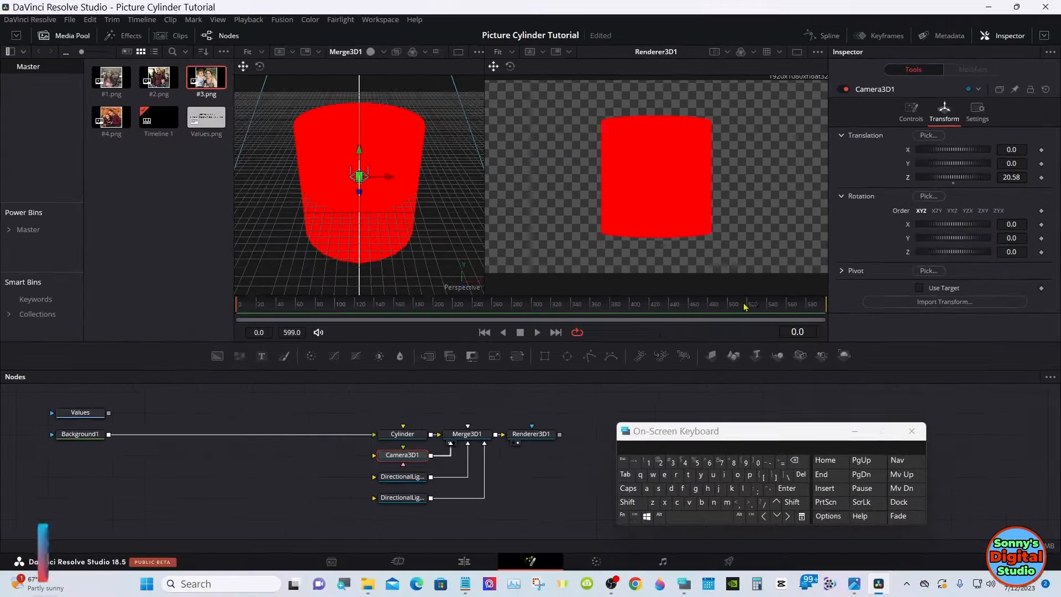
Darken the Background1 color to a deeper red with a value of about 0.764.
{"action": "left_click", "coordinate": [86, 435]}
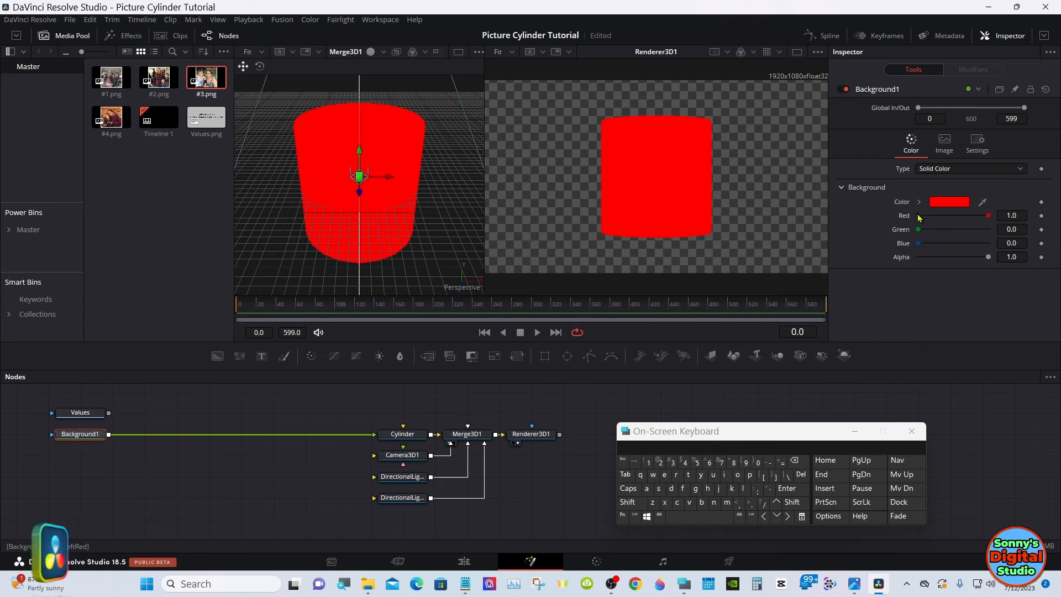
{"action": "left_click", "coordinate": [919, 203]}
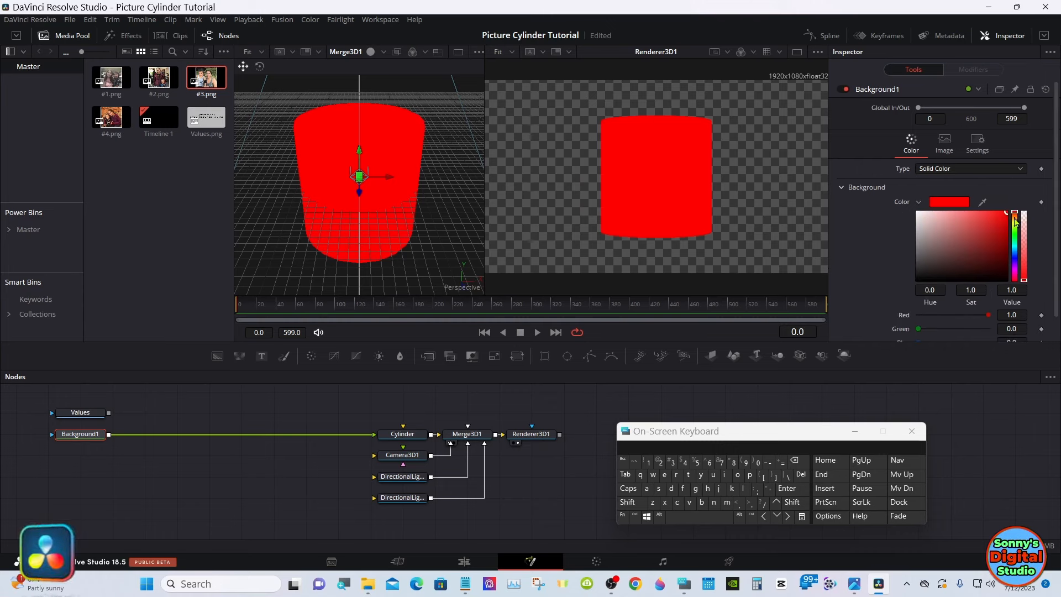
{"action": "left_click_drag", "start_coordinate": [1006, 215], "coordinate": [1007, 232]}
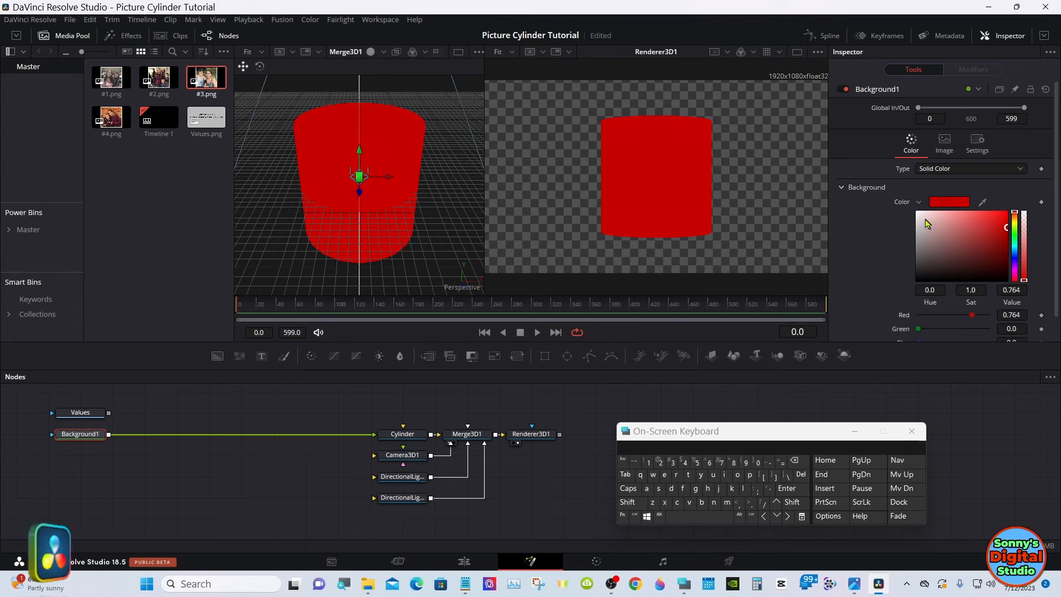
{"action": "left_click", "coordinate": [919, 202]}
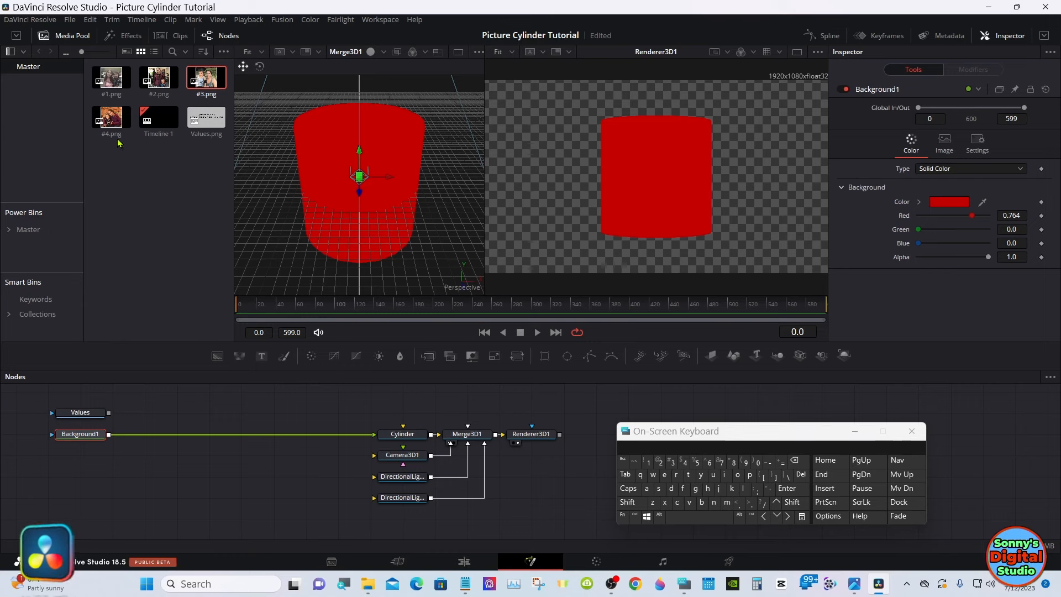
Add picture #1.png to the node graph above Background1, move Values aside, and select the picture's node.
{"action": "left_click_drag", "start_coordinate": [111, 77], "coordinate": [146, 409]}
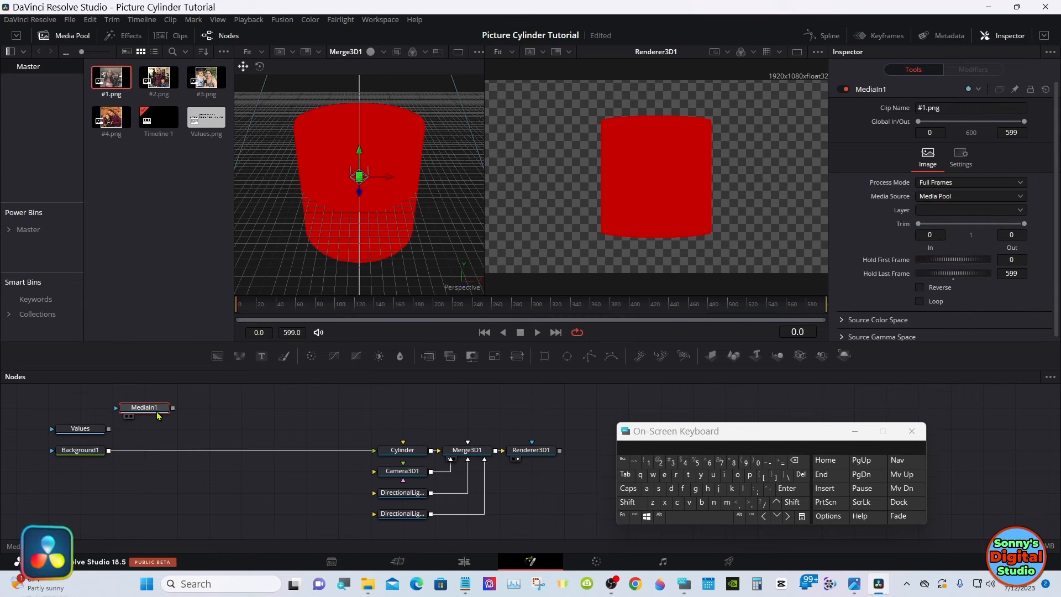
{"action": "left_click_drag", "start_coordinate": [73, 429], "coordinate": [40, 408]}
{"action": "left_click", "coordinate": [145, 409]}
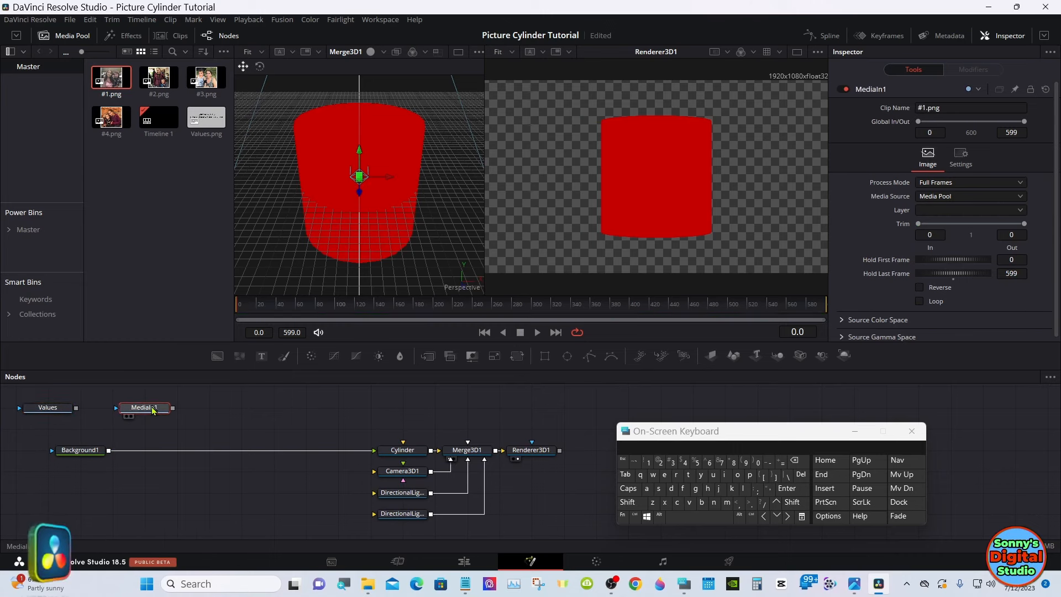
Merge picture #1 over Background1 and move its MediaIn1 node up to leave room below it.
{"action": "left_click_drag", "start_coordinate": [151, 410], "coordinate": [108, 450]}
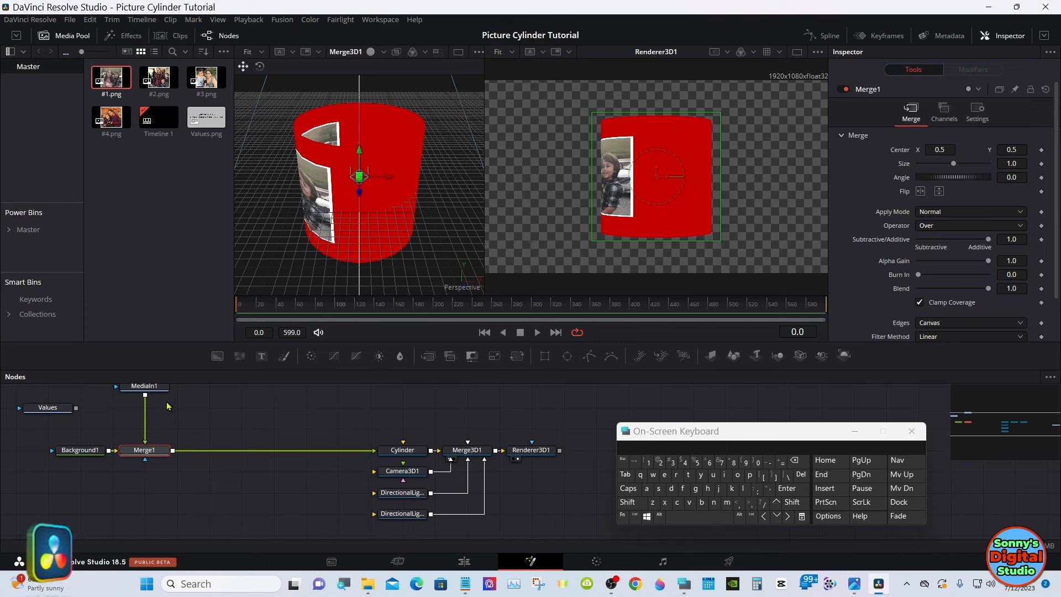
{"action": "left_click", "coordinate": [153, 393]}
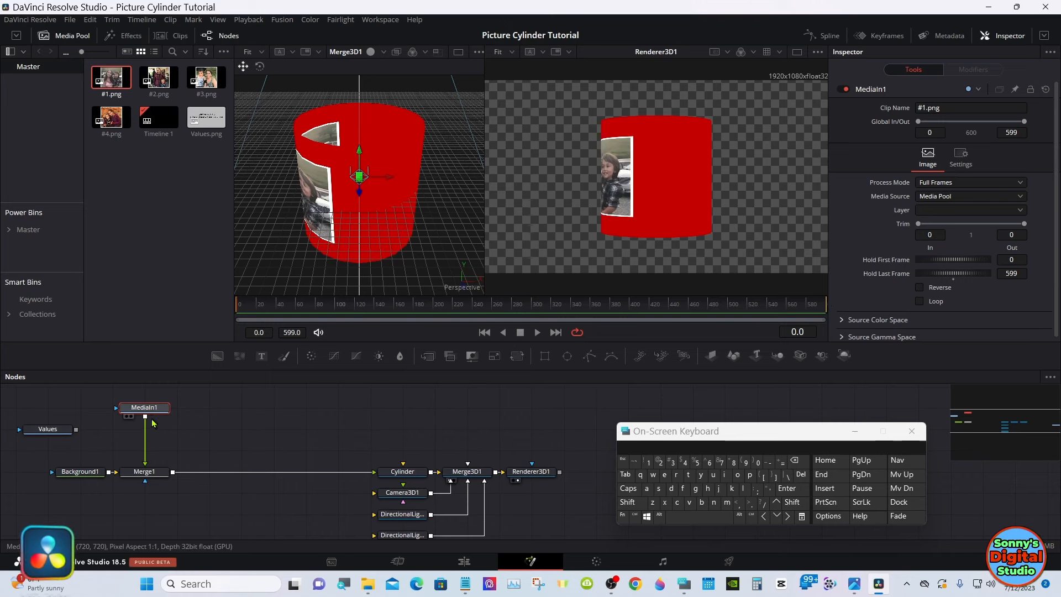
{"action": "left_click_drag", "start_coordinate": [152, 414], "coordinate": [152, 393]}
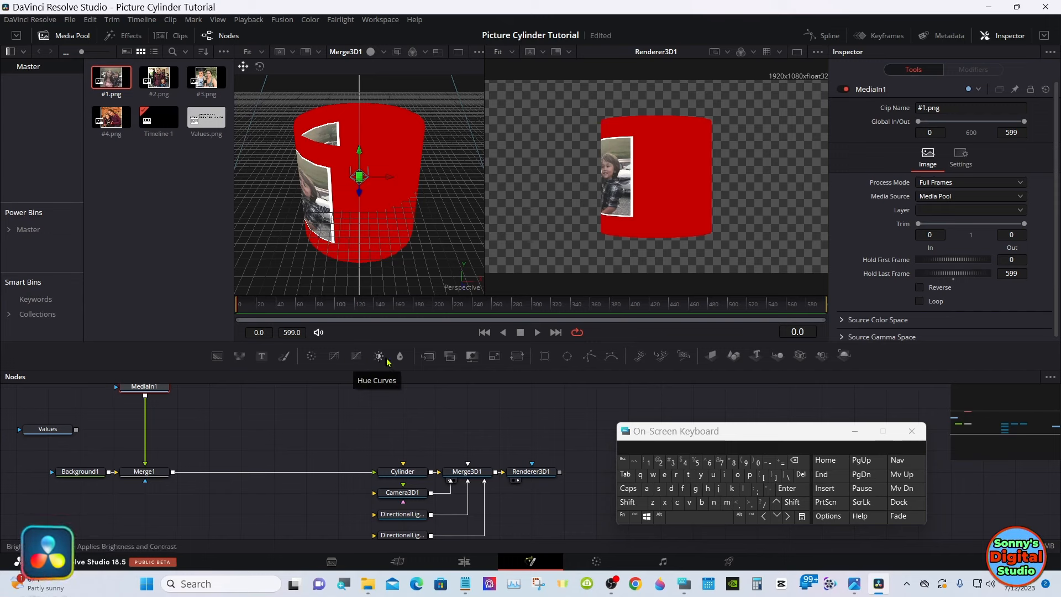
Insert a Transform after MediaIn1 and set its size to 0.27, with the Values node shown in the first viewer.
{"action": "left_click", "coordinate": [517, 357]}
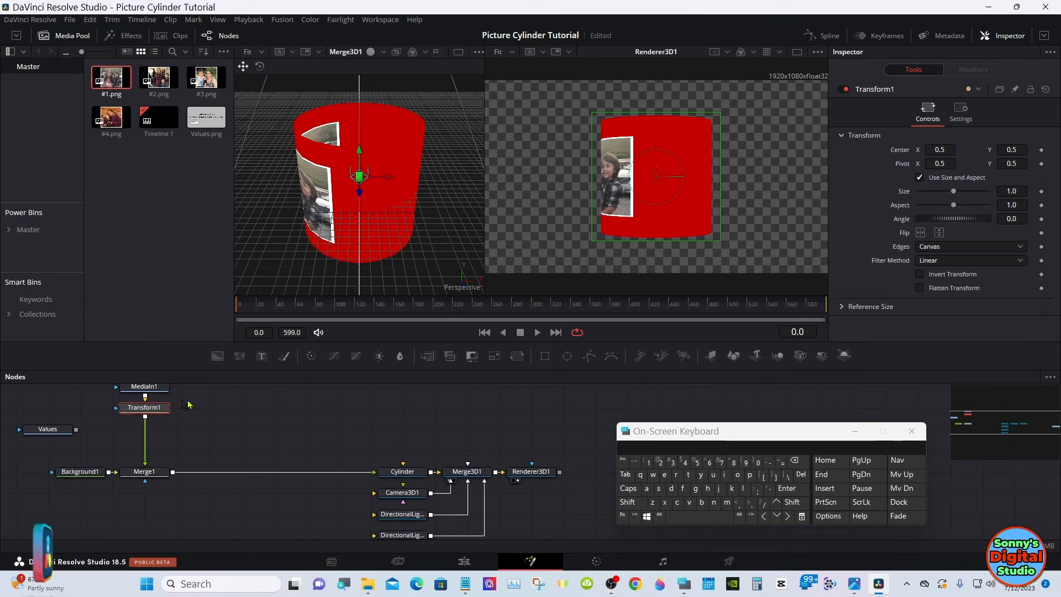
{"action": "left_click", "coordinate": [31, 440]}
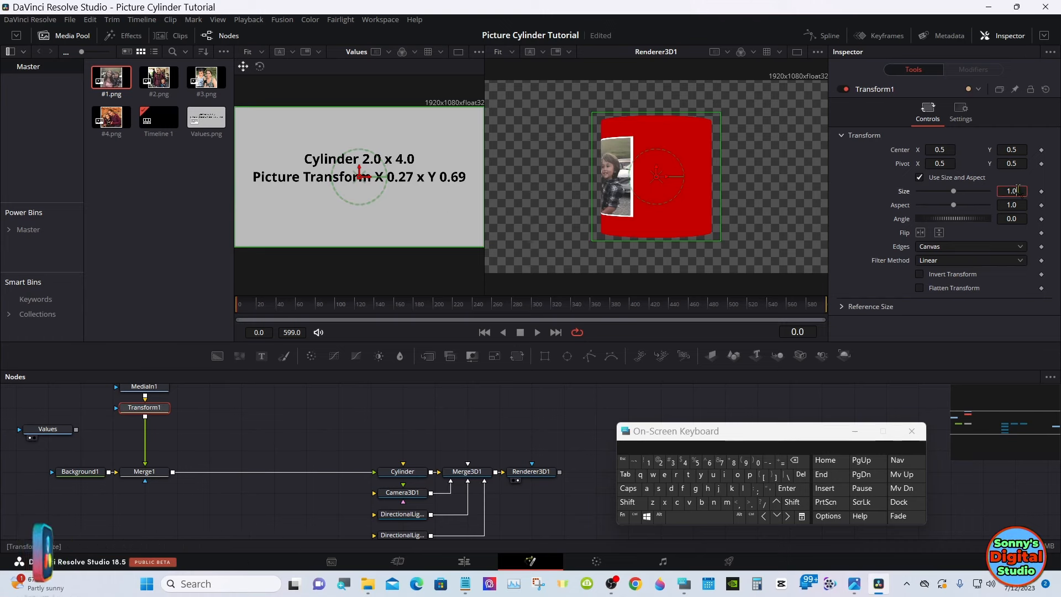
{"action": "left_click", "coordinate": [796, 461]}
{"action": "left_click", "coordinate": [796, 461]}
{"action": "left_click", "coordinate": [796, 461]}
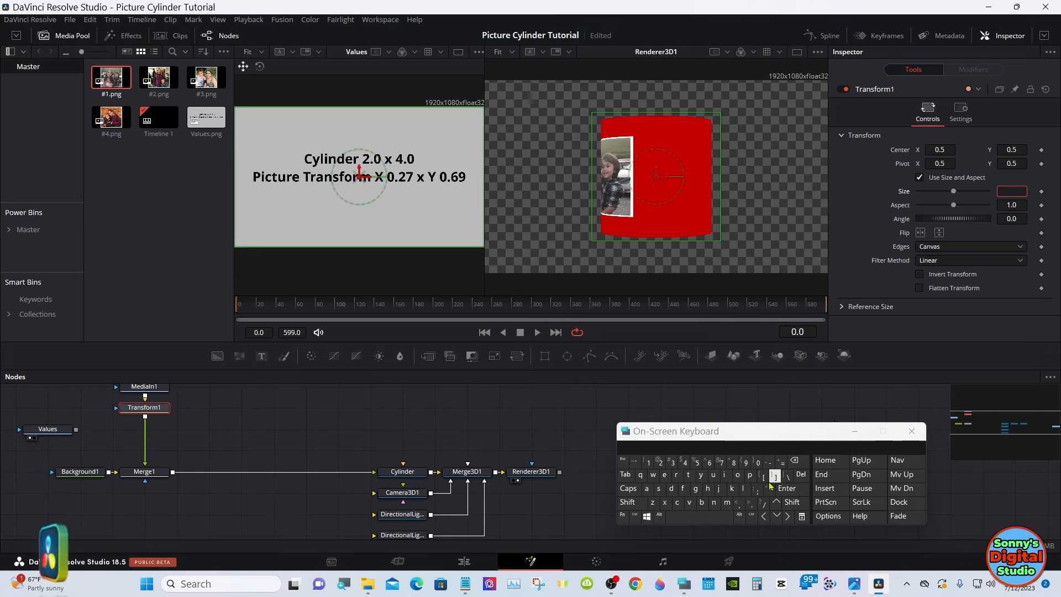
{"action": "left_click", "coordinate": [754, 504]}
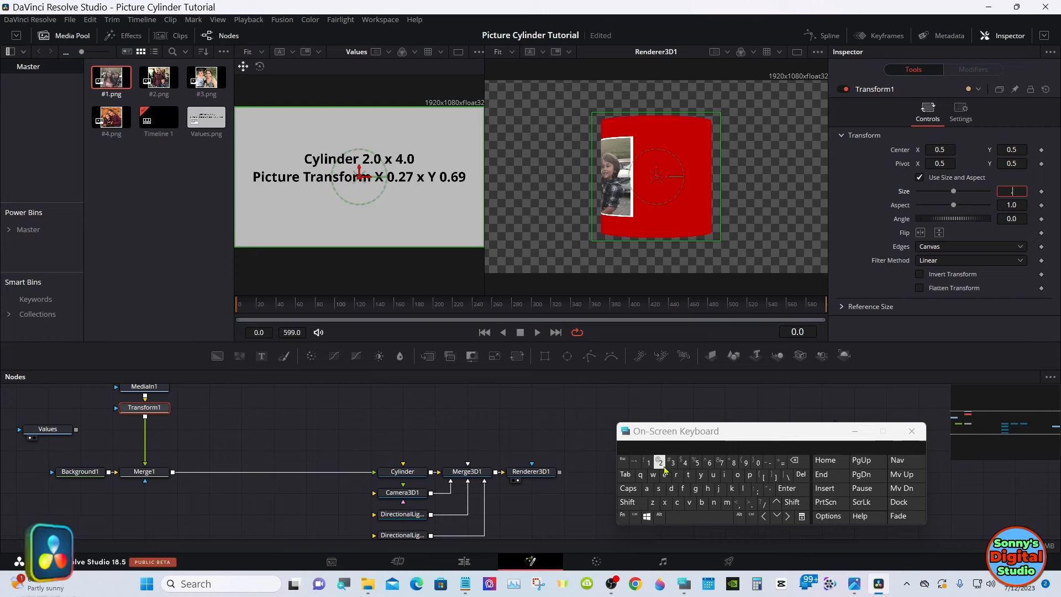
{"action": "left_click", "coordinate": [720, 465]}
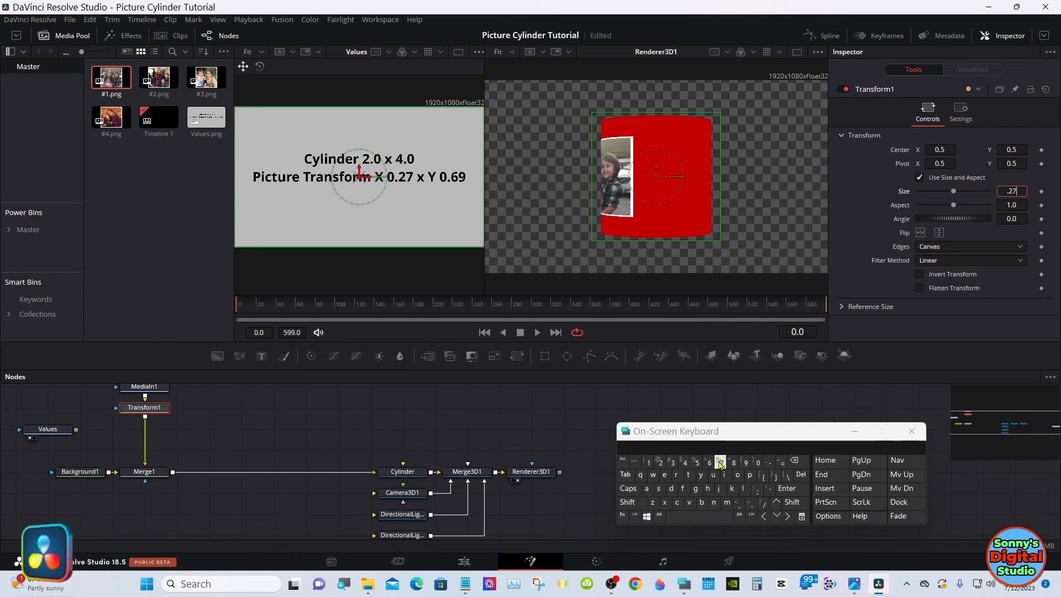
{"action": "left_click", "coordinate": [787, 489]}
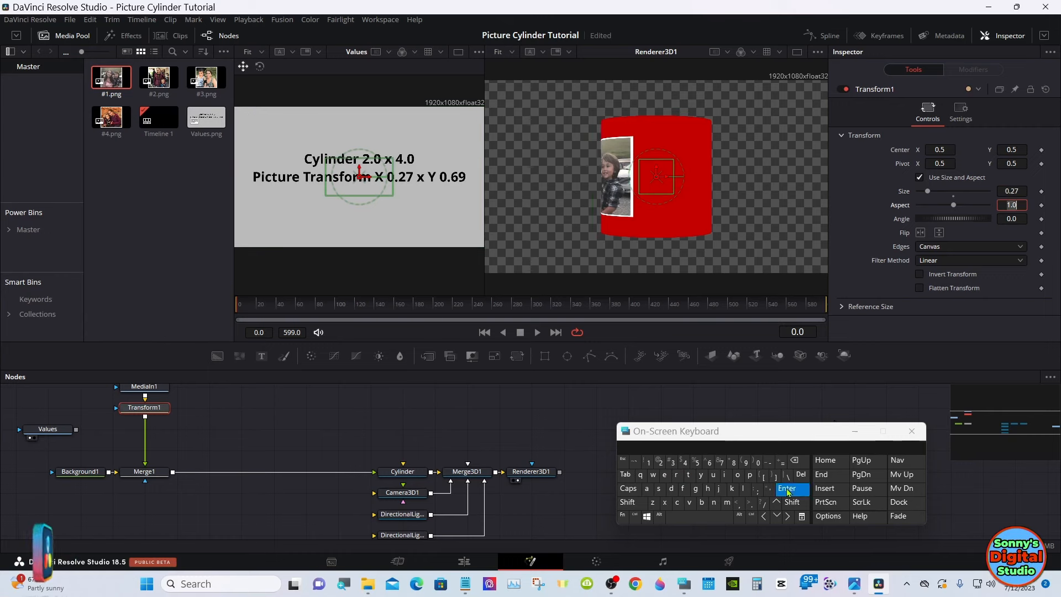
Set Transform1's aspect to 0.69 and move its center X to about 0.597.
{"action": "left_click", "coordinate": [794, 460]}
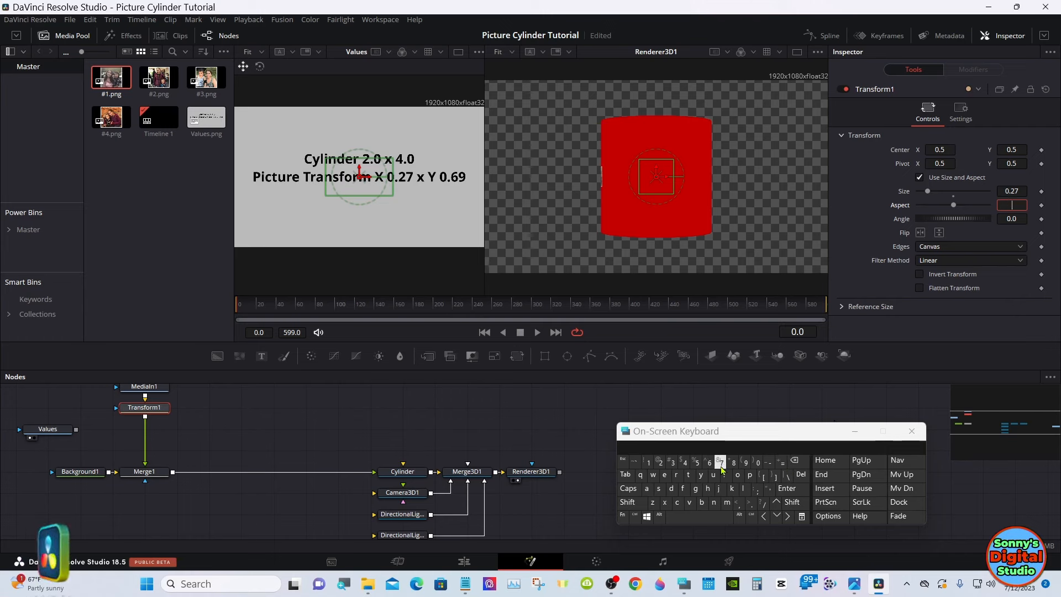
{"action": "left_click", "coordinate": [751, 501]}
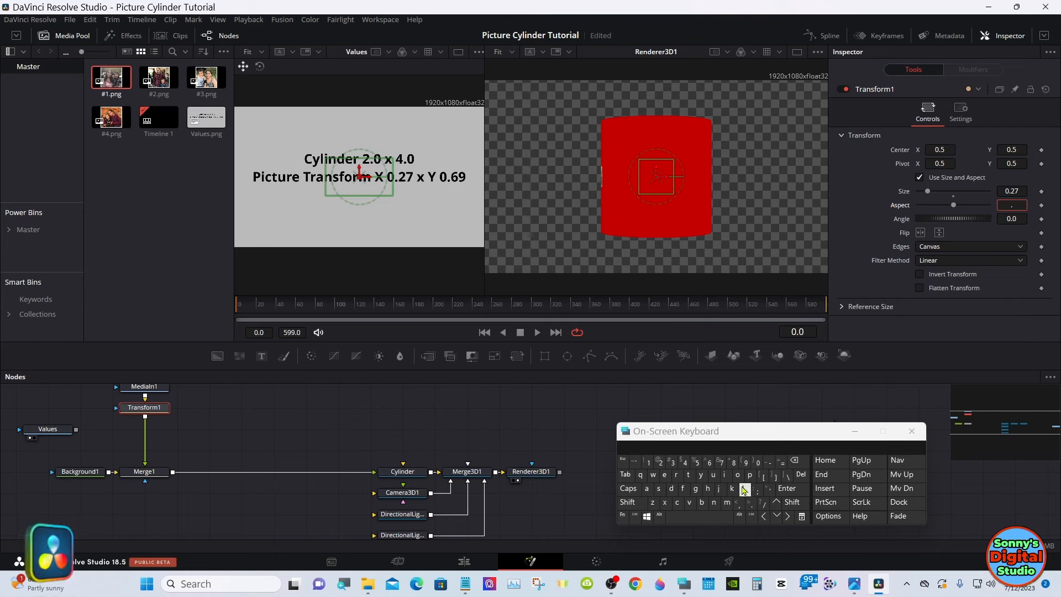
{"action": "left_click", "coordinate": [711, 466]}
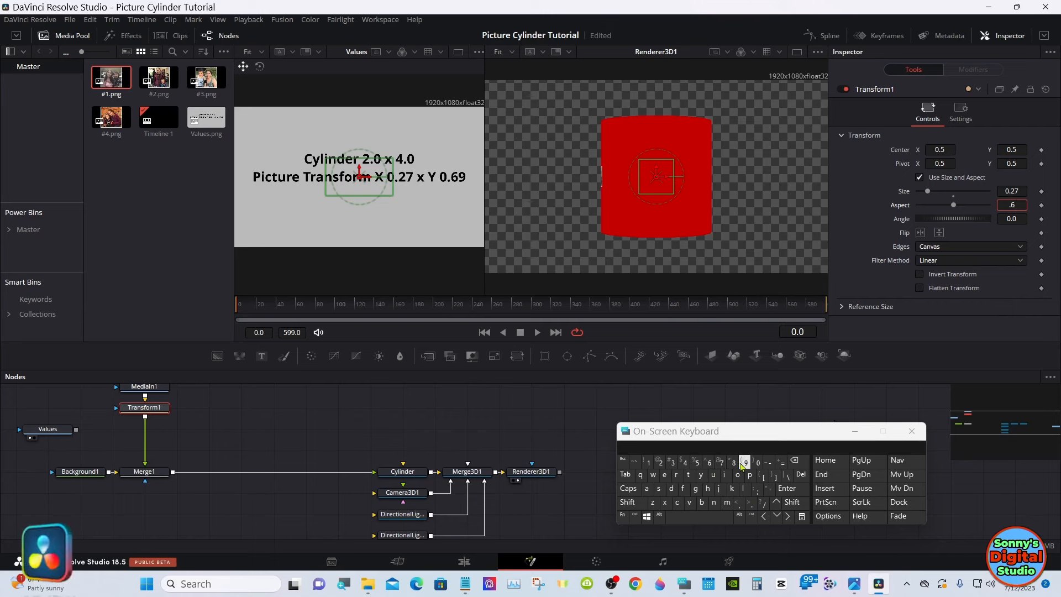
{"action": "left_click", "coordinate": [746, 467]}
{"action": "left_click", "coordinate": [785, 489]}
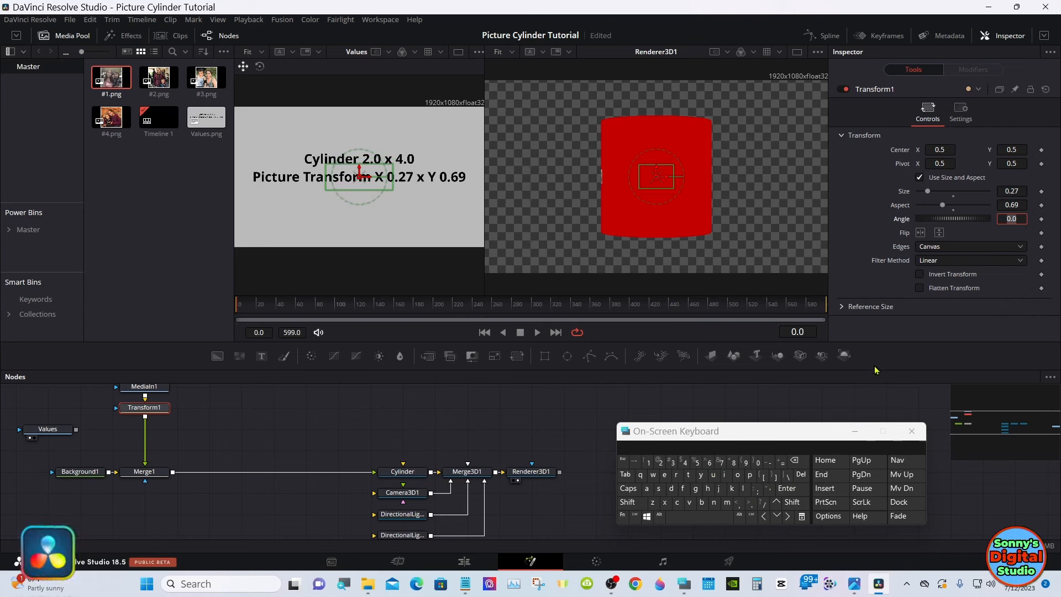
{"action": "left_click", "coordinate": [862, 237]}
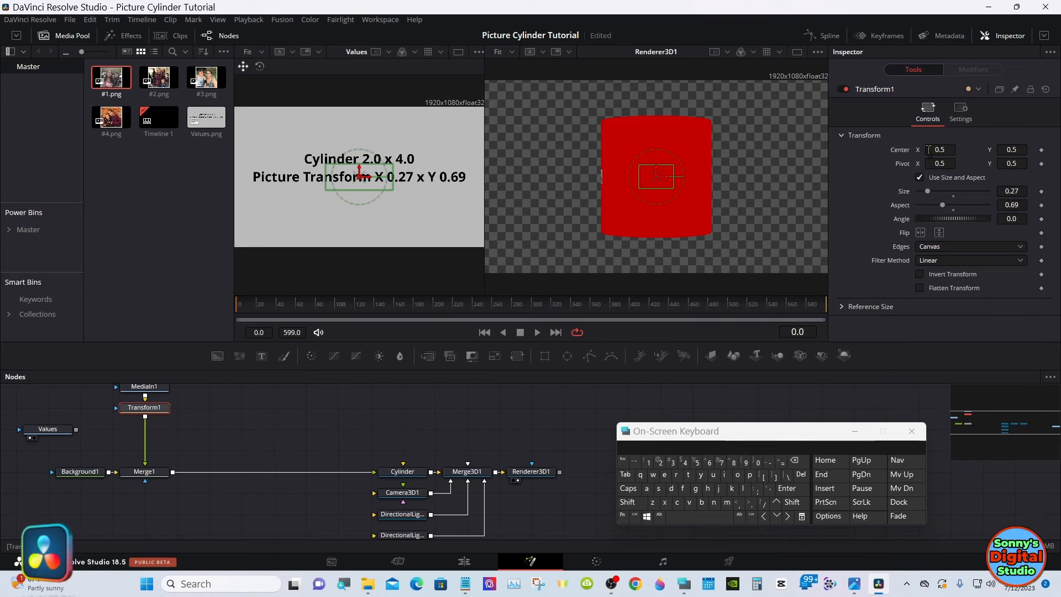
{"action": "left_click_drag", "start_coordinate": [935, 150], "coordinate": [989, 149]}
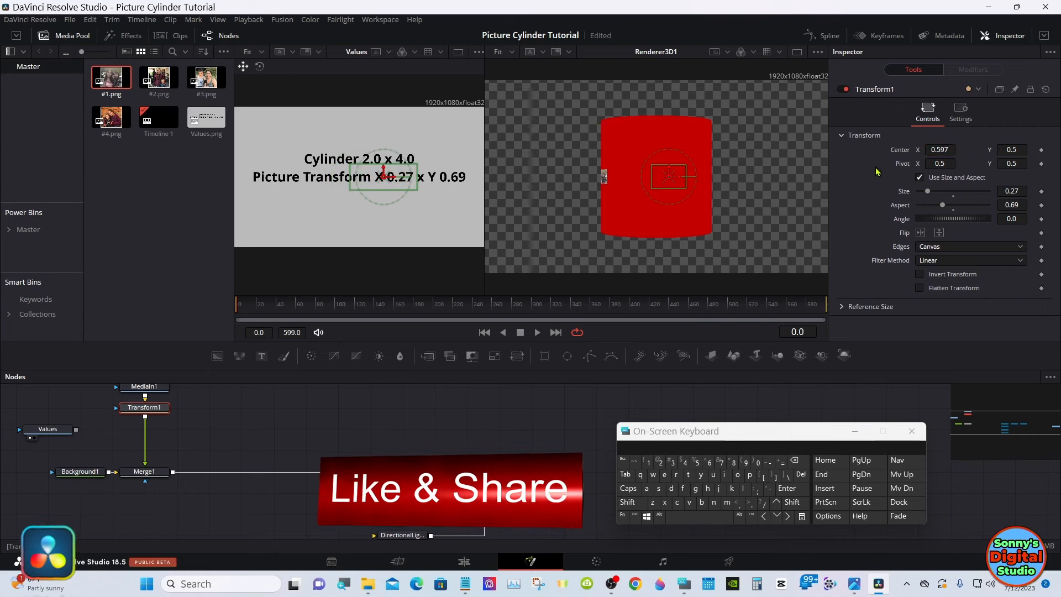
Replace Transform1 with a fresh Transform after MediaIn1 and turn off Use Size and Aspect.
{"action": "right_click", "coordinate": [148, 407]}
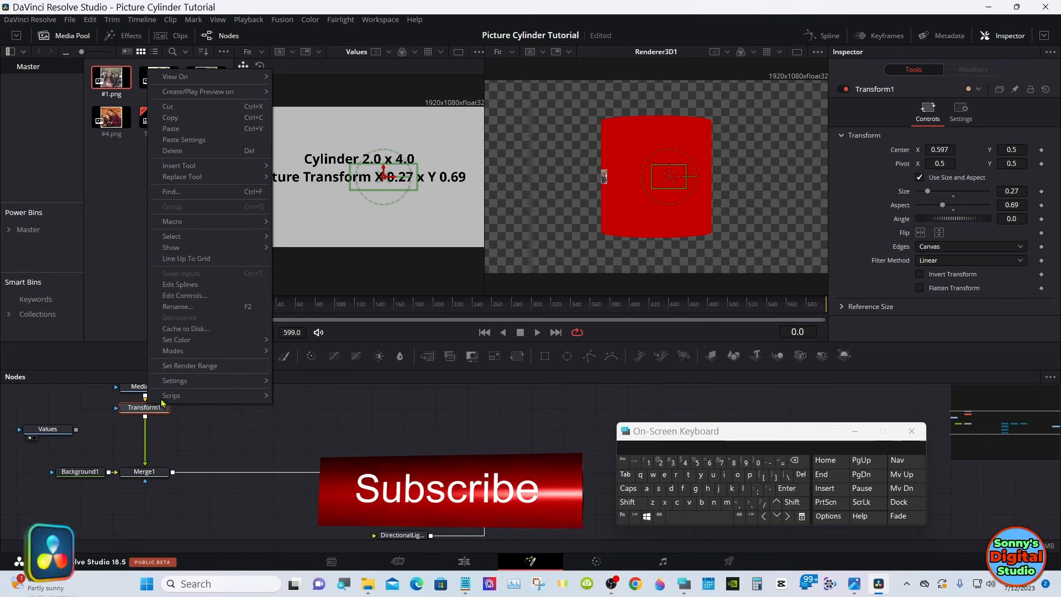
{"action": "left_click", "coordinate": [191, 108]}
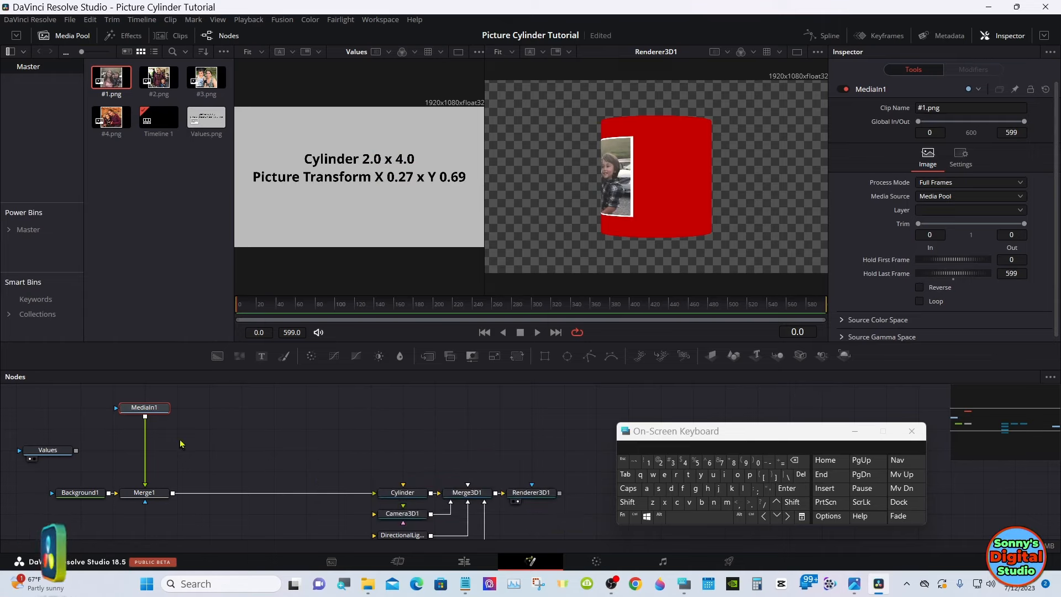
{"action": "left_click", "coordinate": [518, 356]}
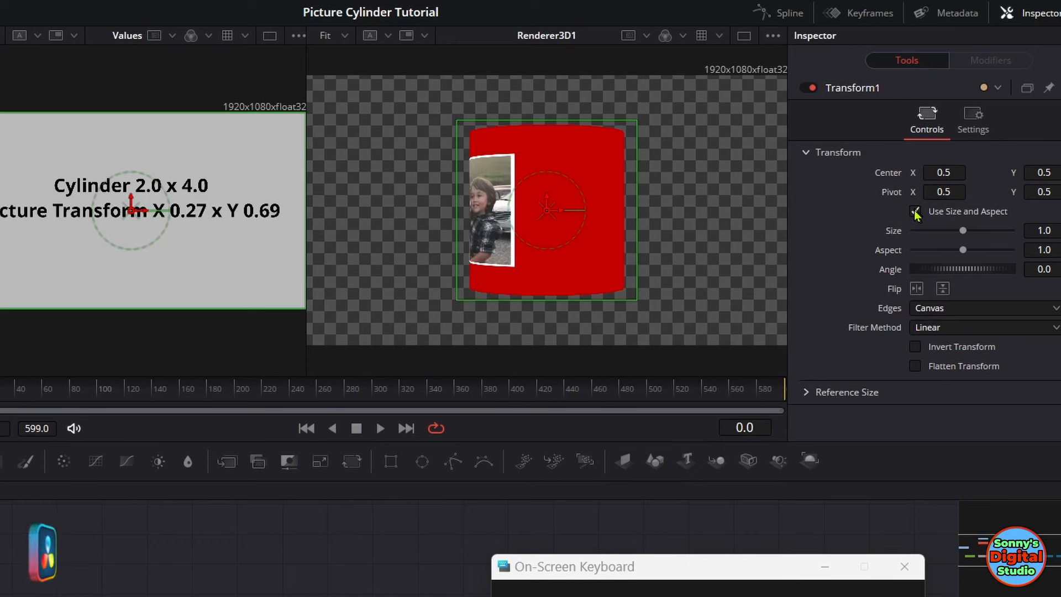
{"action": "left_click", "coordinate": [915, 212]}
Move the picture to a center X of about 1.08 and narrow its X size to about 0.77.
{"action": "left_click_drag", "start_coordinate": [940, 168], "coordinate": [663, 174]}
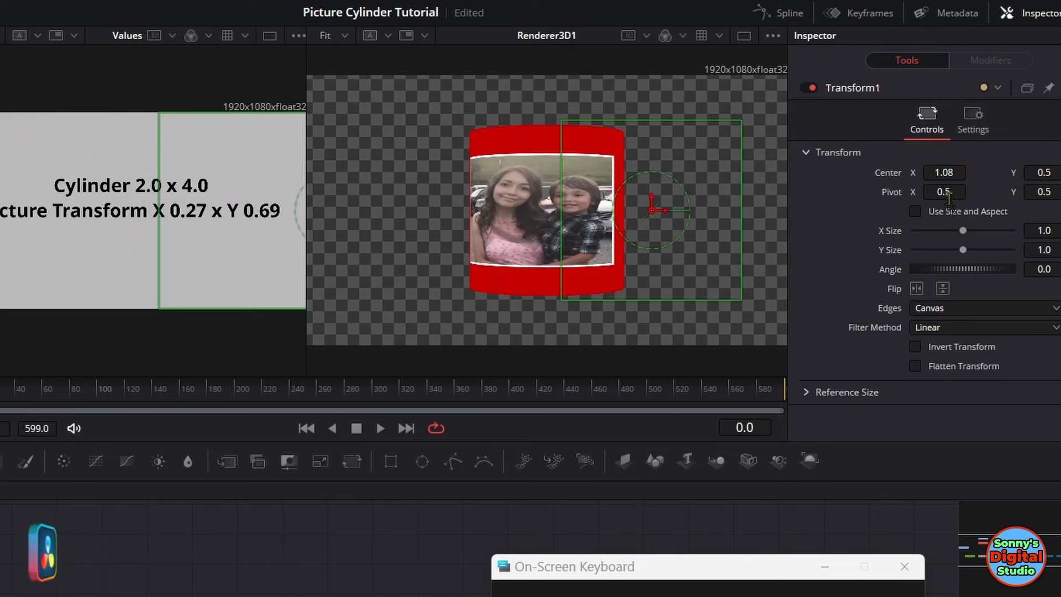
{"action": "left_click_drag", "start_coordinate": [965, 231], "coordinate": [953, 232]}
{"action": "left_click", "coordinate": [1054, 231]}
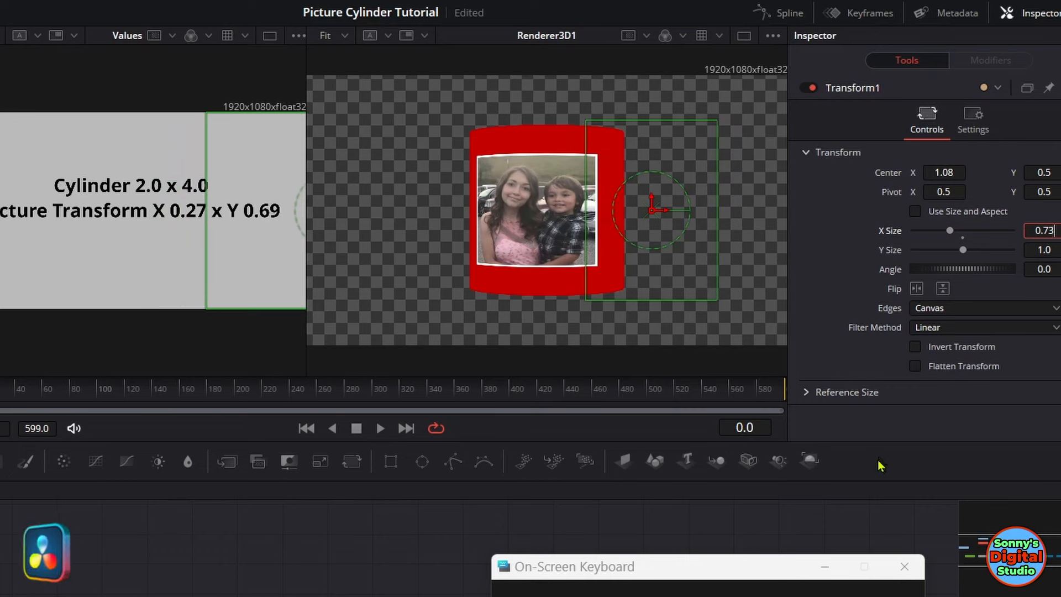
{"action": "left_click", "coordinate": [838, 262]}
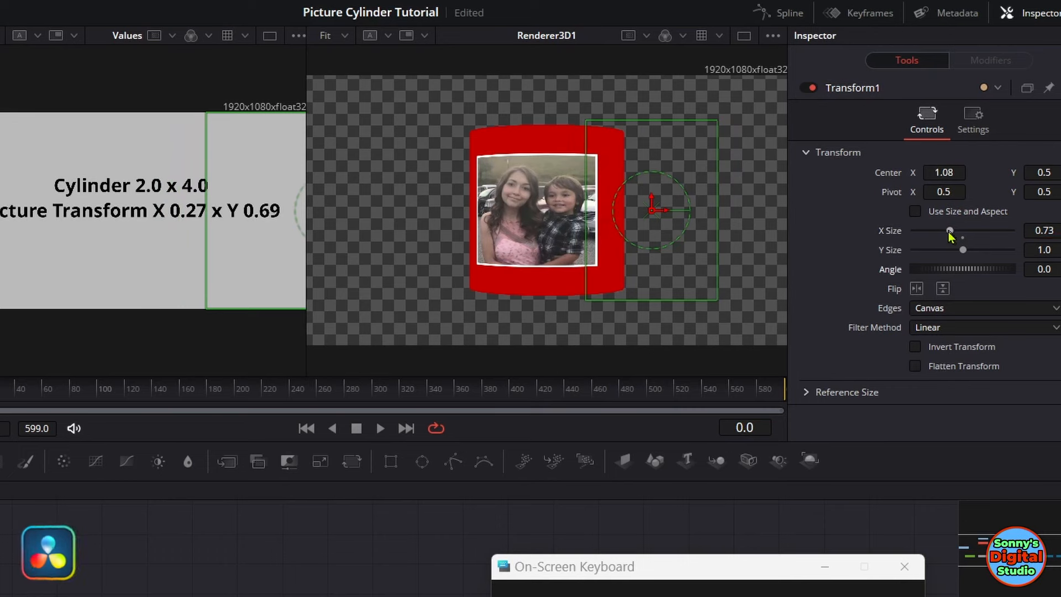
{"action": "left_click_drag", "start_coordinate": [950, 231], "coordinate": [952, 233]}
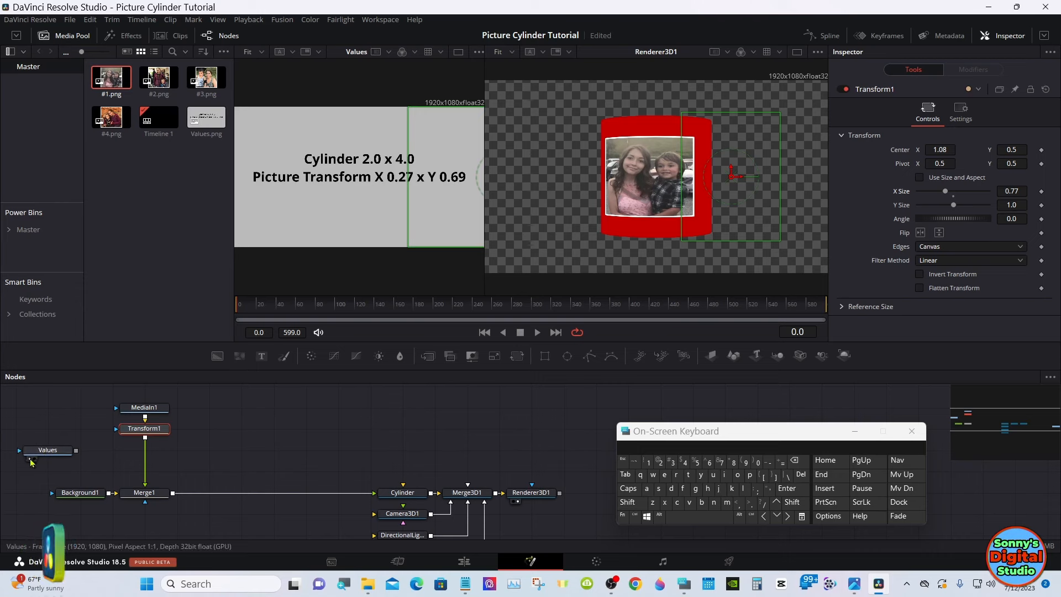
Clear the Values node from the first viewer and rotate the Cylinder to about -36.5 on Y.
{"action": "left_click", "coordinate": [30, 461]}
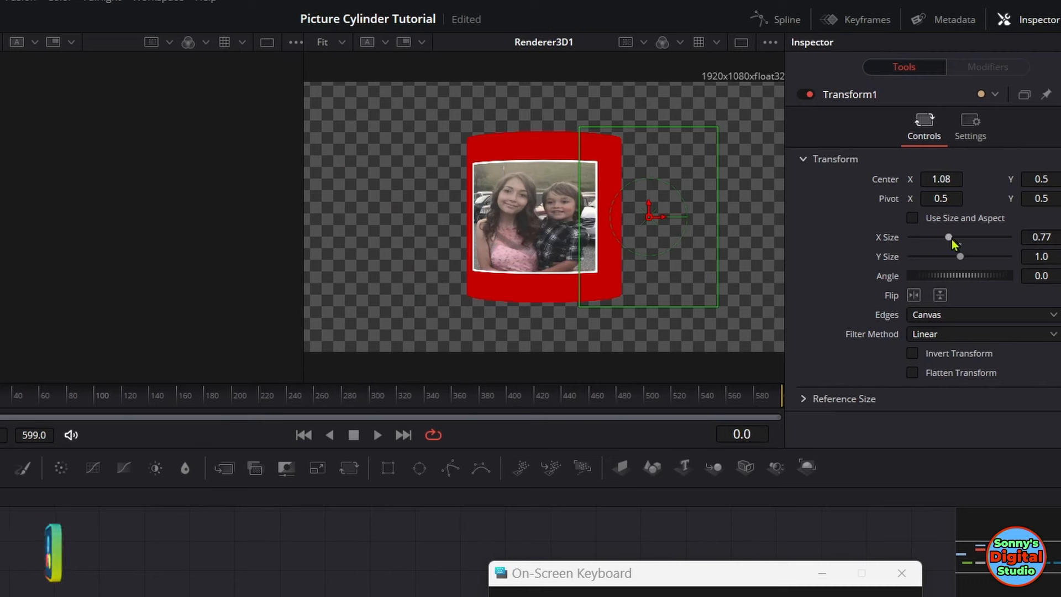
{"action": "left_click_drag", "start_coordinate": [951, 239], "coordinate": [949, 240]}
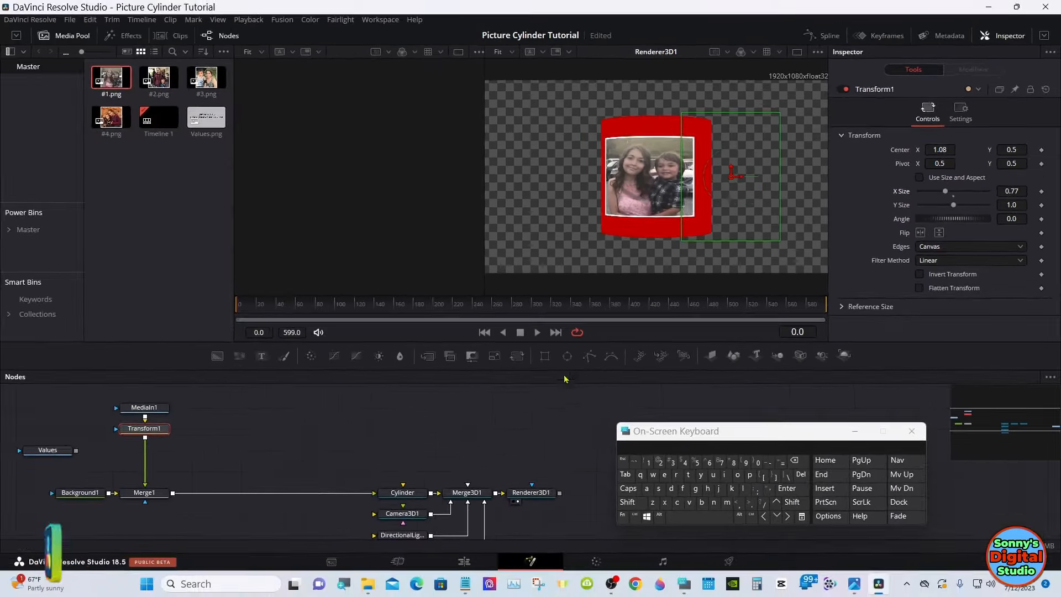
{"action": "left_click", "coordinate": [412, 493]}
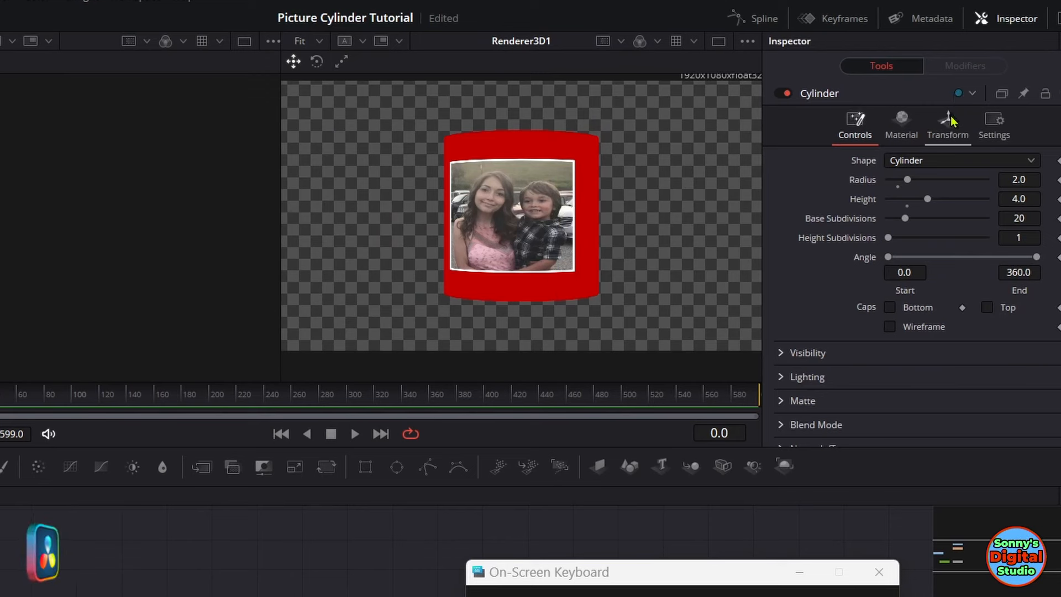
{"action": "left_click", "coordinate": [962, 115]}
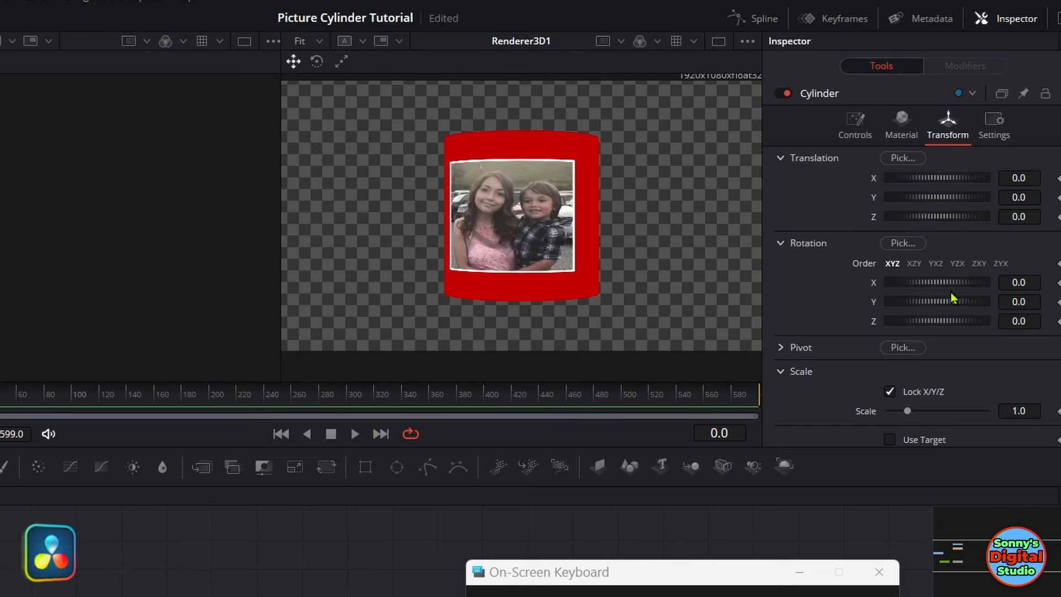
{"action": "left_click_drag", "start_coordinate": [950, 301], "coordinate": [937, 302]}
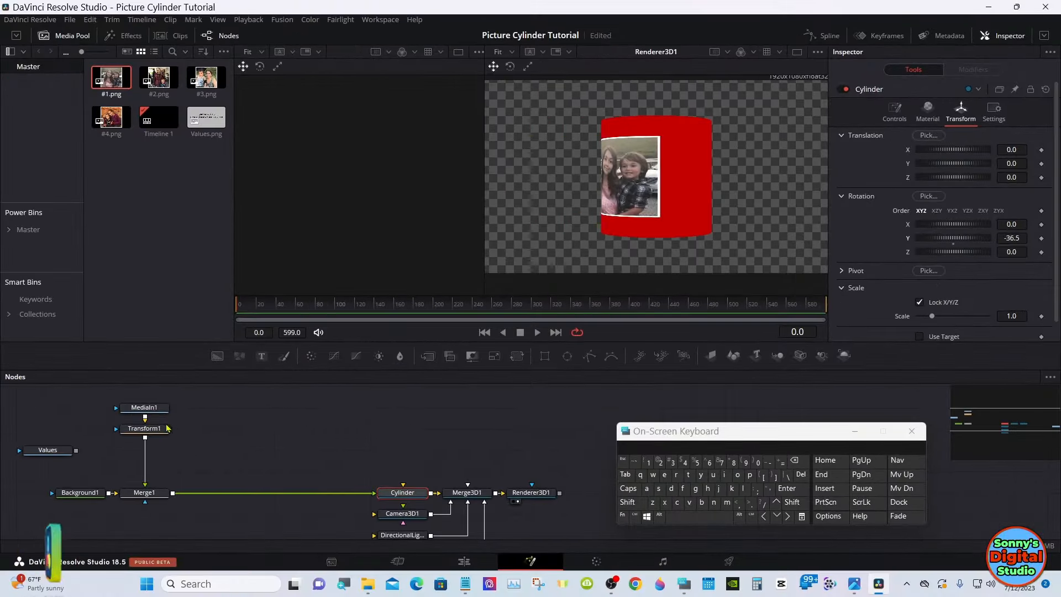
Shift Transform1's center X to about 1.481 and rotate the Cylinder further to about -75.6 on Y.
{"action": "left_click", "coordinate": [161, 431]}
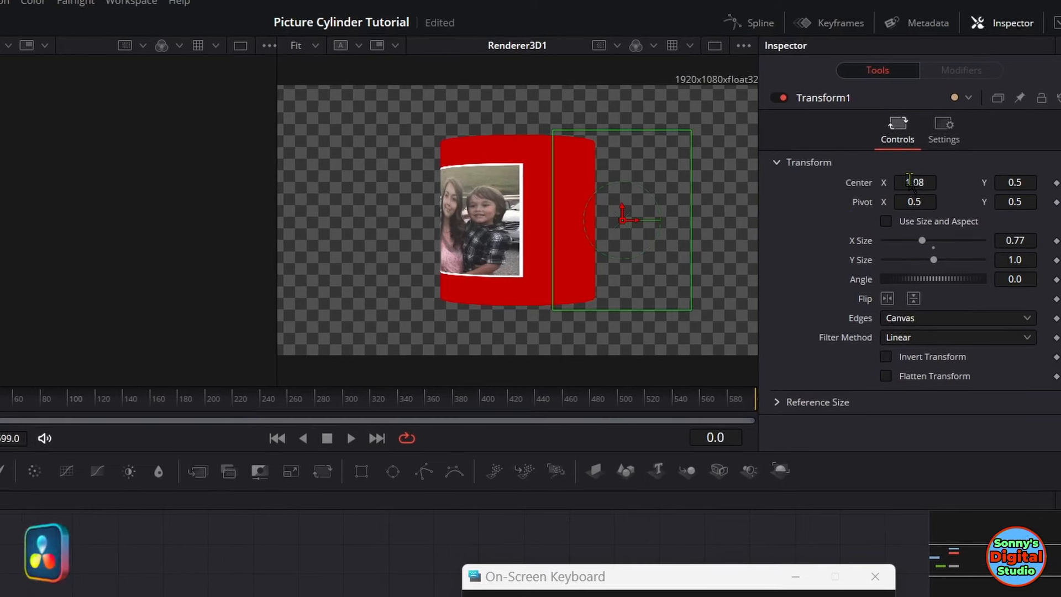
{"action": "left_click_drag", "start_coordinate": [910, 181], "coordinate": [492, 176]}
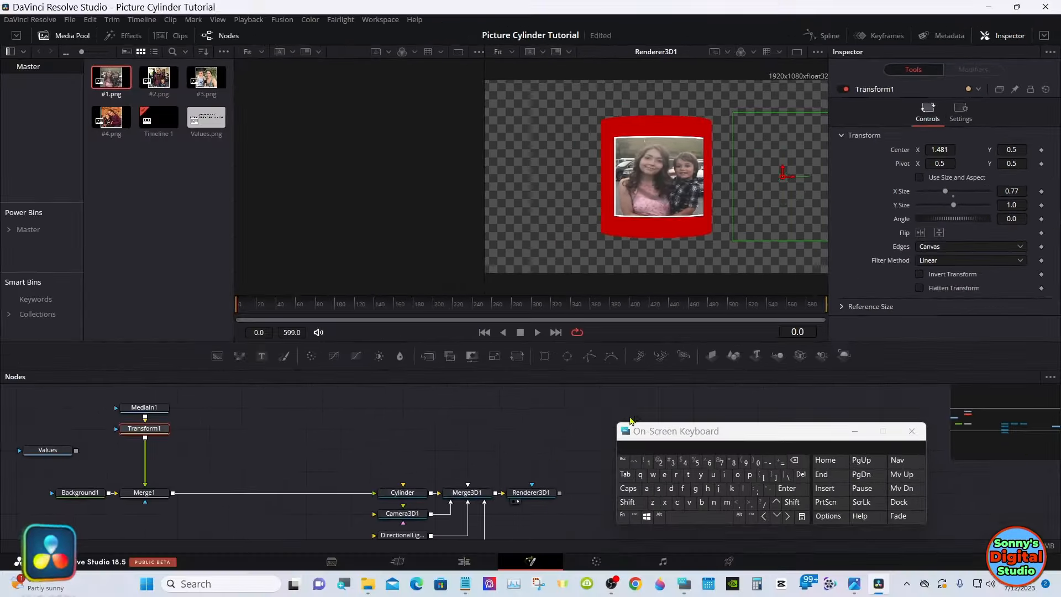
{"action": "left_click", "coordinate": [403, 492]}
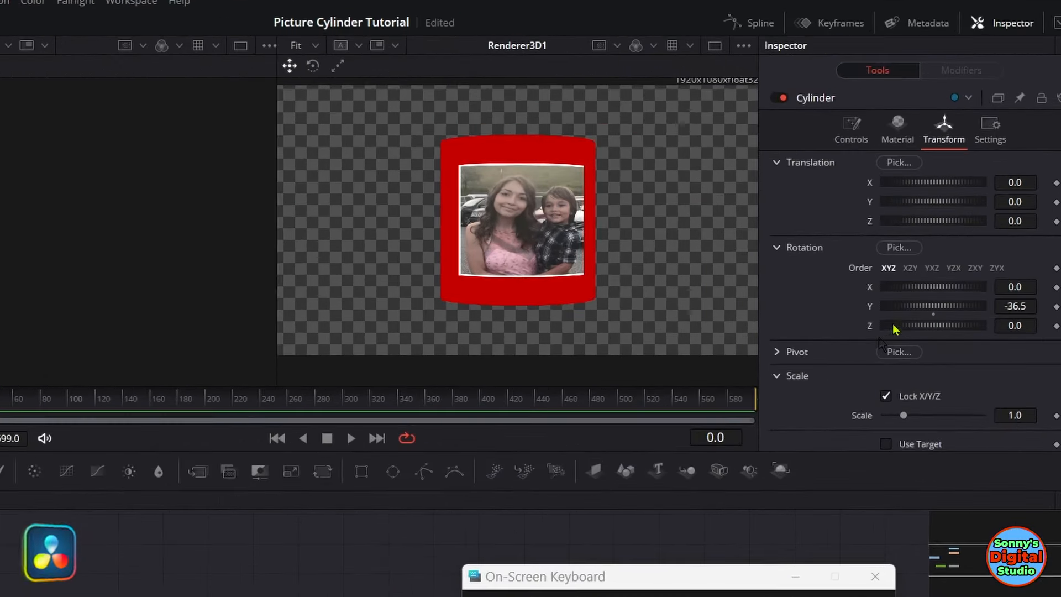
{"action": "left_click_drag", "start_coordinate": [954, 308], "coordinate": [940, 310]}
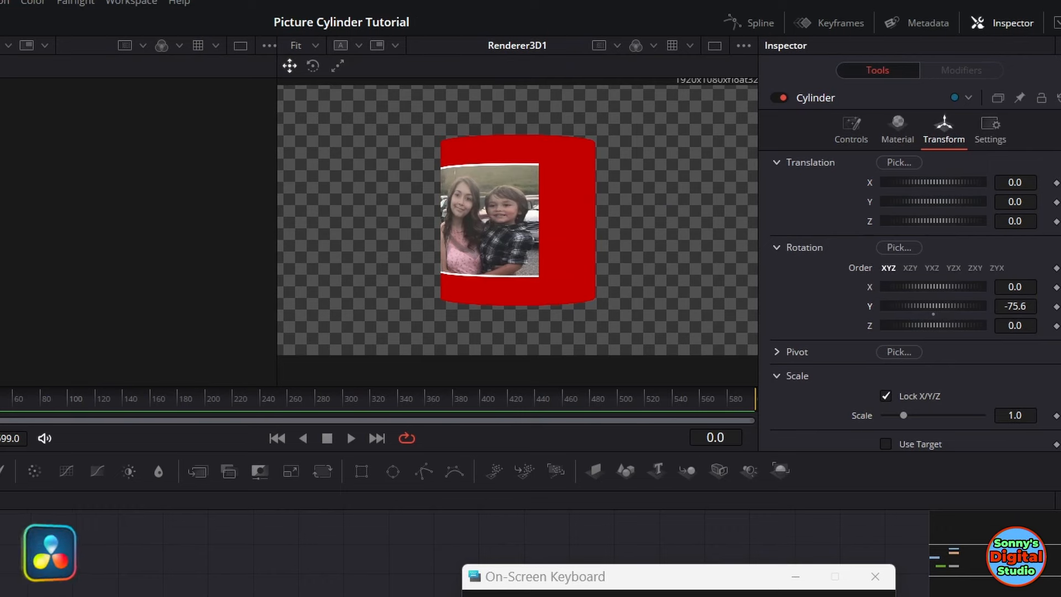
Fine-tune Transform1's center X to about 1.458 so the picture's outer border shows.
{"action": "left_click", "coordinate": [2, 564]}
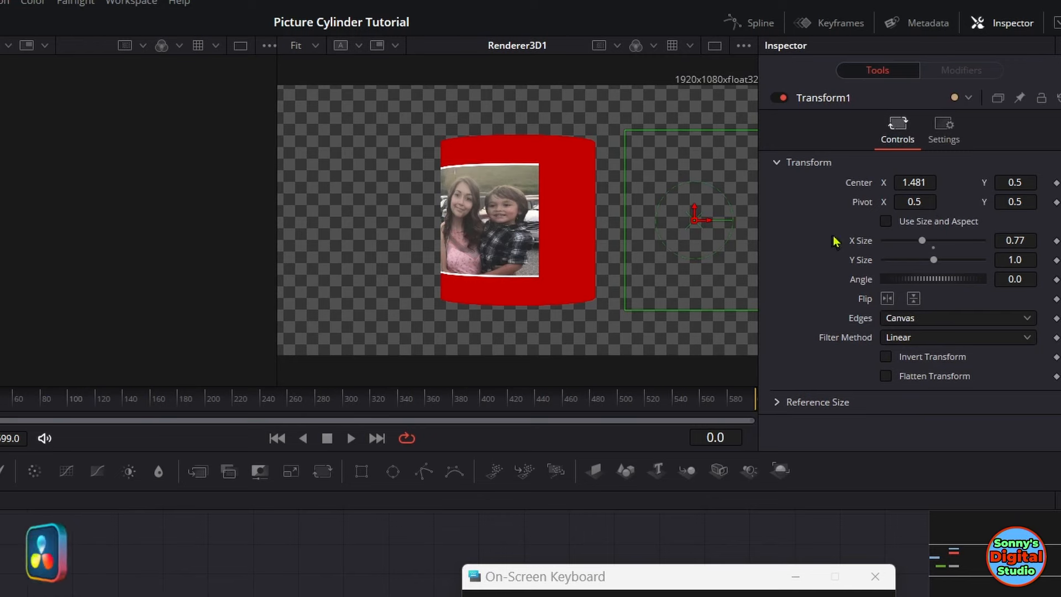
{"action": "mouse_move", "coordinate": [928, 183]}
{"action": "left_mouse_down"}
{"action": "mouse_move", "coordinate": [898, 187]}
{"action": "mouse_move", "coordinate": [902, 175]}
{"action": "mouse_move", "coordinate": [926, 177]}
{"action": "left_mouse_up"}
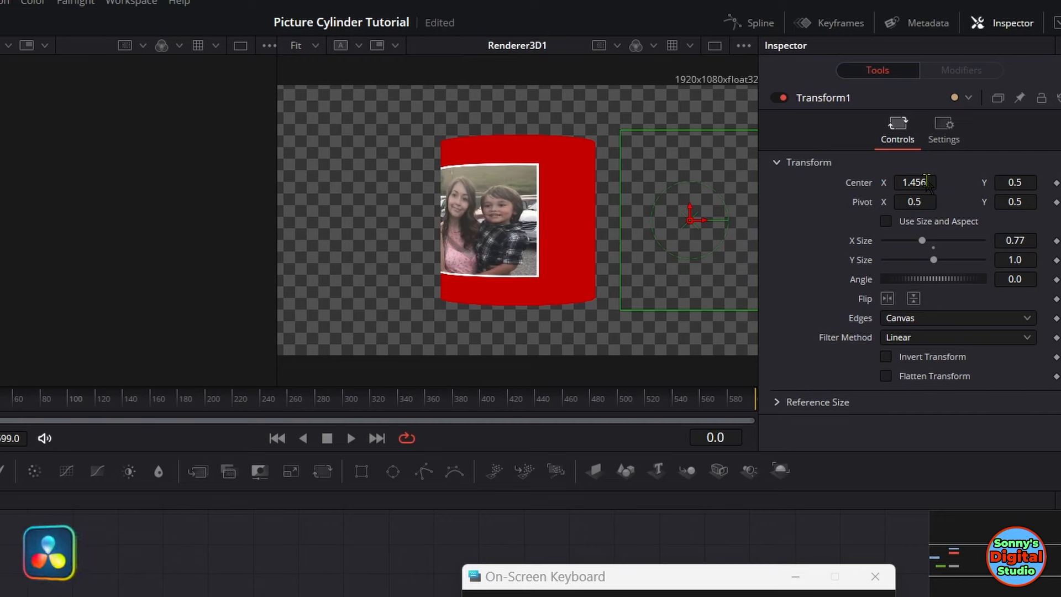
{"action": "left_click_drag", "start_coordinate": [923, 182], "coordinate": [924, 182]}
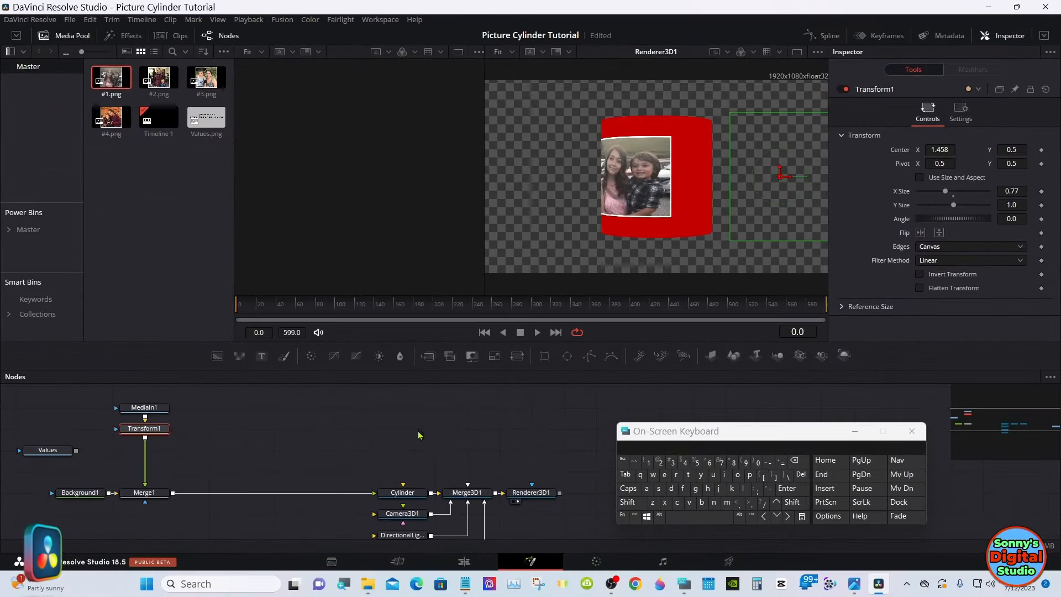
Rotate the Cylinder to about -59.9 on Y and show Merge3D1 in the first viewer.
{"action": "left_click", "coordinate": [414, 499]}
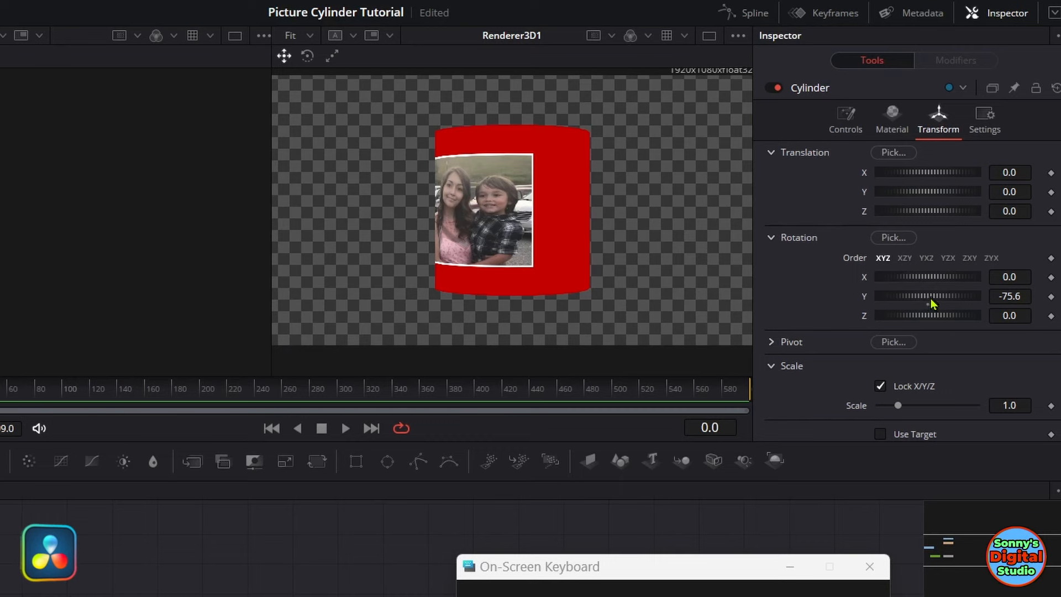
{"action": "mouse_move", "coordinate": [933, 298]}
{"action": "left_mouse_down"}
{"action": "mouse_move", "coordinate": [941, 296]}
{"action": "mouse_move", "coordinate": [926, 290]}
{"action": "left_mouse_up"}
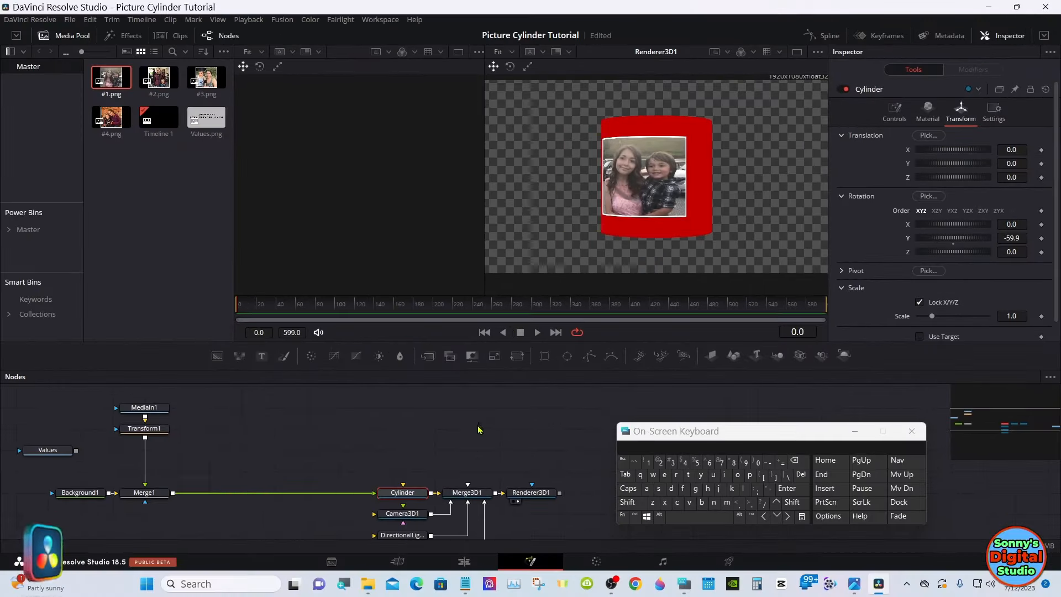
{"action": "left_click_drag", "start_coordinate": [465, 488], "coordinate": [386, 209]}
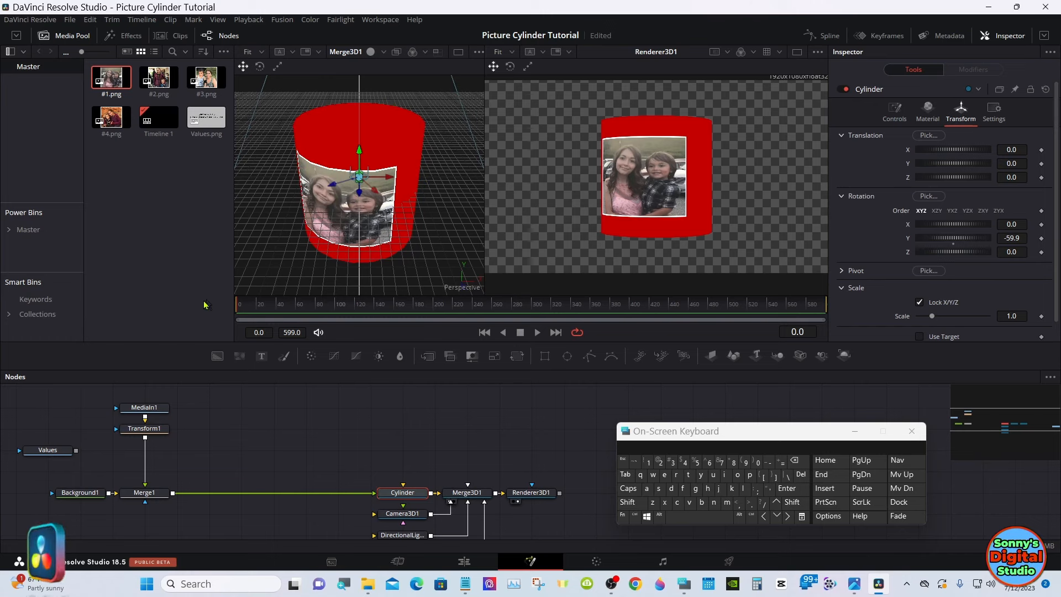
Add #2.png, merge it over Merge1's output, and rotate the Cylinder to about -54.7 on Y.
{"action": "left_click_drag", "start_coordinate": [161, 81], "coordinate": [207, 409]}
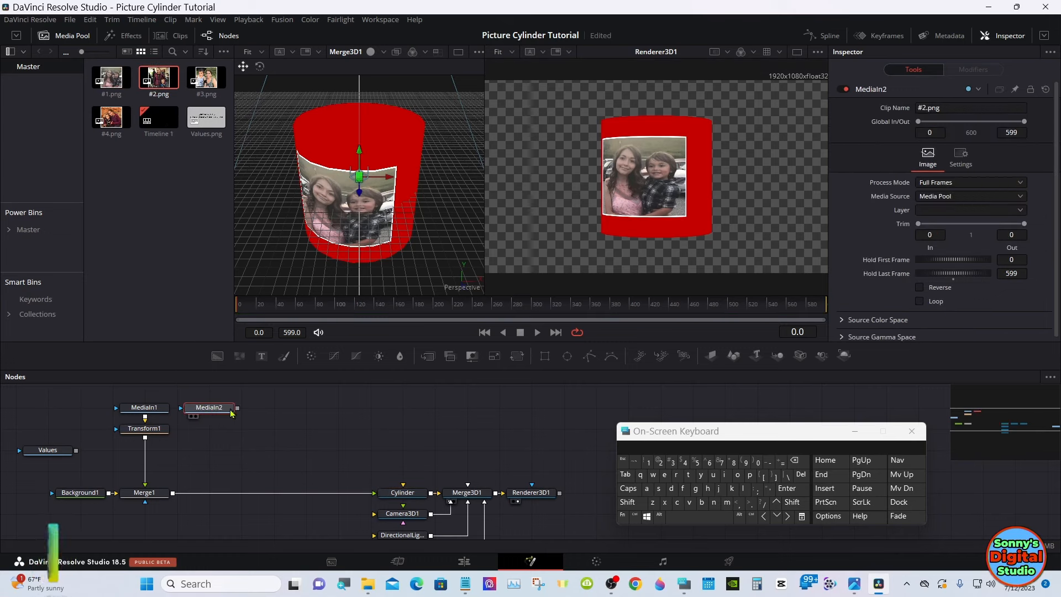
{"action": "left_click_drag", "start_coordinate": [237, 407], "coordinate": [173, 497]}
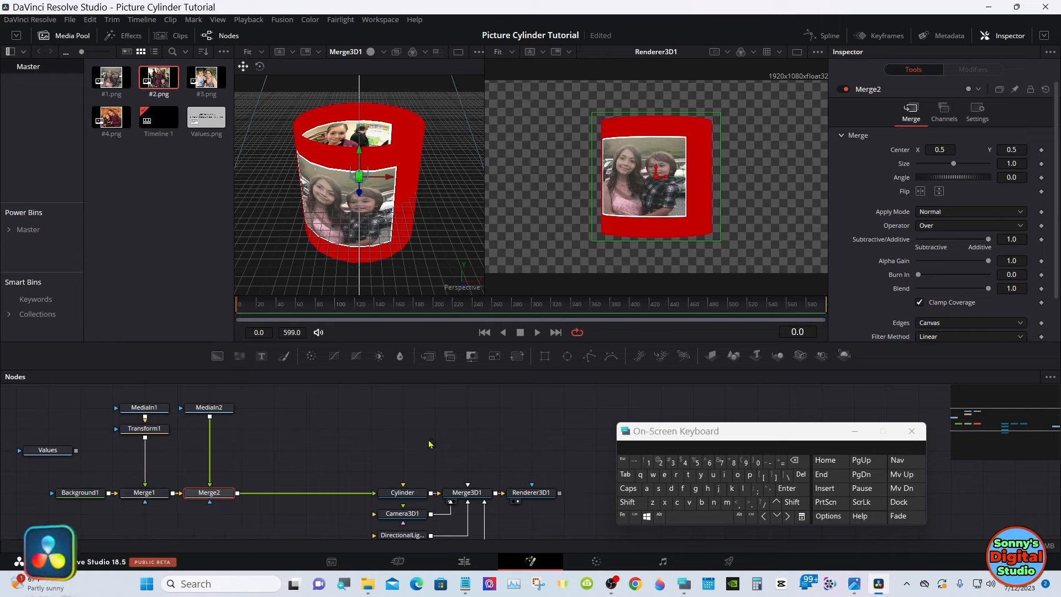
{"action": "left_click", "coordinate": [404, 495]}
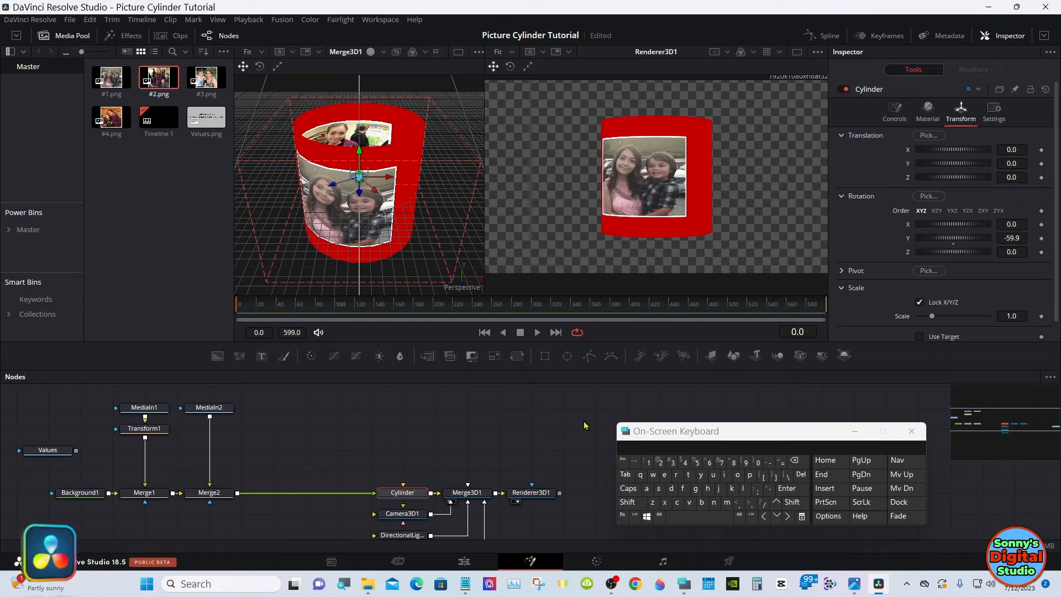
{"action": "left_click_drag", "start_coordinate": [940, 239], "coordinate": [952, 239]}
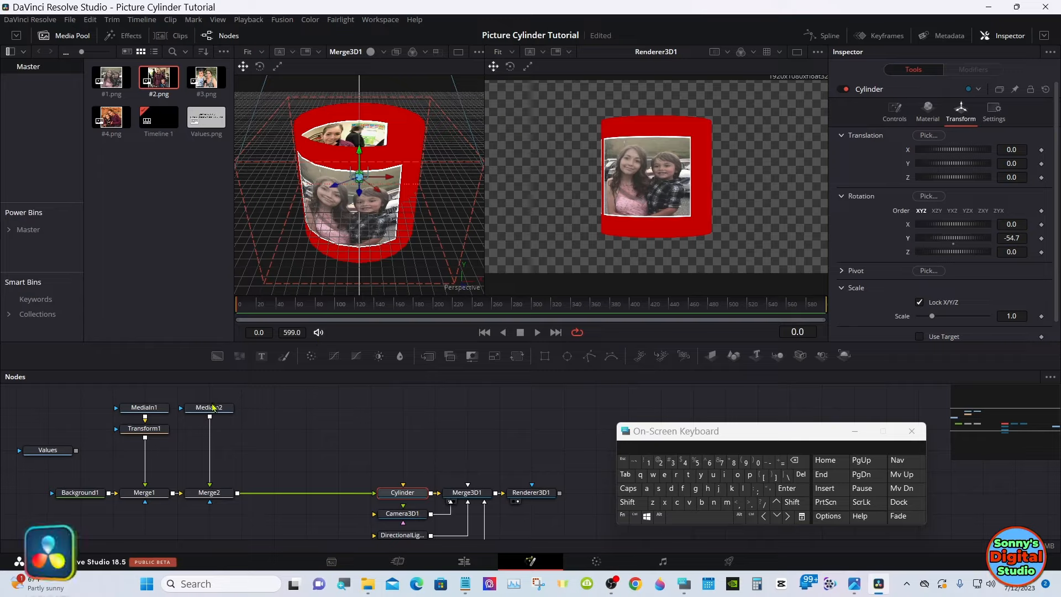
Narrow Transform1's X size to about 0.59 and insert a Transform node after MediaIn2.
{"action": "left_click", "coordinate": [146, 430]}
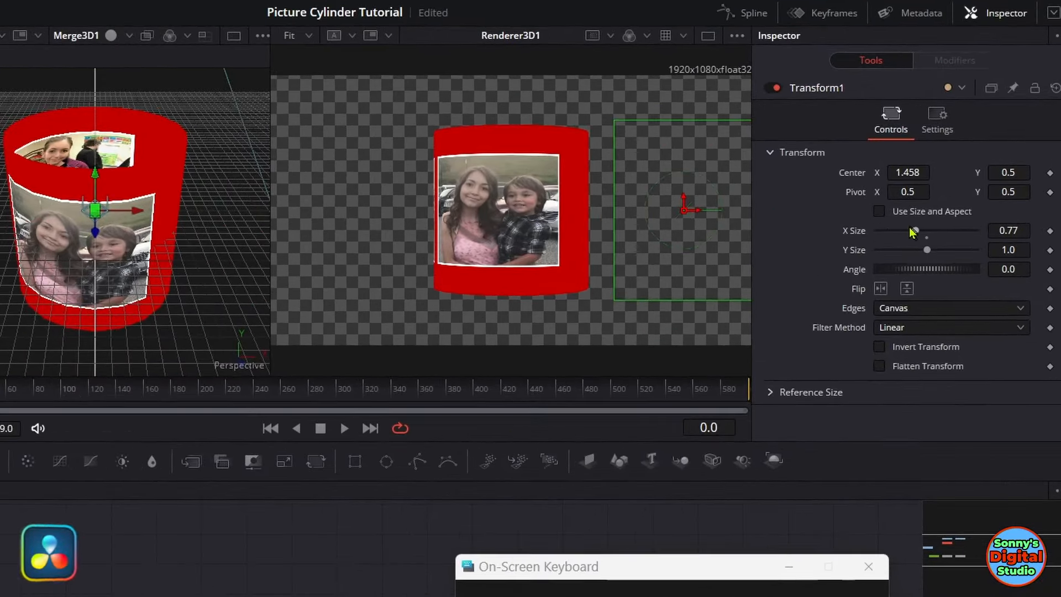
{"action": "left_click_drag", "start_coordinate": [913, 231], "coordinate": [905, 229]}
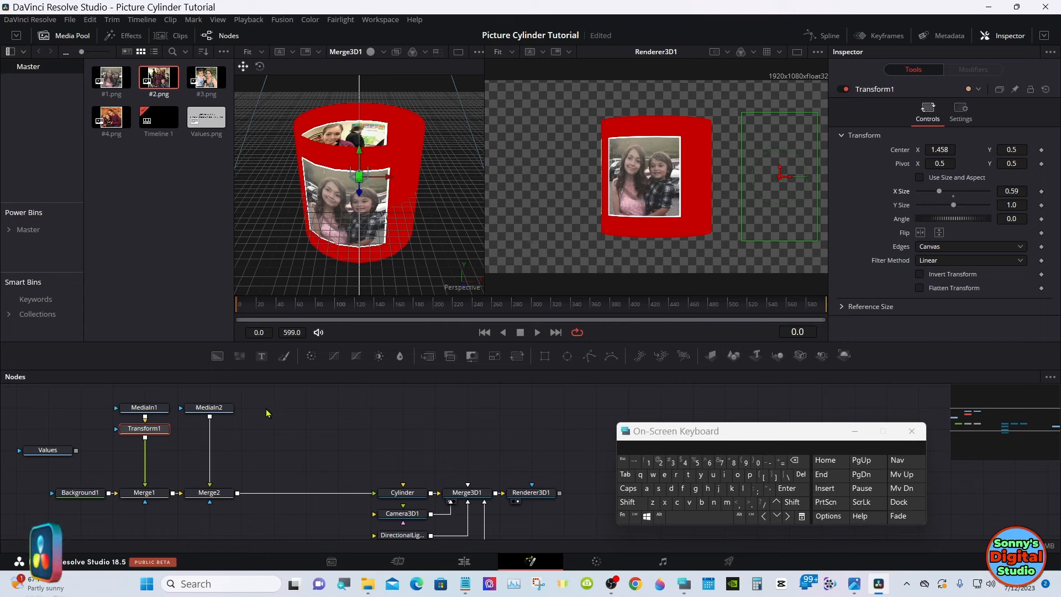
{"action": "left_click", "coordinate": [220, 411]}
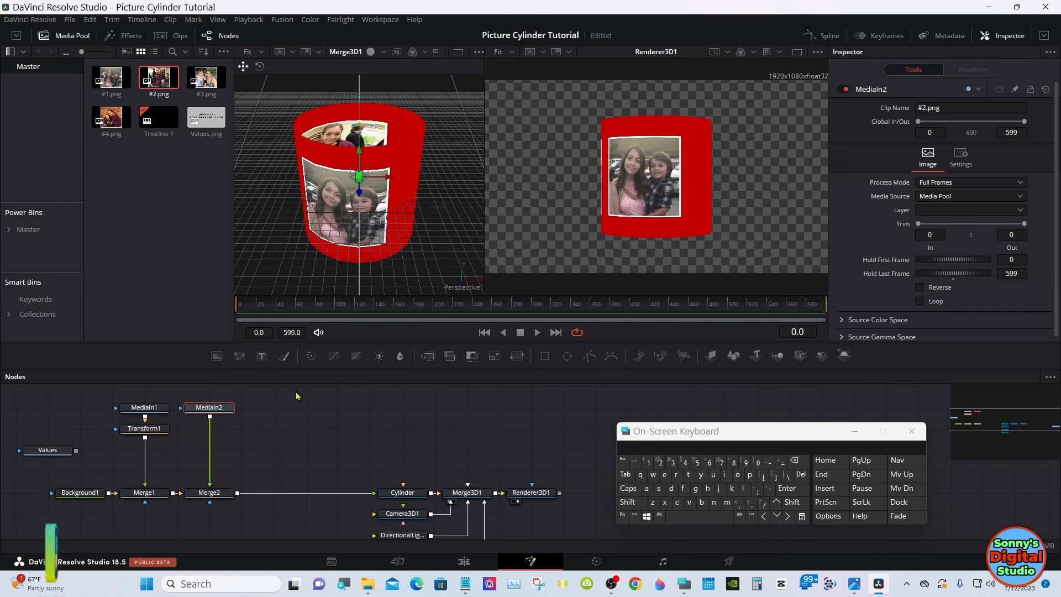
{"action": "left_click", "coordinate": [516, 358]}
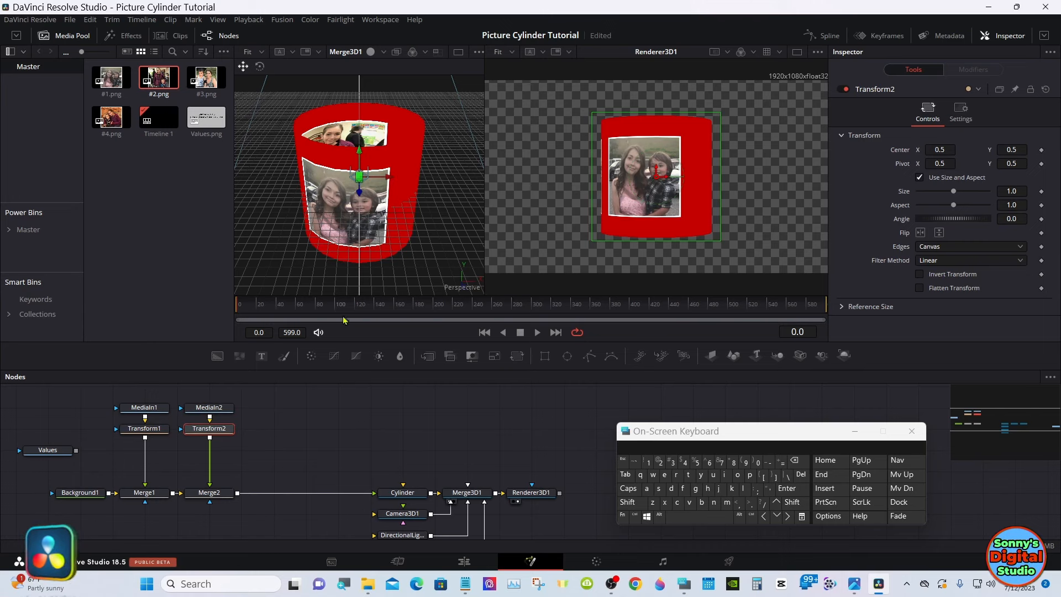
Set Transform2's size to about 0.63, its center X to about 0.84 and its aspect to about 1.57.
{"action": "left_click", "coordinate": [628, 502]}
{"action": "left_click_drag", "start_coordinate": [405, 194], "coordinate": [405, 298]}
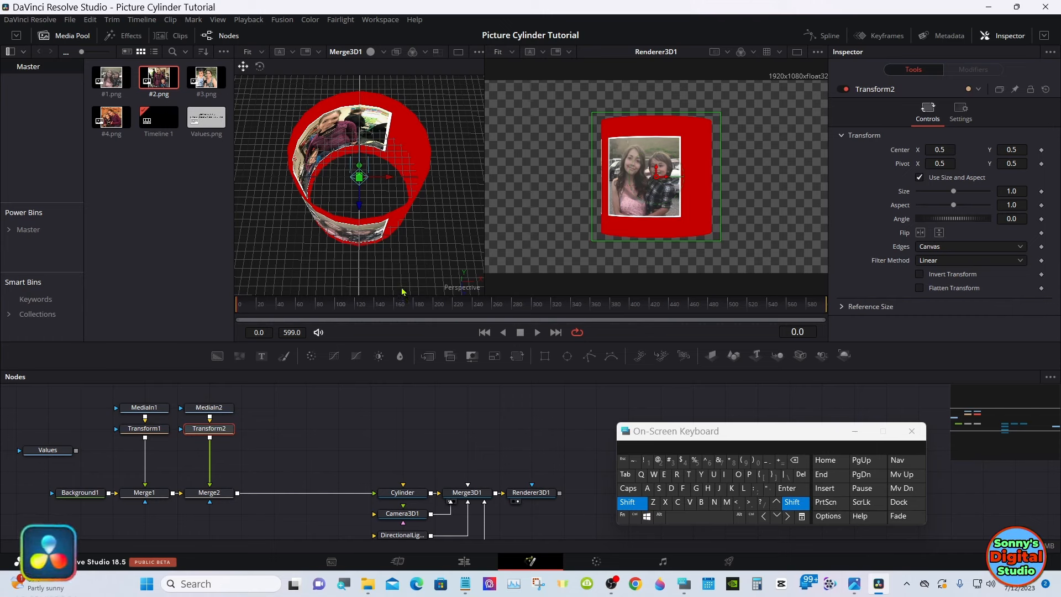
{"action": "left_click", "coordinate": [628, 503]}
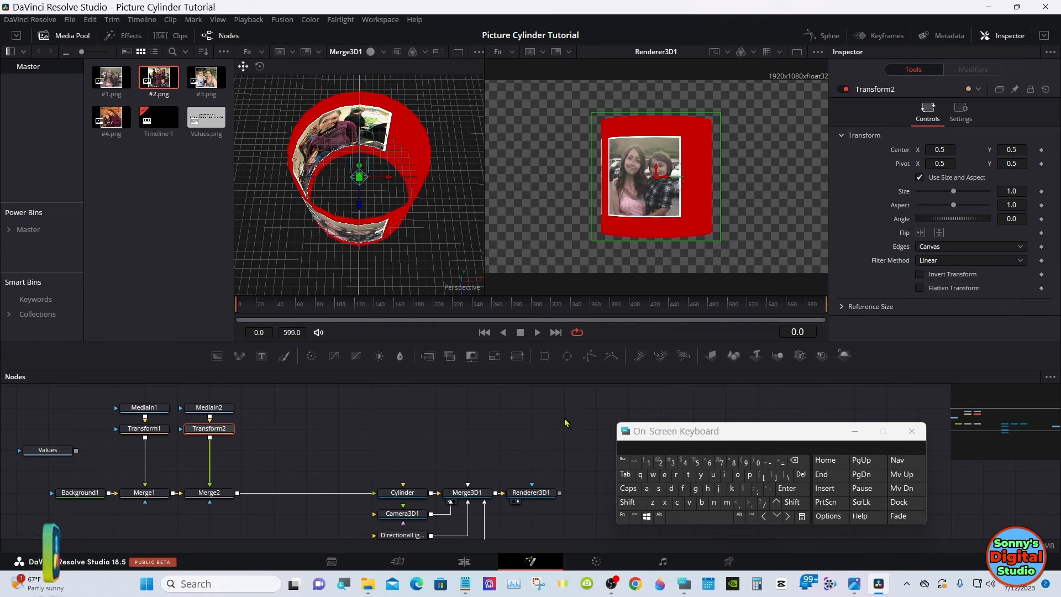
{"action": "left_click", "coordinate": [628, 503]}
{"action": "left_click_drag", "start_coordinate": [390, 236], "coordinate": [385, 293]}
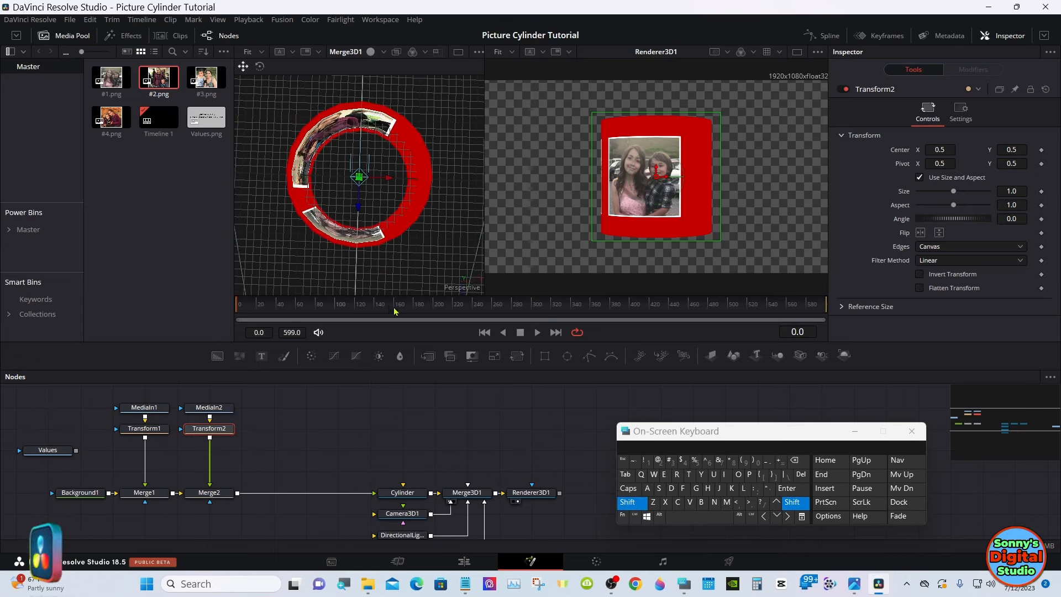
{"action": "left_click", "coordinate": [631, 504]}
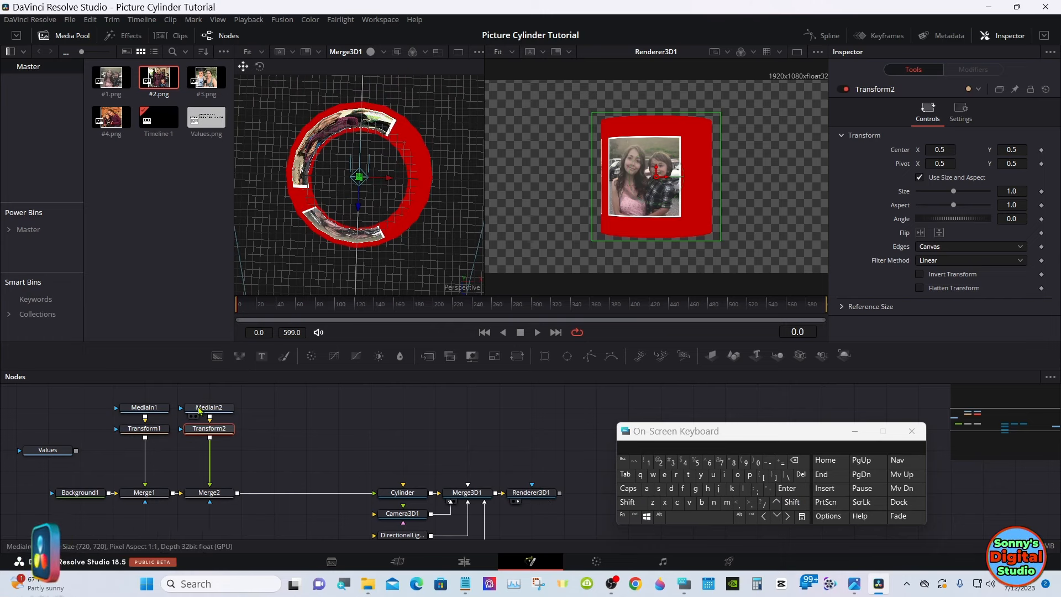
{"action": "left_click", "coordinate": [166, 432]}
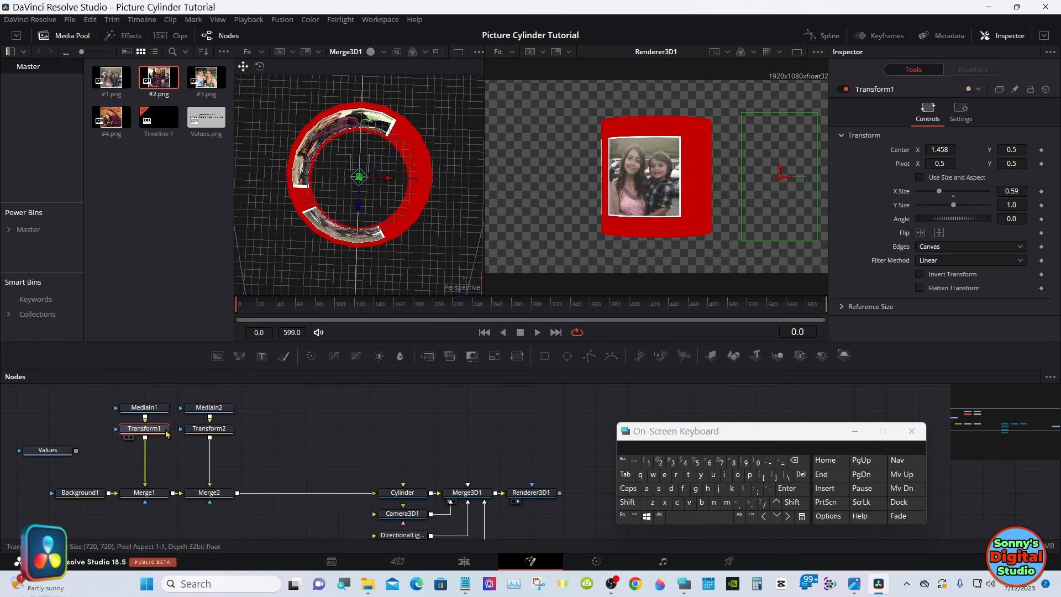
{"action": "left_click", "coordinate": [194, 433]}
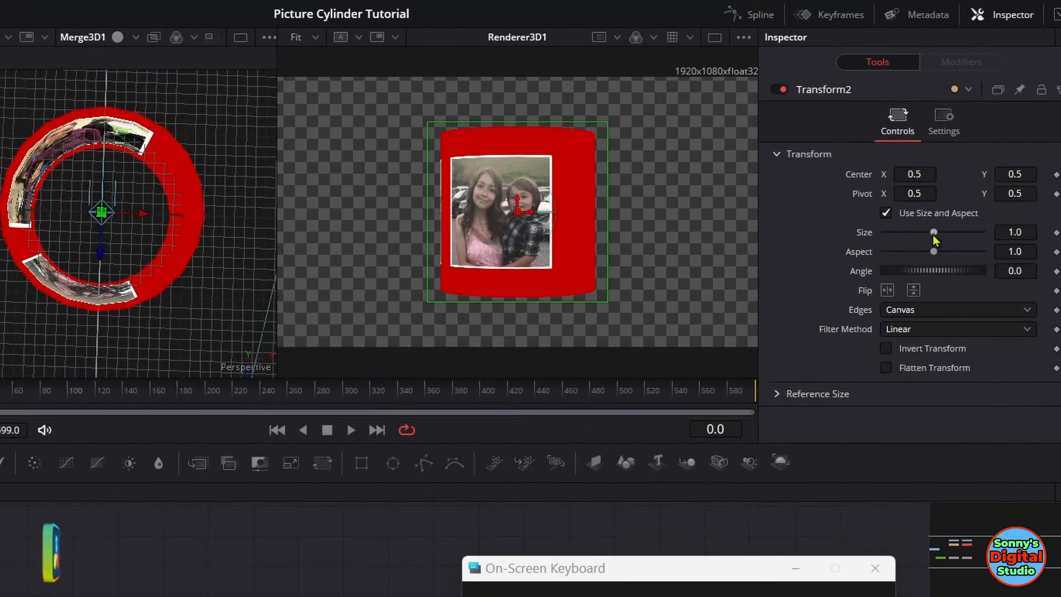
{"action": "left_click_drag", "start_coordinate": [933, 232], "coordinate": [914, 217]}
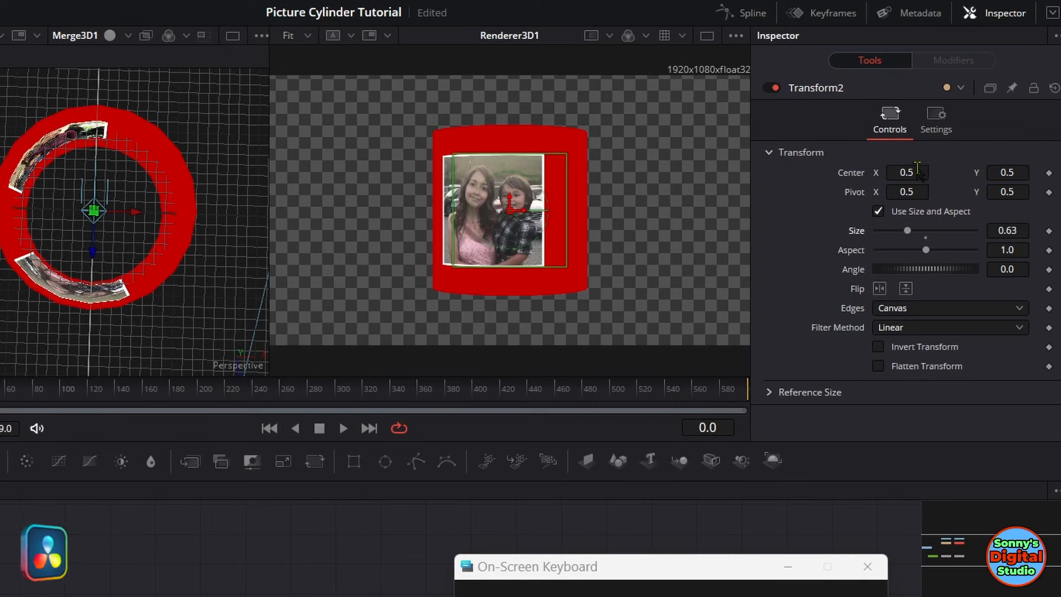
{"action": "left_click_drag", "start_coordinate": [918, 172], "coordinate": [1044, 177]}
{"action": "left_click_drag", "start_coordinate": [364, 166], "coordinate": [454, 173]}
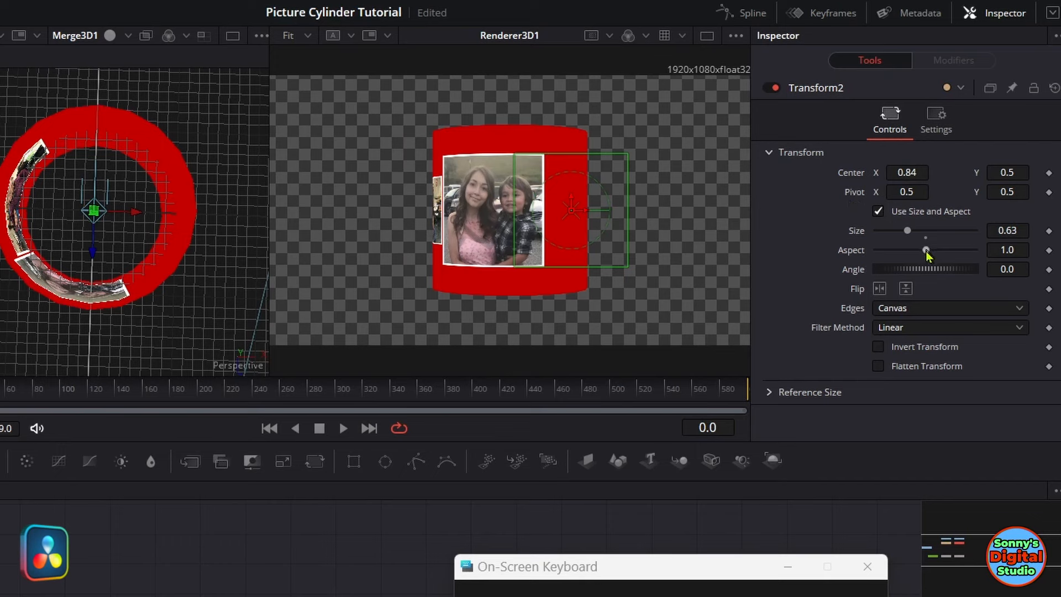
{"action": "left_click_drag", "start_coordinate": [926, 251], "coordinate": [934, 258]}
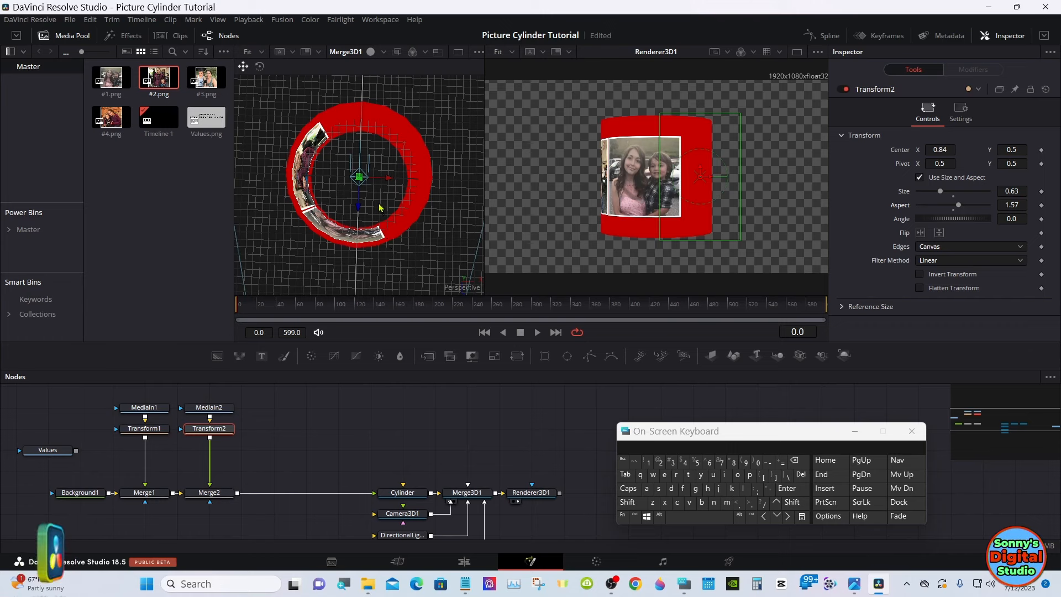
Disable Use Size and Aspect on Transform2, then set its X size to about 0.72 and center X to about 0.802.
{"action": "left_click", "coordinate": [161, 431]}
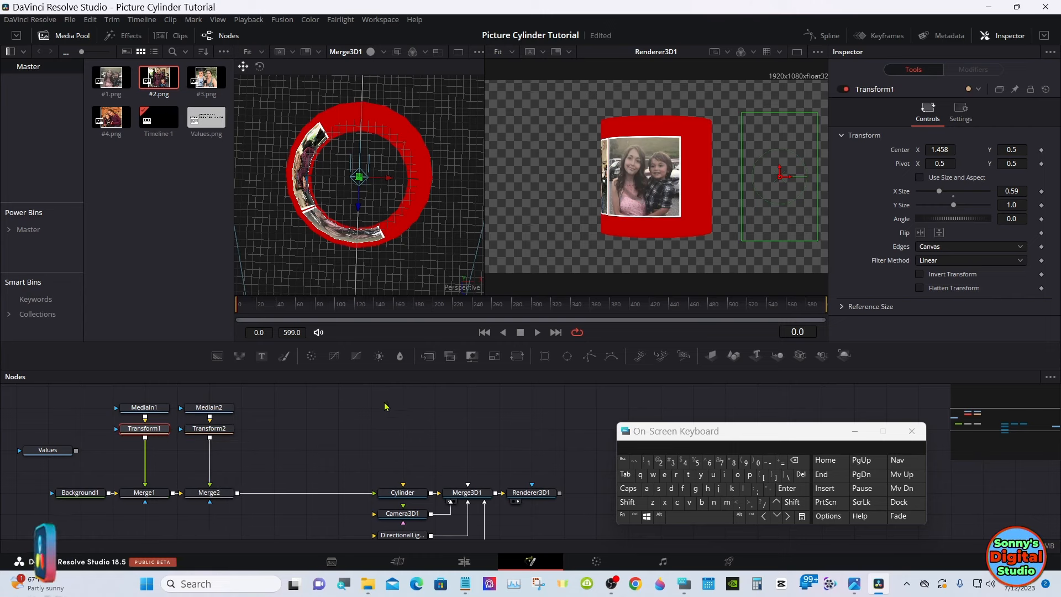
{"action": "left_click", "coordinate": [227, 430]}
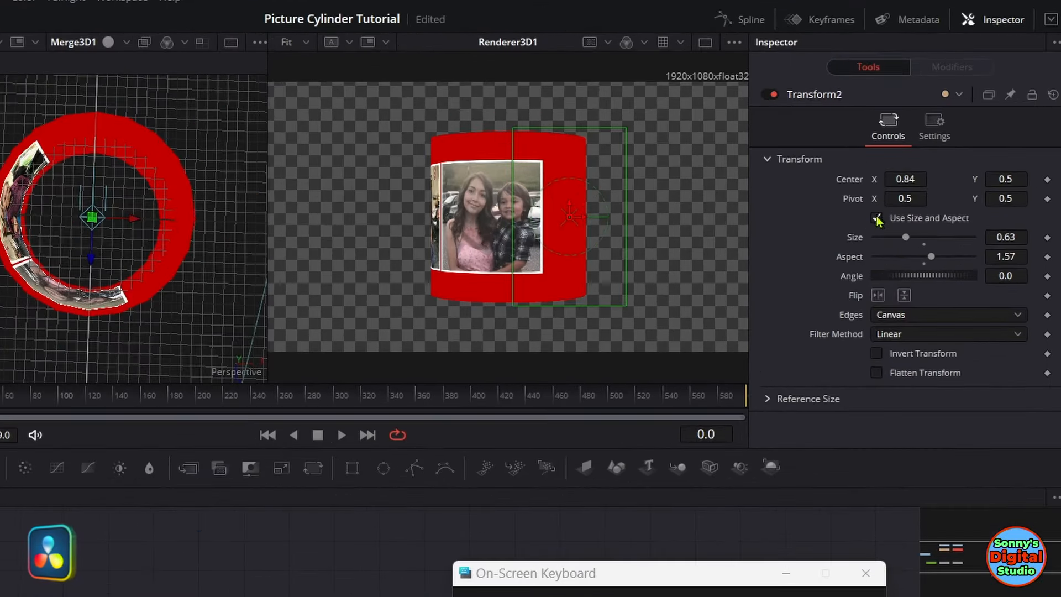
{"action": "left_click", "coordinate": [877, 219]}
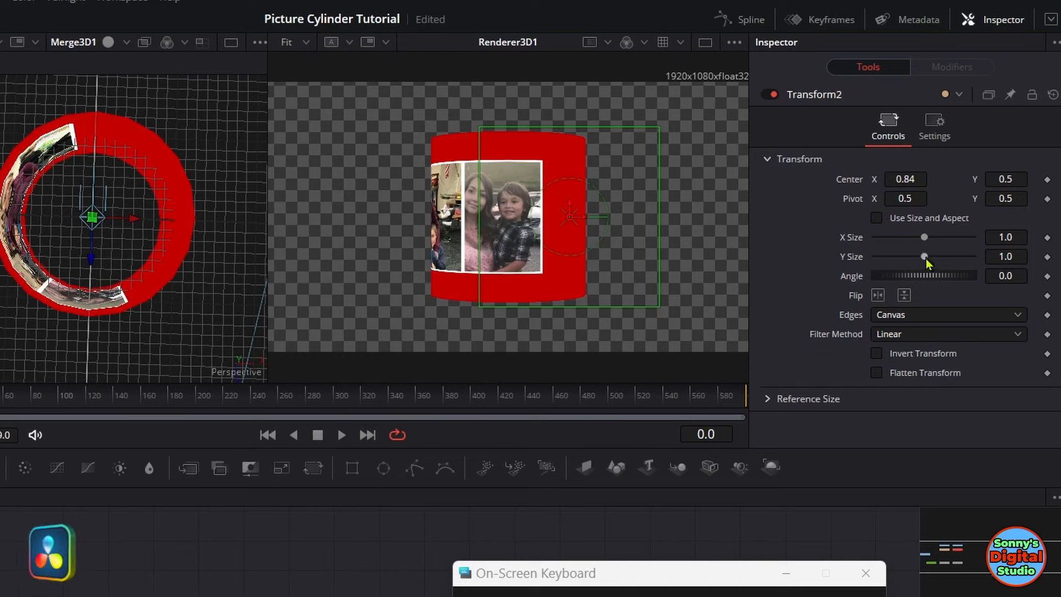
{"action": "left_click_drag", "start_coordinate": [924, 257], "coordinate": [924, 257]}
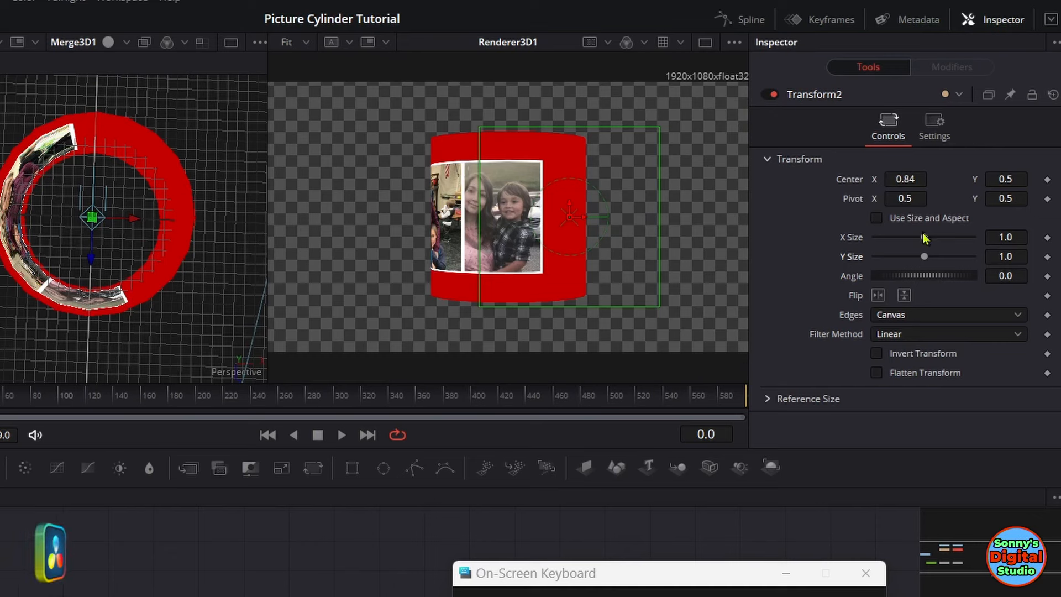
{"action": "left_click_drag", "start_coordinate": [923, 239], "coordinate": [911, 229]}
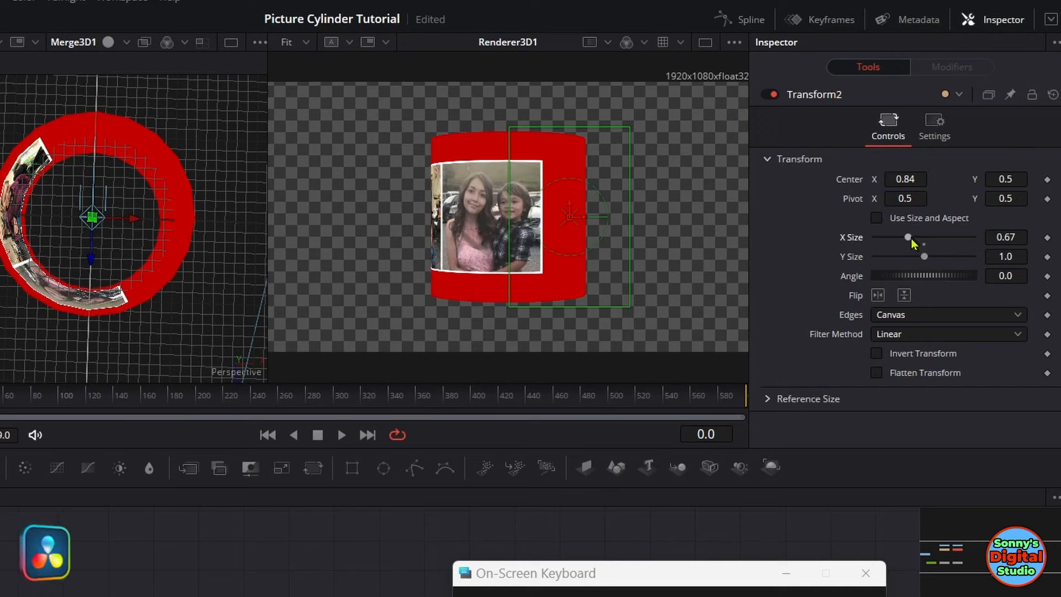
{"action": "left_click_drag", "start_coordinate": [911, 238], "coordinate": [913, 240]}
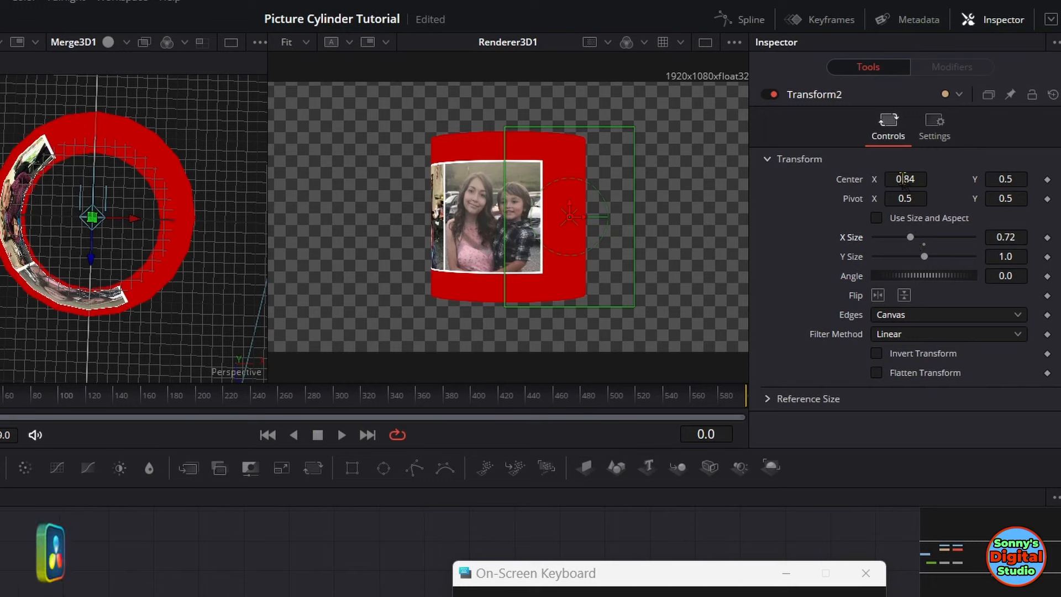
{"action": "mouse_move", "coordinate": [905, 180]}
{"action": "left_mouse_down"}
{"action": "mouse_move", "coordinate": [866, 179]}
{"action": "mouse_move", "coordinate": [903, 179]}
{"action": "left_mouse_up"}
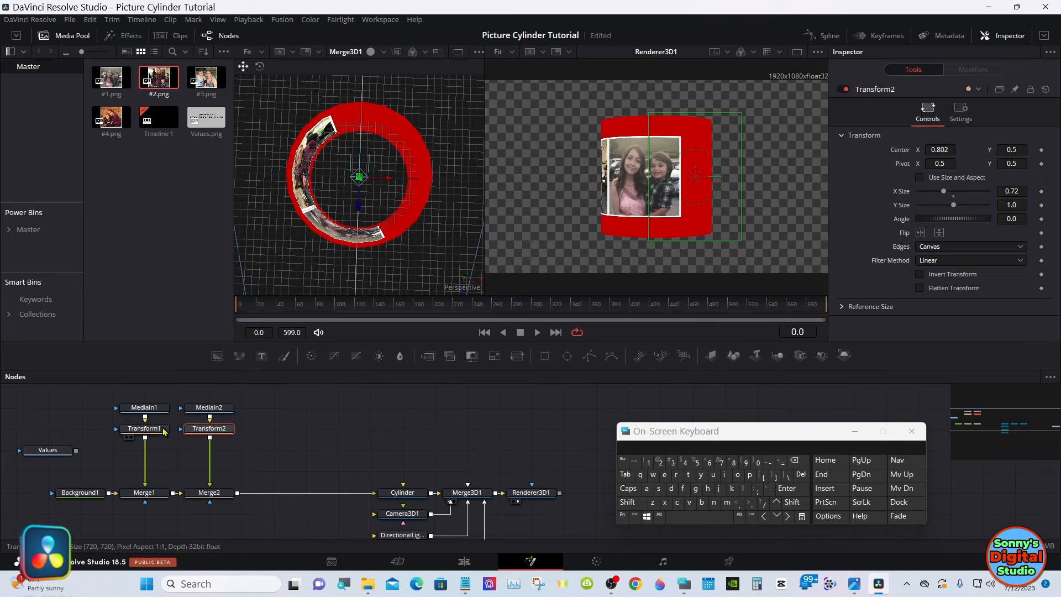
Set Transform1's X size to 0.7.
{"action": "left_click", "coordinate": [160, 429]}
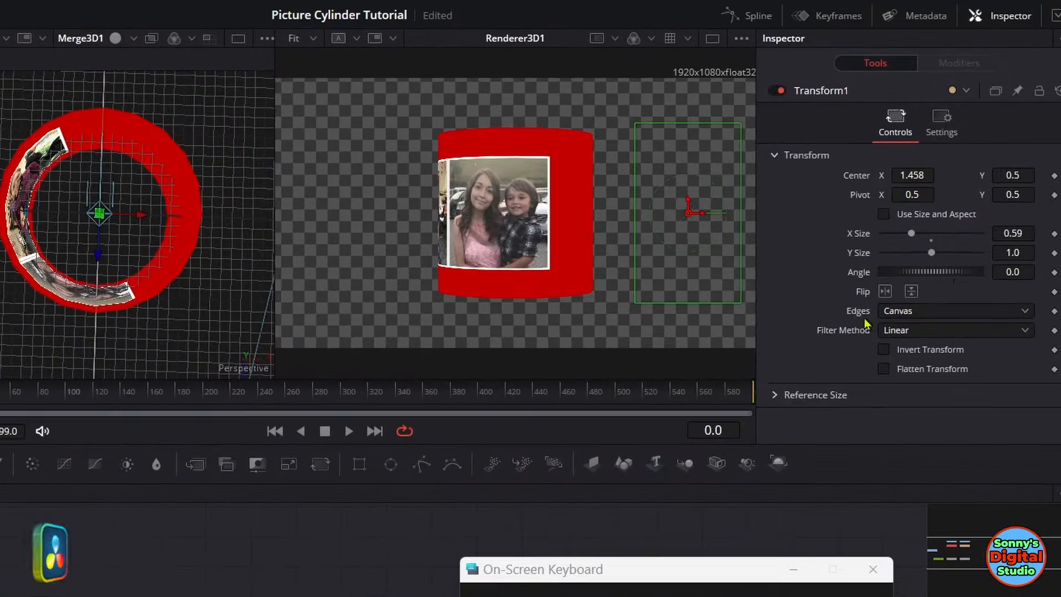
{"action": "left_click", "coordinate": [1023, 233]}
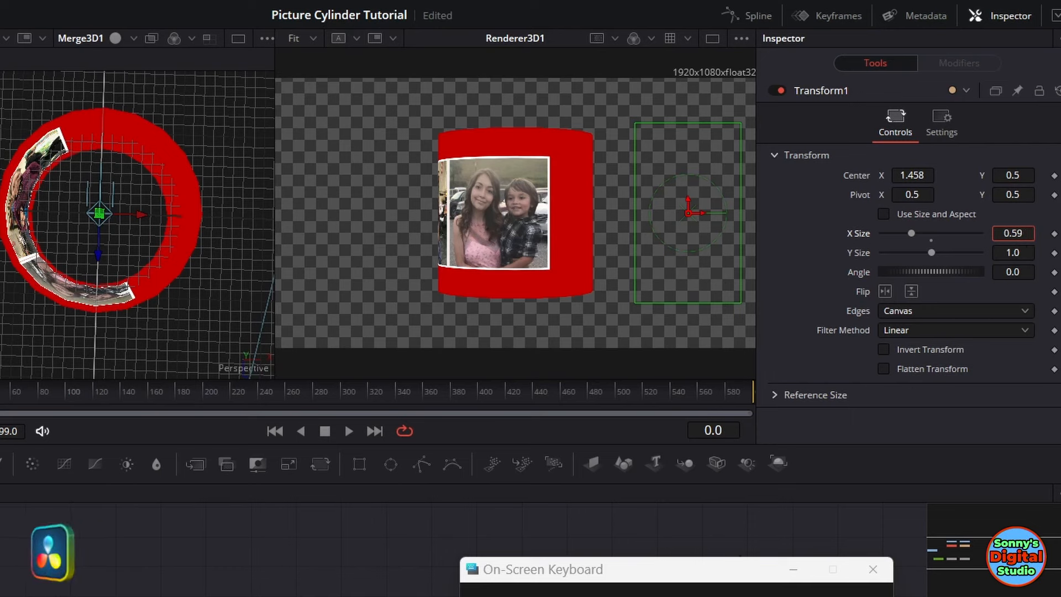
{"action": "key", "text": "BackSpace"}
{"action": "key", "text": "BackSpace"}
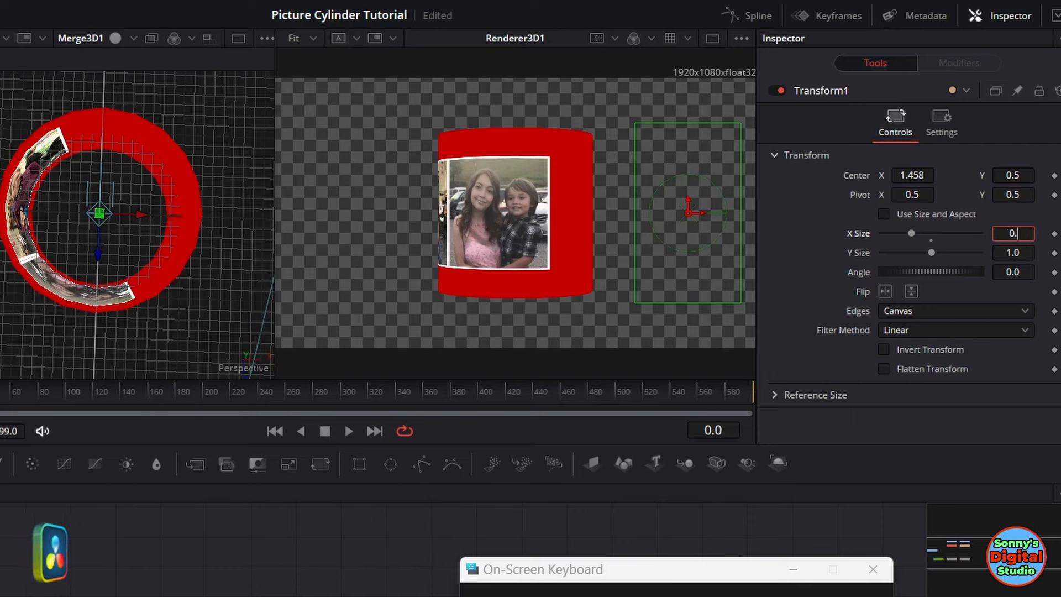
{"action": "type", "text": "7"}
{"action": "key", "text": "Tab"}
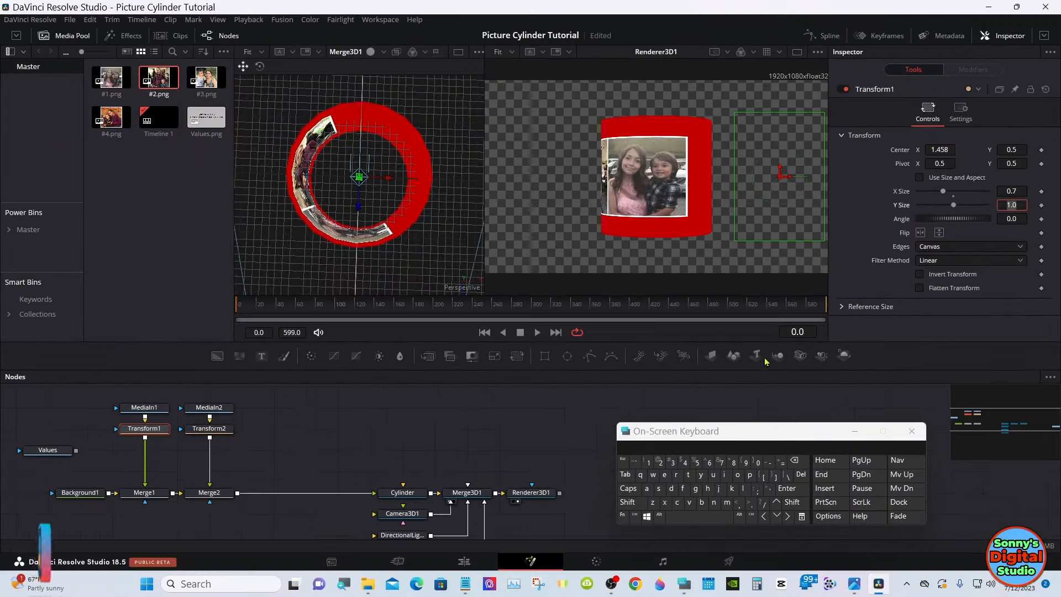
Set Transform2's X size to 0.7 as well, matching the first picture's width.
{"action": "left_click", "coordinate": [209, 429]}
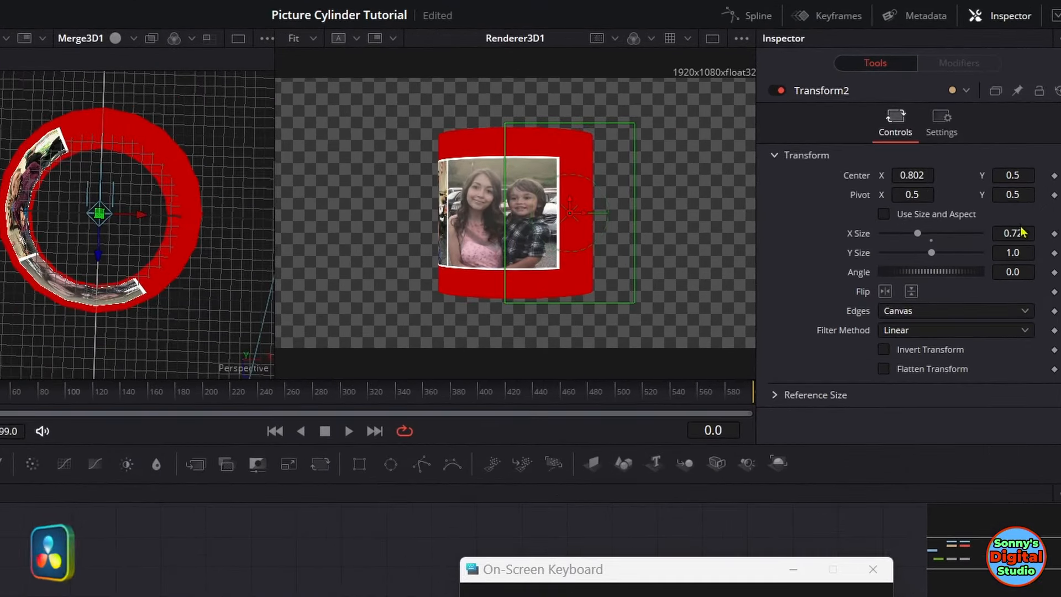
{"action": "left_click", "coordinate": [1021, 208]}
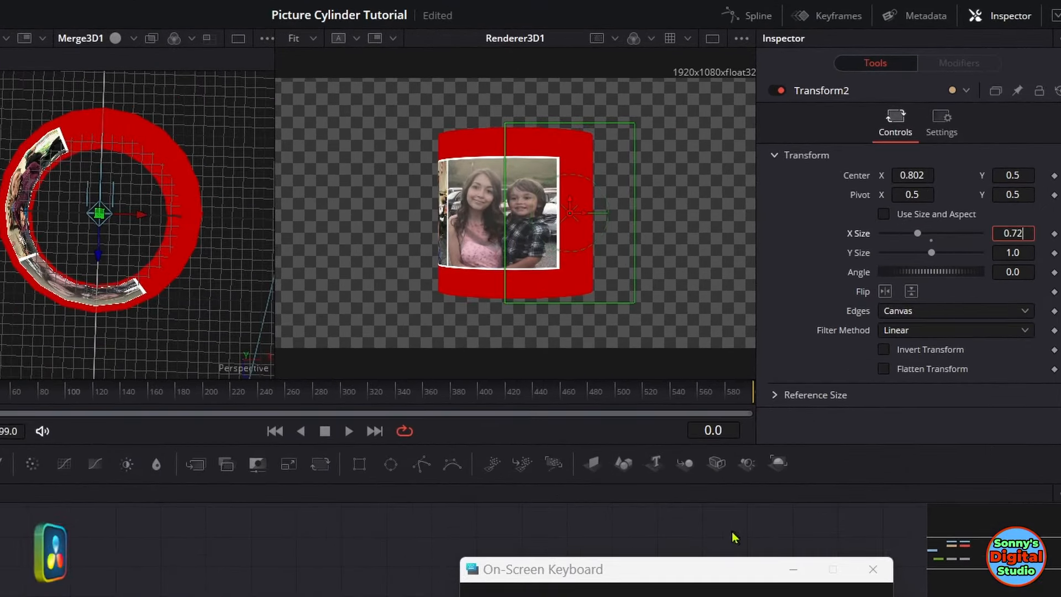
{"action": "key", "text": "BackSpace"}
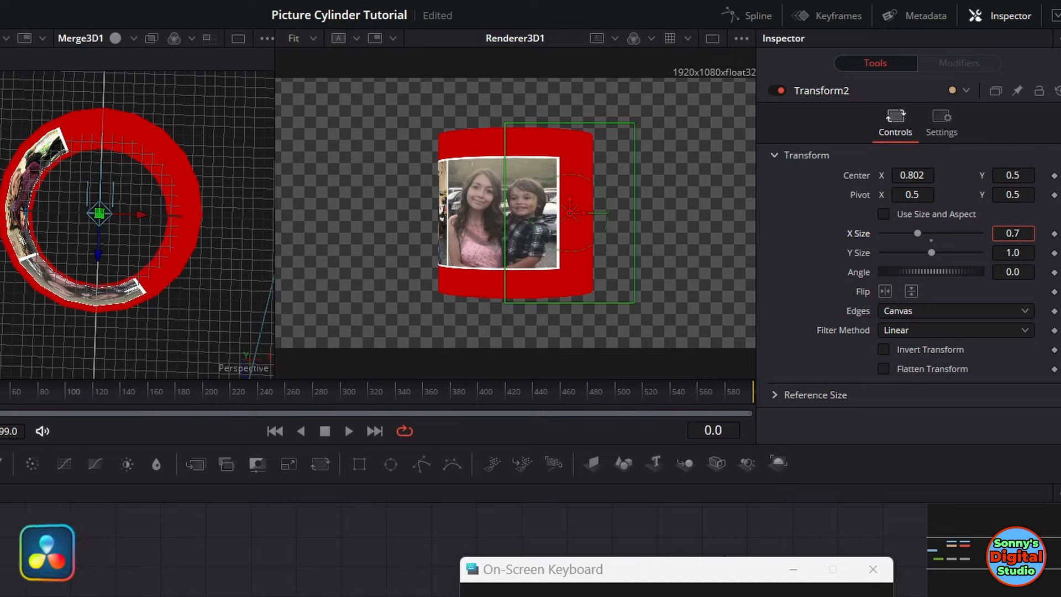
{"action": "key", "text": "Tab"}
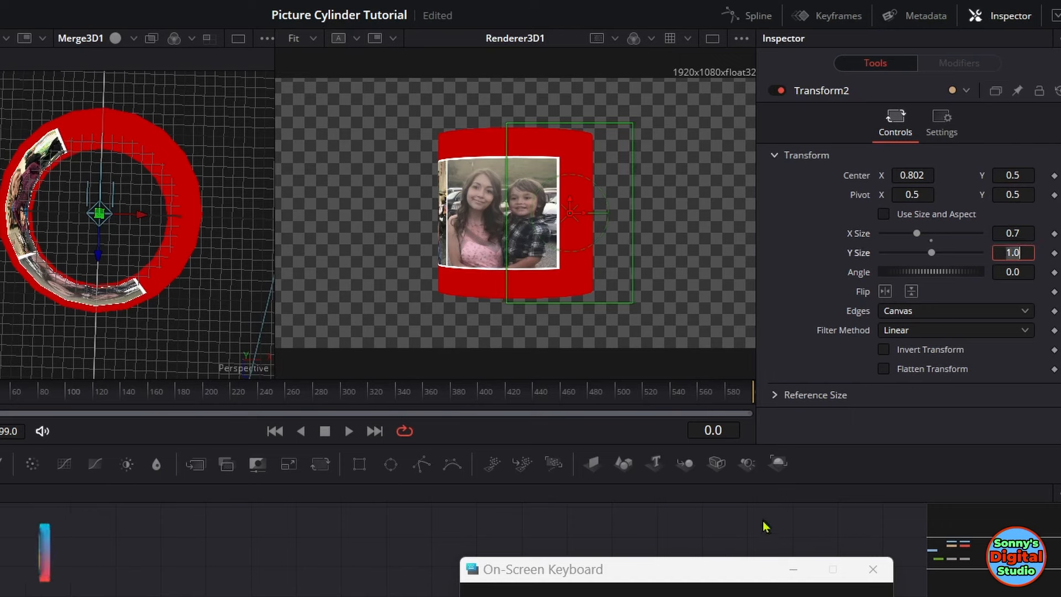
Set Transform2's Y size to 1.0.
{"action": "left_click", "coordinate": [824, 509]}
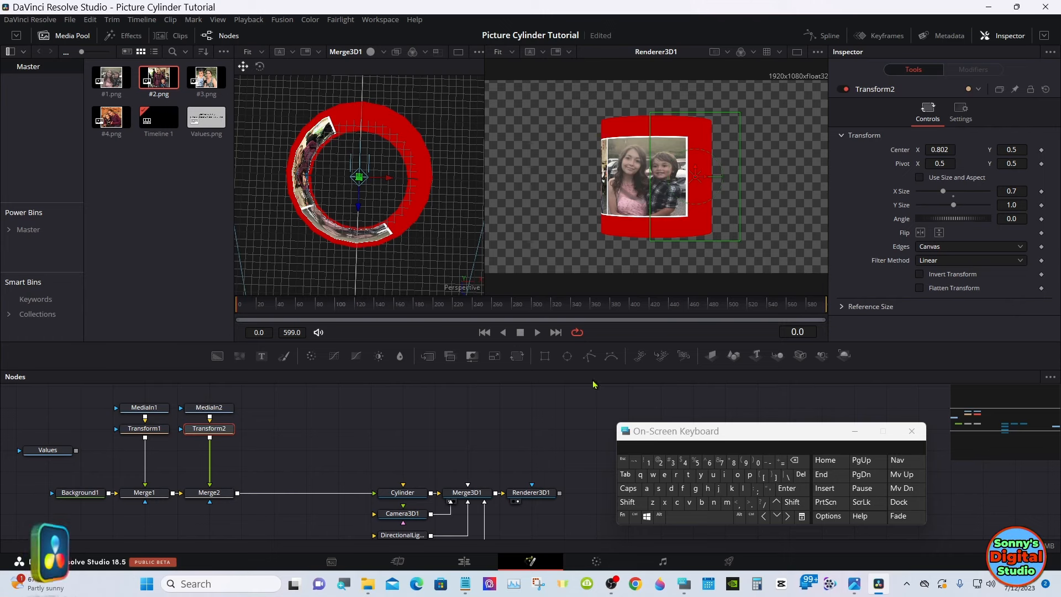
Add picture #3.png to the node graph beside MediaIn2 and paste a copy of Transform2 below it.
{"action": "left_click", "coordinate": [287, 409]}
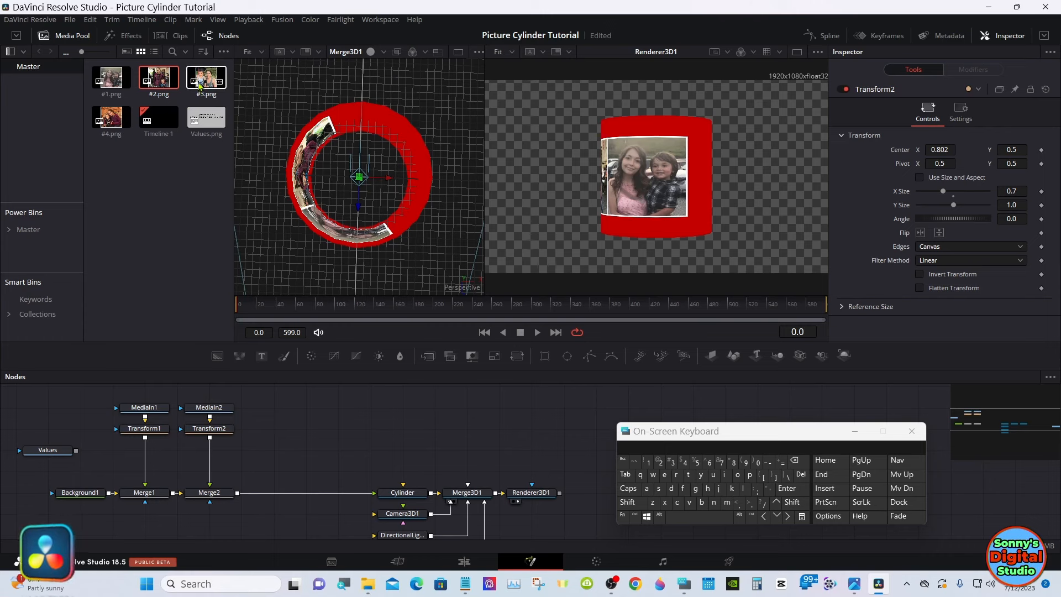
{"action": "left_click_drag", "start_coordinate": [197, 85], "coordinate": [274, 411]}
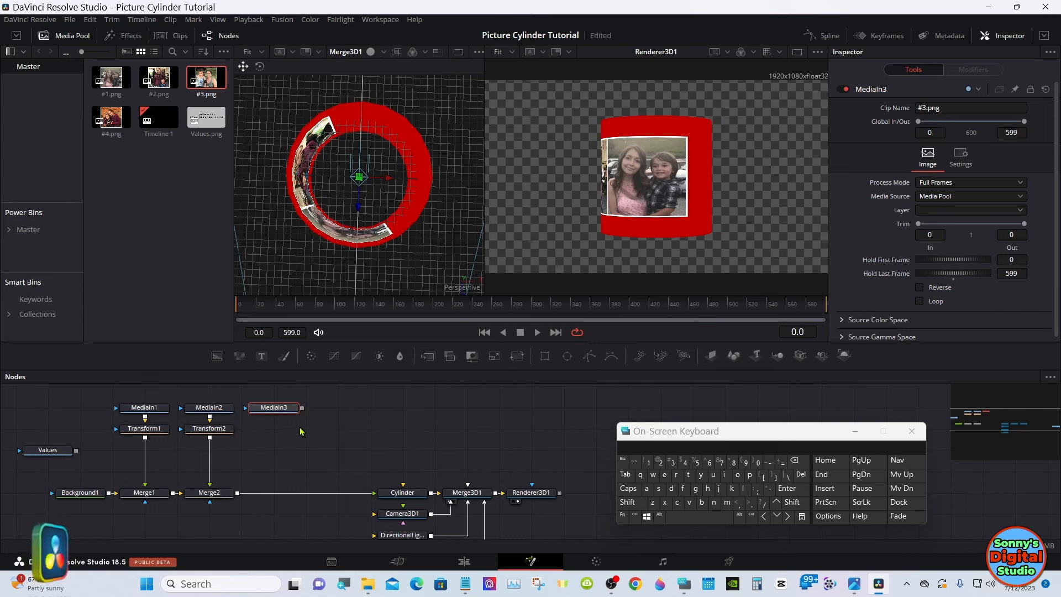
{"action": "left_click", "coordinate": [219, 434]}
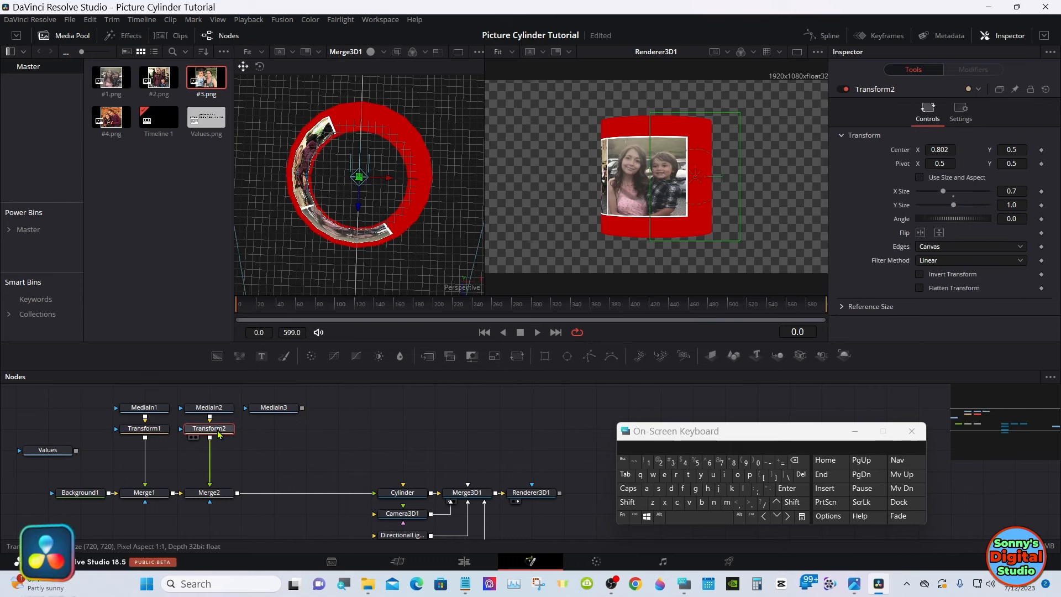
{"action": "right_click", "coordinate": [219, 434]}
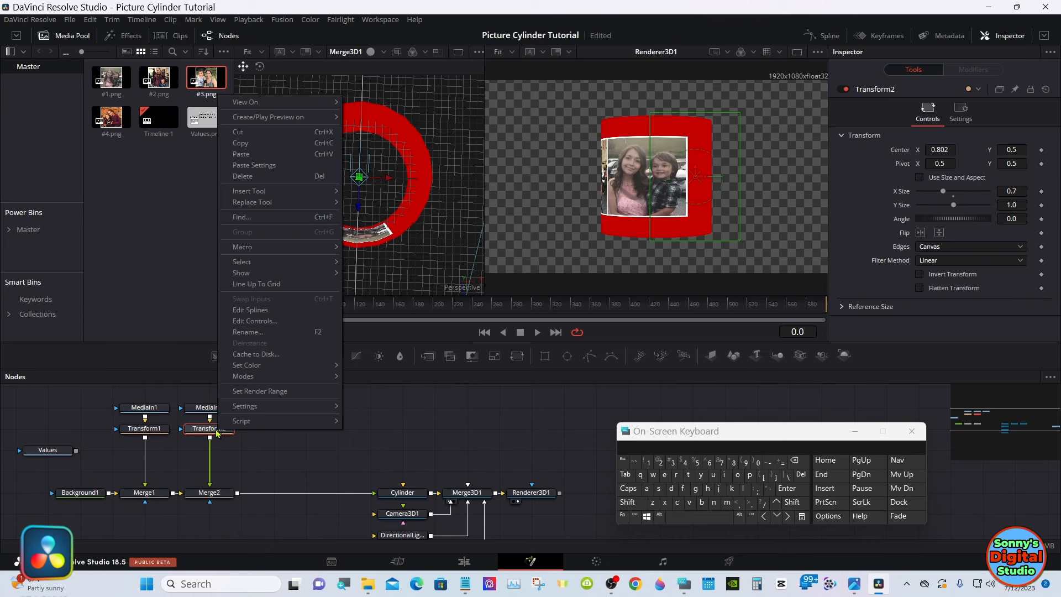
{"action": "left_click", "coordinate": [255, 146]}
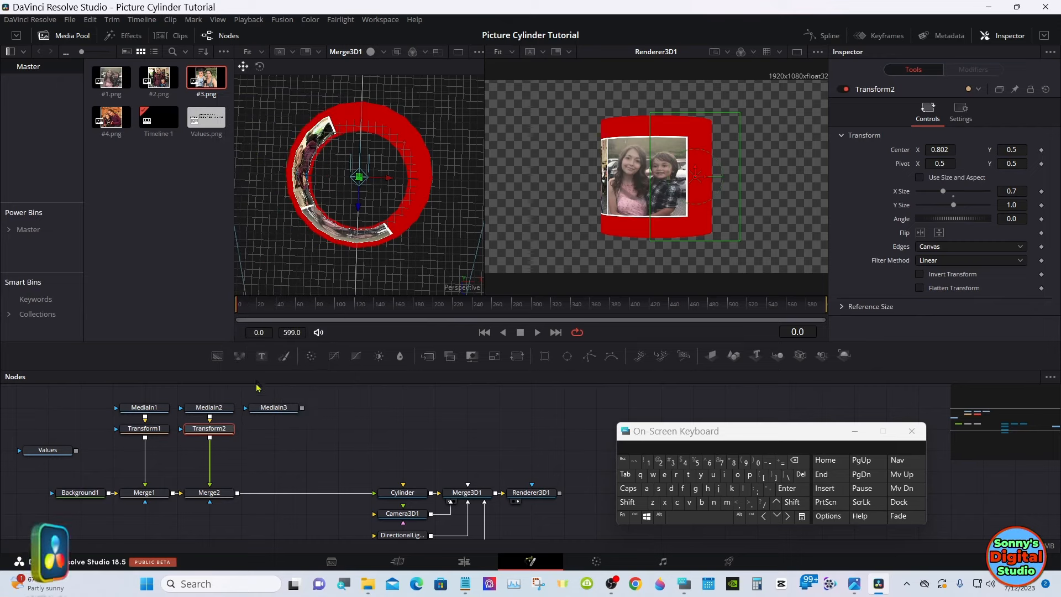
{"action": "left_click", "coordinate": [266, 430]}
{"action": "right_click", "coordinate": [265, 434]}
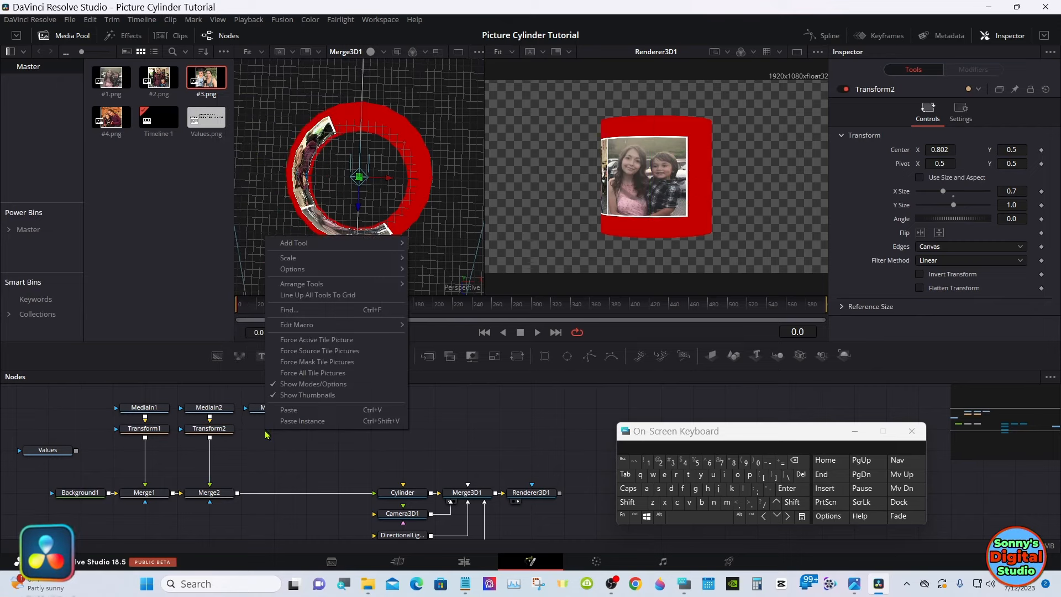
{"action": "left_click", "coordinate": [292, 410]}
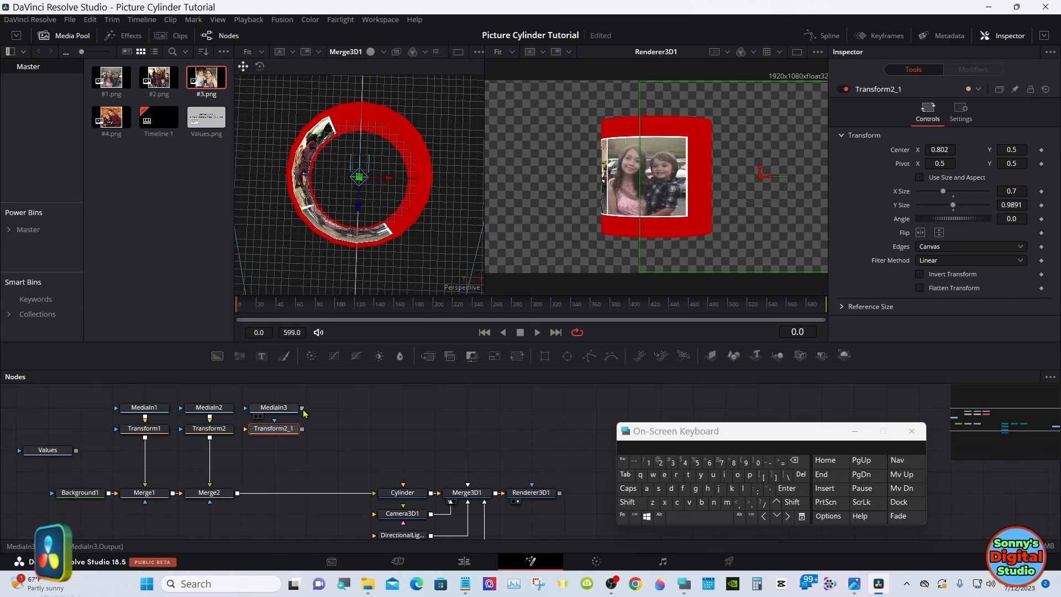
Connect MediaIn3 to the copied transform and merge the transform's output over Merge2.
{"action": "left_click_drag", "start_coordinate": [302, 409], "coordinate": [273, 434]}
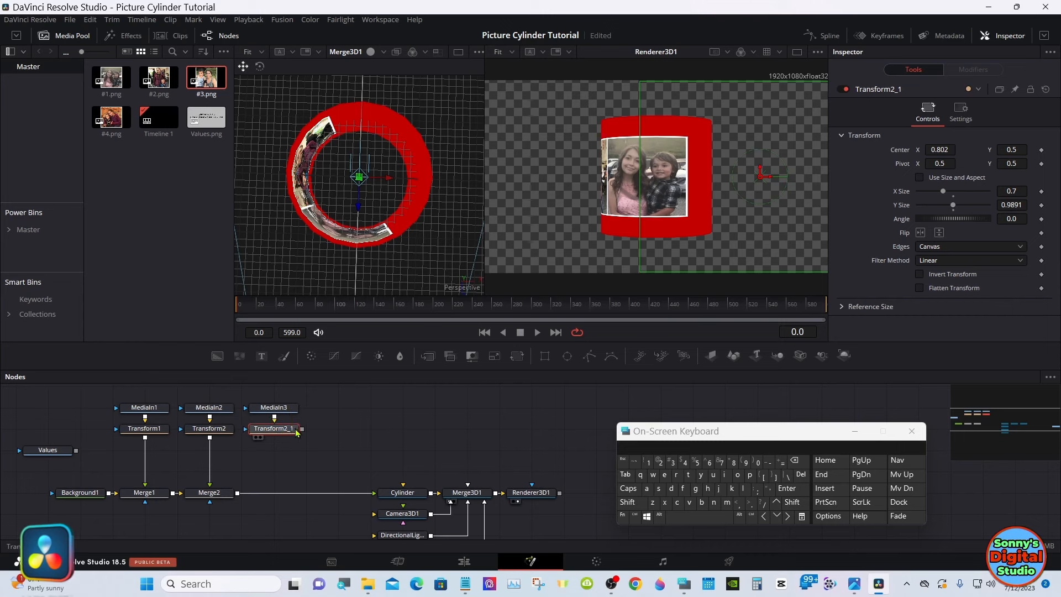
{"action": "left_click_drag", "start_coordinate": [302, 434], "coordinate": [238, 499]}
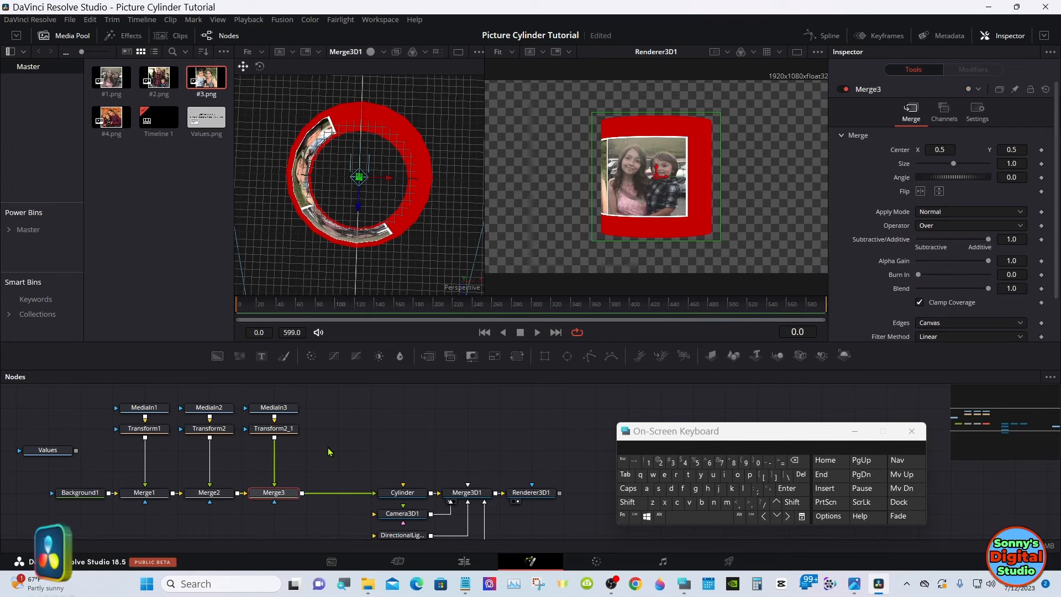
Set Transform2_1's Y size to 1.0 and move its center X to about 0.076.
{"action": "left_click", "coordinate": [274, 430]}
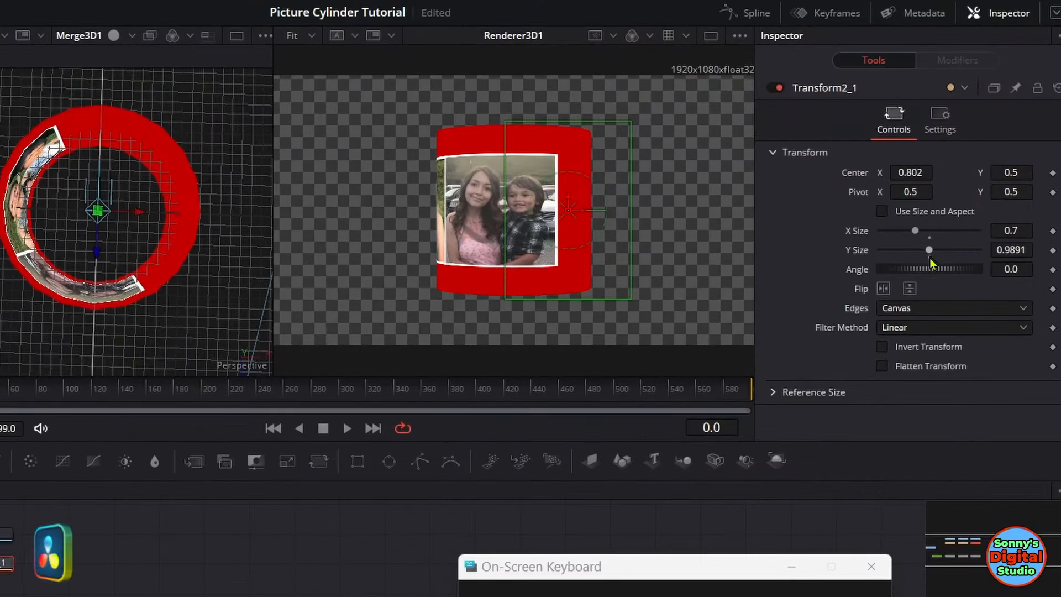
{"action": "left_click", "coordinate": [930, 258]}
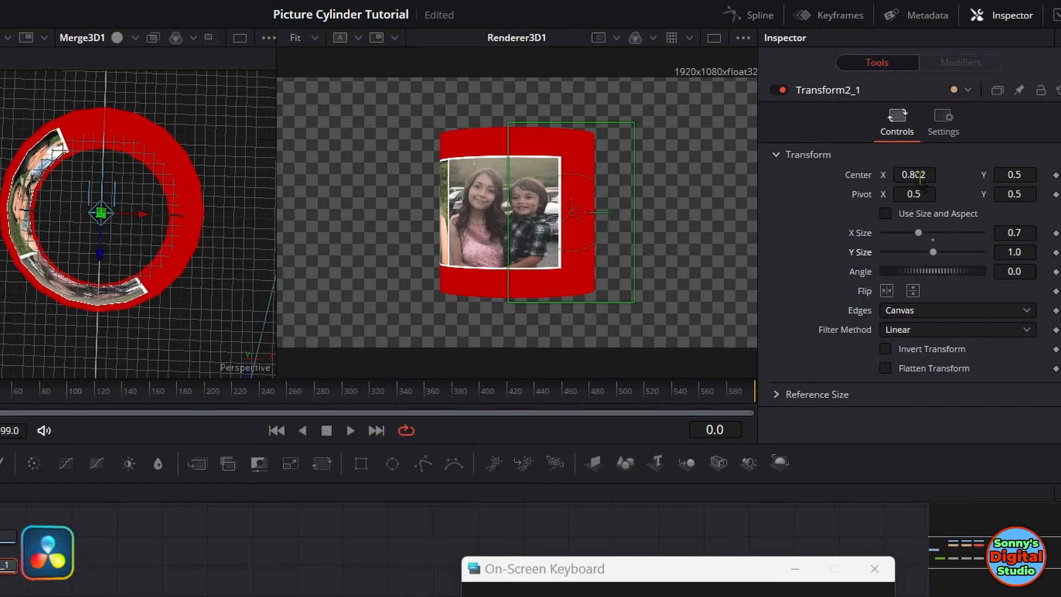
{"action": "left_click_drag", "start_coordinate": [921, 174], "coordinate": [368, 184]}
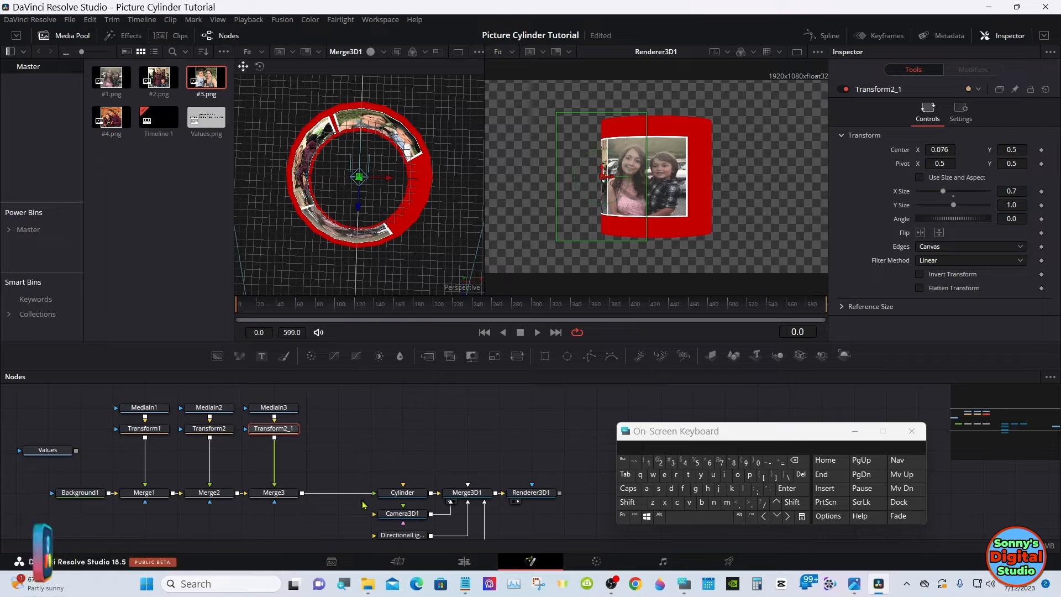
Rotate the cylinder to about 94° on Y and close the gap beside the third picture by setting Transform2_1's center X to about 0.116.
{"action": "left_click", "coordinate": [397, 493]}
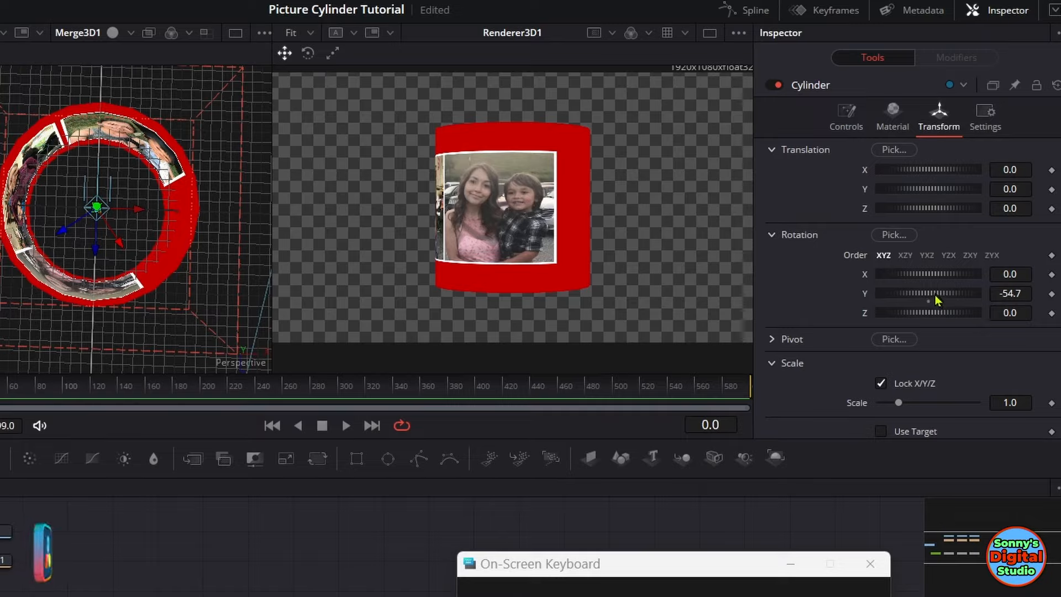
{"action": "left_click_drag", "start_coordinate": [935, 296], "coordinate": [981, 294]}
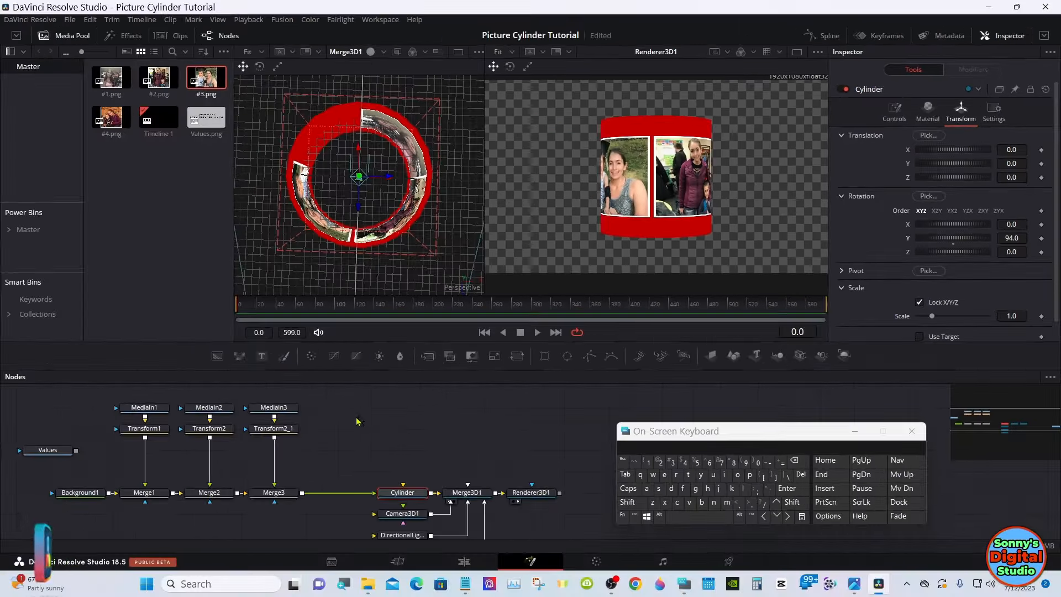
{"action": "left_click", "coordinate": [286, 430]}
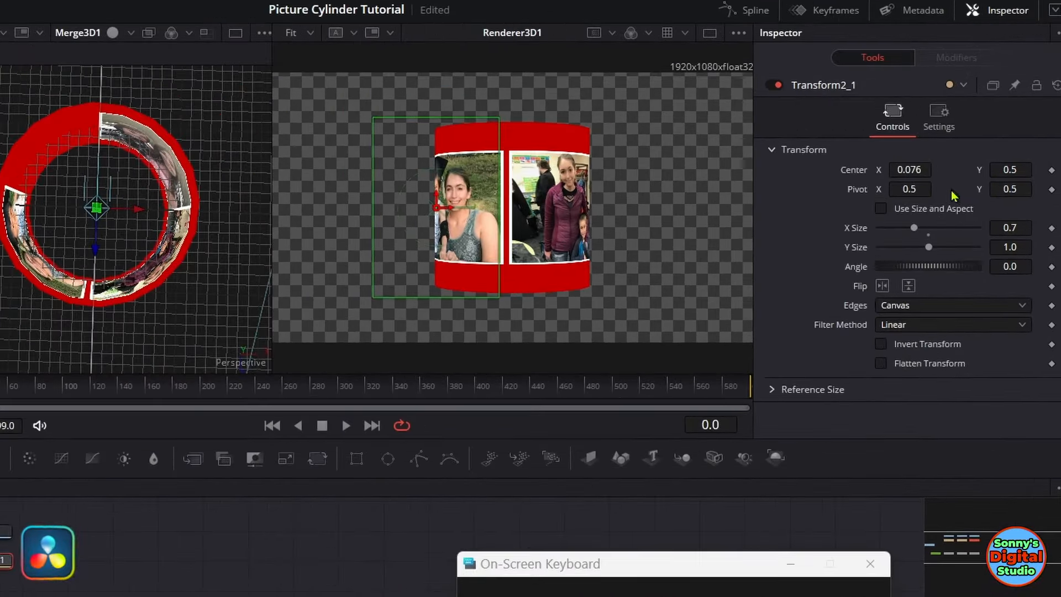
{"action": "left_click_drag", "start_coordinate": [910, 171], "coordinate": [940, 152]}
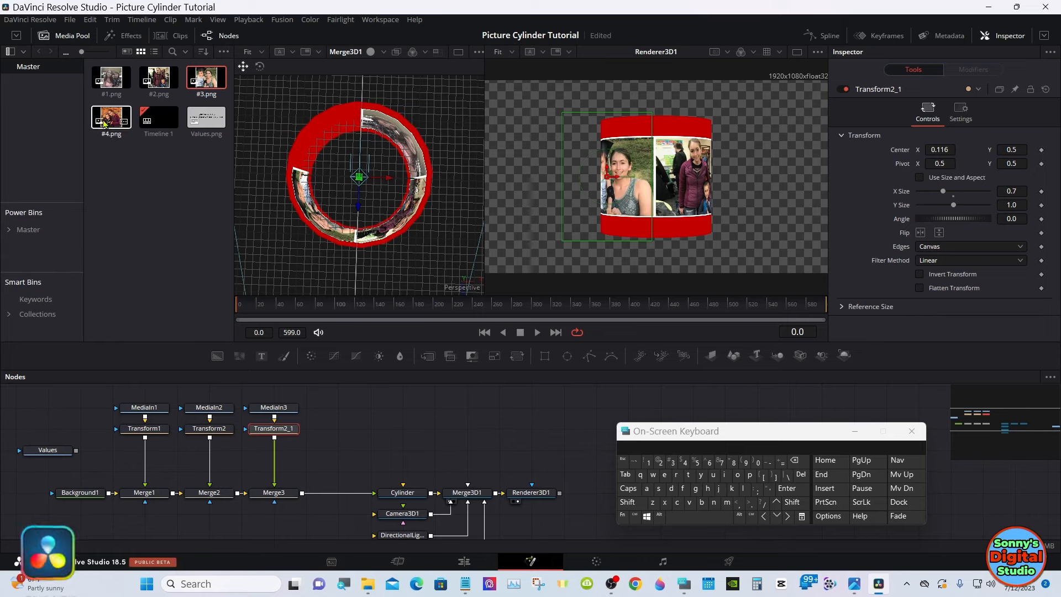
Add picture #4.png beside MediaIn3, paste a copy of Transform2_1 below it and connect the two.
{"action": "left_click_drag", "start_coordinate": [111, 119], "coordinate": [334, 415]}
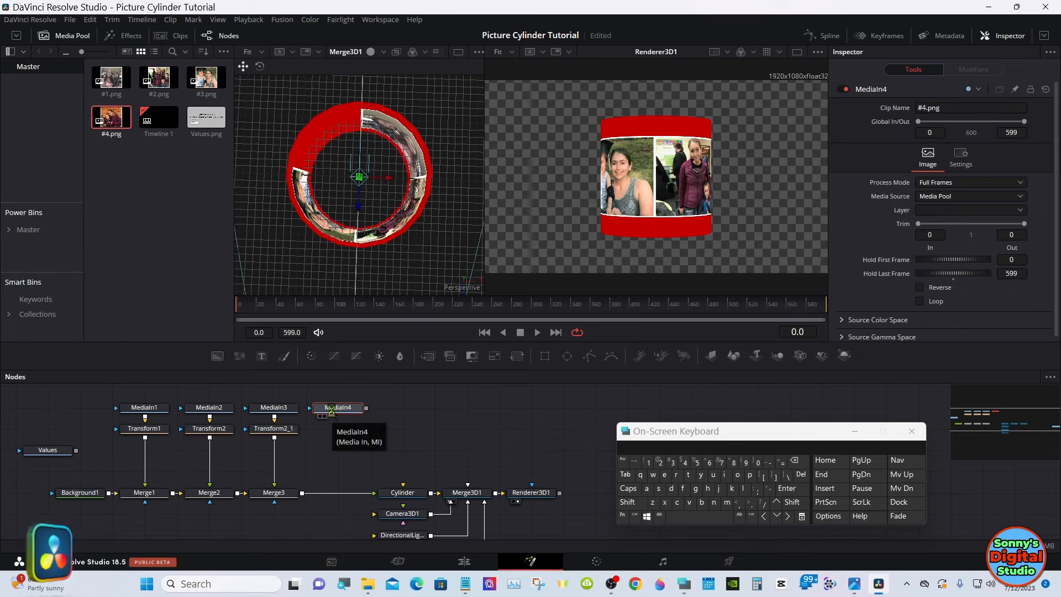
{"action": "left_click", "coordinate": [272, 435]}
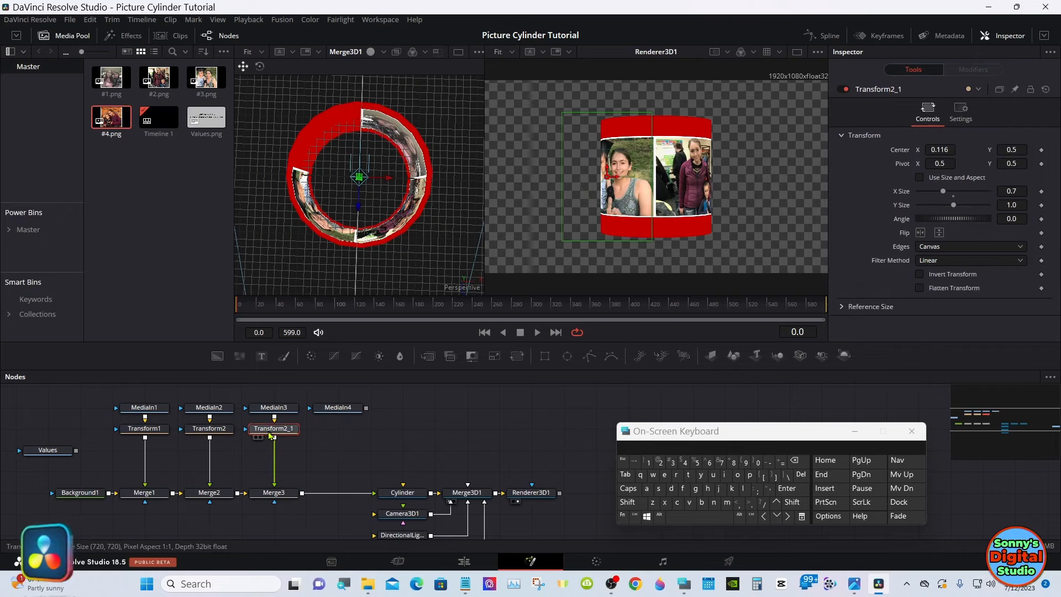
{"action": "right_click", "coordinate": [279, 434]}
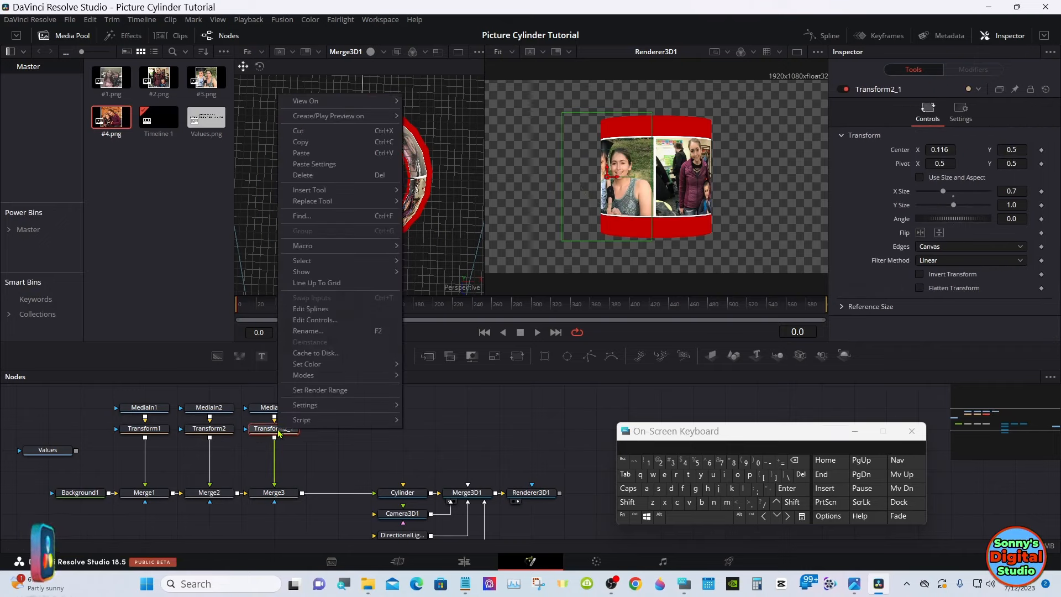
{"action": "left_click", "coordinate": [315, 152]}
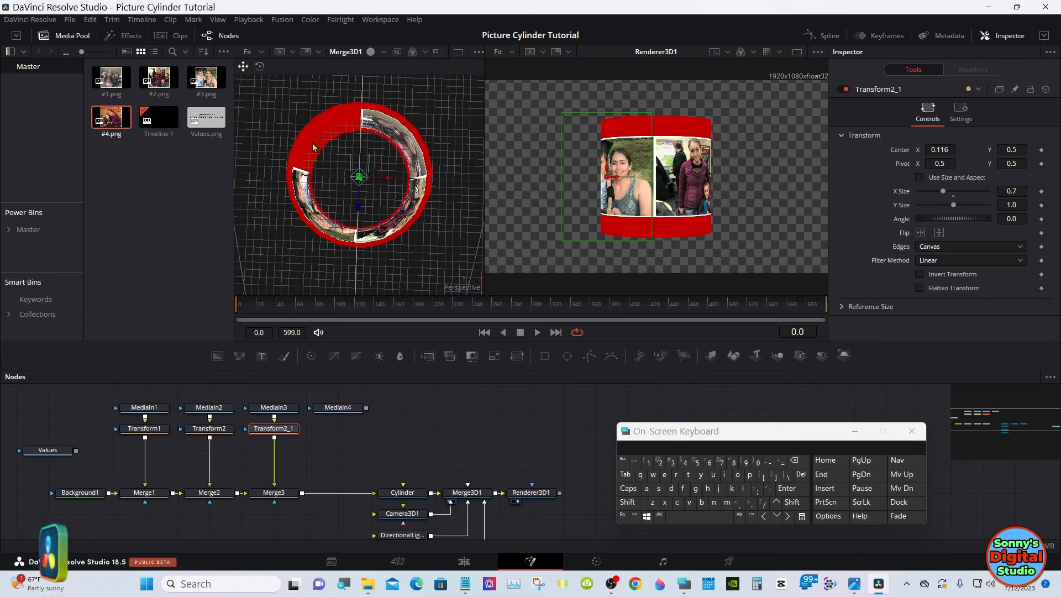
{"action": "left_click", "coordinate": [332, 438]}
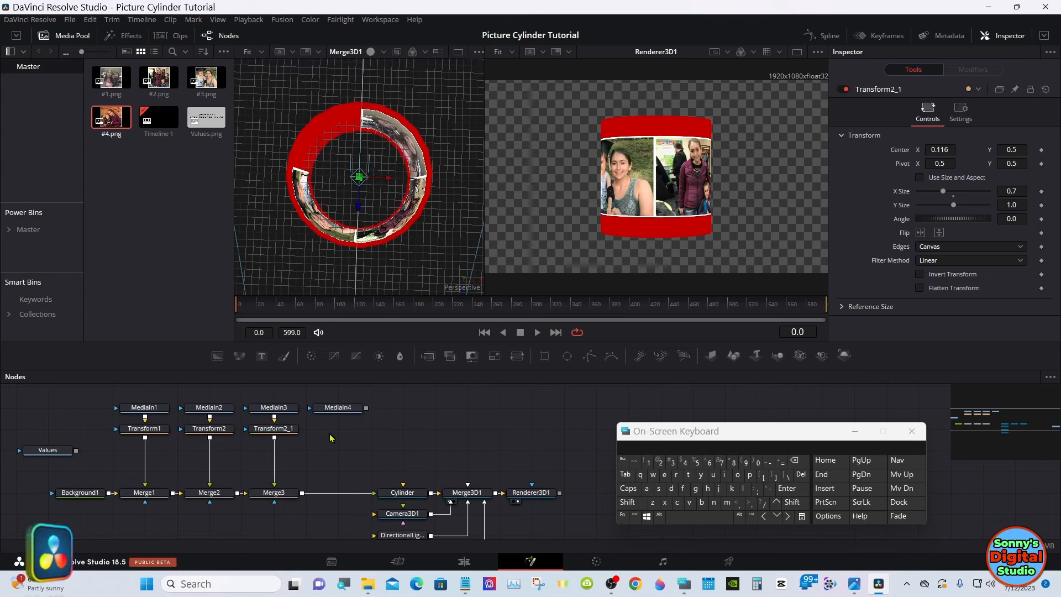
{"action": "right_click", "coordinate": [331, 438]}
{"action": "left_click", "coordinate": [354, 413]}
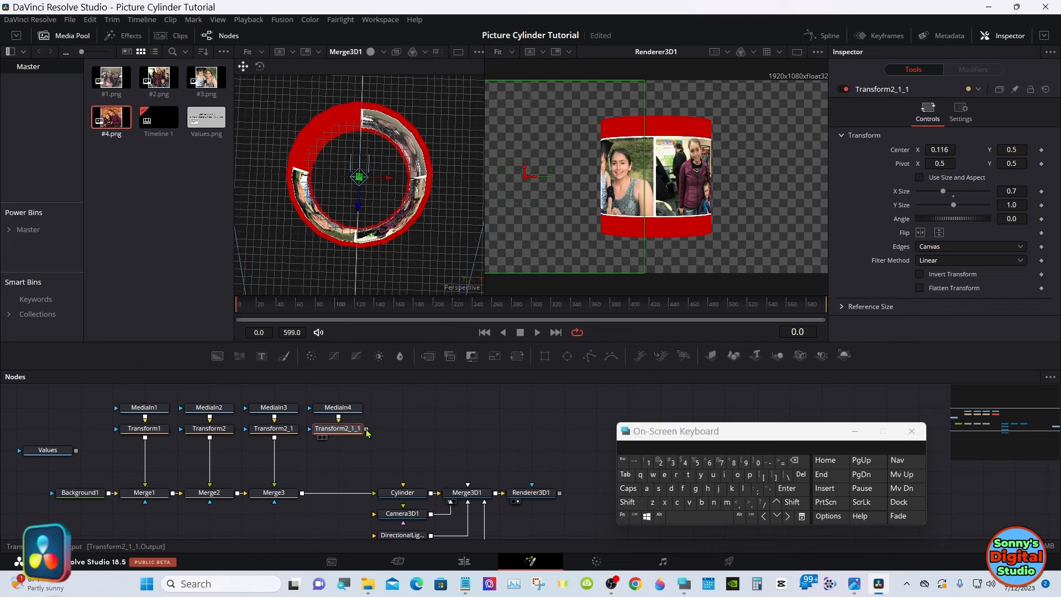
Merge the fourth picture's transform over Merge3 and set that transform's center X to about -0.514.
{"action": "left_click_drag", "start_coordinate": [366, 430], "coordinate": [304, 497]}
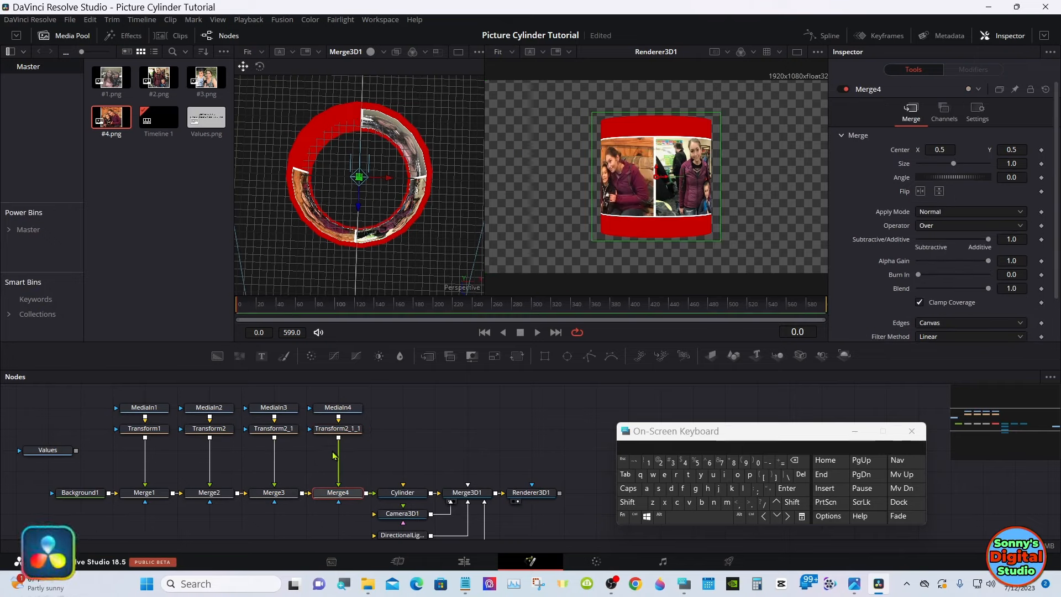
{"action": "left_click", "coordinate": [334, 430]}
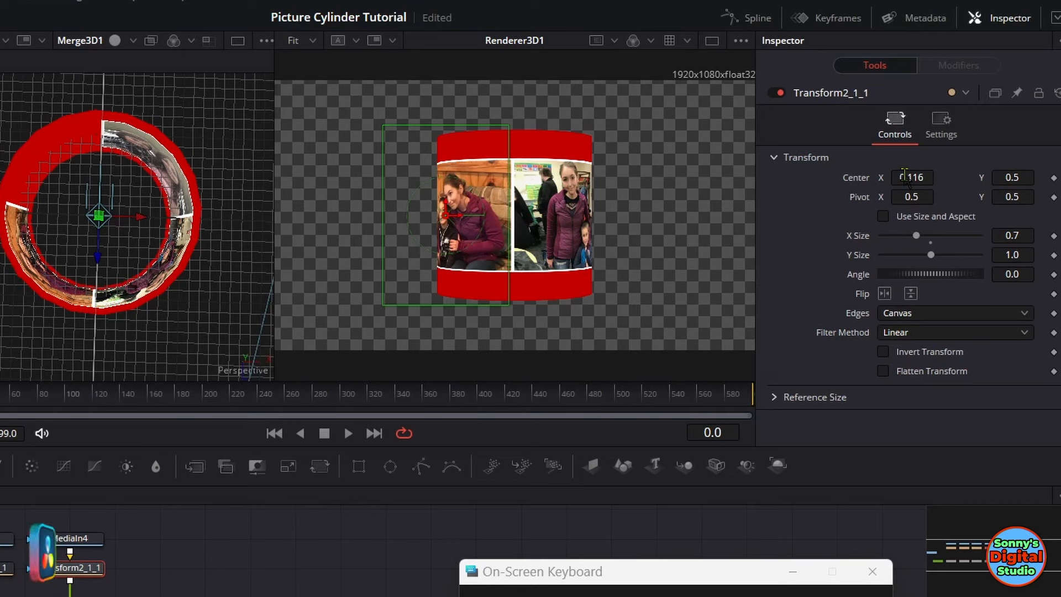
{"action": "left_click_drag", "start_coordinate": [906, 176], "coordinate": [417, 159]}
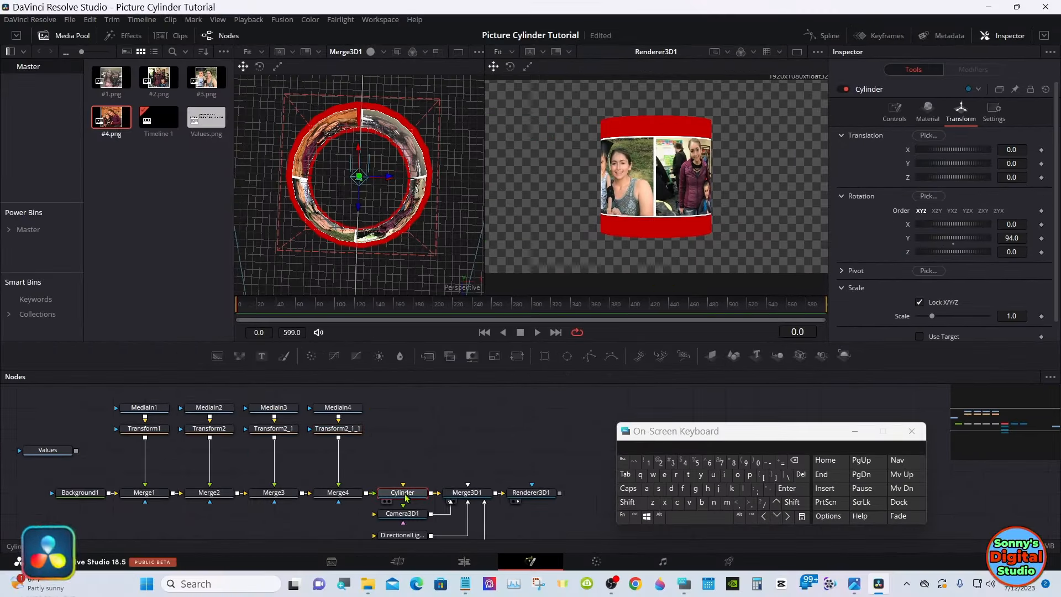
Rotate the cylinder to about 232.3° on Y and set Transform2_1_1's center X to about -0.485 to even the fourth picture's gaps.
{"action": "left_click", "coordinate": [408, 494]}
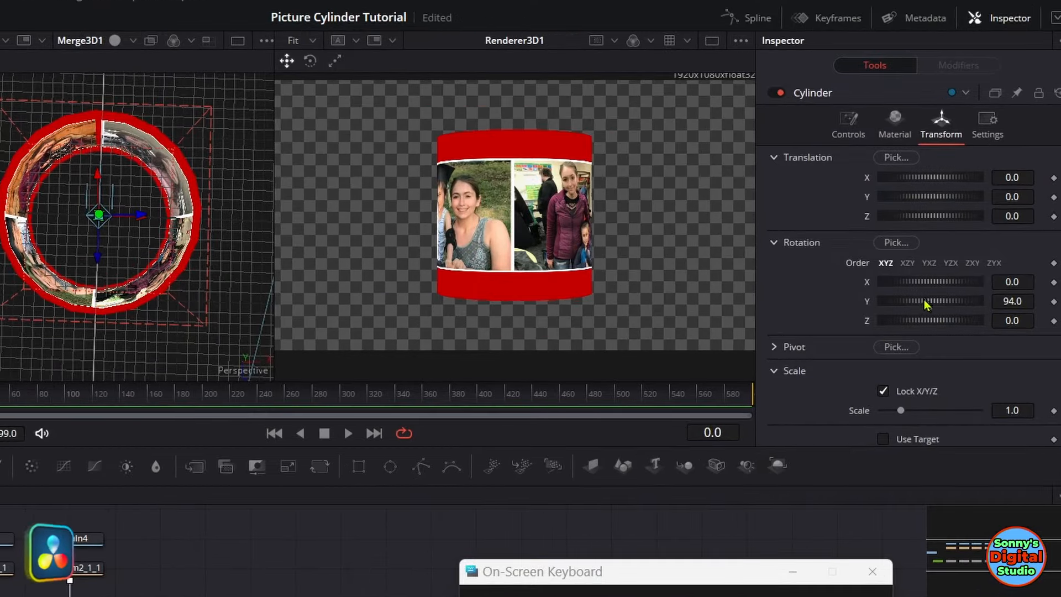
{"action": "left_click_drag", "start_coordinate": [928, 303], "coordinate": [971, 284]}
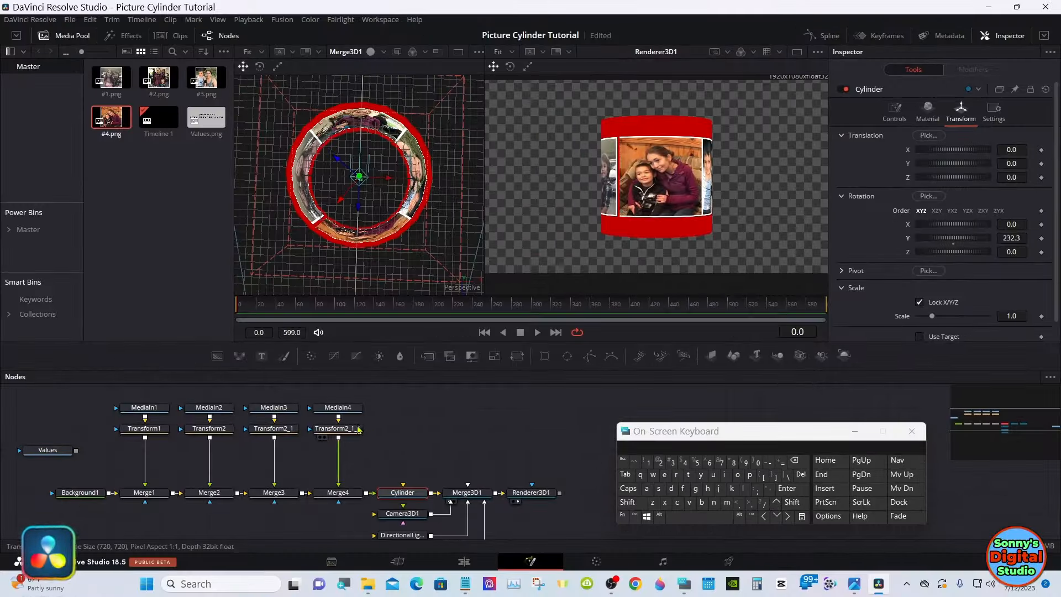
{"action": "left_click", "coordinate": [358, 429]}
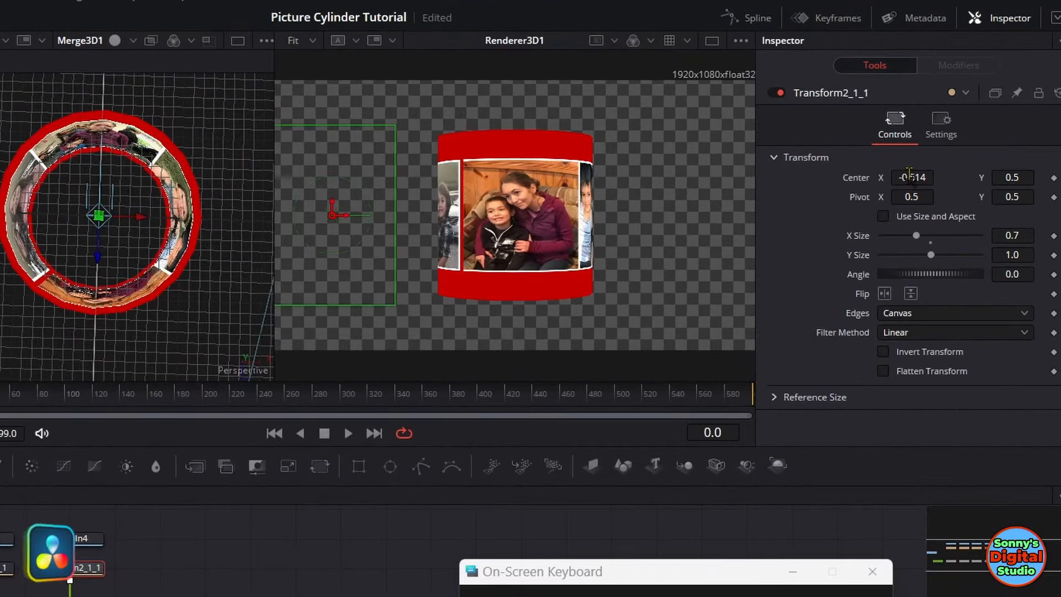
{"action": "left_click_drag", "start_coordinate": [909, 176], "coordinate": [930, 149]}
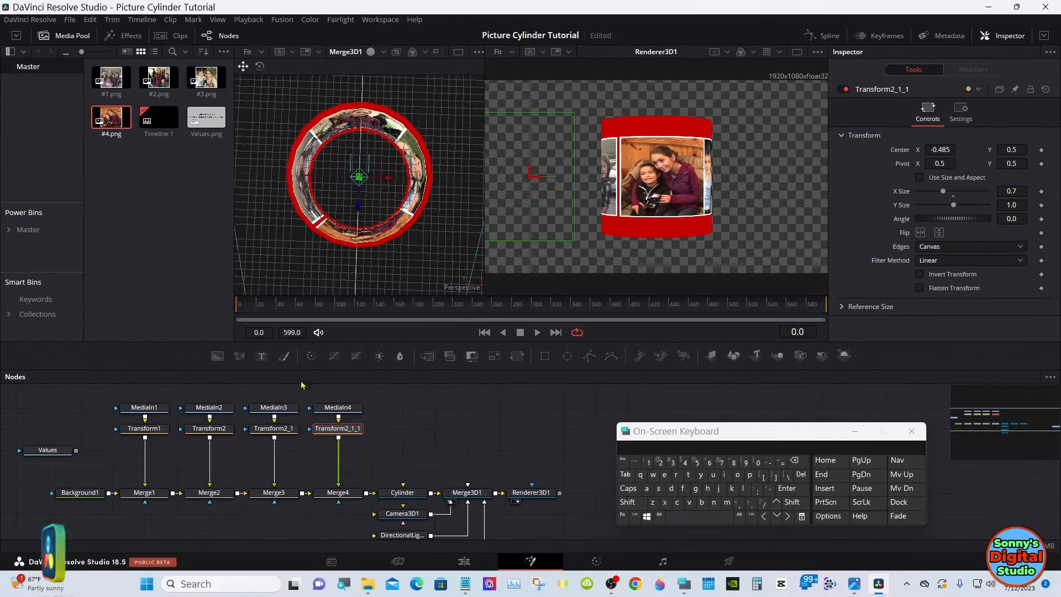
Shift the first picture by setting Transform1's center X to about 1.492.
{"action": "left_click", "coordinate": [154, 428]}
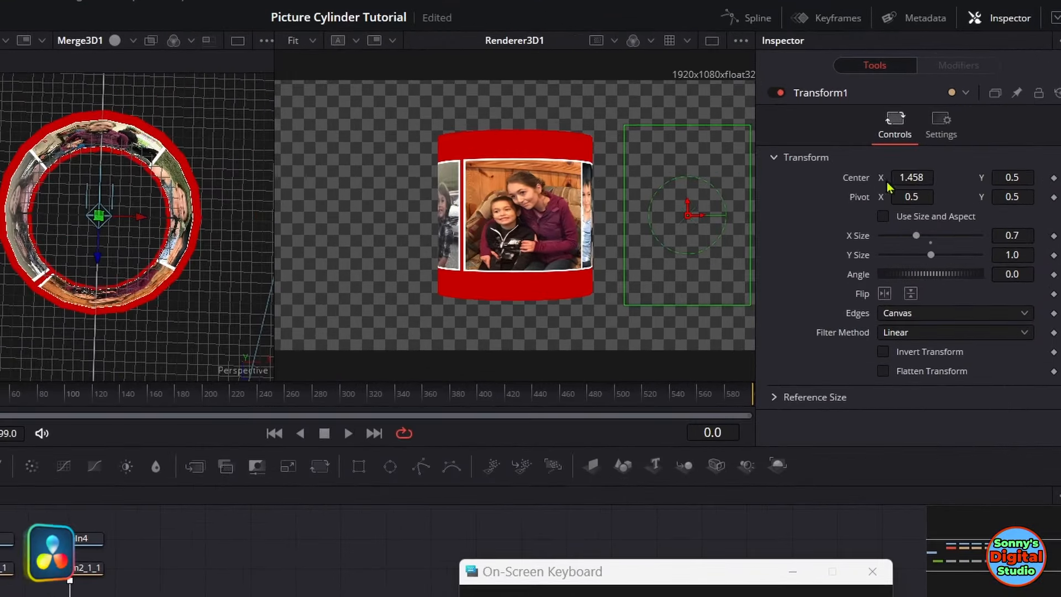
{"action": "left_click_drag", "start_coordinate": [909, 177], "coordinate": [935, 157]}
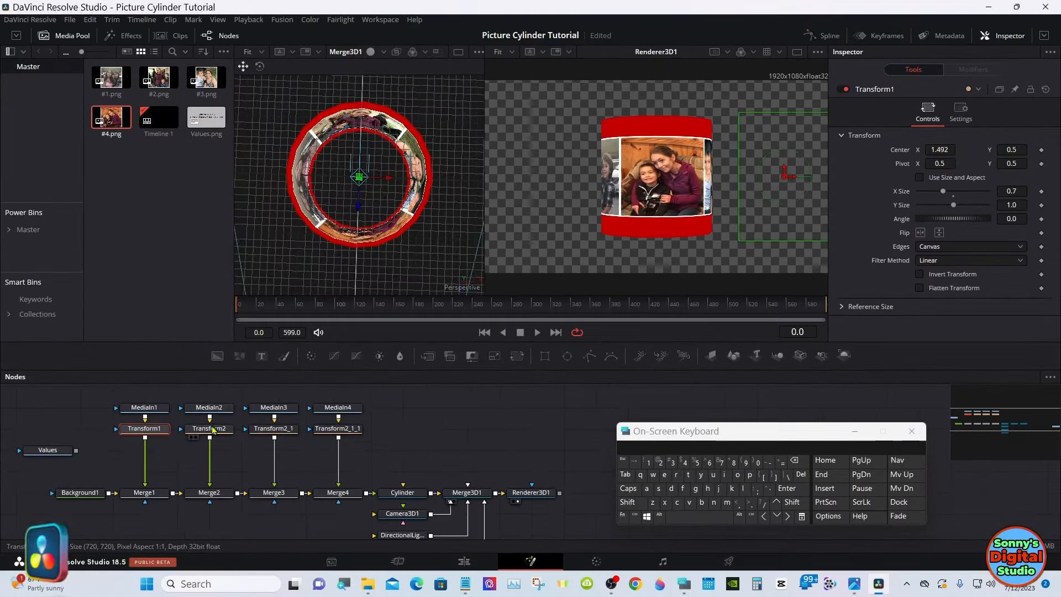
Rotate the cylinder to about 349.7° on Y, bringing the seam between the first and second pictures to the front.
{"action": "left_click", "coordinate": [212, 429]}
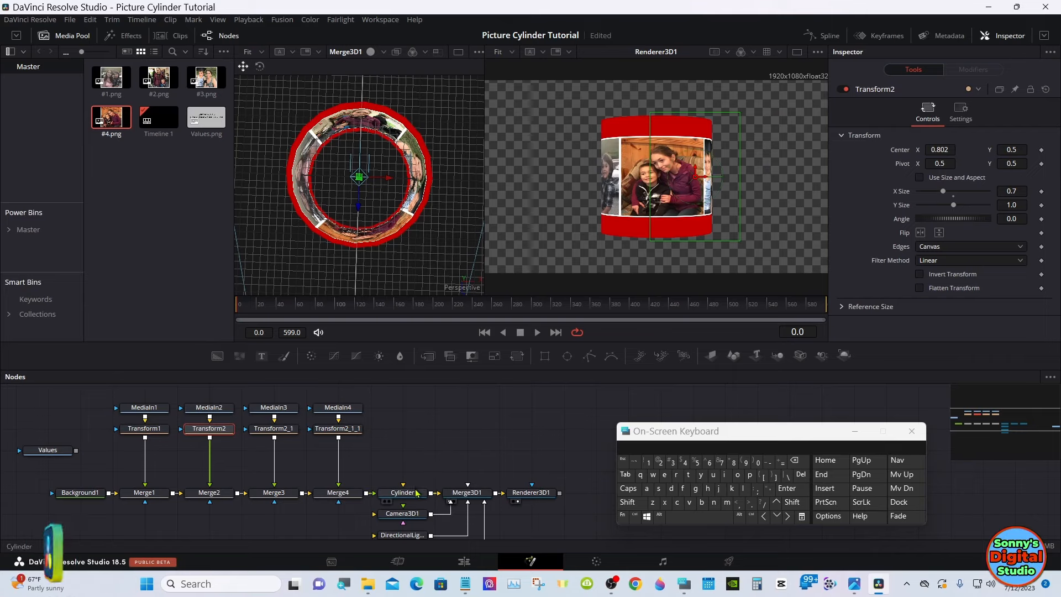
{"action": "left_click", "coordinate": [415, 495]}
{"action": "left_click", "coordinate": [960, 111]}
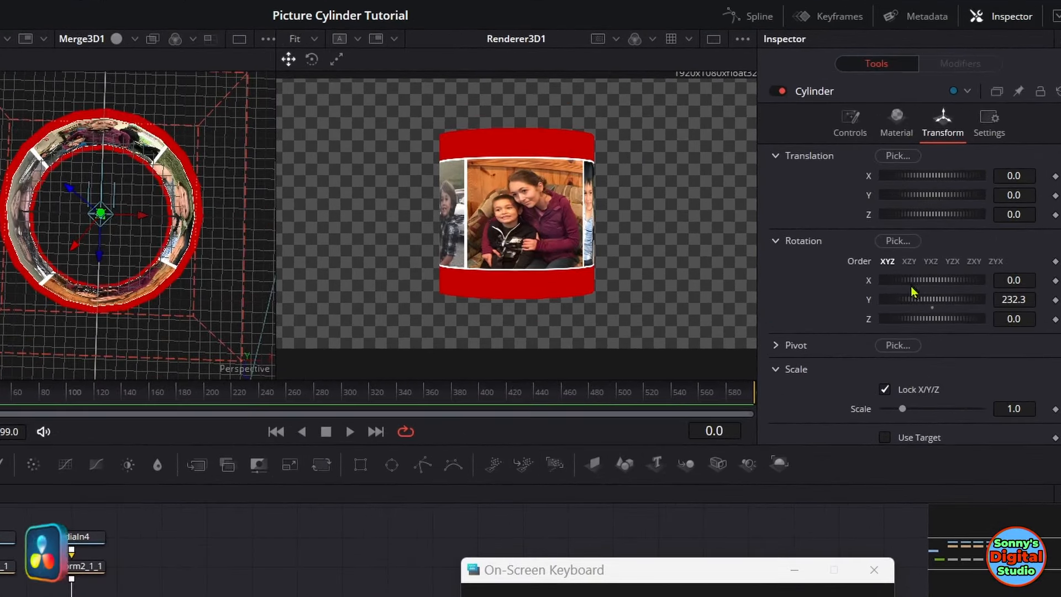
{"action": "left_click_drag", "start_coordinate": [921, 300], "coordinate": [957, 305]}
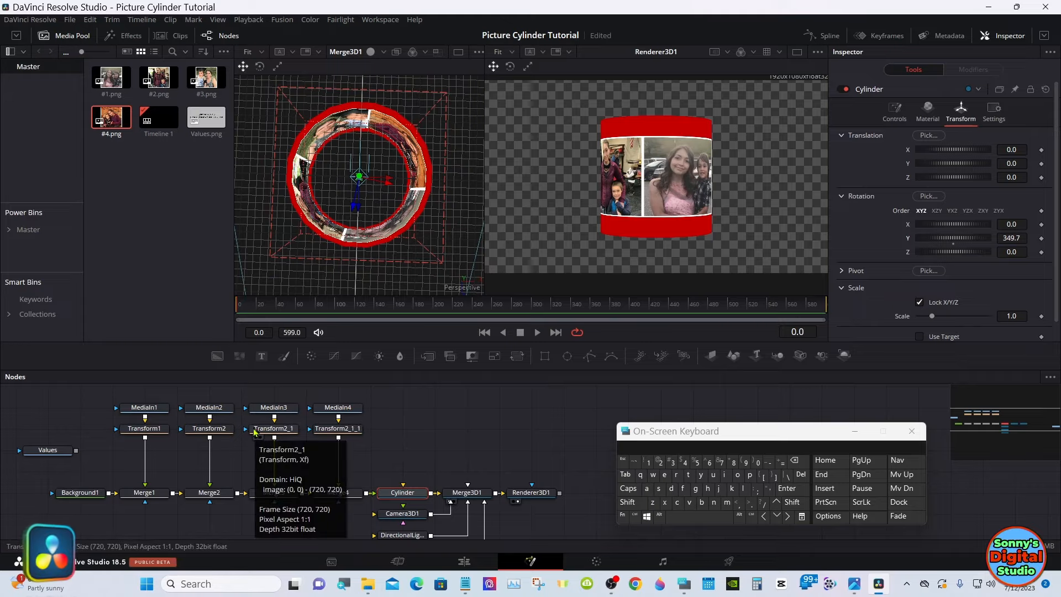
Set Transform2's center X to about 0.807 and rotate the cylinder to about 581.9° on Y to inspect the pictures' gaps.
{"action": "left_click", "coordinate": [224, 434]}
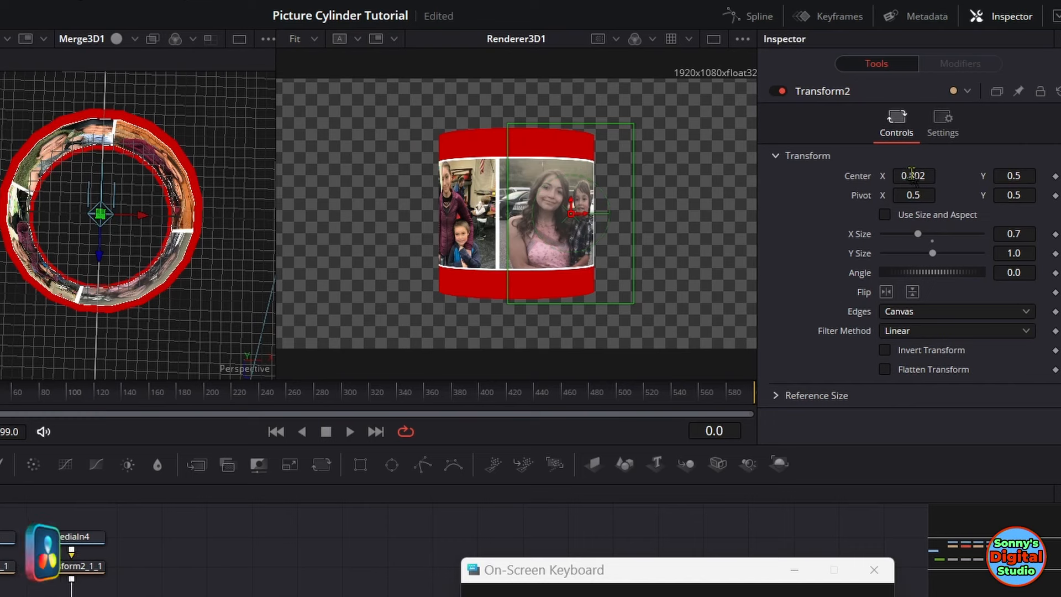
{"action": "left_click_drag", "start_coordinate": [912, 175], "coordinate": [914, 180]}
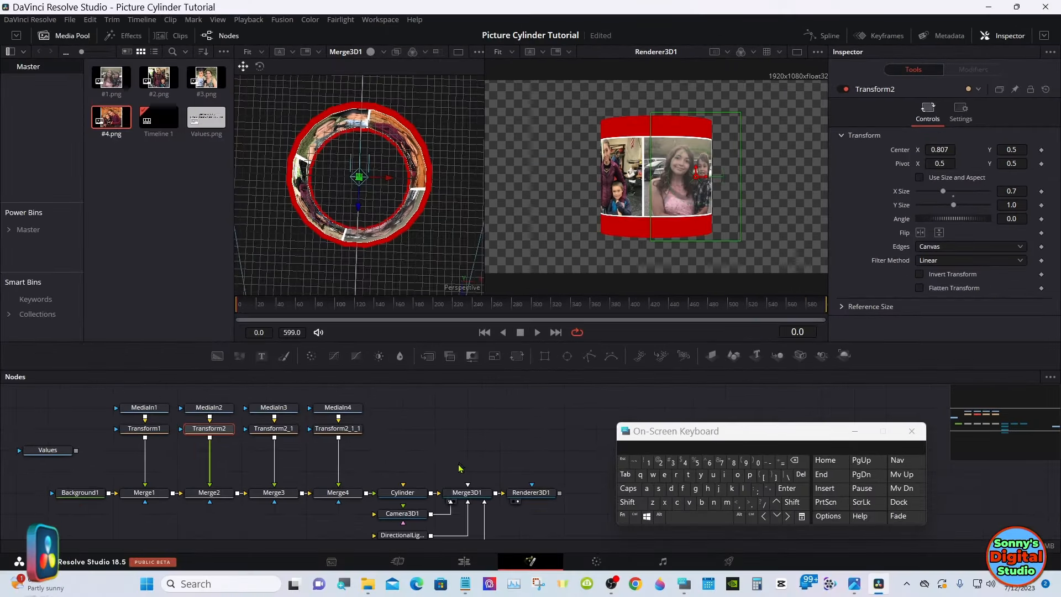
{"action": "left_click", "coordinate": [409, 493]}
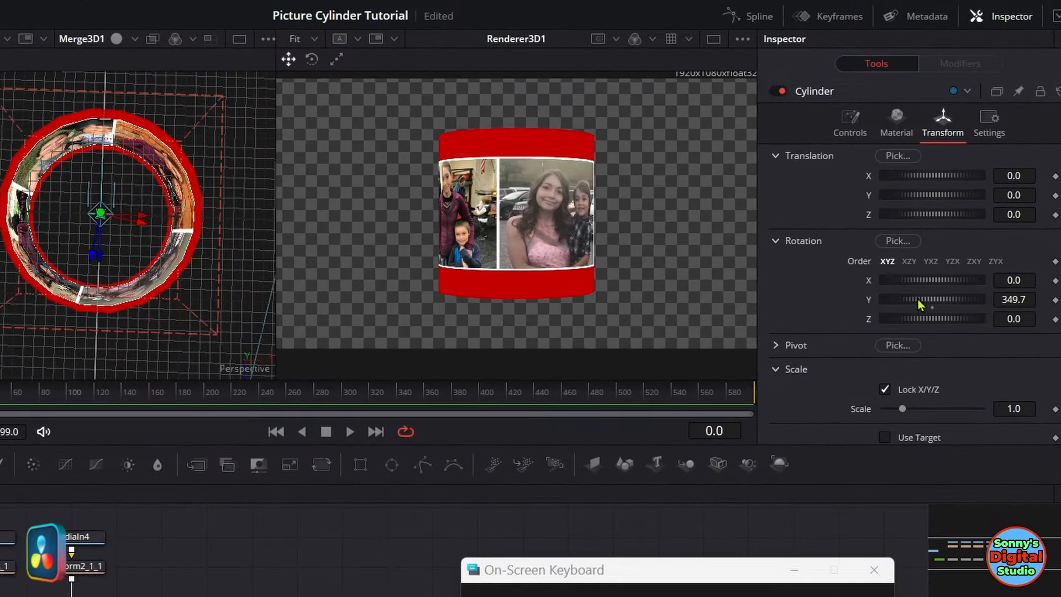
{"action": "left_click_drag", "start_coordinate": [919, 299], "coordinate": [954, 303]}
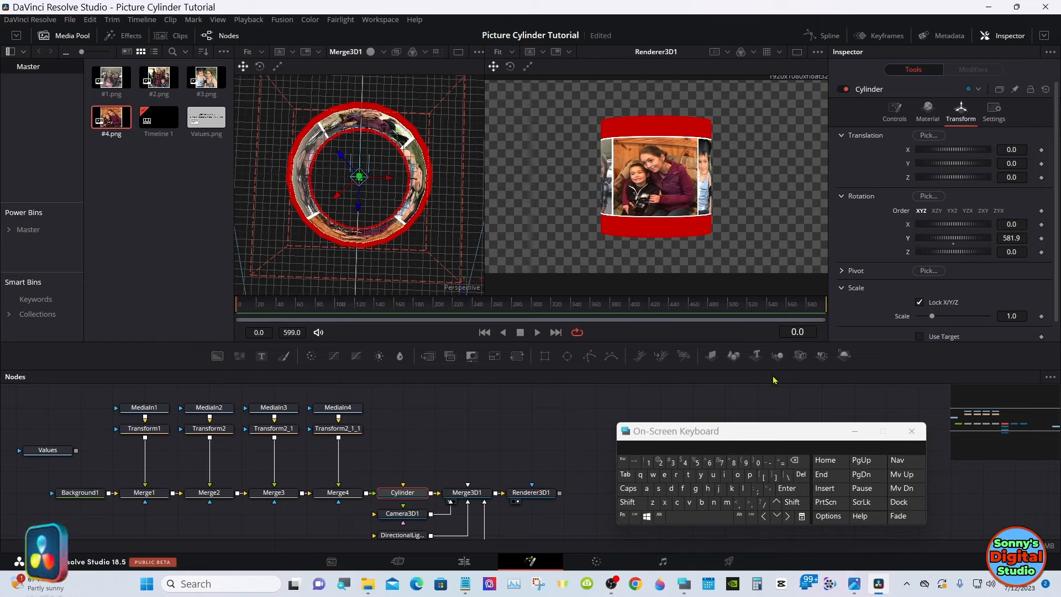
{"action": "left_click", "coordinate": [504, 409]}
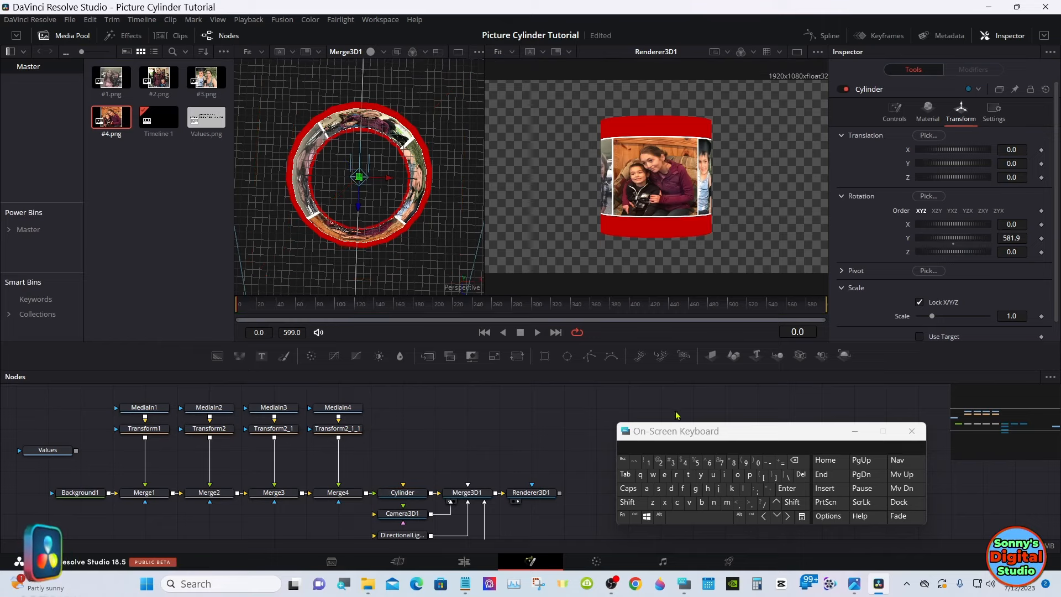
Orbit the Merge3D1 view from overhead to a front view of the cylinder and scale the view to fit.
{"action": "left_click", "coordinate": [855, 431]}
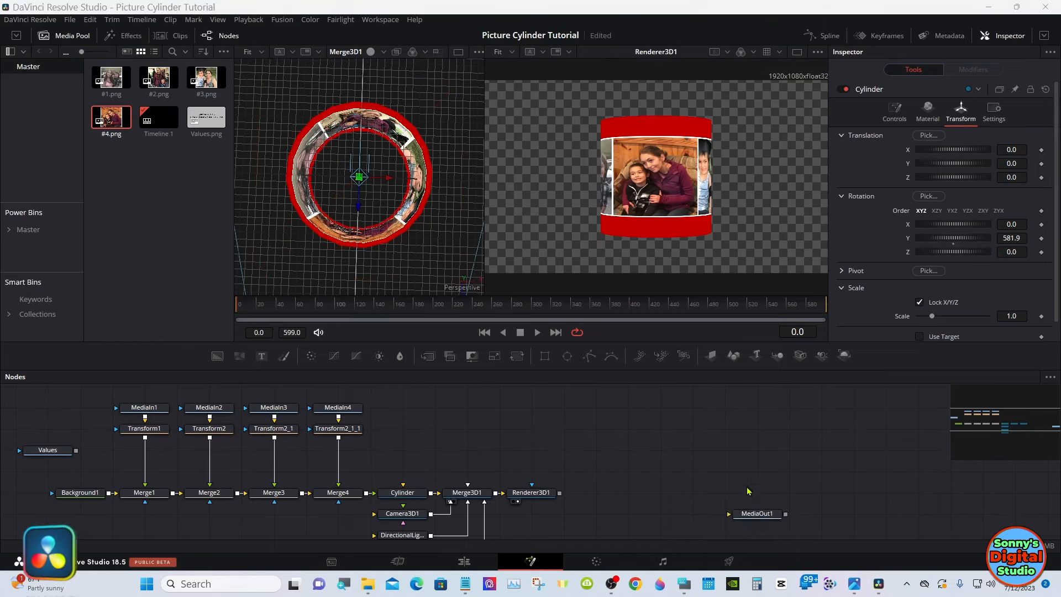
{"action": "left_click", "coordinate": [690, 583]}
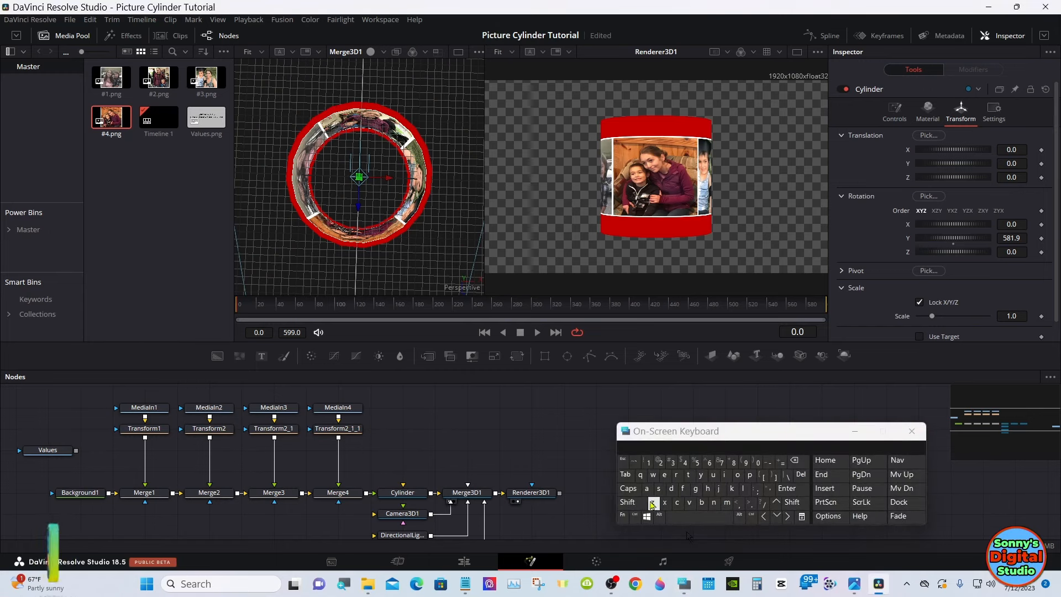
{"action": "left_click", "coordinate": [635, 504]}
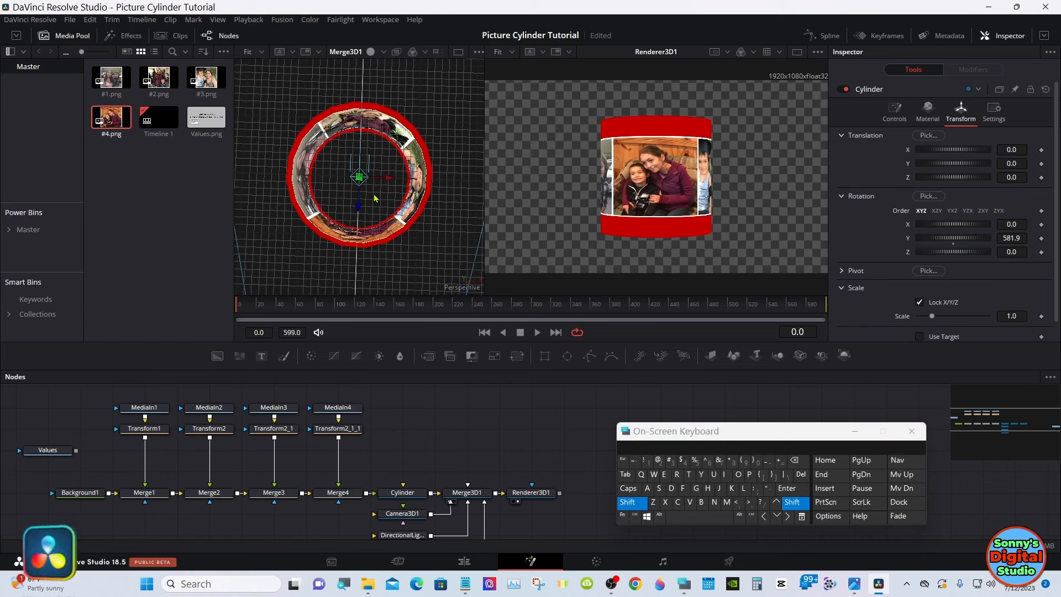
{"action": "left_click_drag", "start_coordinate": [426, 253], "coordinate": [431, 139]}
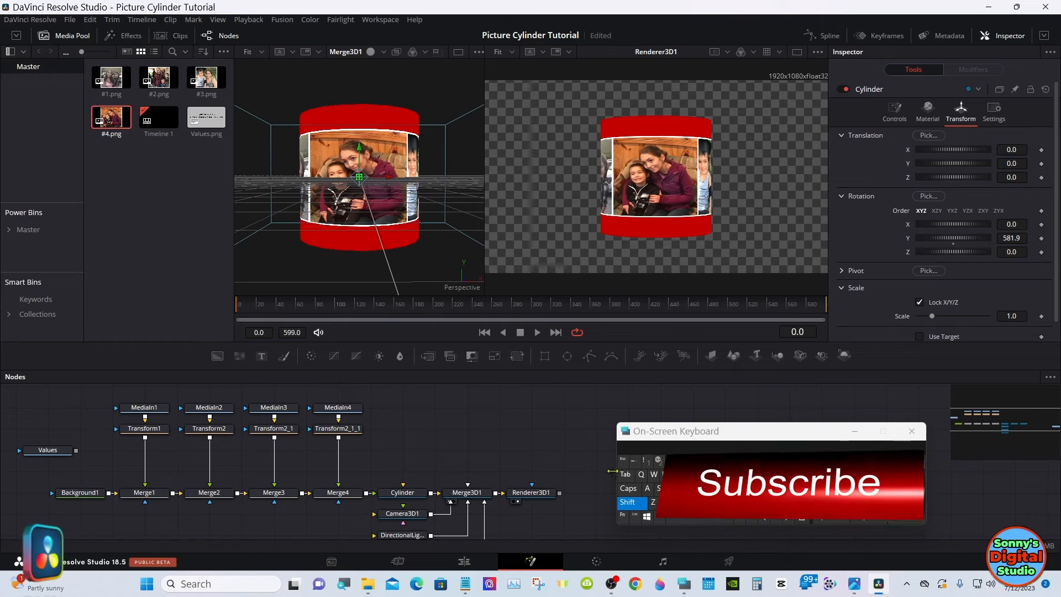
{"action": "left_click", "coordinate": [628, 503]}
{"action": "right_click", "coordinate": [396, 171]}
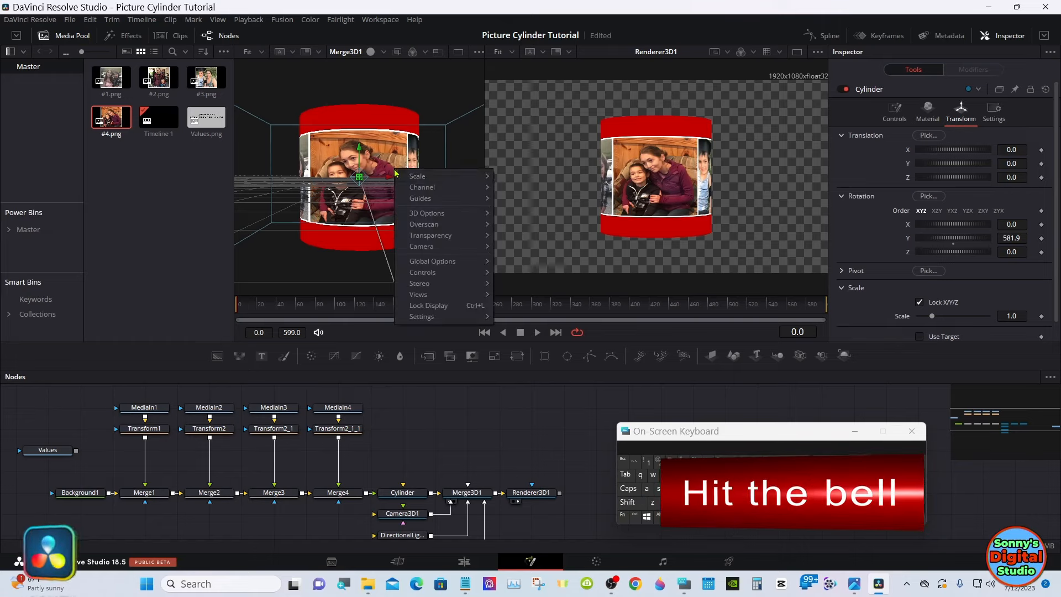
{"action": "mouse_move", "coordinate": [425, 177]}
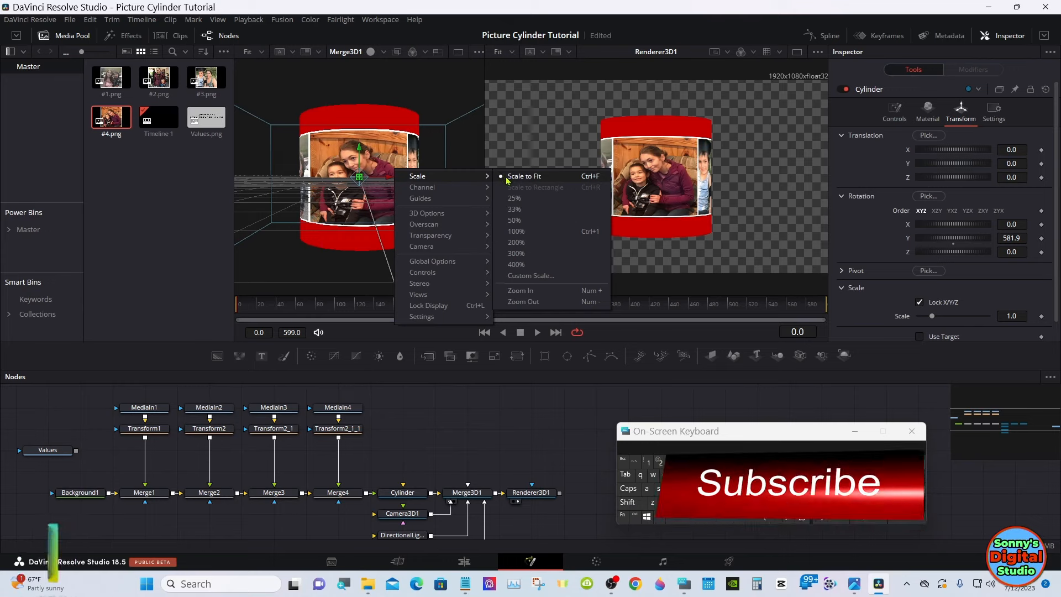
{"action": "left_click", "coordinate": [507, 178]}
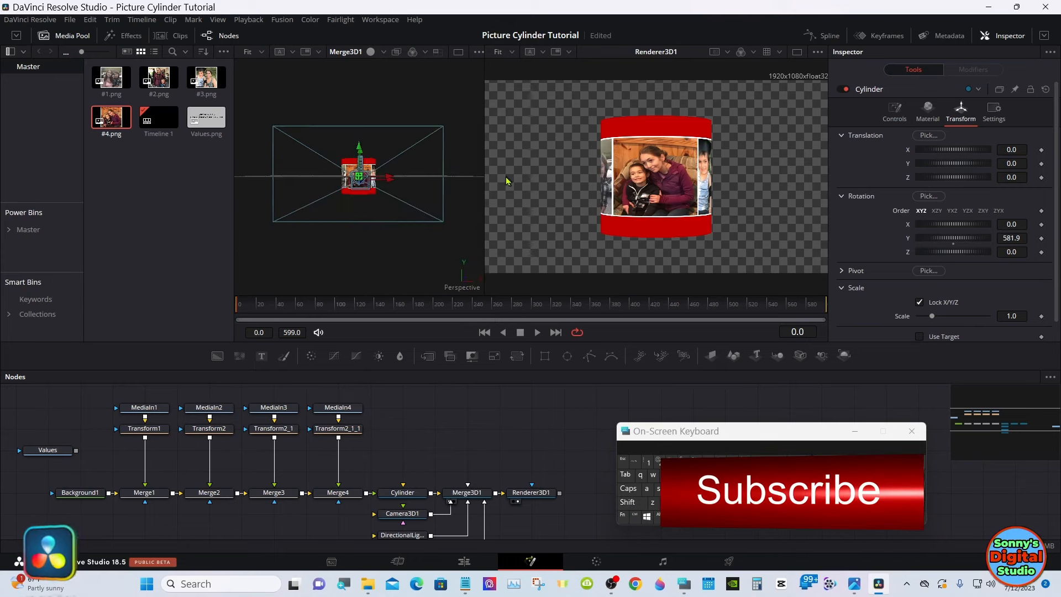
Enlarge the Merge3D1 view by two zoom levels and orbit it so the camera sits centred below the cylinder.
{"action": "right_click", "coordinate": [416, 181]}
{"action": "mouse_move", "coordinate": [442, 184]}
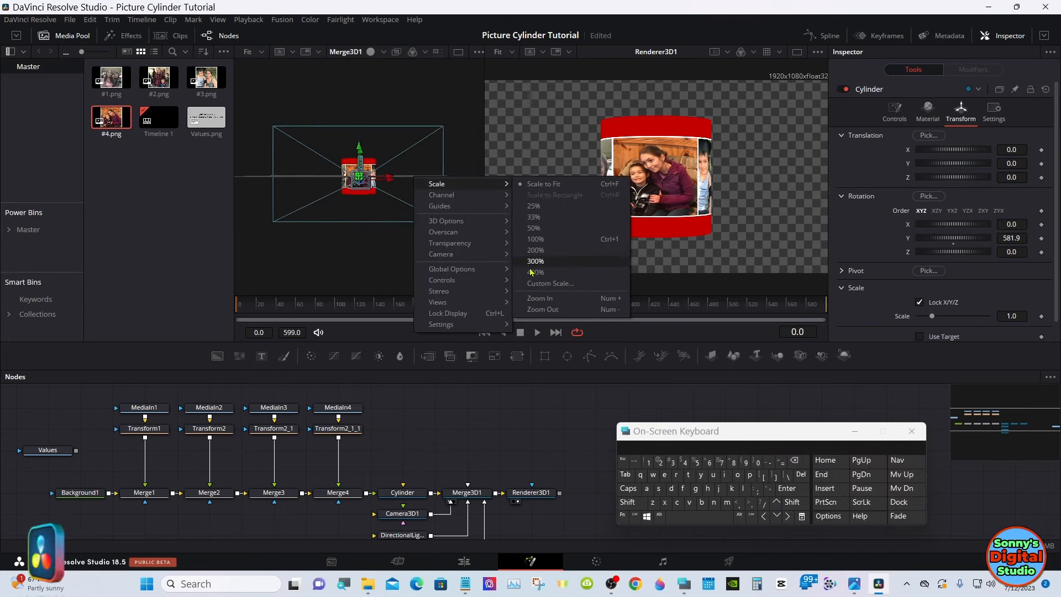
{"action": "left_click", "coordinate": [535, 298]}
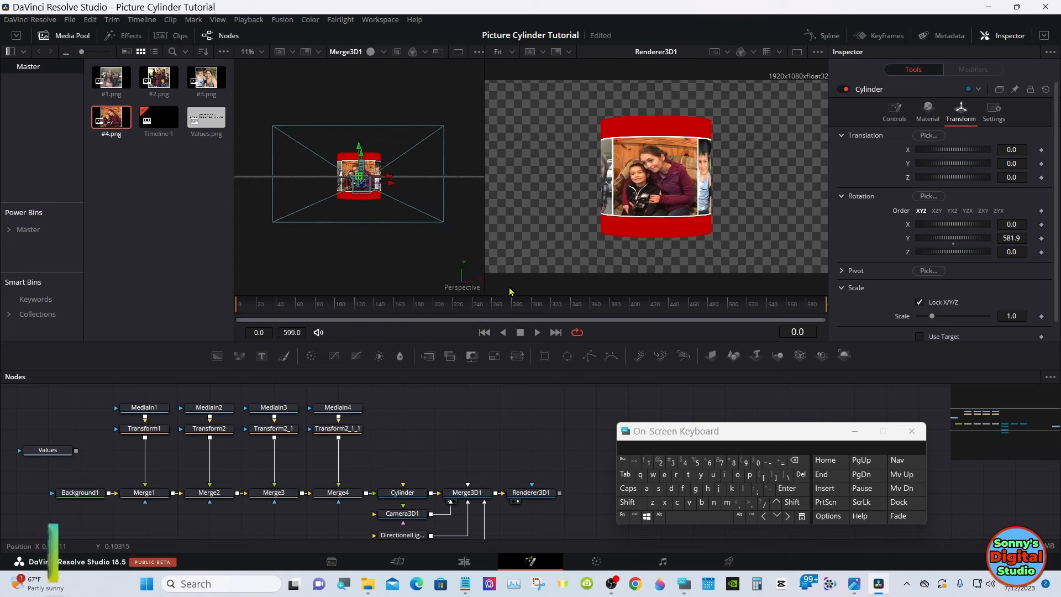
{"action": "right_click", "coordinate": [434, 208]}
{"action": "mouse_move", "coordinate": [518, 217]}
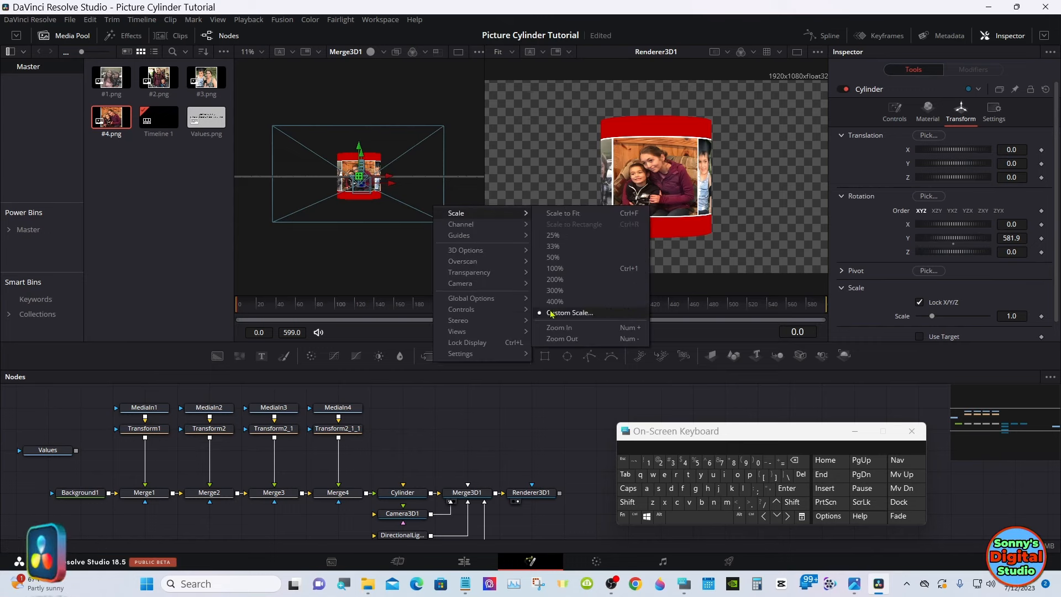
{"action": "left_click", "coordinate": [554, 327]}
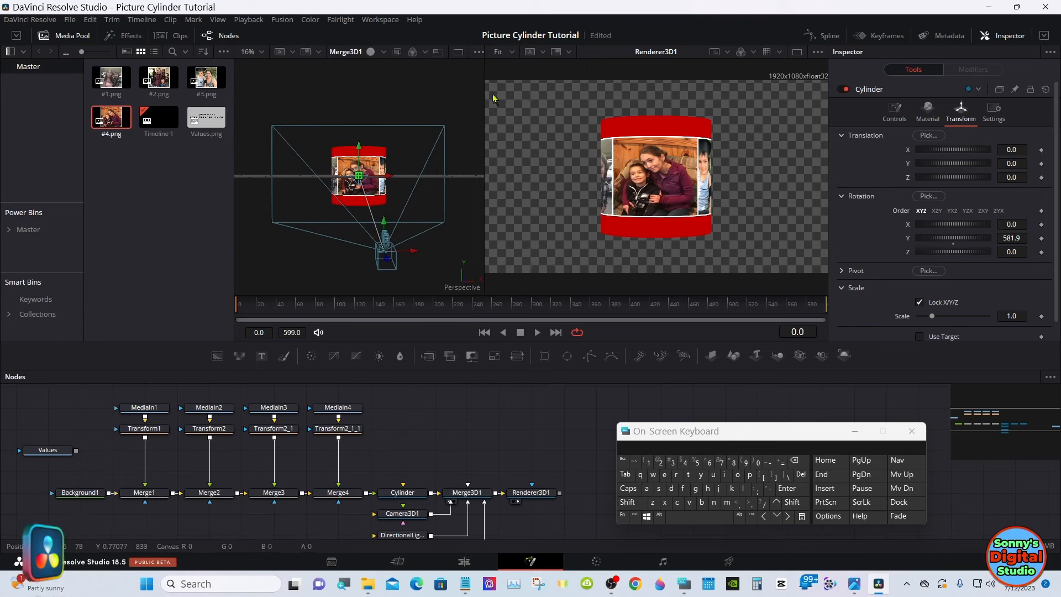
{"action": "left_click", "coordinate": [479, 52]}
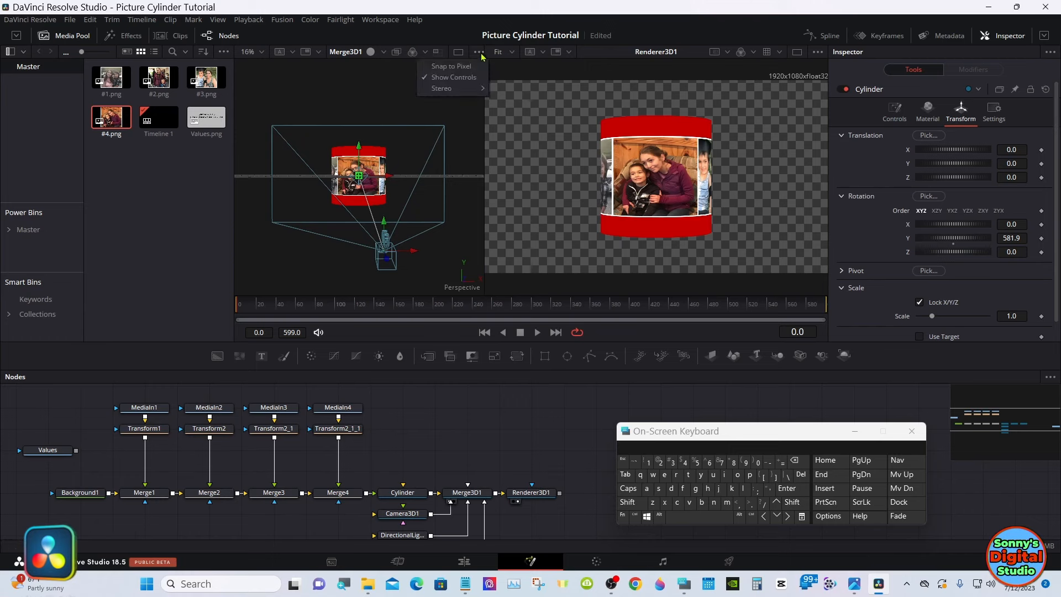
{"action": "left_click", "coordinate": [479, 134]}
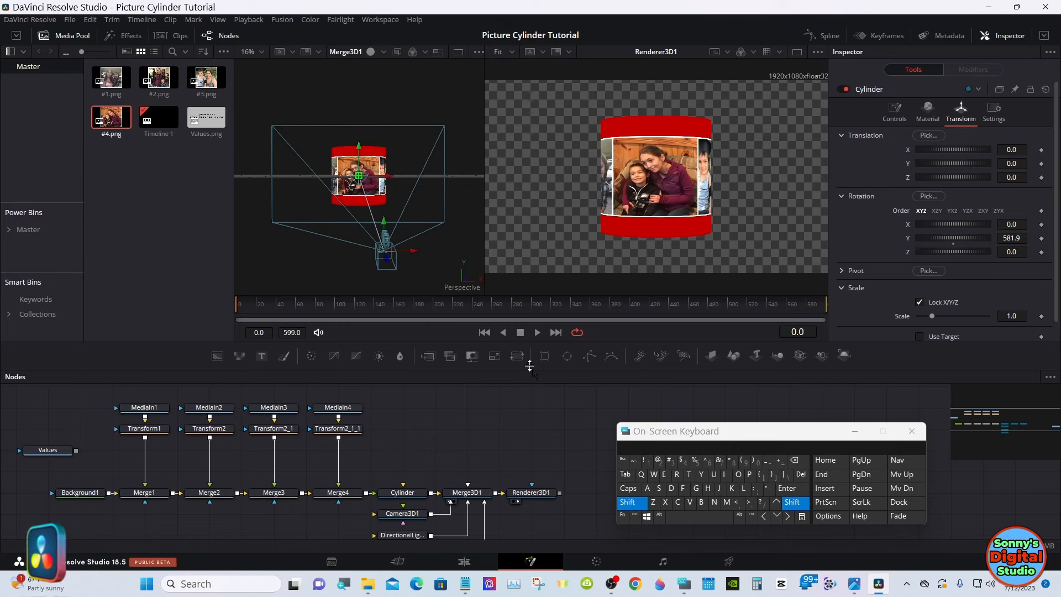
{"action": "mouse_move", "coordinate": [441, 253]}
{"action": "left_mouse_down"}
{"action": "mouse_move", "coordinate": [430, 252]}
{"action": "mouse_move", "coordinate": [439, 260]}
{"action": "left_mouse_up"}
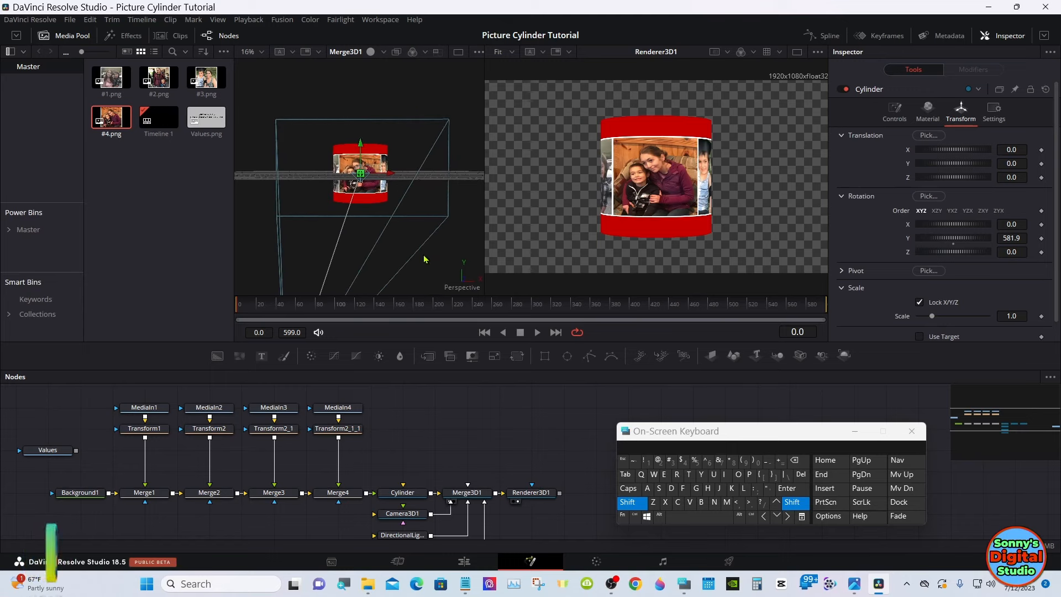
{"action": "left_click_drag", "start_coordinate": [426, 260], "coordinate": [426, 255]}
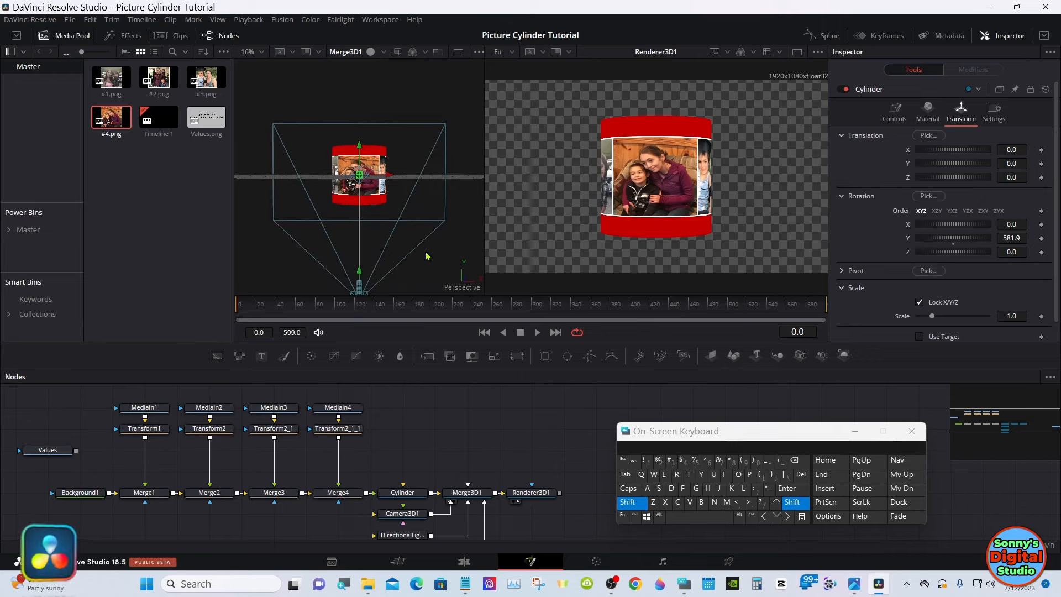
{"action": "left_click", "coordinate": [631, 503]}
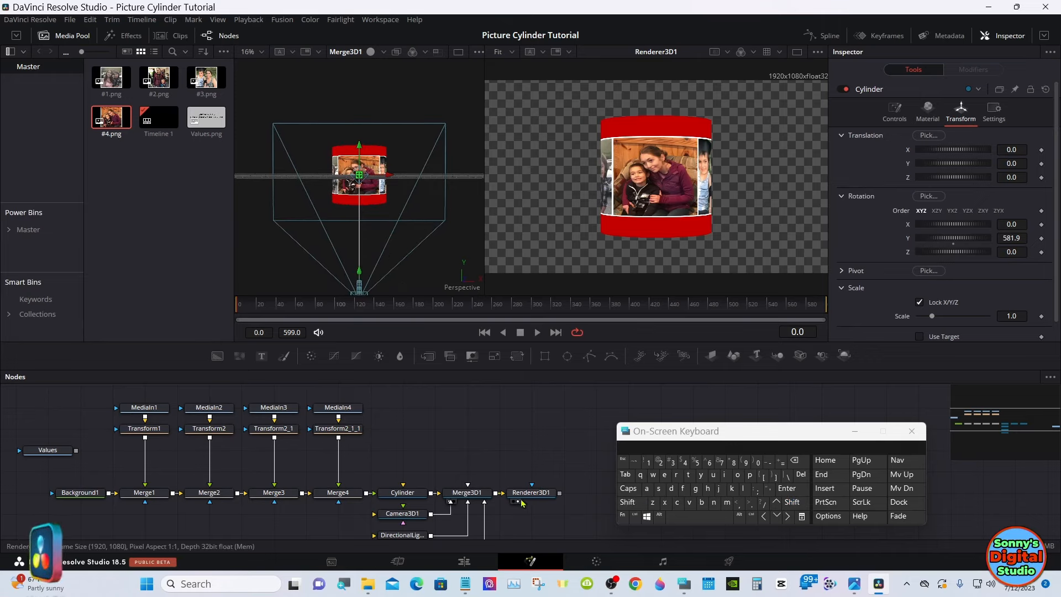
Switch Renderer3D1 to the OpenGL Renderer and set its transparency to Quick Sort.
{"action": "left_click", "coordinate": [520, 501]}
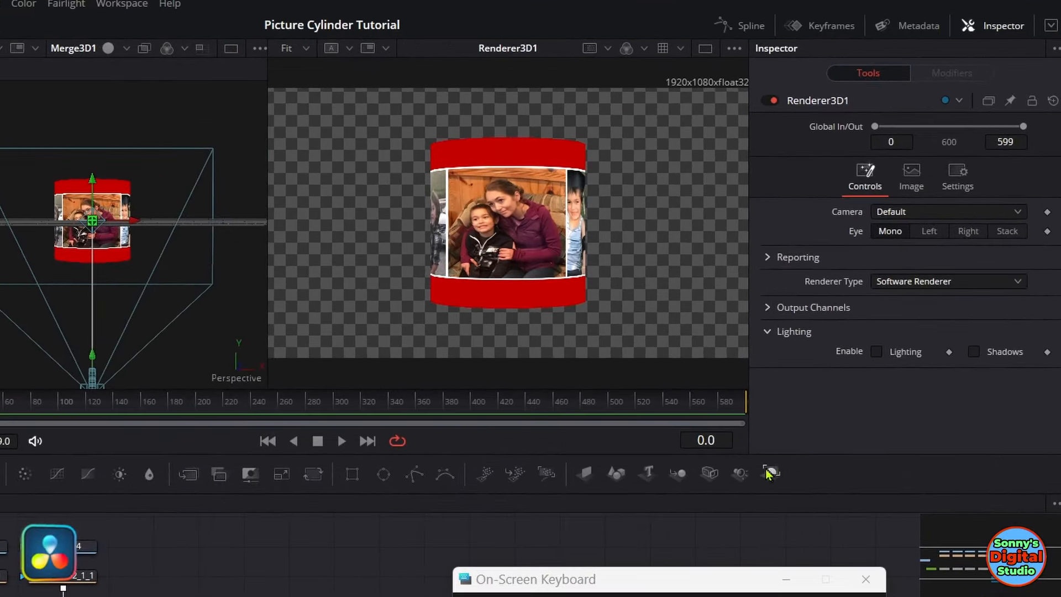
{"action": "left_click", "coordinate": [927, 284]}
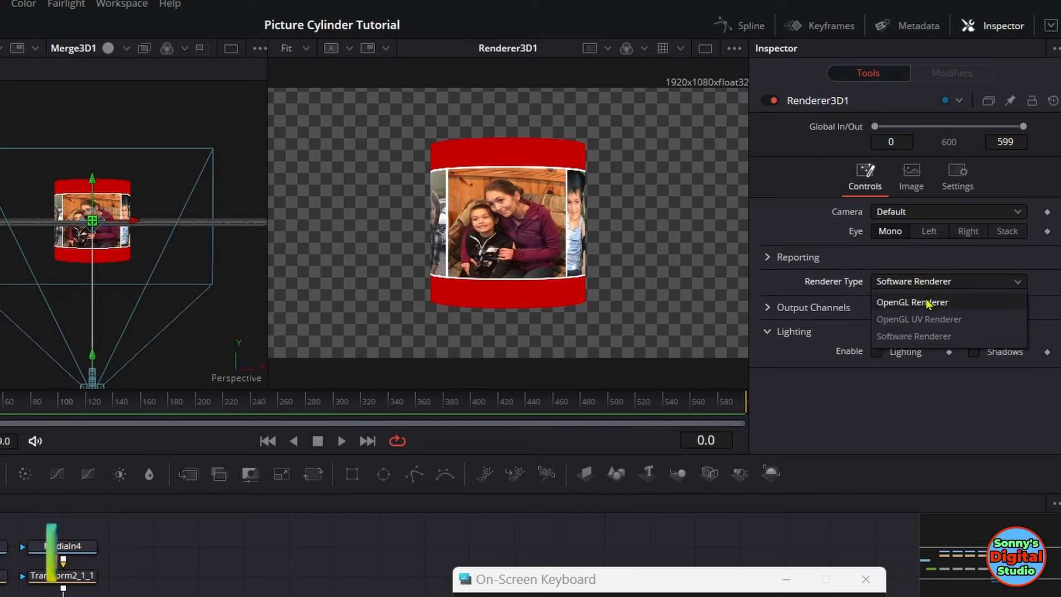
{"action": "left_click", "coordinate": [928, 303]}
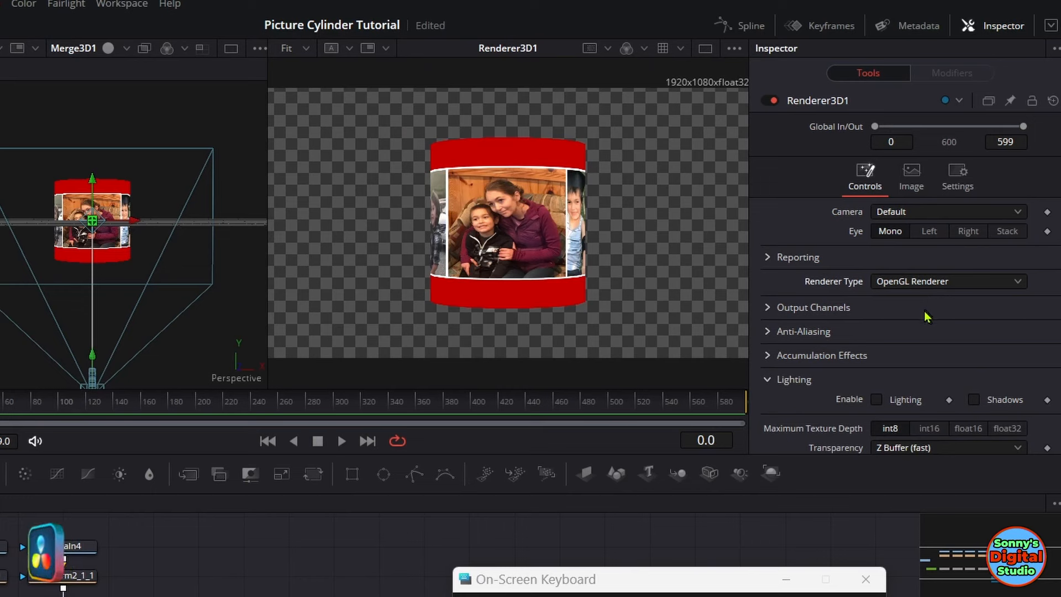
{"action": "left_click", "coordinate": [1051, 27]}
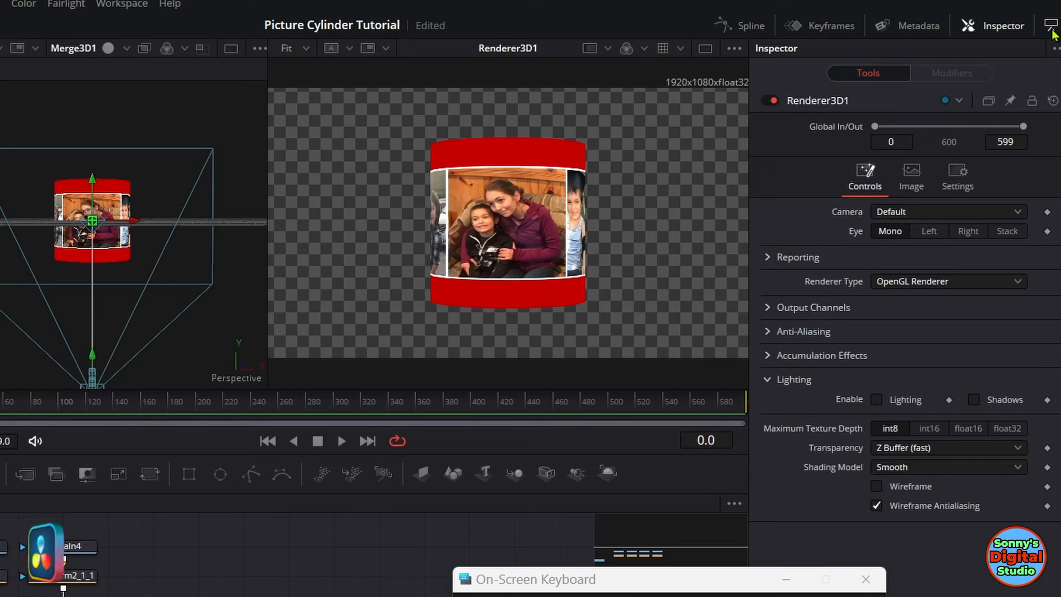
{"action": "left_click", "coordinate": [947, 449]}
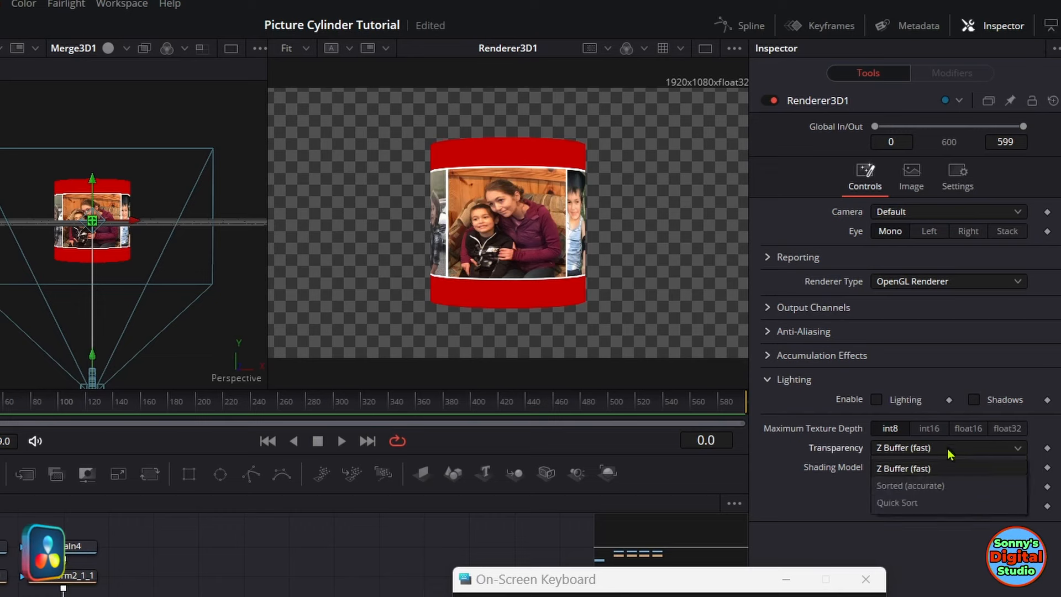
{"action": "left_click", "coordinate": [947, 504]}
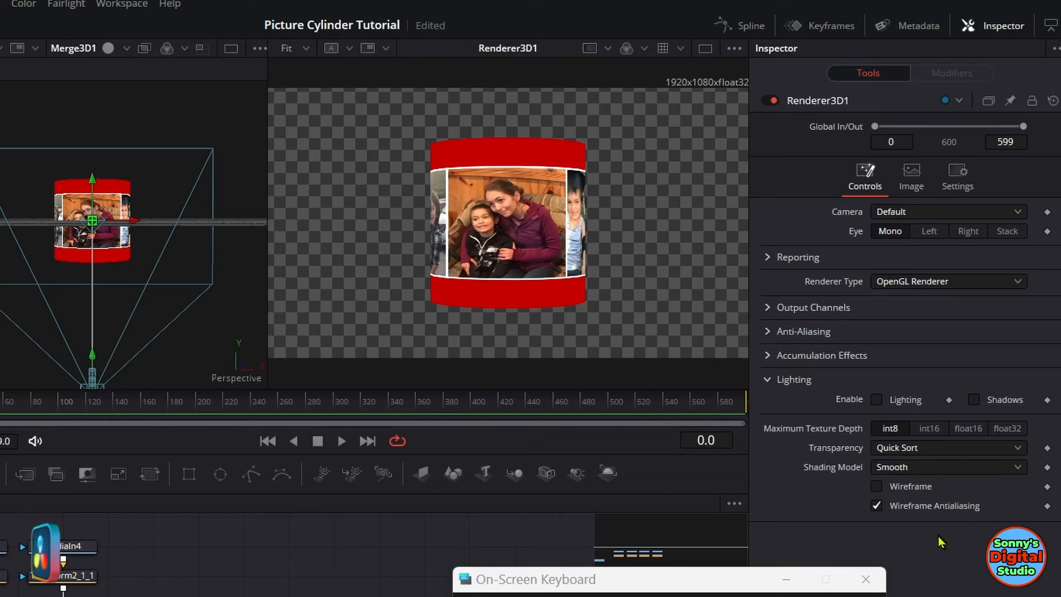
Enable lighting for the 3D scene in Renderer3D1.
{"action": "left_click", "coordinate": [877, 400]}
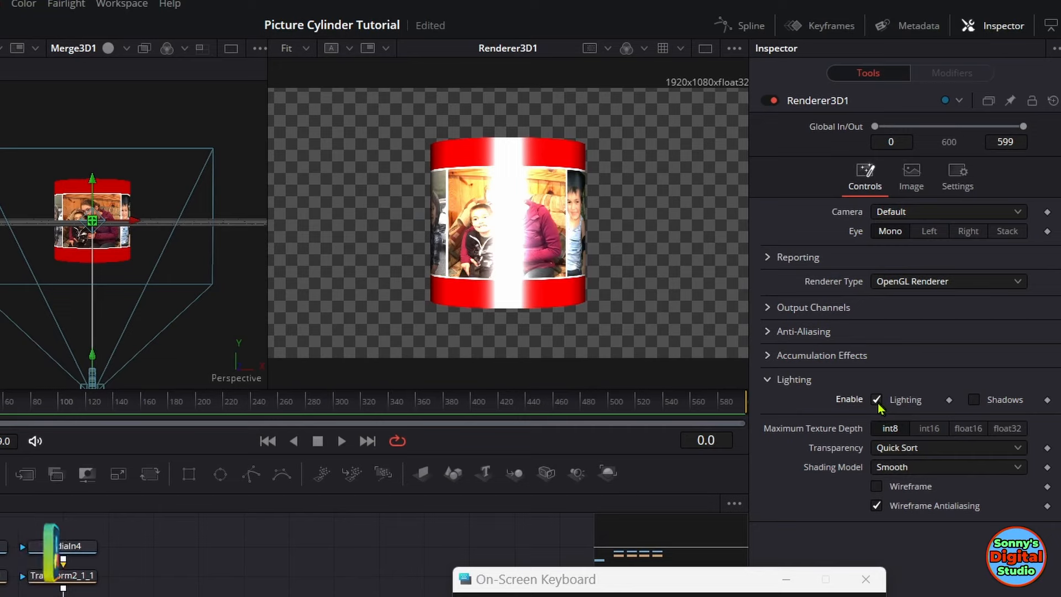
{"action": "left_click", "coordinate": [975, 400]}
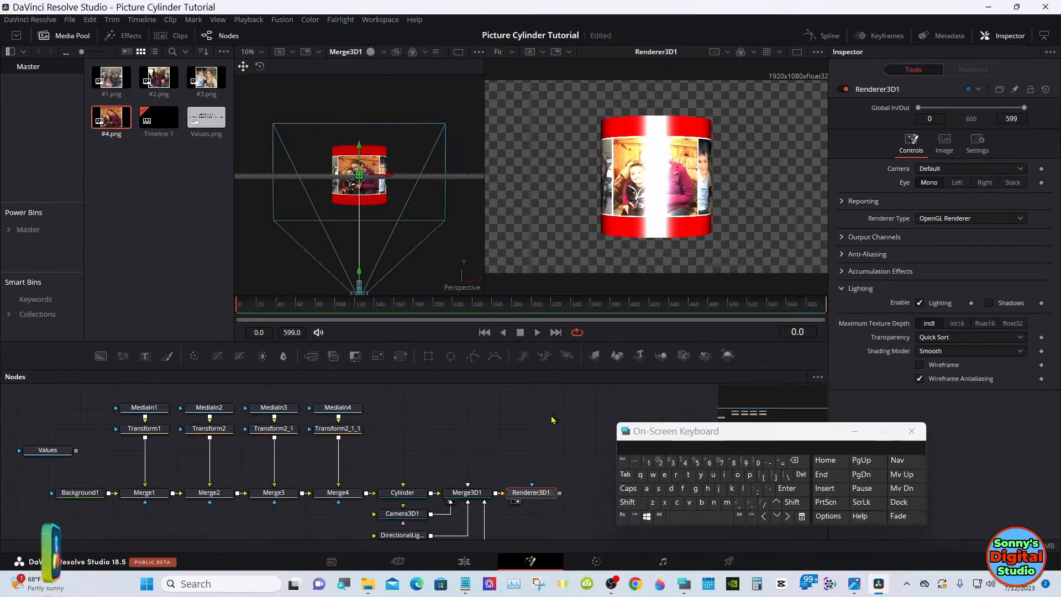
{"action": "left_click", "coordinate": [541, 423]}
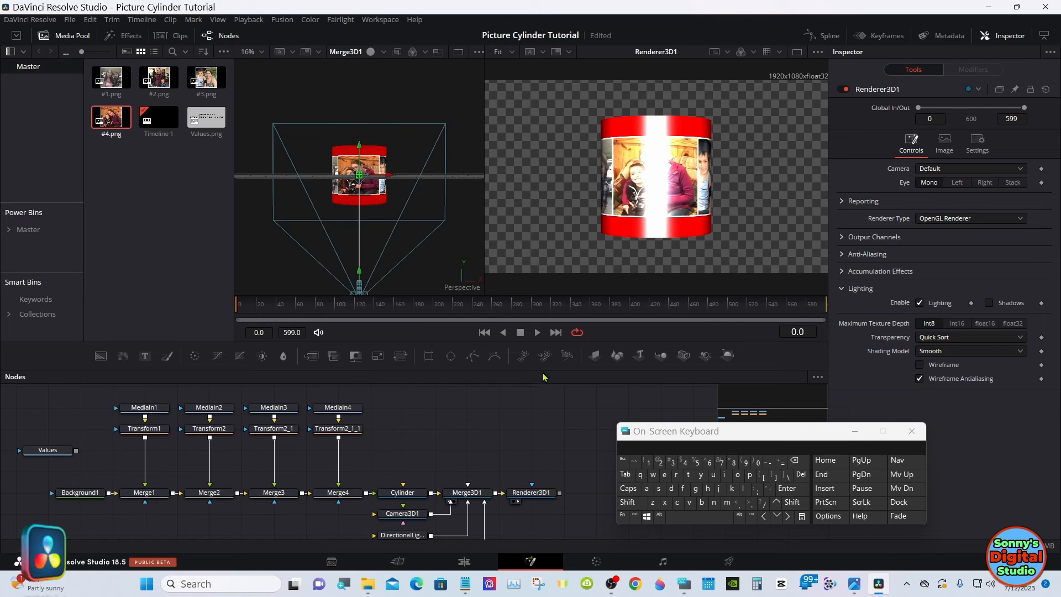
Rename the DirectionalLight1 node as Left_Light.
{"action": "left_click_drag", "start_coordinate": [543, 377], "coordinate": [544, 314]}
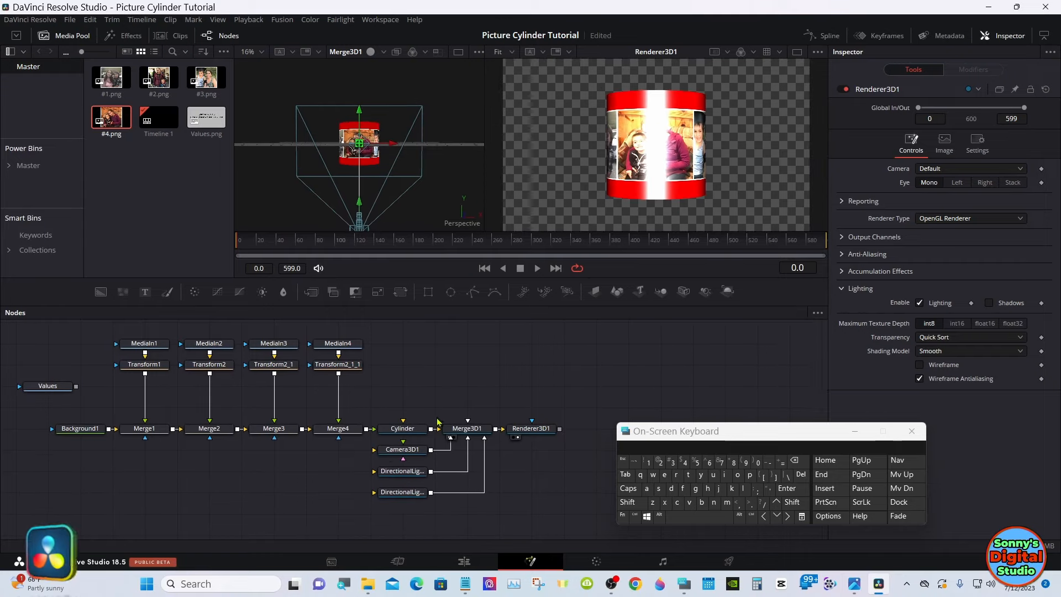
{"action": "left_click", "coordinate": [402, 471]}
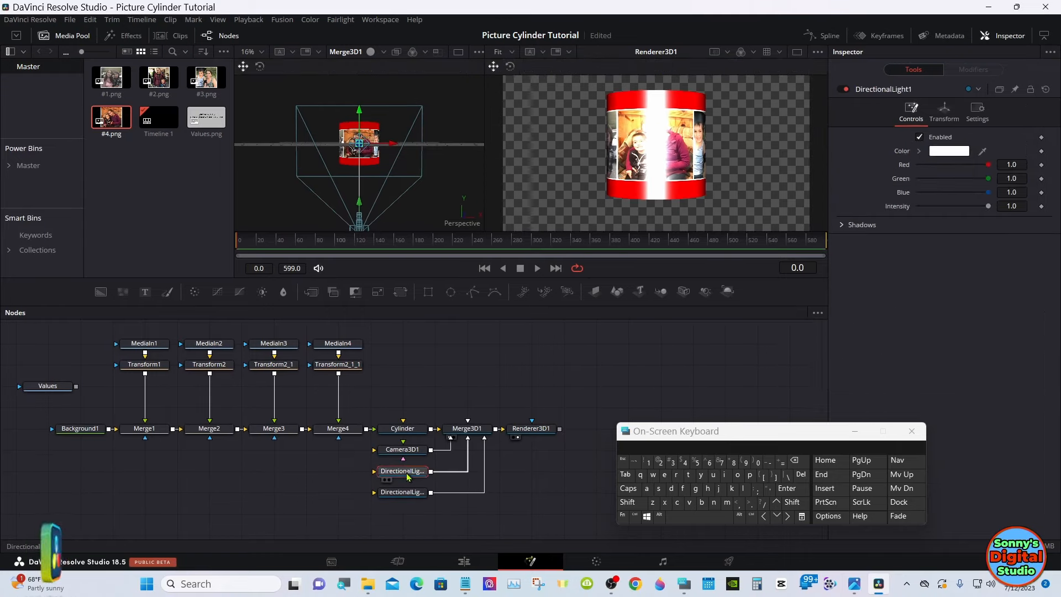
{"action": "right_click", "coordinate": [408, 477]}
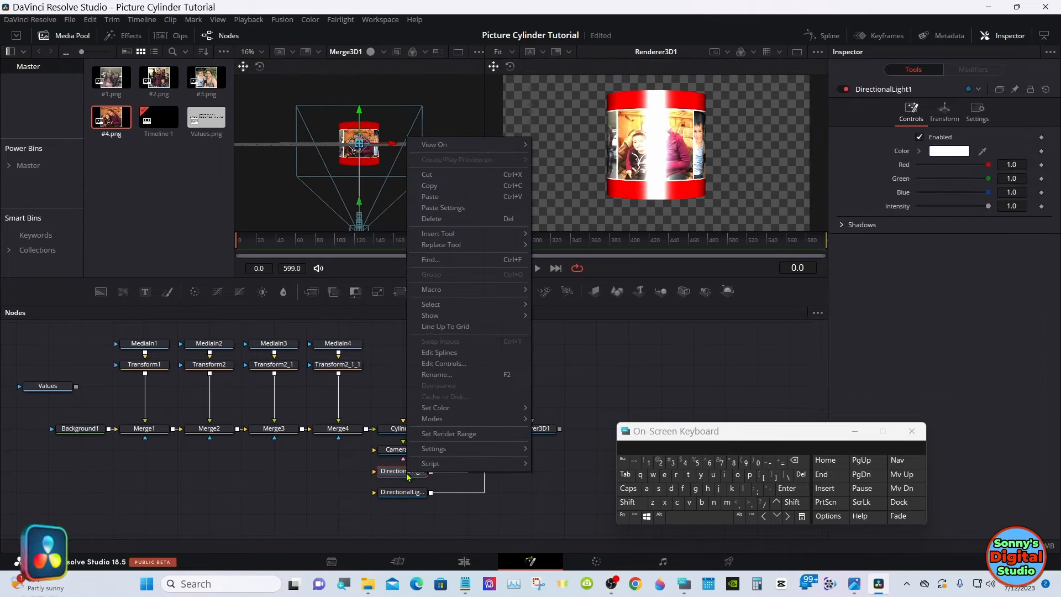
{"action": "left_click", "coordinate": [439, 377]}
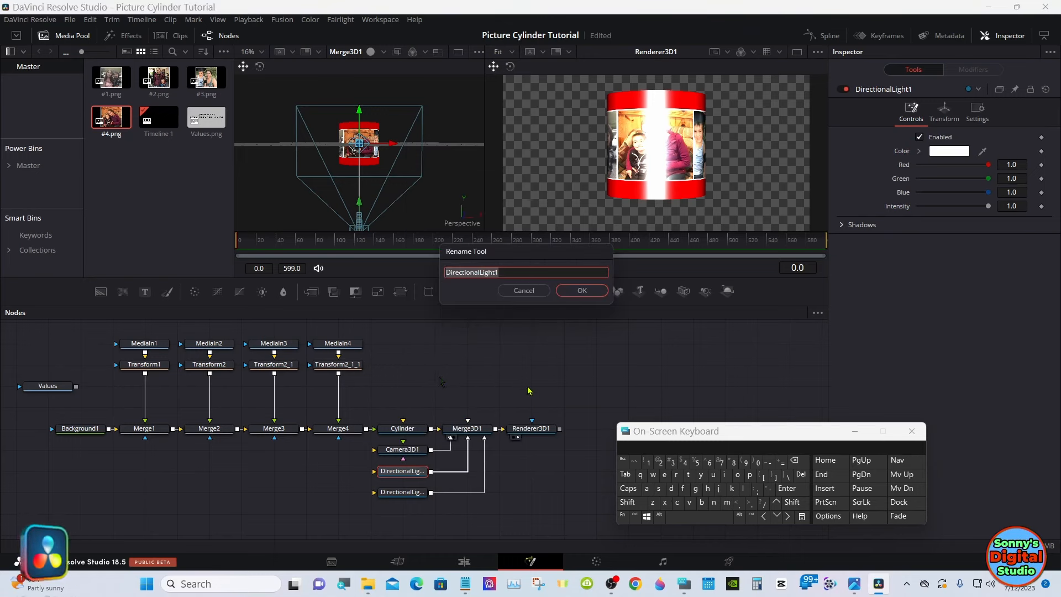
{"action": "left_click", "coordinate": [627, 502]}
{"action": "left_click", "coordinate": [744, 488]}
{"action": "left_click", "coordinate": [664, 475]}
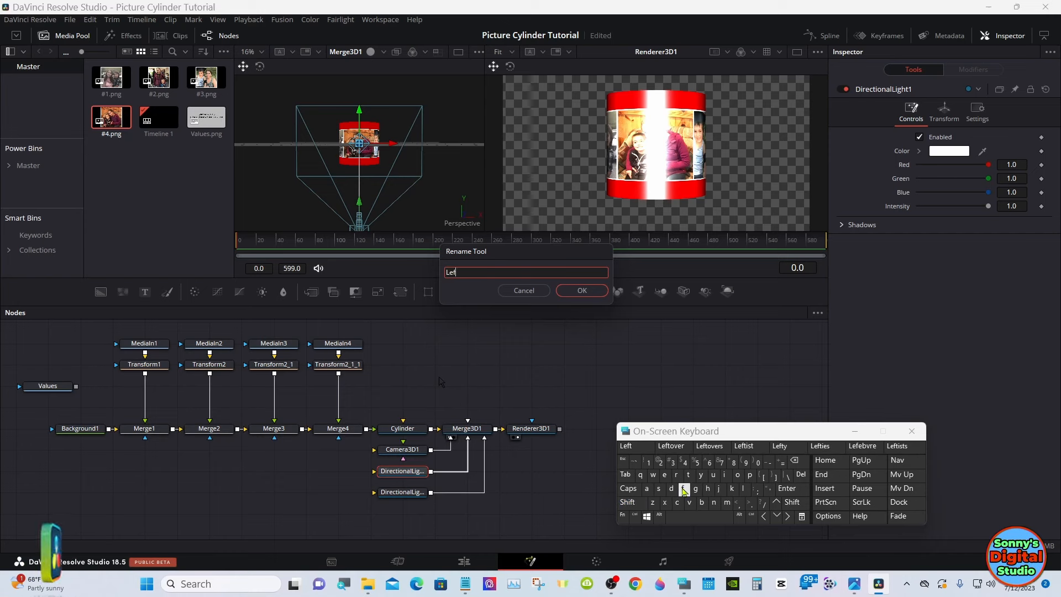
{"action": "left_click", "coordinate": [683, 488]}
{"action": "left_click", "coordinate": [688, 474]}
{"action": "left_click", "coordinate": [792, 502]}
{"action": "left_click", "coordinate": [768, 462]}
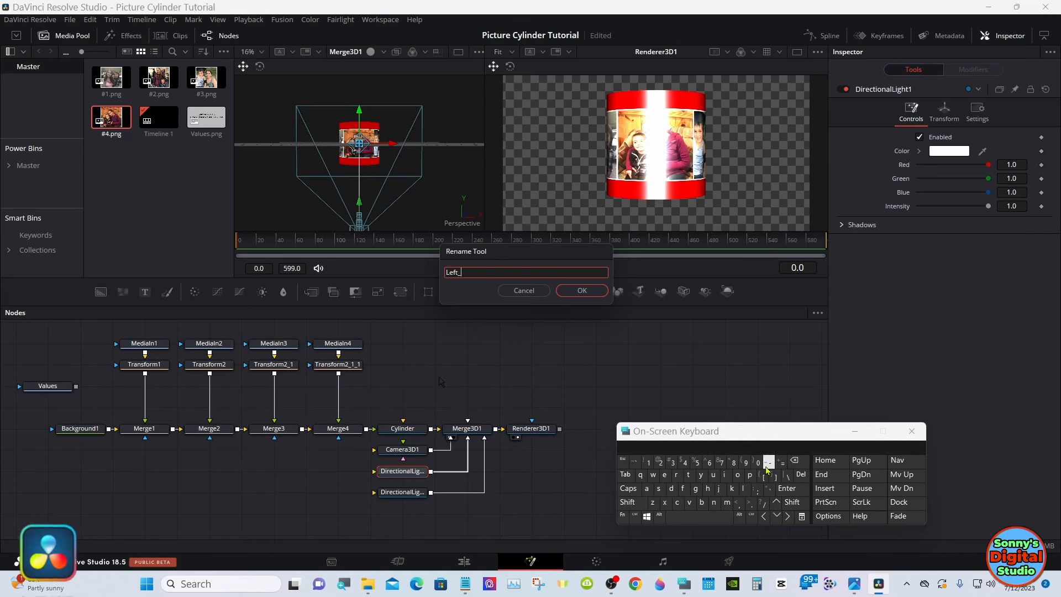
{"action": "left_click", "coordinate": [791, 501]}
{"action": "left_click", "coordinate": [743, 488]}
{"action": "left_click", "coordinate": [724, 474]}
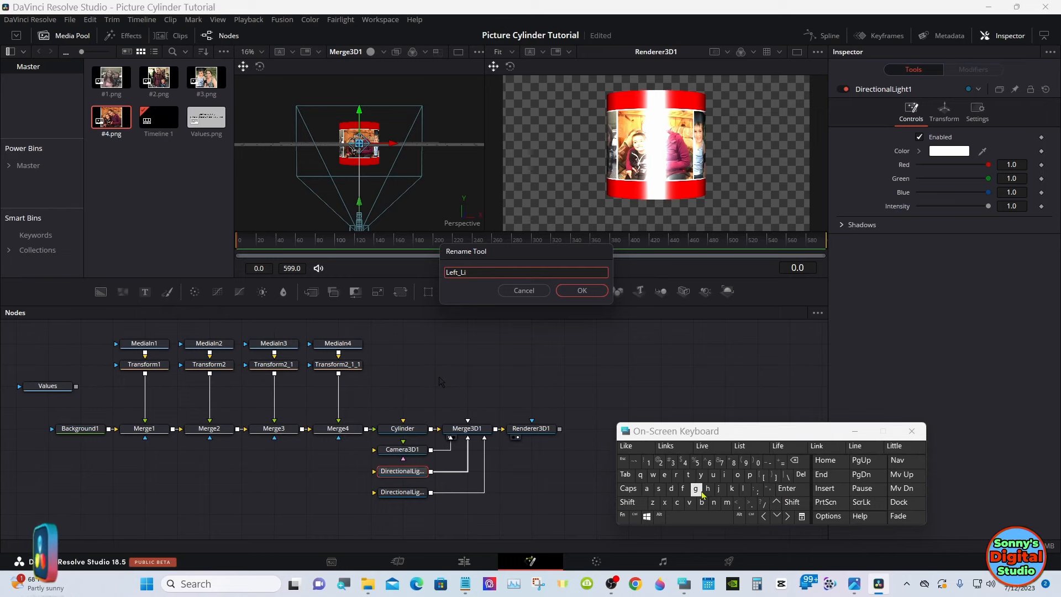
{"action": "left_click", "coordinate": [695, 488]}
{"action": "left_click", "coordinate": [707, 488]}
{"action": "left_click", "coordinate": [688, 474]}
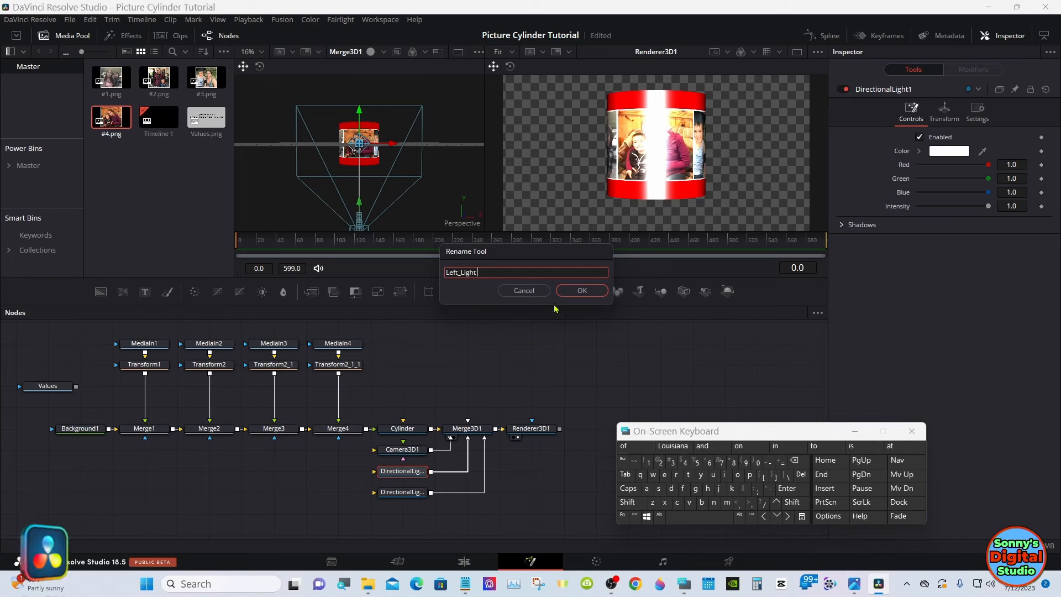
{"action": "left_click", "coordinate": [581, 291]}
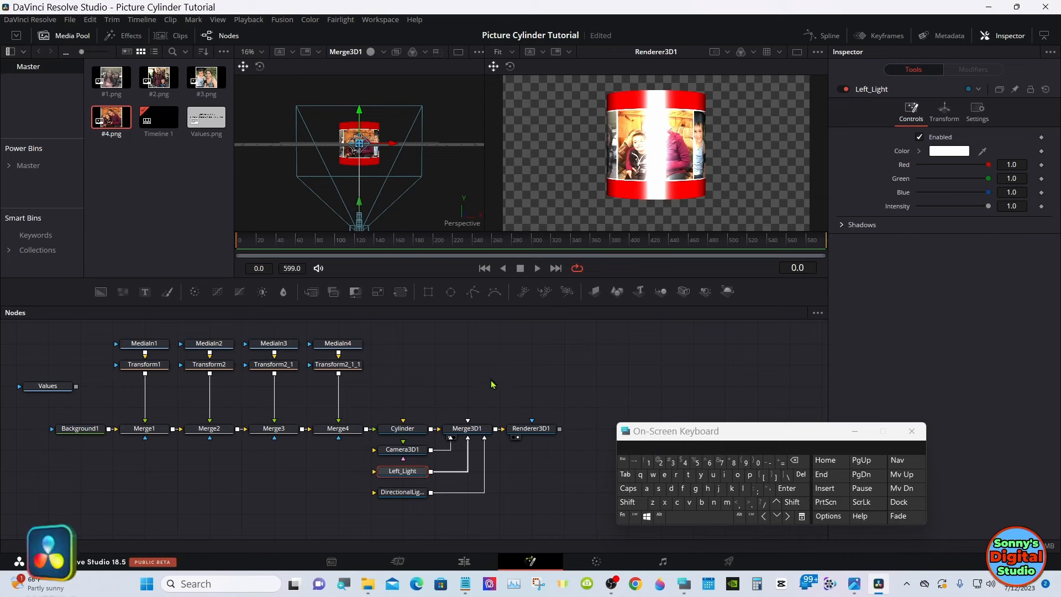
Rename the DirectionalLight2 node as Right_Light.
{"action": "right_click", "coordinate": [409, 497]}
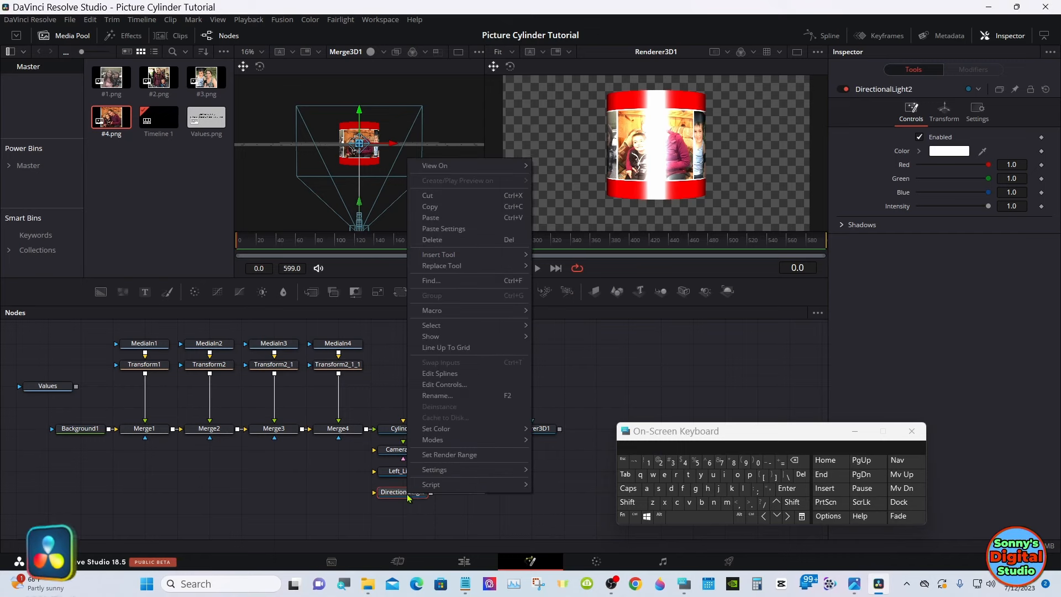
{"action": "left_click", "coordinate": [432, 395]}
{"action": "left_click", "coordinate": [628, 502]}
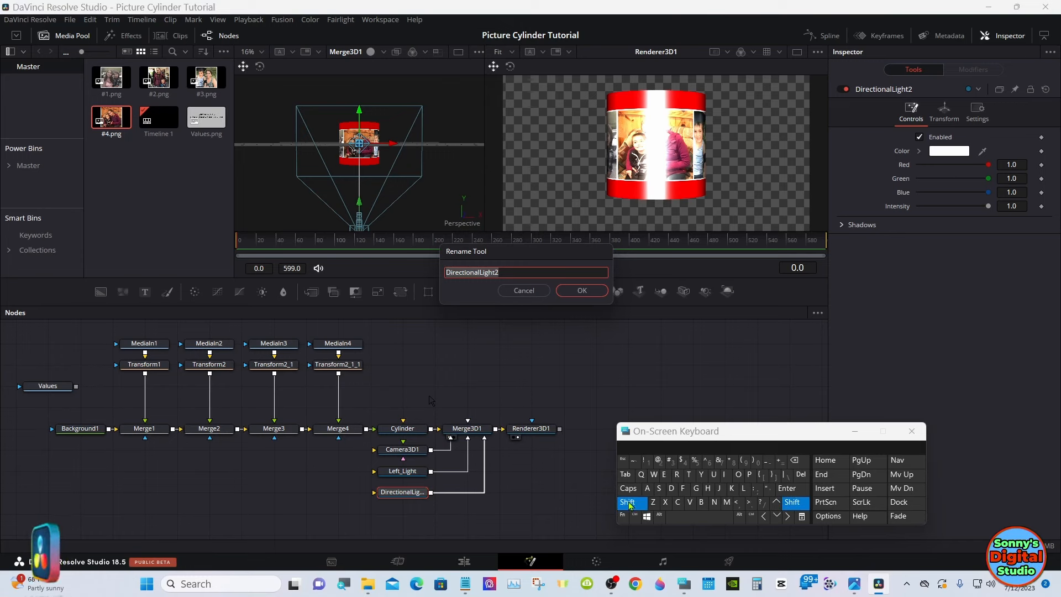
{"action": "left_click", "coordinate": [676, 475]}
{"action": "left_click", "coordinate": [724, 474]}
{"action": "left_click", "coordinate": [696, 488]}
{"action": "left_click", "coordinate": [707, 488]}
{"action": "left_click", "coordinate": [688, 474]}
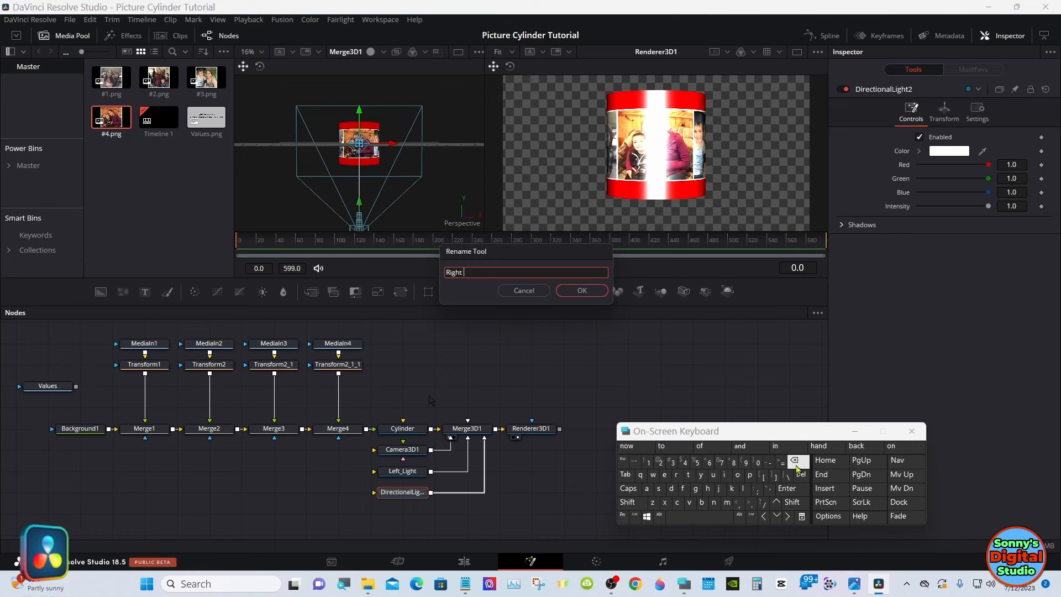
{"action": "left_click", "coordinate": [787, 503]}
{"action": "left_click", "coordinate": [768, 461]}
{"action": "left_click", "coordinate": [790, 503]}
{"action": "left_click", "coordinate": [743, 489]}
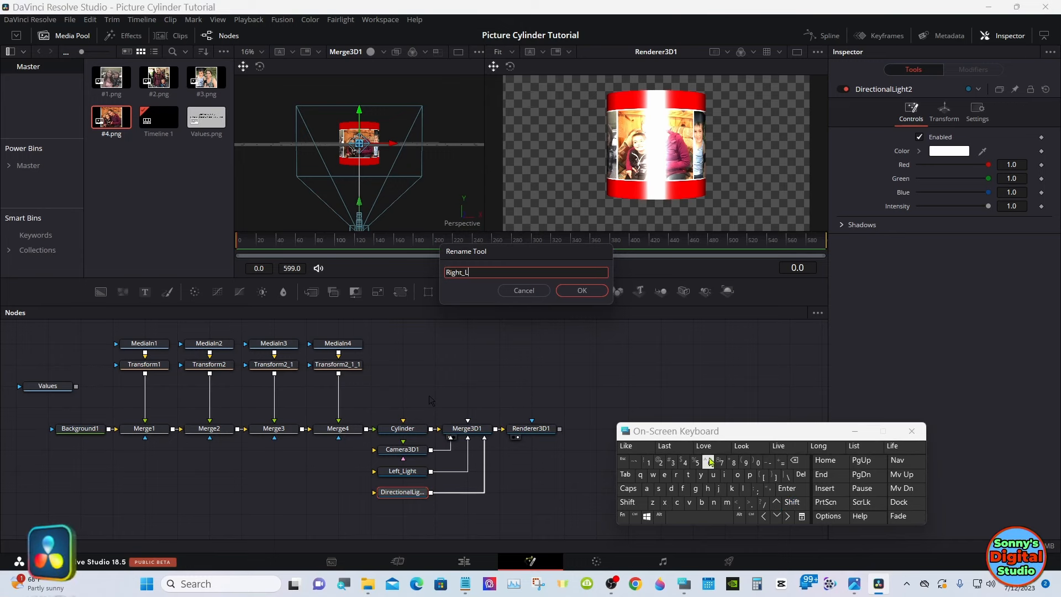
{"action": "left_click", "coordinate": [723, 475]}
{"action": "left_click", "coordinate": [696, 488]}
{"action": "left_click", "coordinate": [628, 445]}
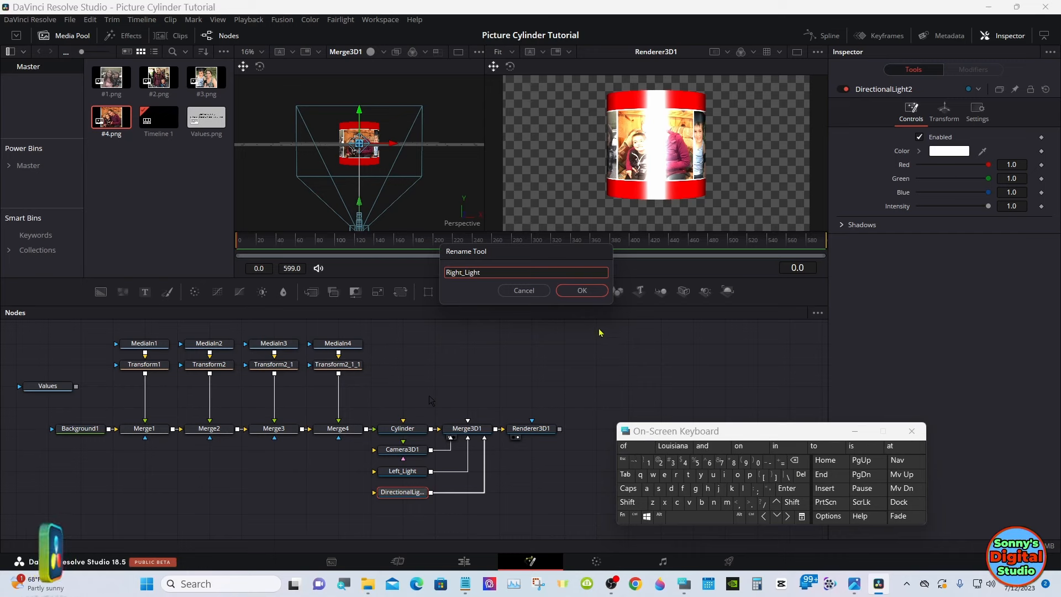
{"action": "left_click", "coordinate": [583, 291]}
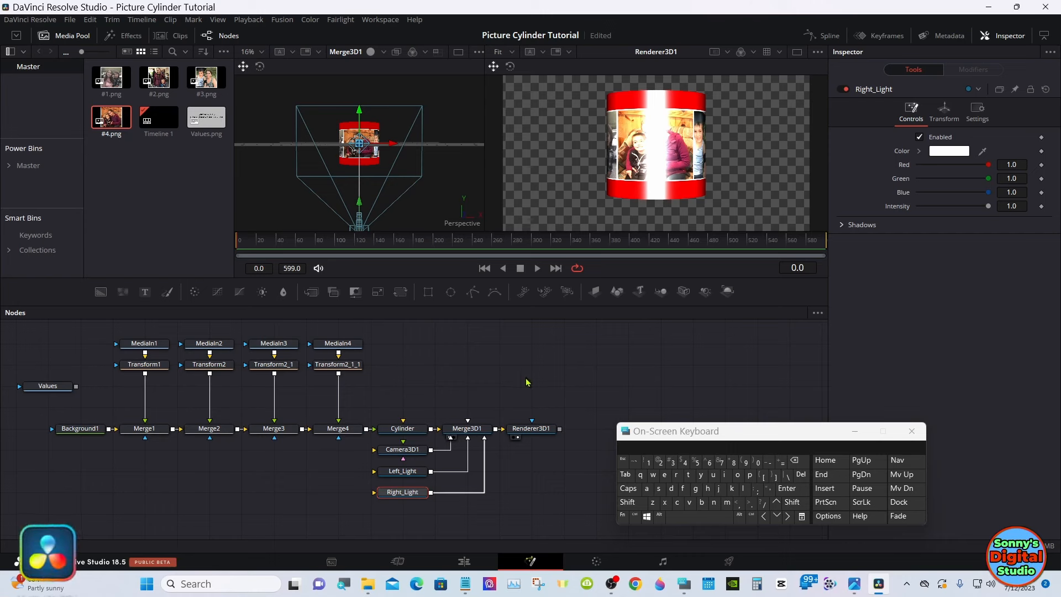
Move Left_Light forward to a Z translation of about 19.85 and enable Use Target for it.
{"action": "left_click", "coordinate": [403, 473]}
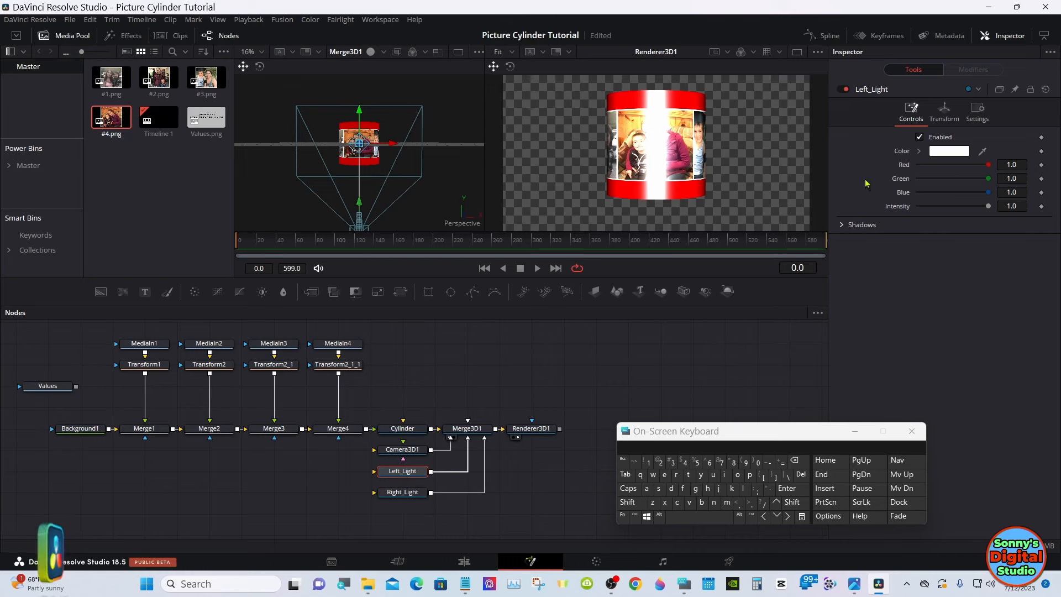
{"action": "left_click", "coordinate": [947, 118]}
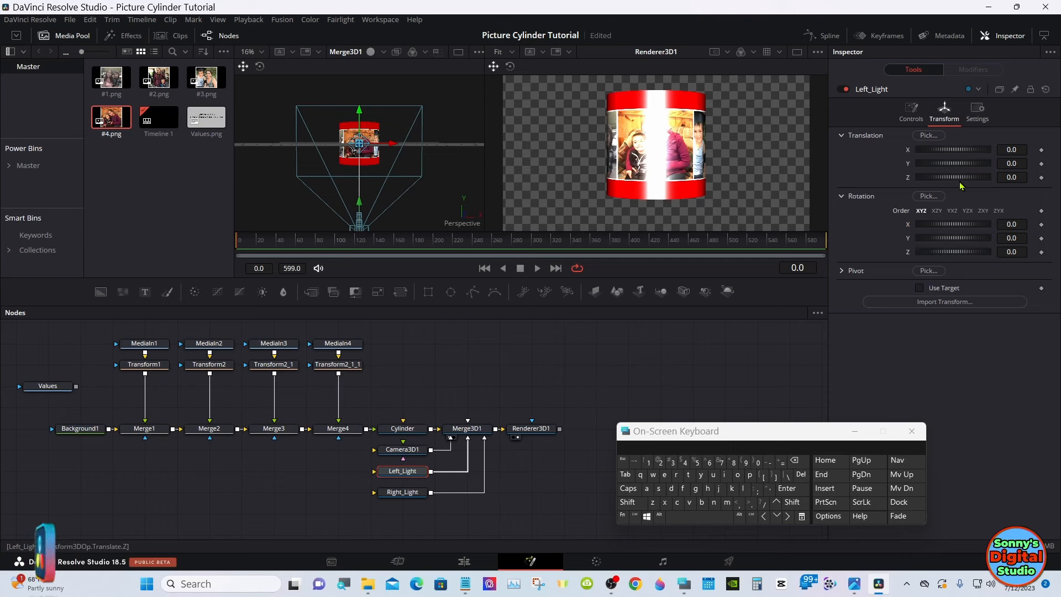
{"action": "left_click_drag", "start_coordinate": [956, 178], "coordinate": [997, 179]}
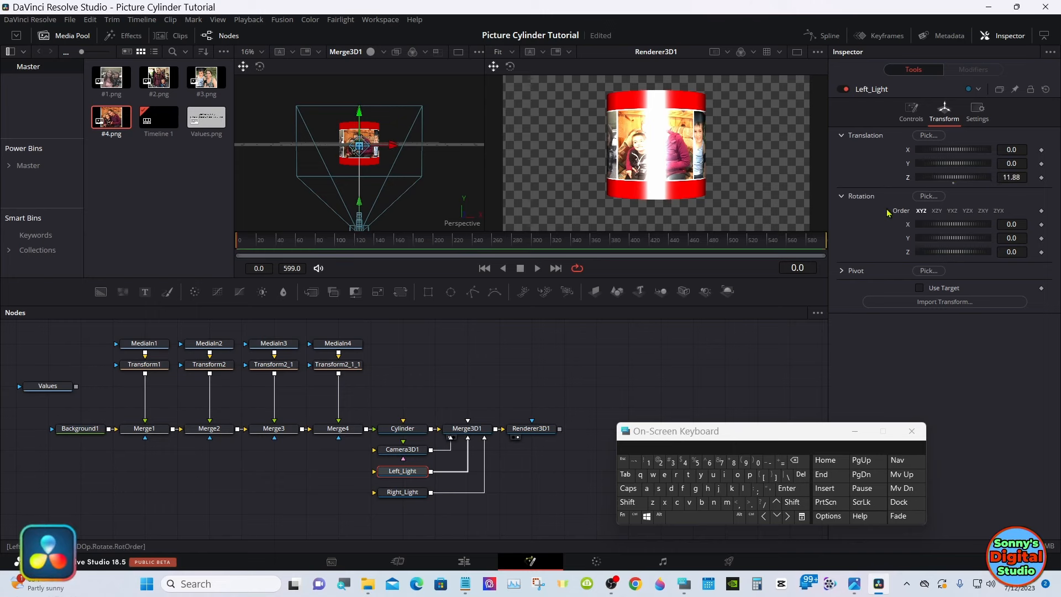
{"action": "left_click_drag", "start_coordinate": [941, 181], "coordinate": [973, 179]}
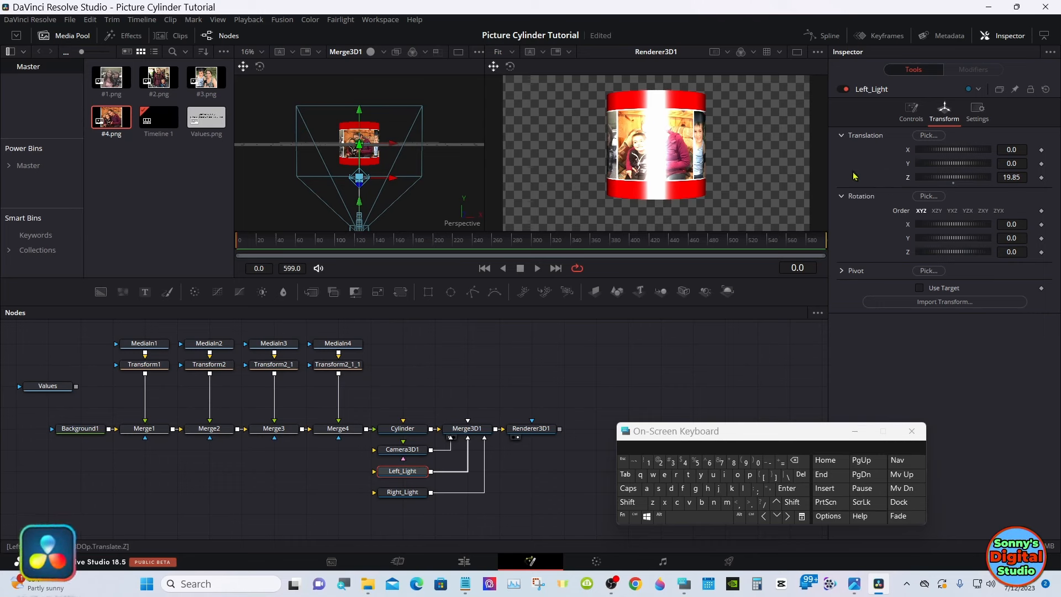
{"action": "left_click", "coordinate": [919, 289]}
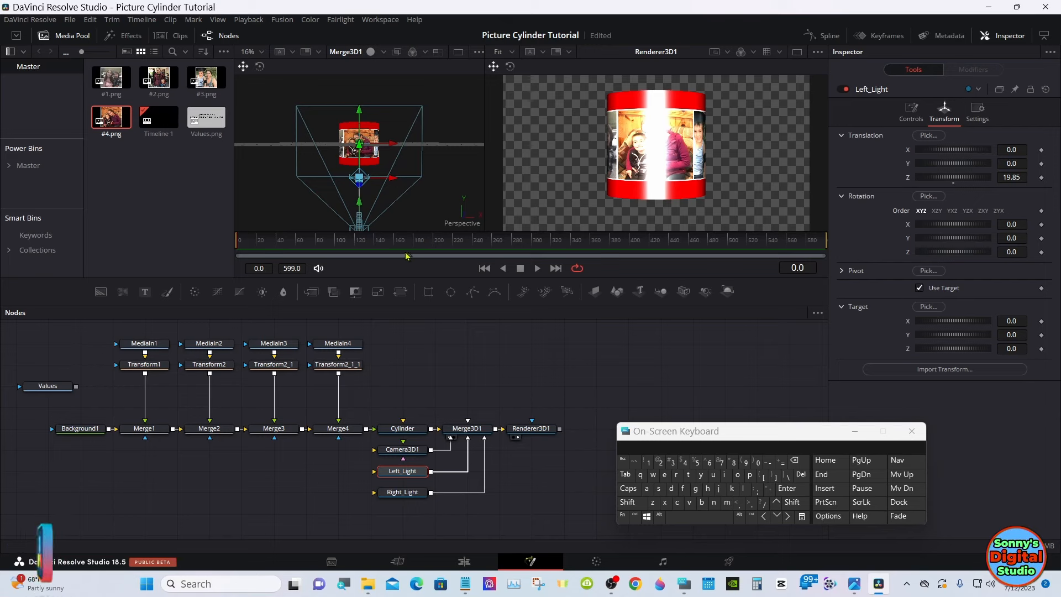
Enlarge the viewers slightly and orbit the Merge3D1 view a little sideways so the camera and light are seen at an angle.
{"action": "left_click_drag", "start_coordinate": [415, 278], "coordinate": [416, 293]}
{"action": "right_click", "coordinate": [410, 169]}
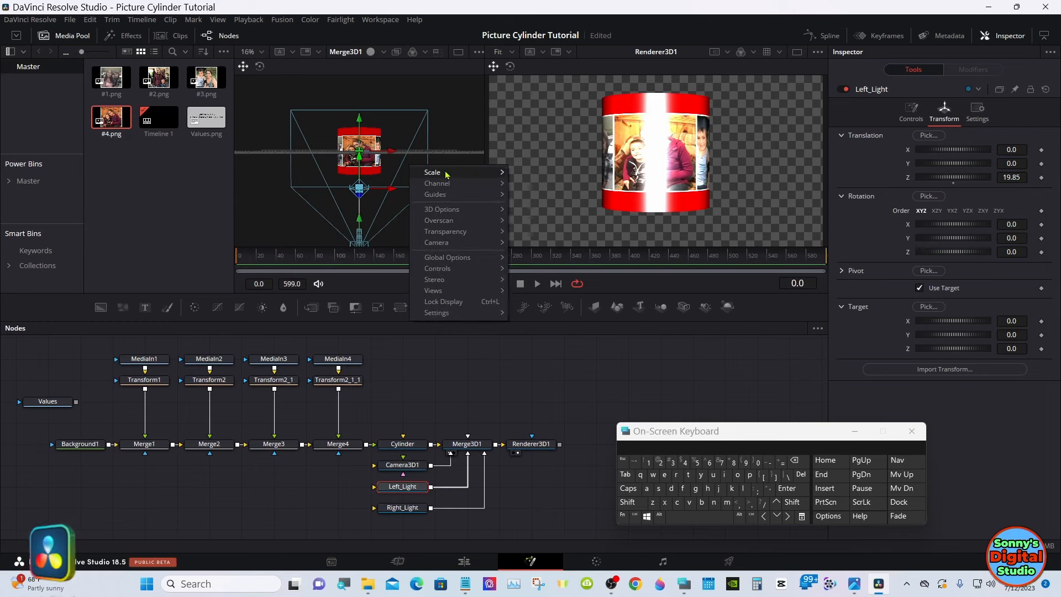
{"action": "mouse_move", "coordinate": [481, 173]}
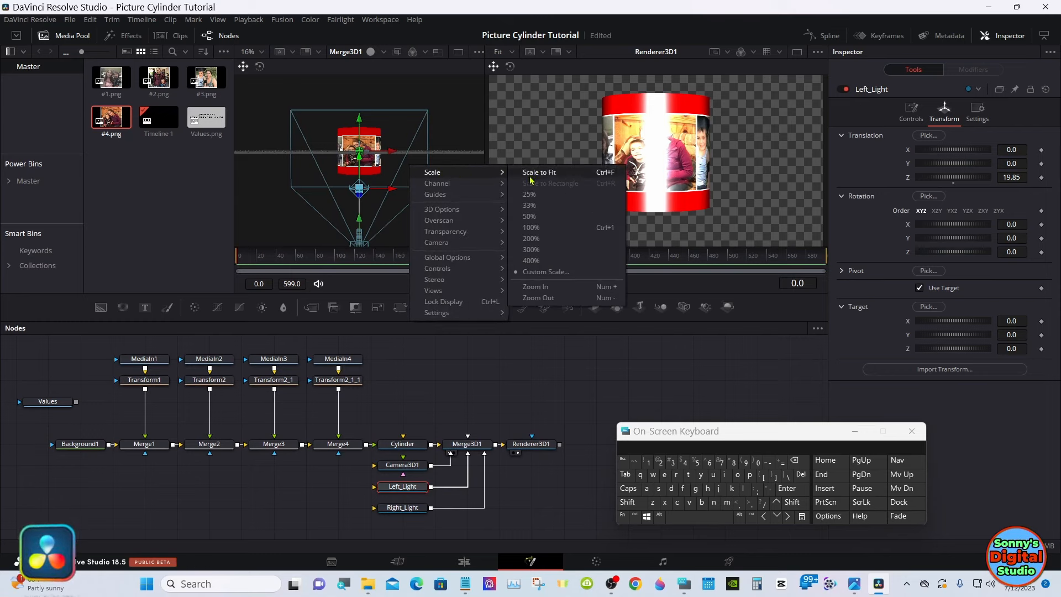
{"action": "left_click", "coordinate": [628, 502]}
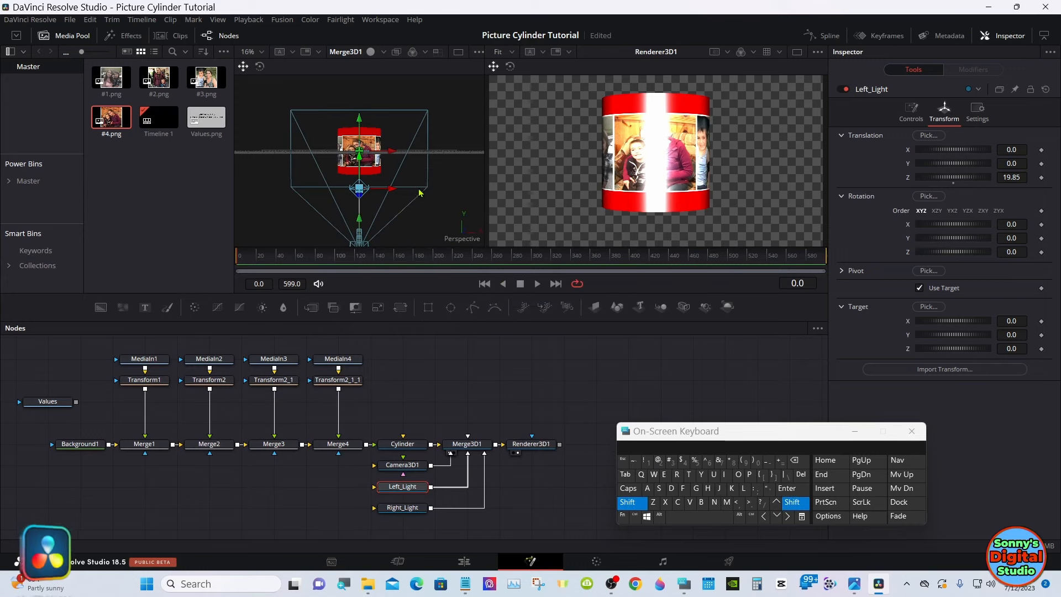
{"action": "mouse_move", "coordinate": [417, 183]}
{"action": "left_mouse_down"}
{"action": "mouse_move", "coordinate": [415, 226]}
{"action": "mouse_move", "coordinate": [414, 142]}
{"action": "mouse_move", "coordinate": [416, 183]}
{"action": "left_mouse_up"}
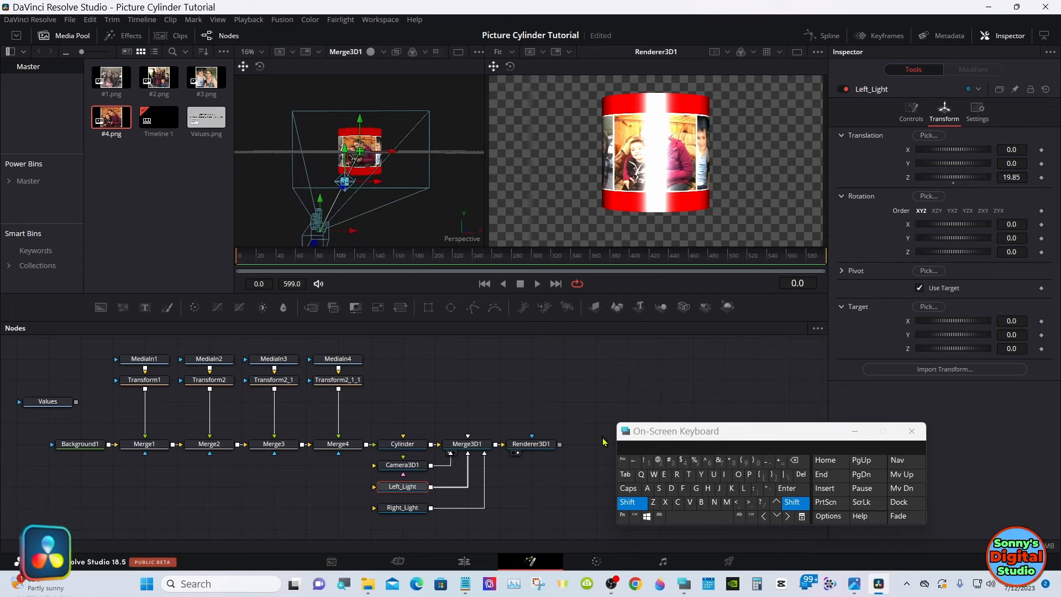
{"action": "left_click", "coordinate": [630, 504]}
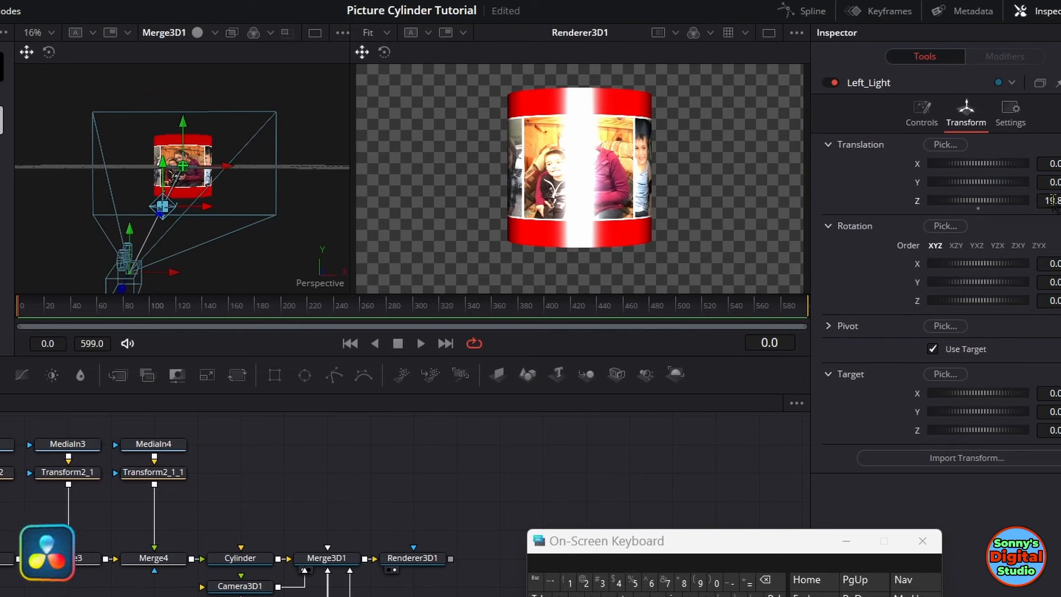
Place Left_Light at about X -0.72, Y 0.11, Z 19.6 and lower its intensity to about 0.307.
{"action": "left_click_drag", "start_coordinate": [1053, 201], "coordinate": [1041, 197]}
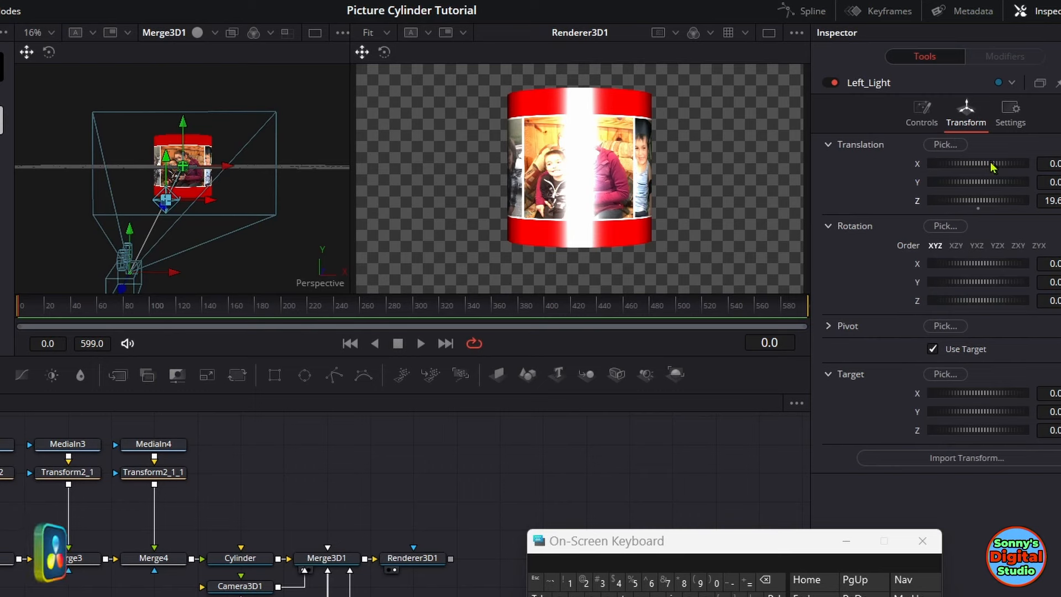
{"action": "mouse_move", "coordinate": [991, 166]}
{"action": "left_mouse_down"}
{"action": "mouse_move", "coordinate": [975, 165]}
{"action": "mouse_move", "coordinate": [978, 188]}
{"action": "mouse_move", "coordinate": [981, 169]}
{"action": "left_mouse_up"}
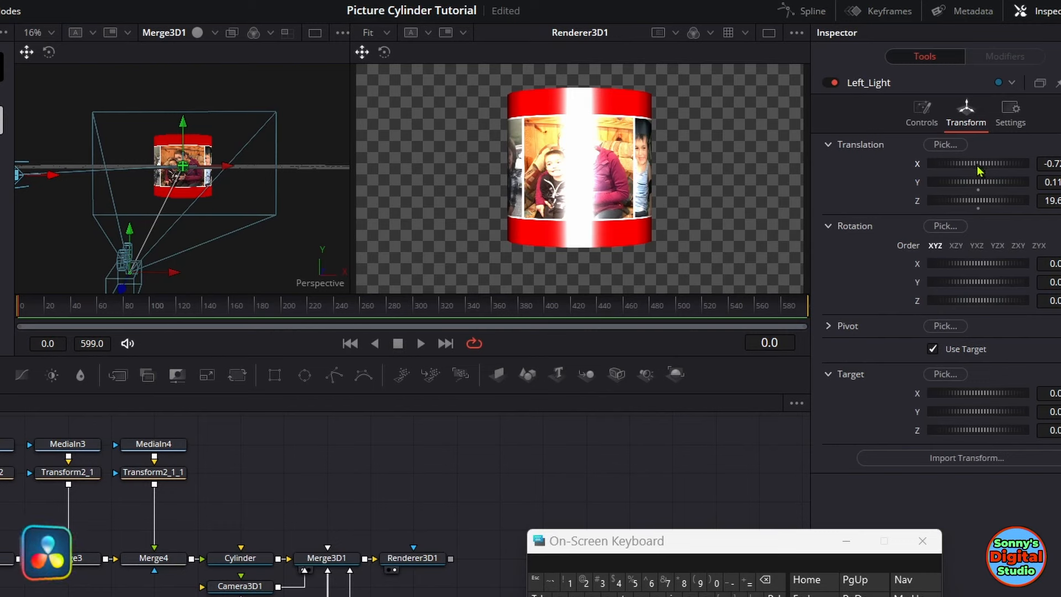
{"action": "left_click", "coordinate": [921, 117]}
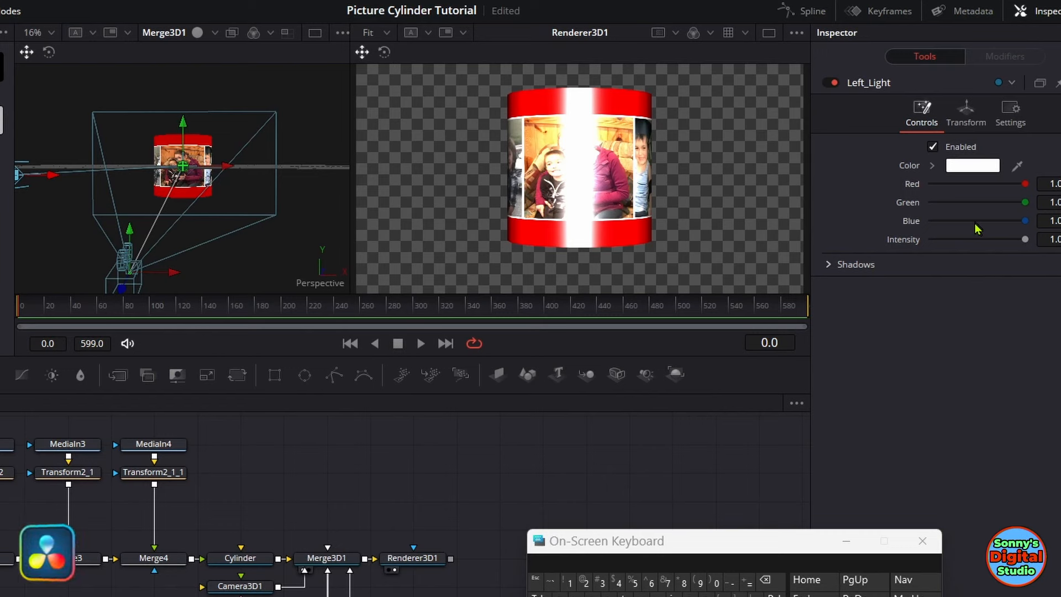
{"action": "left_click_drag", "start_coordinate": [1025, 239], "coordinate": [961, 239]}
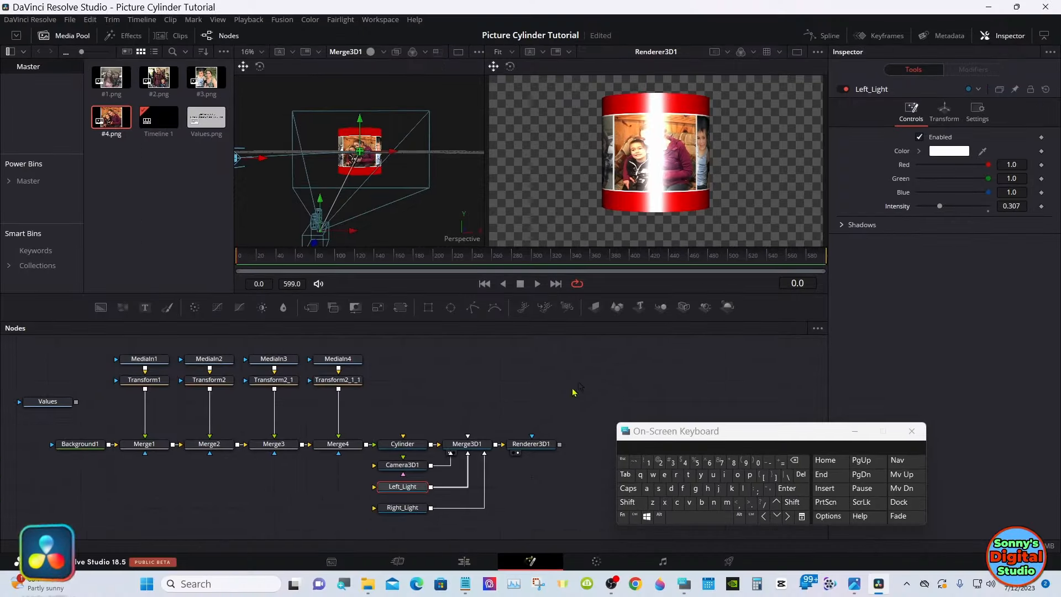
Place Right_Light on the other side of the cylinder at about X 0.522, Y 0.116, Z 19.71.
{"action": "left_click", "coordinate": [412, 512]}
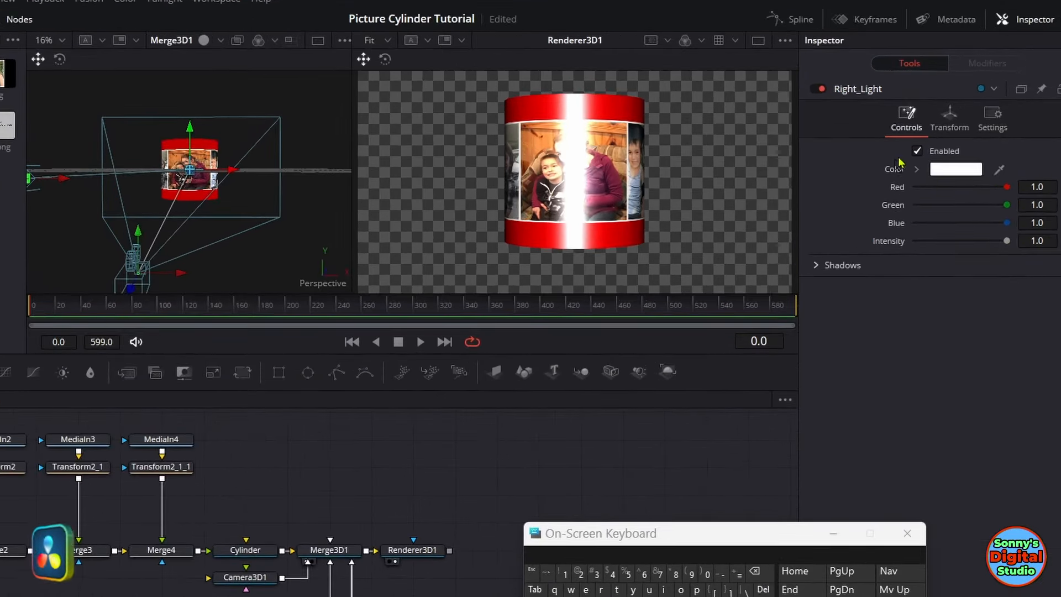
{"action": "left_click", "coordinate": [944, 117]}
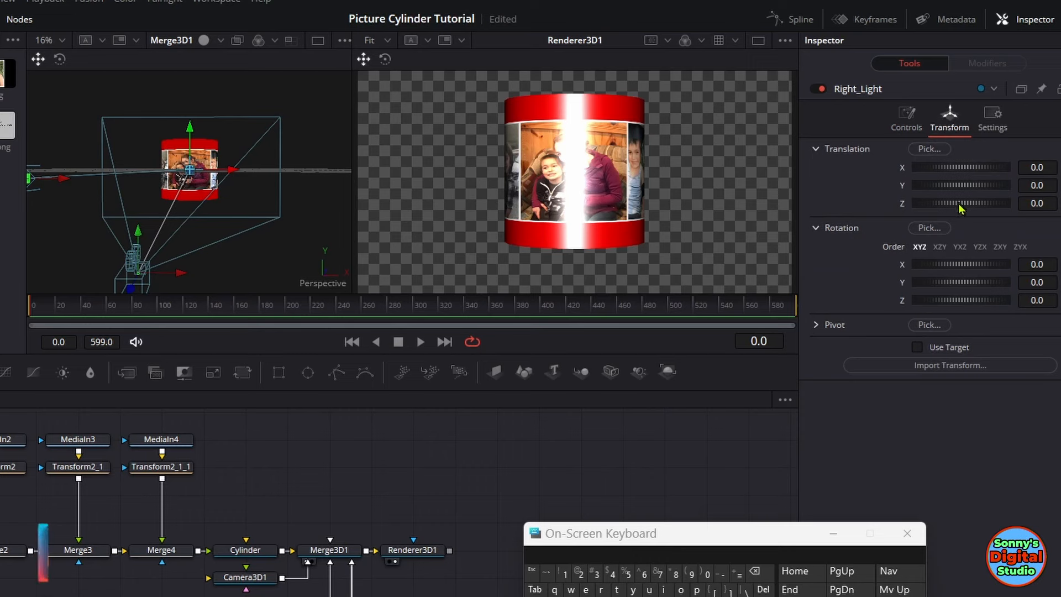
{"action": "left_click_drag", "start_coordinate": [960, 209], "coordinate": [1059, 202]}
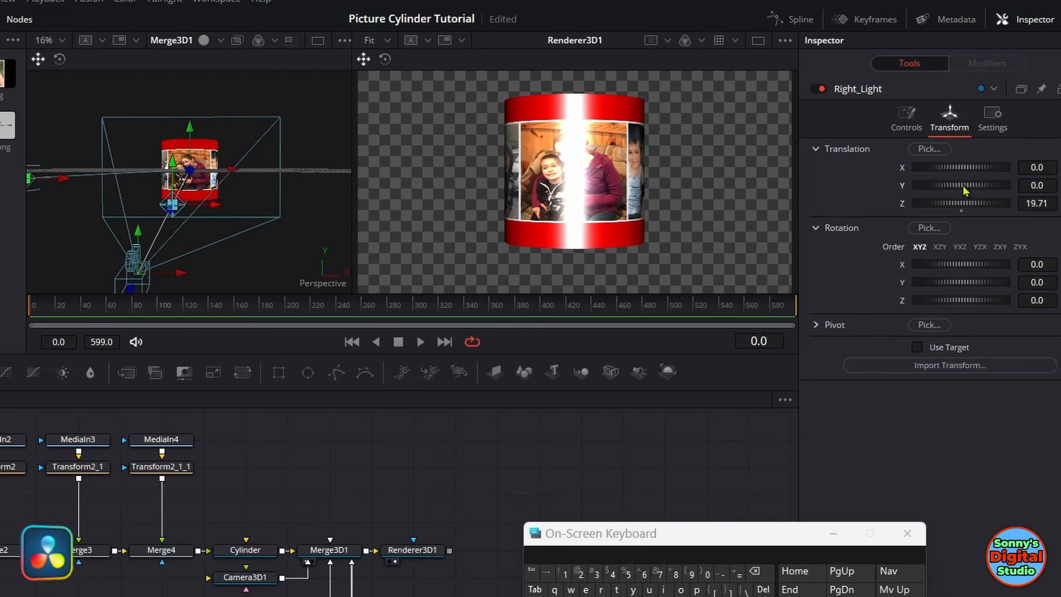
{"action": "left_click_drag", "start_coordinate": [964, 191], "coordinate": [966, 191]}
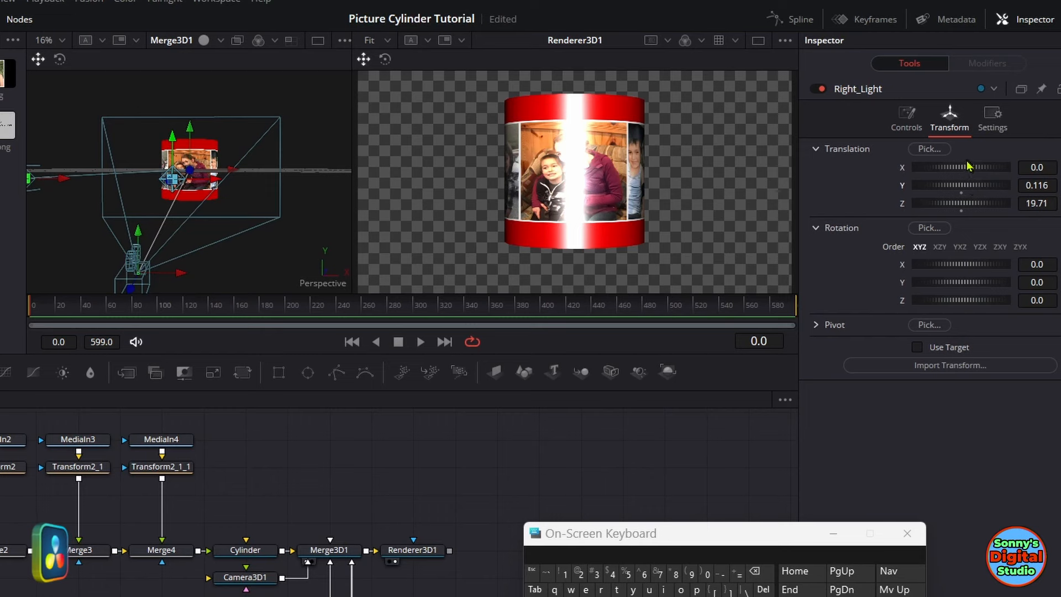
{"action": "left_click_drag", "start_coordinate": [977, 172], "coordinate": [993, 168]}
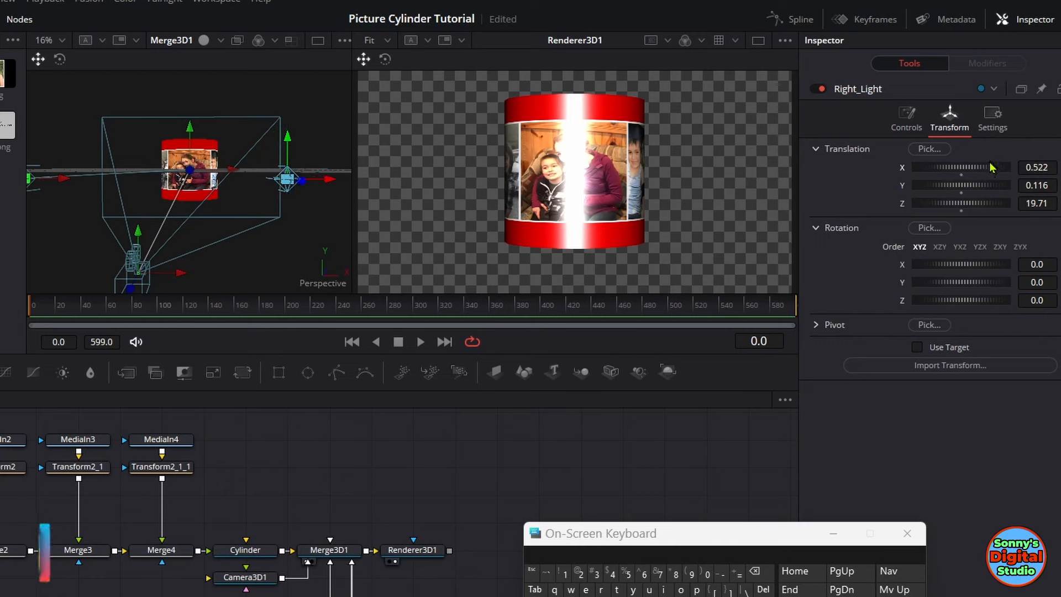
Balance the two lights by setting Right_Light's intensity to about 0.299 and Left_Light's to about 0.362.
{"action": "left_click", "coordinate": [921, 128]}
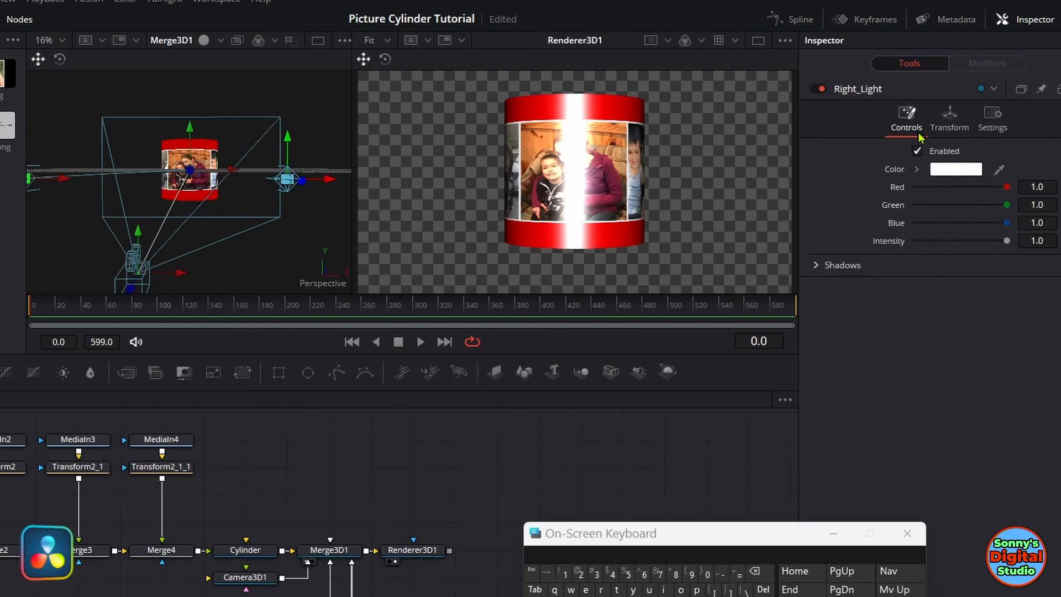
{"action": "left_click_drag", "start_coordinate": [983, 243], "coordinate": [942, 243]}
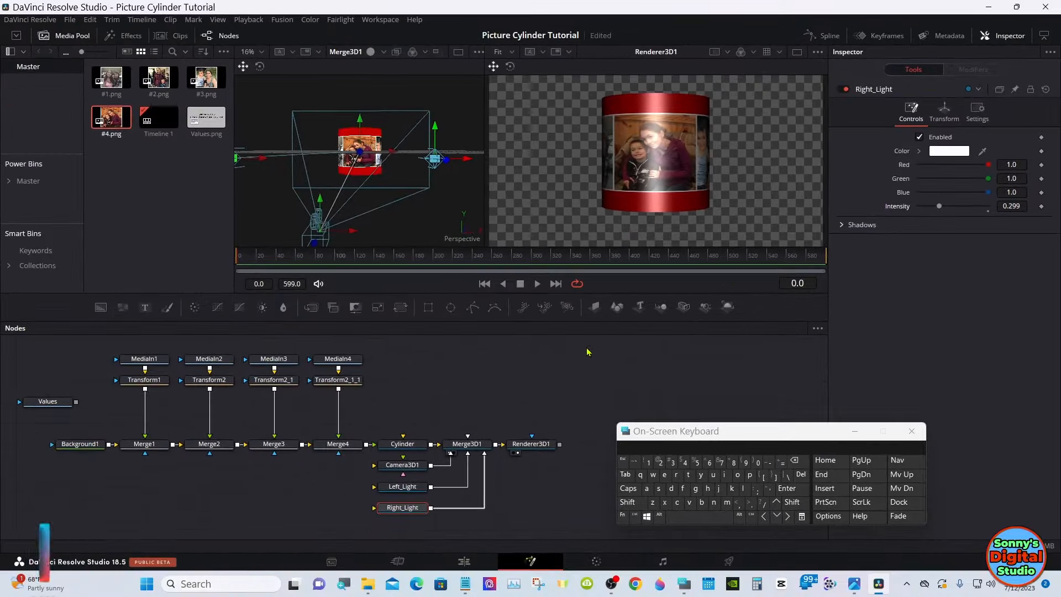
{"action": "left_click", "coordinate": [414, 489]}
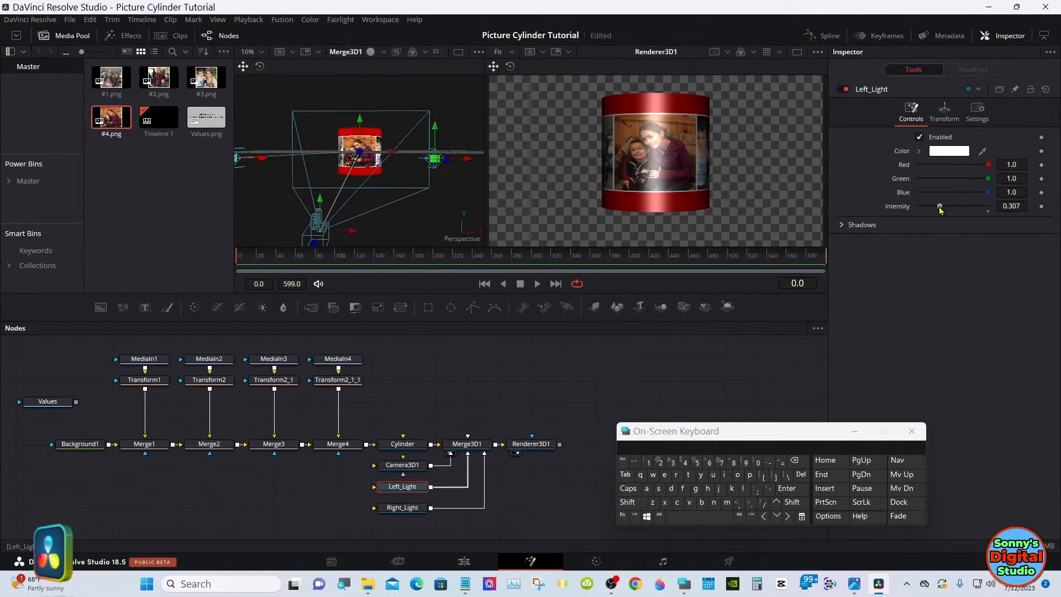
{"action": "left_click_drag", "start_coordinate": [940, 209], "coordinate": [943, 208]}
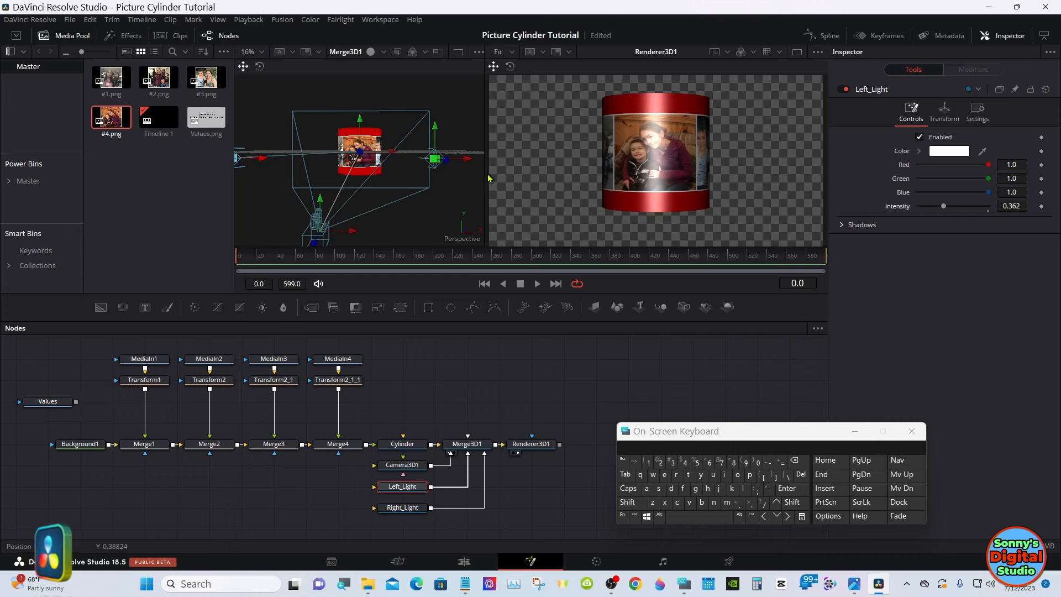
Widen the Merge3D1 viewer, scale its perspective view to fit, and zoom in one level to 12%.
{"action": "left_click_drag", "start_coordinate": [481, 174], "coordinate": [592, 175]}
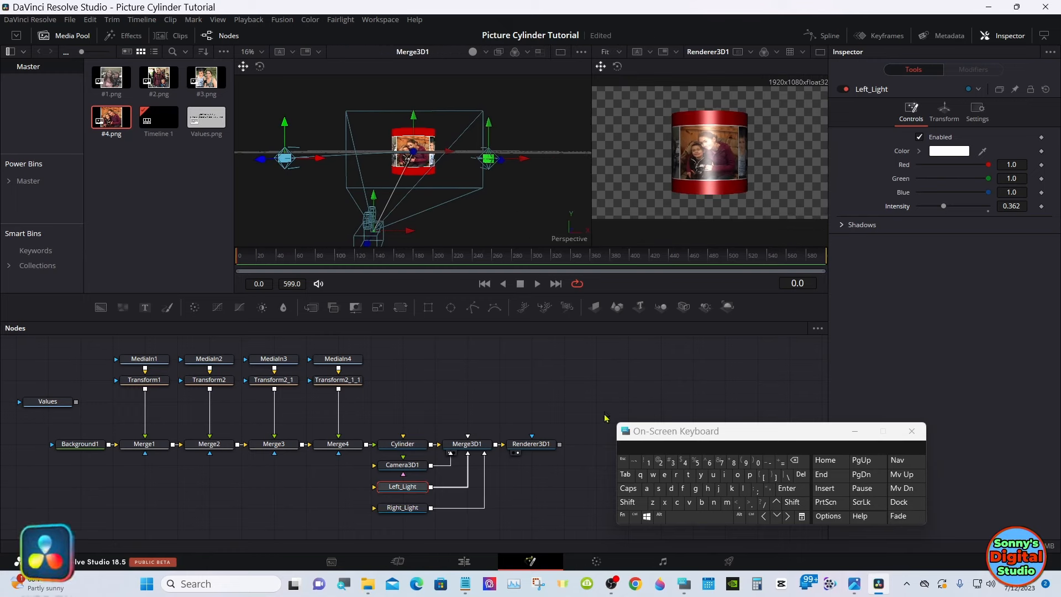
{"action": "left_click", "coordinate": [628, 502]}
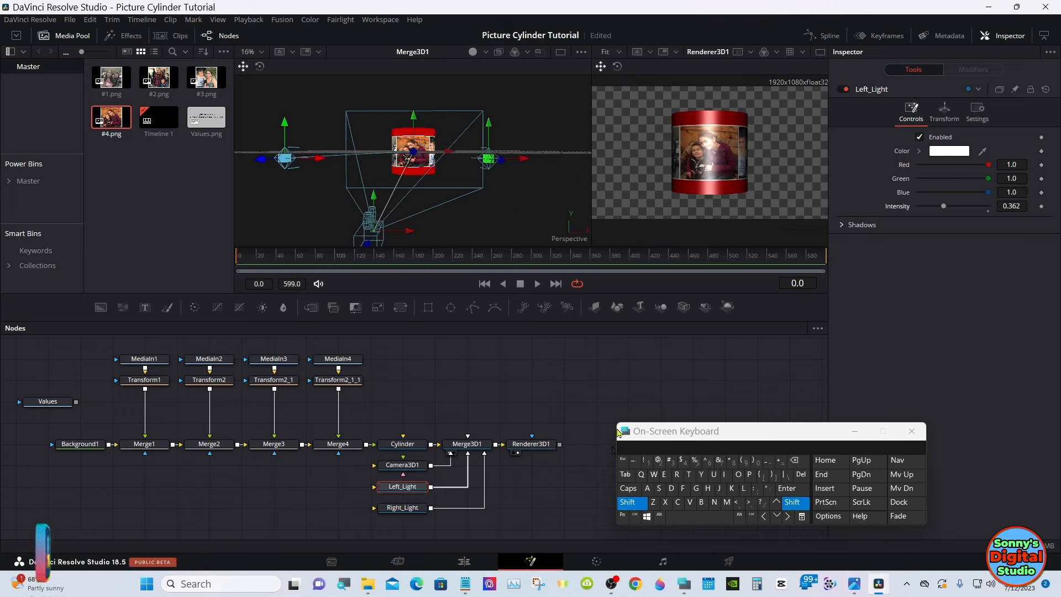
{"action": "left_click", "coordinate": [627, 502]}
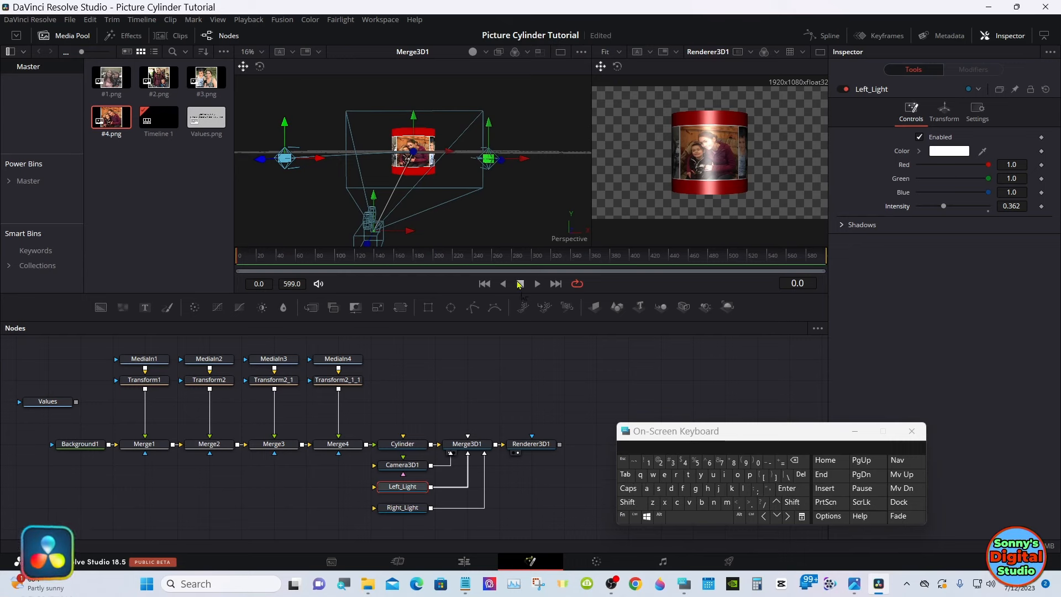
{"action": "right_click", "coordinate": [495, 211]}
{"action": "mouse_move", "coordinate": [547, 213]}
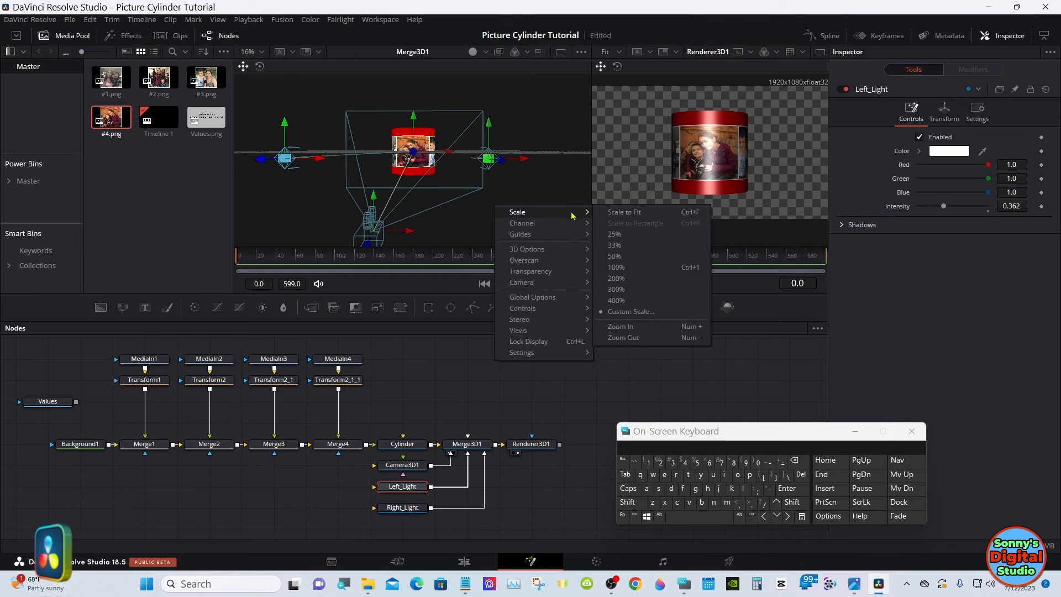
{"action": "left_click", "coordinate": [611, 213]}
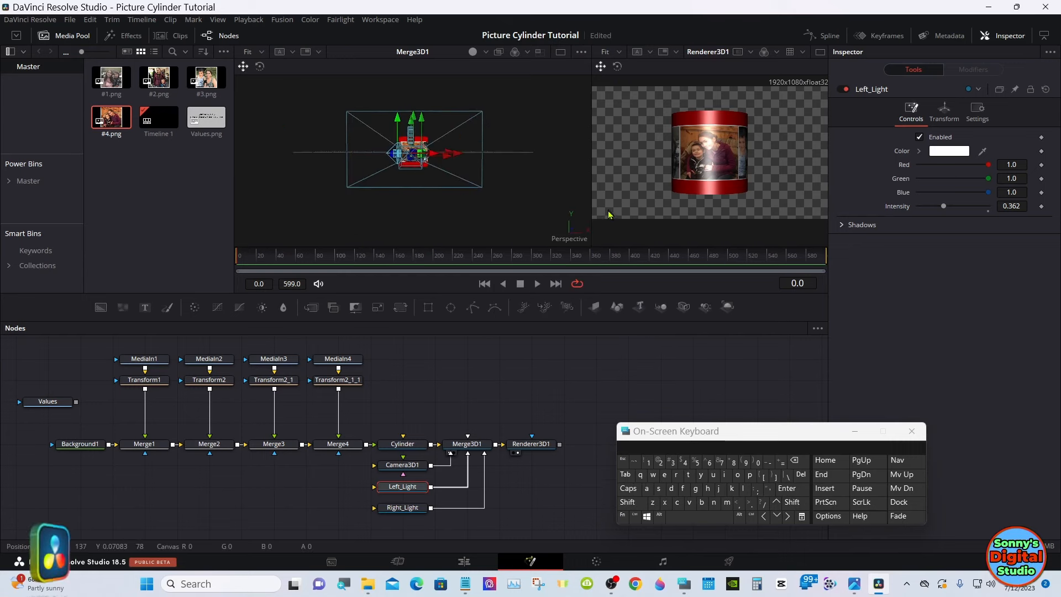
{"action": "right_click", "coordinate": [517, 167]}
{"action": "mouse_move", "coordinate": [575, 170]}
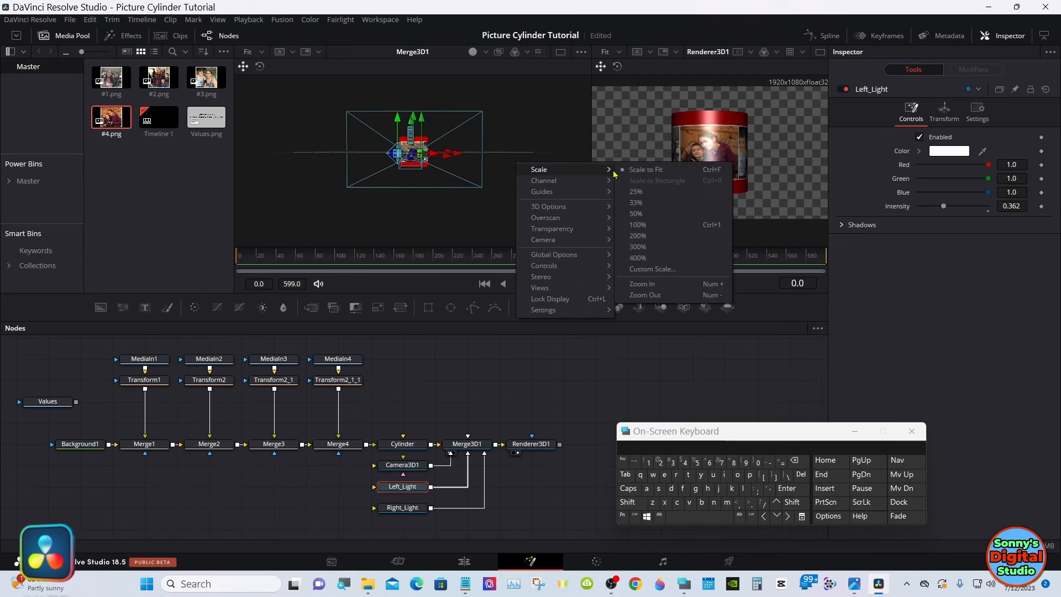
{"action": "left_click", "coordinate": [641, 284]}
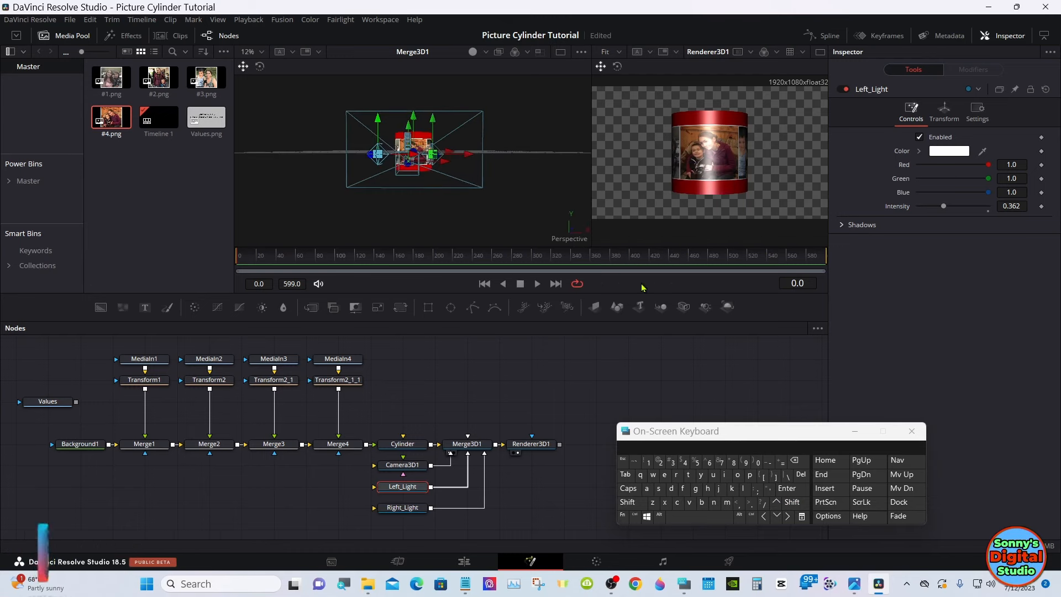
{"action": "right_click", "coordinate": [519, 170]}
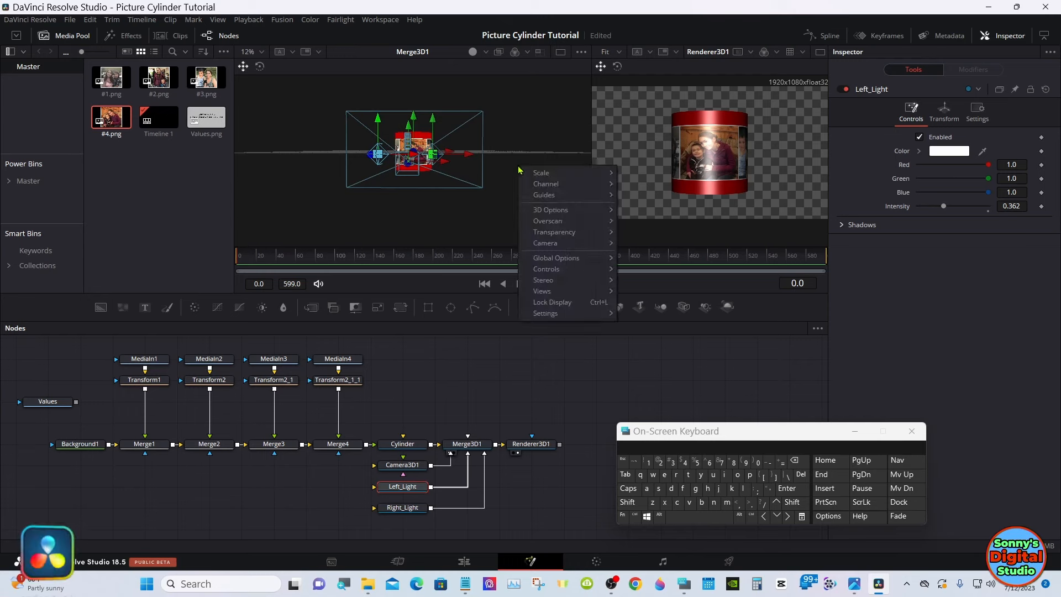
{"action": "mouse_move", "coordinate": [539, 173]}
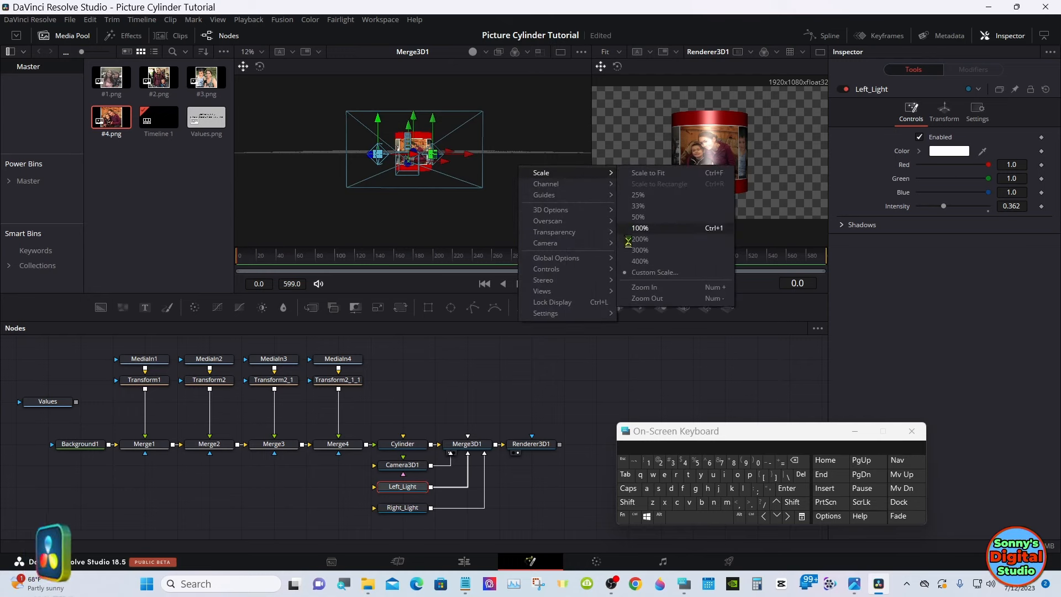
{"action": "left_click", "coordinate": [635, 287]}
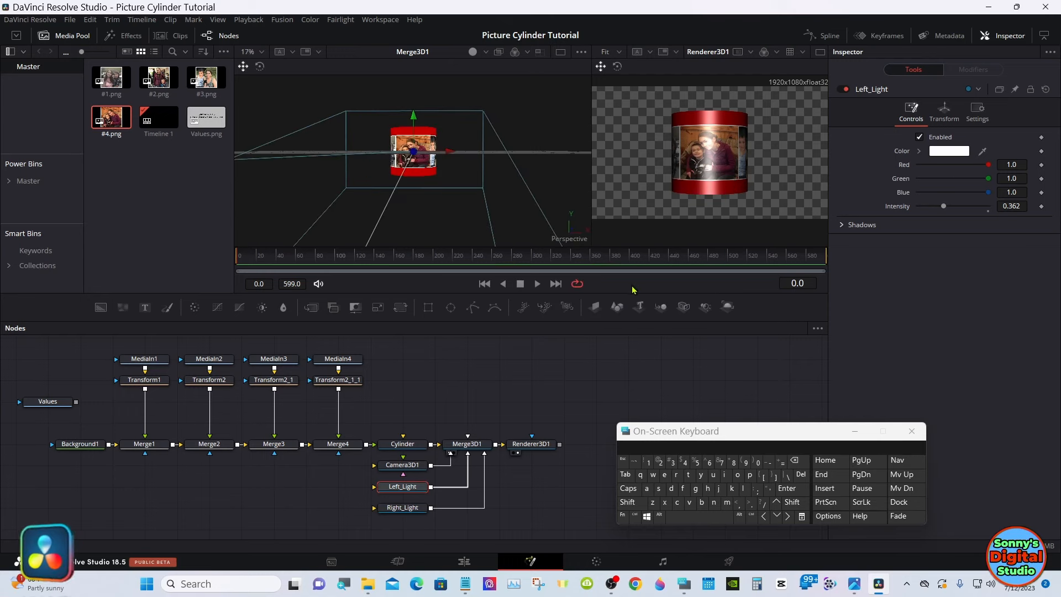
{"action": "right_click", "coordinate": [512, 196]}
{"action": "mouse_move", "coordinate": [531, 200]}
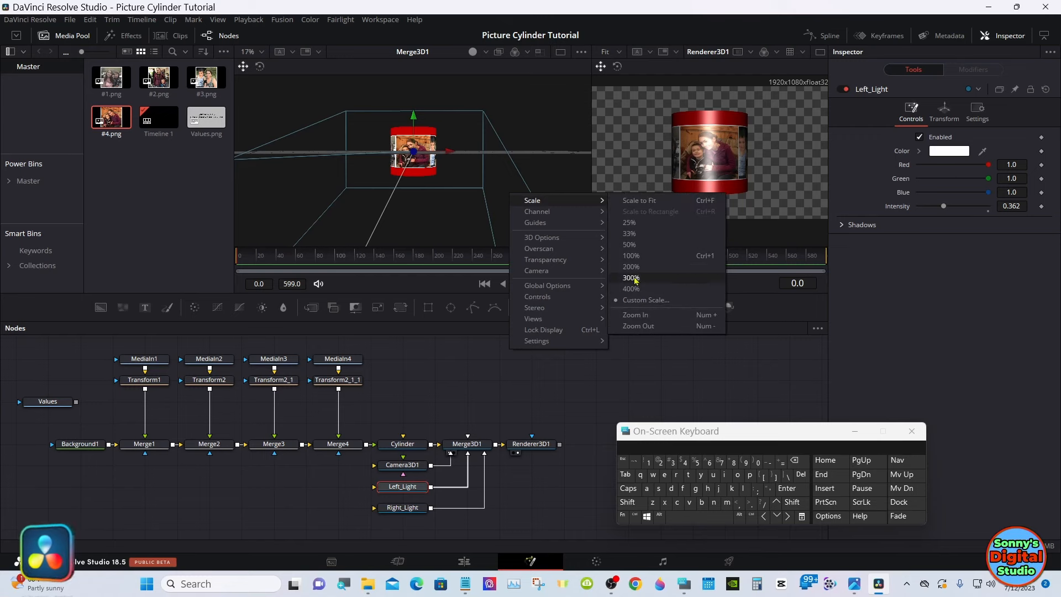
{"action": "left_click", "coordinate": [637, 326]}
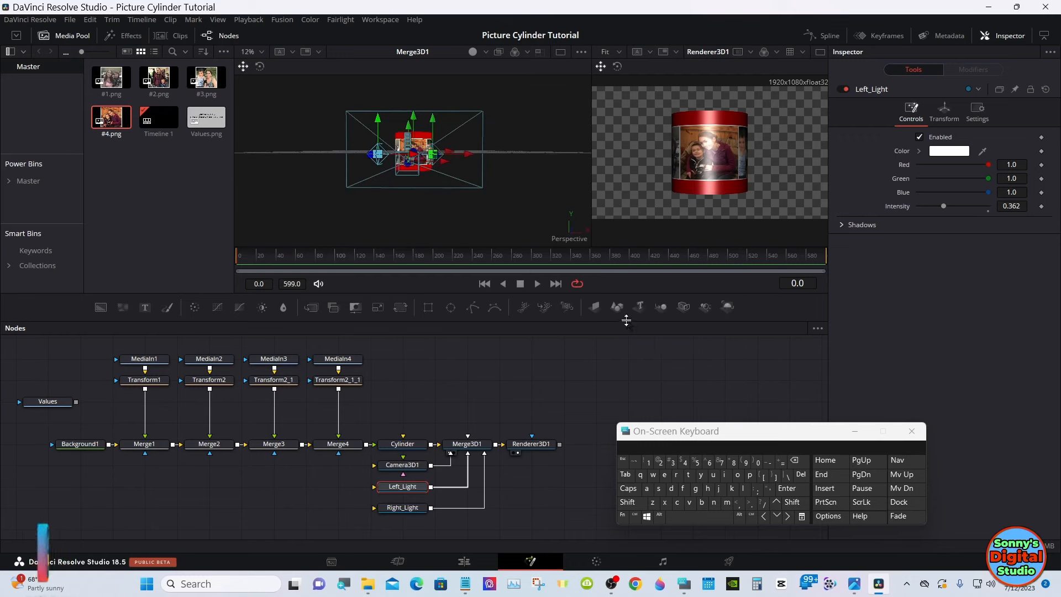
Move Left_Light up and outward by setting its translation to about X -2.435 and Y 2.232.
{"action": "left_click", "coordinate": [630, 502]}
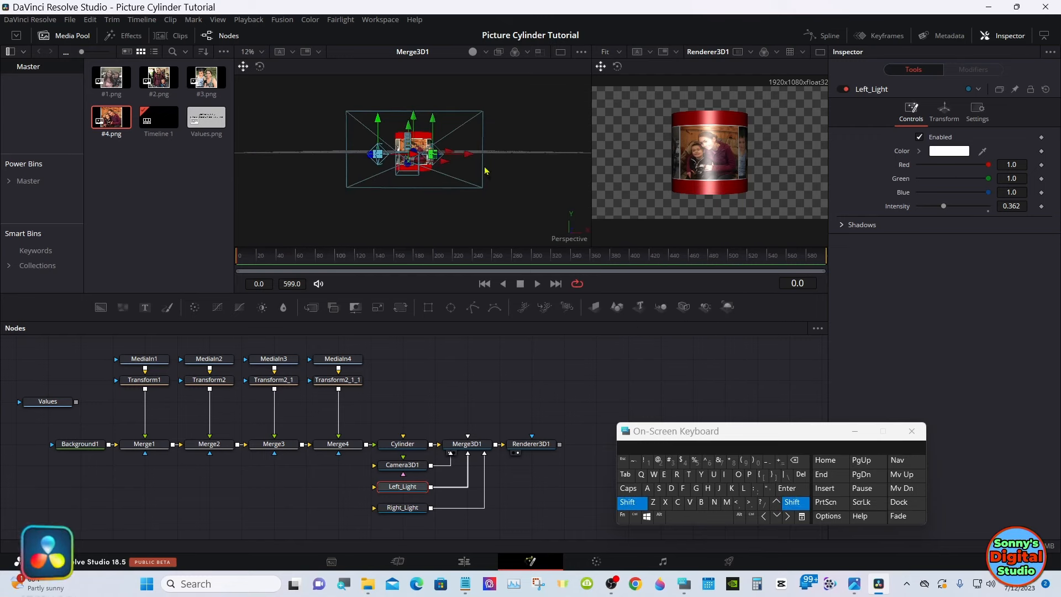
{"action": "left_click_drag", "start_coordinate": [486, 171], "coordinate": [487, 190]}
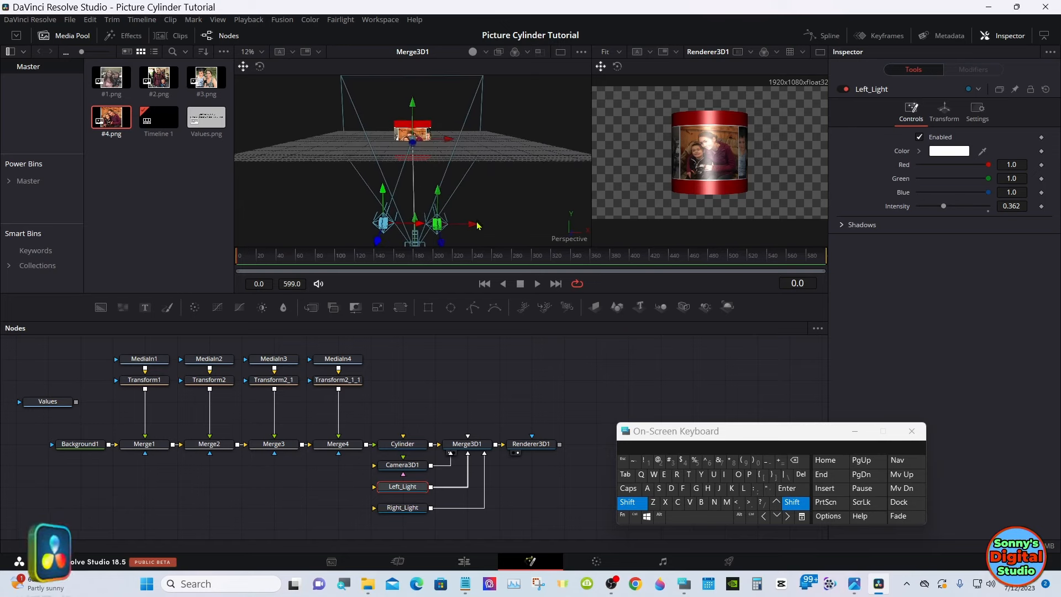
{"action": "left_click", "coordinate": [620, 500]}
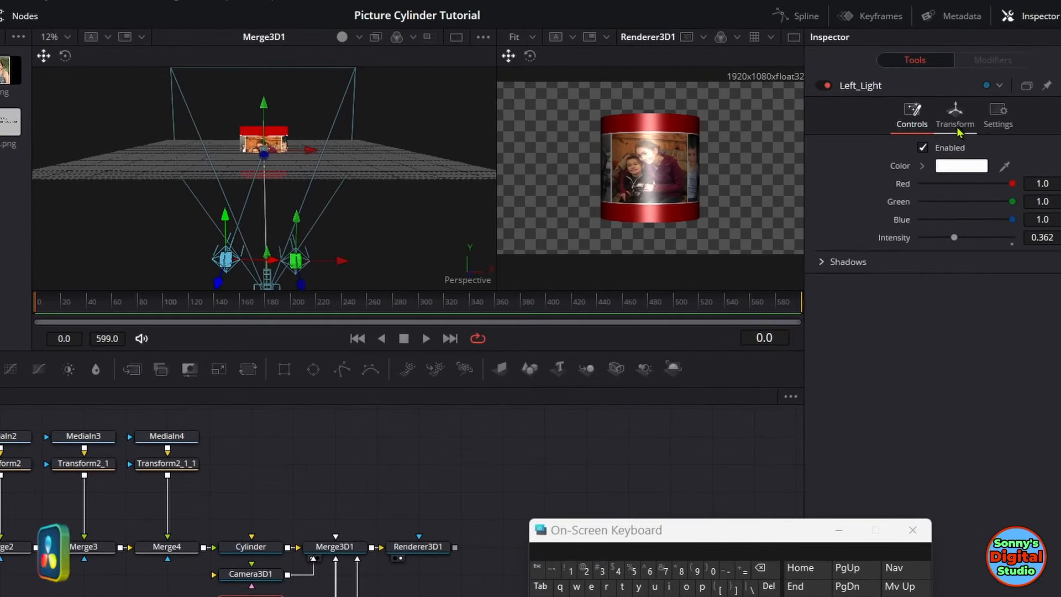
{"action": "left_click", "coordinate": [955, 124]}
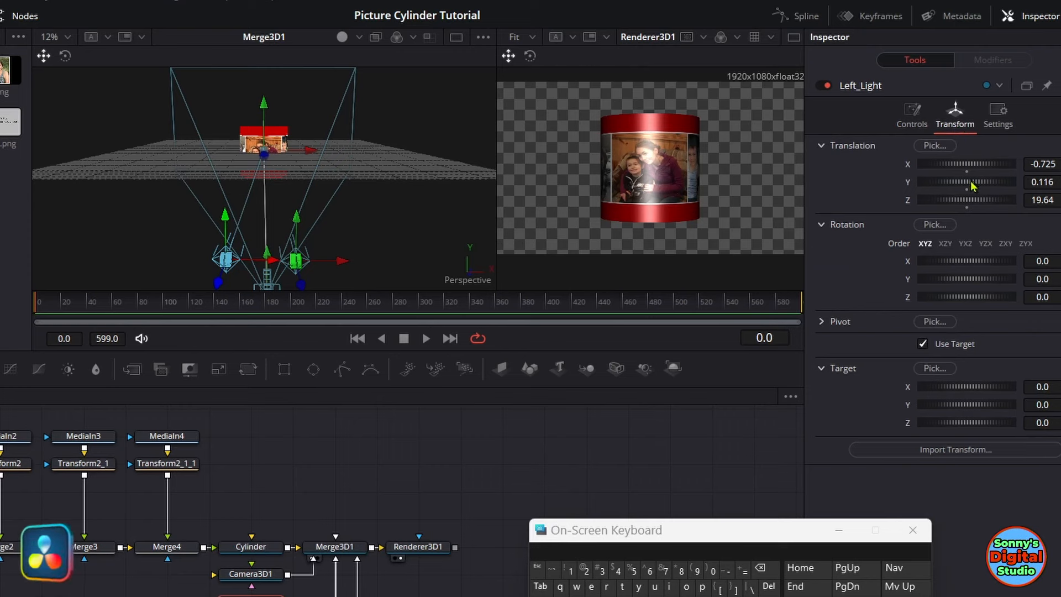
{"action": "left_click_drag", "start_coordinate": [973, 186], "coordinate": [941, 157]}
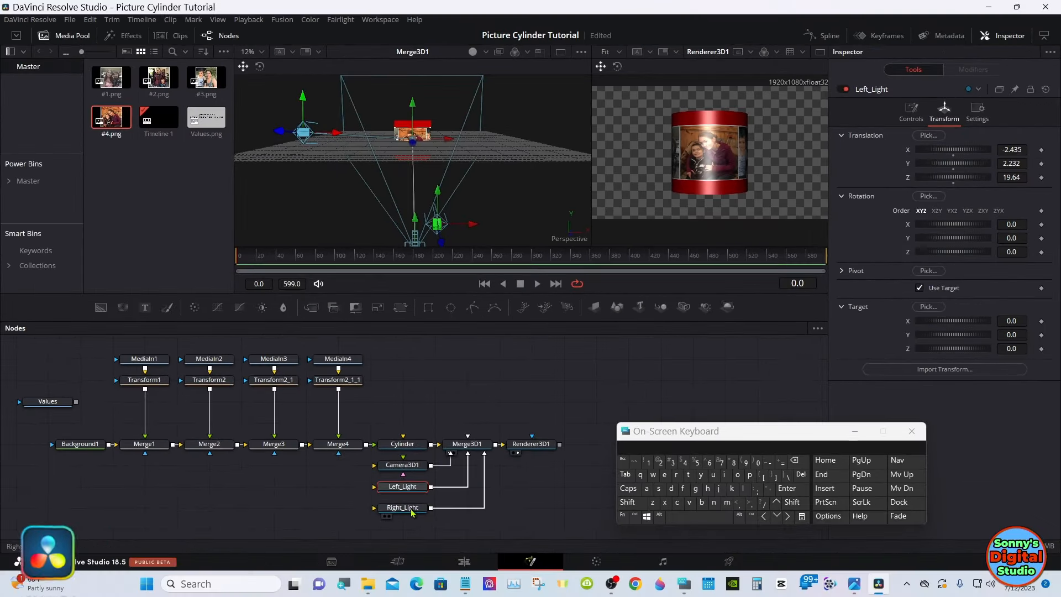
Move Right_Light to a translation of about X 1.681, Y 2.116 and Z 18.84.
{"action": "left_click", "coordinate": [412, 509]}
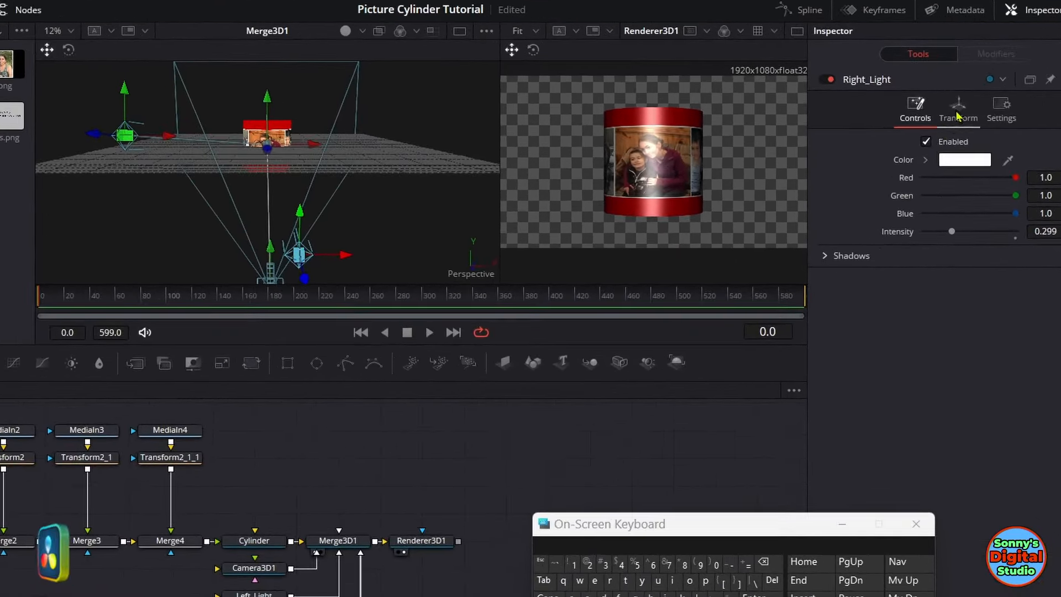
{"action": "left_click", "coordinate": [959, 115]}
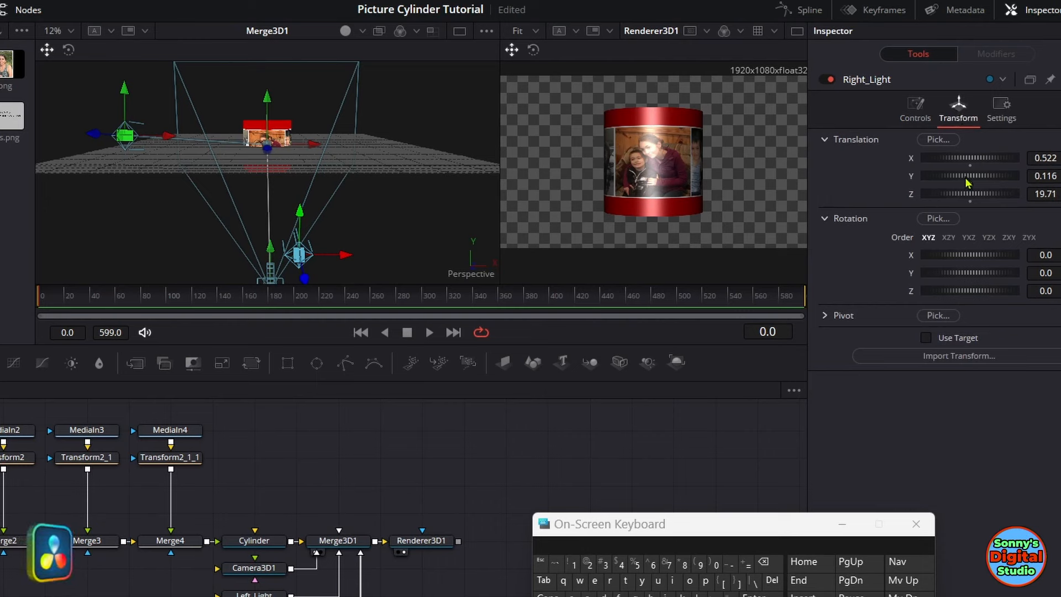
{"action": "left_click_drag", "start_coordinate": [968, 182], "coordinate": [974, 157]}
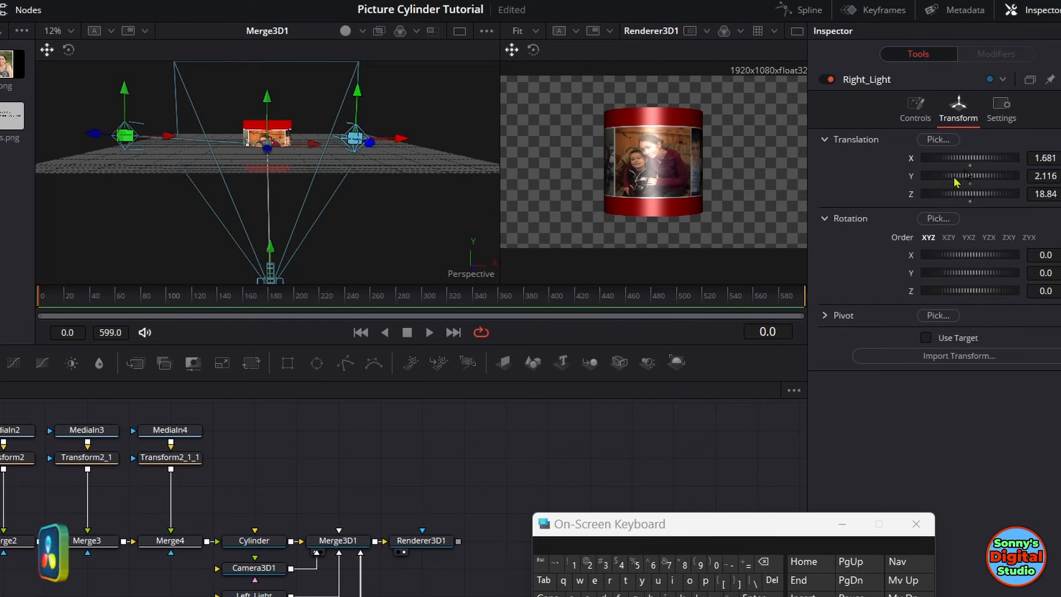
Spread both lights apart and move them toward the cylinder in the perspective view, placing Right_Light at about X 3.646 and Z 14.63.
{"action": "key", "text": "shift"}
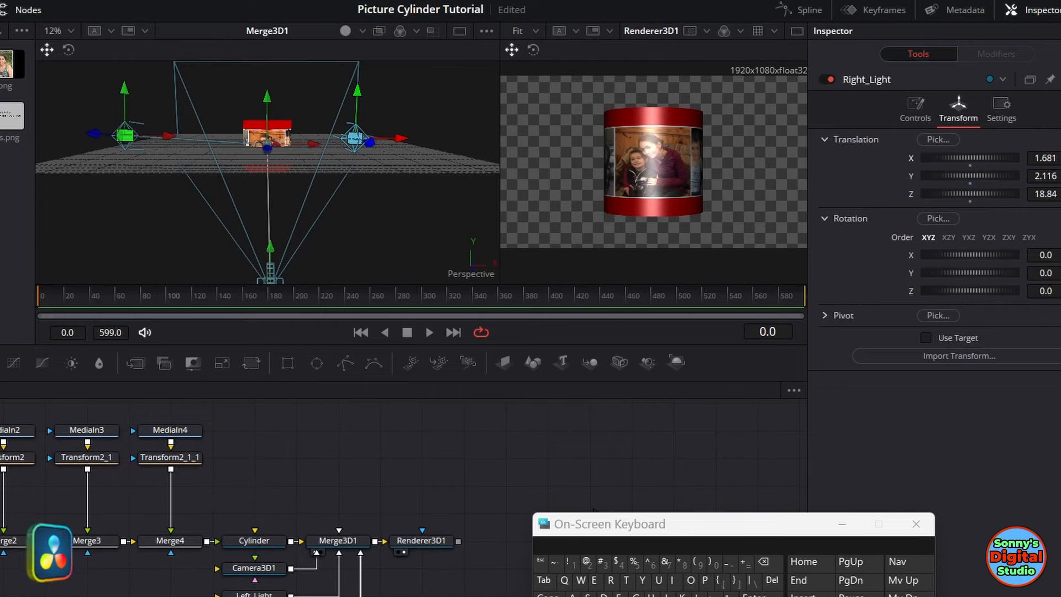
{"action": "left_click_drag", "start_coordinate": [377, 167], "coordinate": [378, 215]}
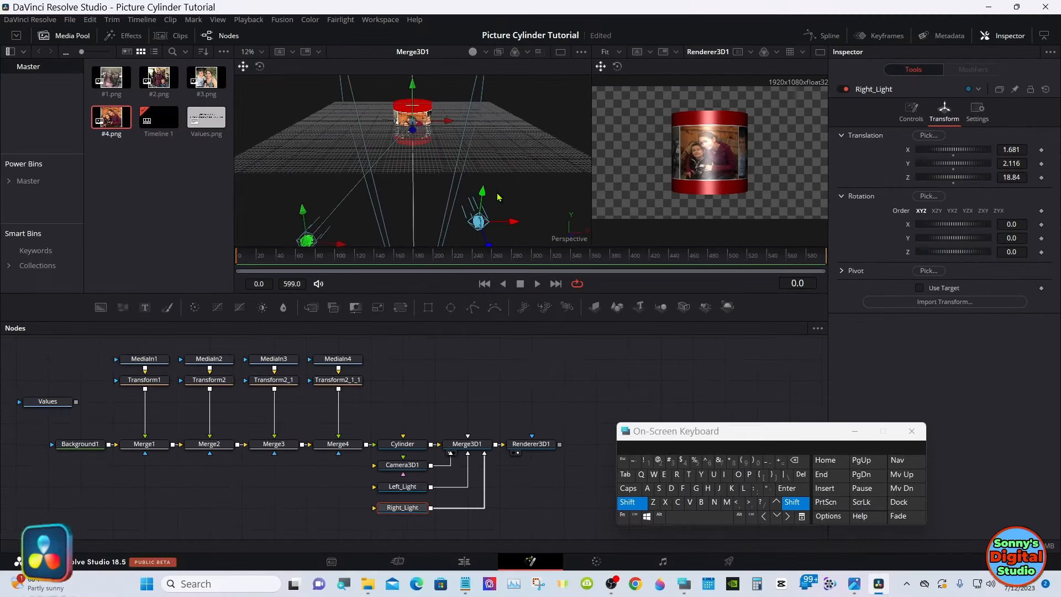
{"action": "left_click_drag", "start_coordinate": [495, 204], "coordinate": [497, 181]}
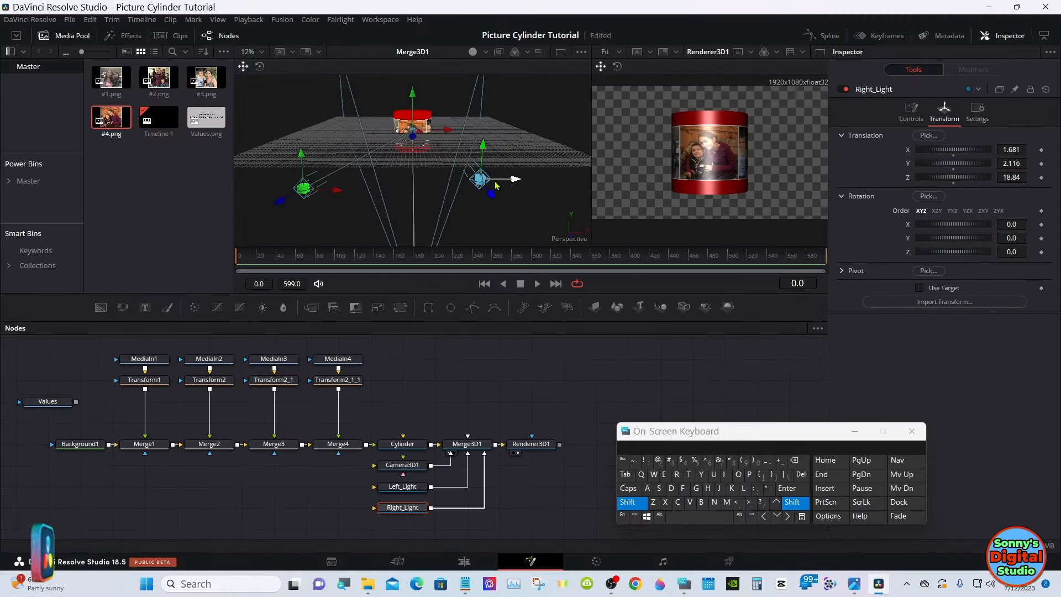
{"action": "left_click", "coordinate": [624, 503]}
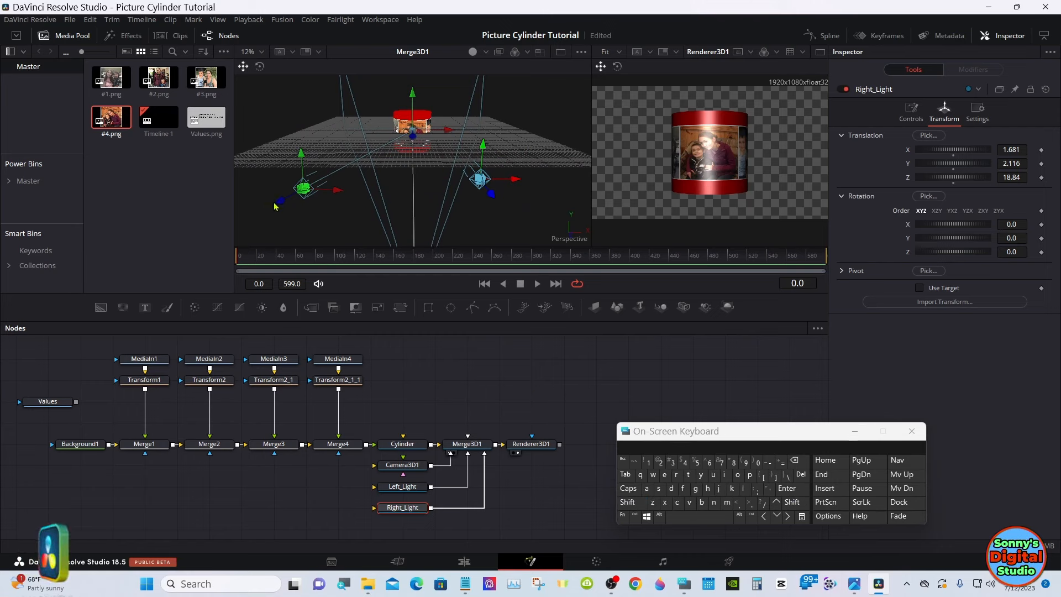
{"action": "left_click_drag", "start_coordinate": [274, 206], "coordinate": [292, 177]}
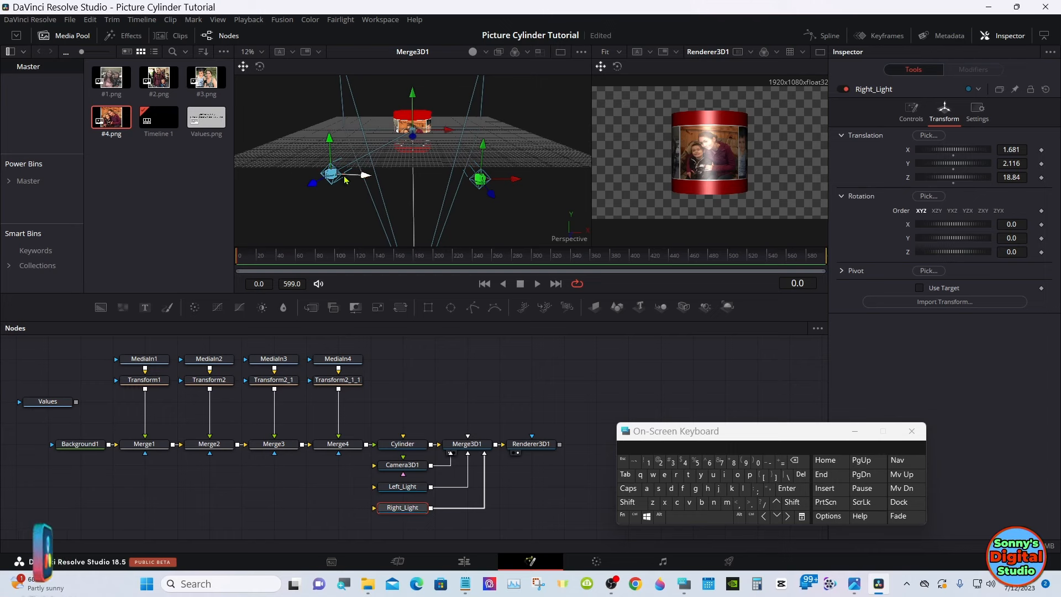
{"action": "left_click_drag", "start_coordinate": [365, 176], "coordinate": [347, 174]}
{"action": "left_click_drag", "start_coordinate": [491, 194], "coordinate": [532, 138]}
{"action": "left_click_drag", "start_coordinate": [290, 183], "coordinate": [271, 139]}
Move Right_Light closer to the cylinder, to about Z 13.22, and enable Use Target for it.
{"action": "left_click", "coordinate": [629, 504]}
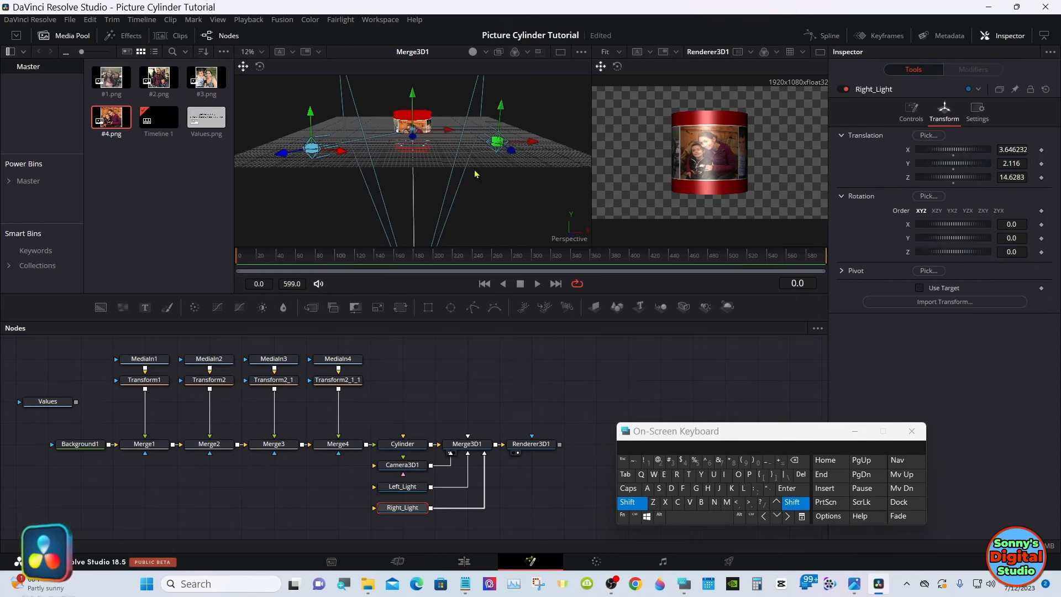
{"action": "left_click_drag", "start_coordinate": [476, 173], "coordinate": [475, 236]}
{"action": "left_click", "coordinate": [632, 504]}
{"action": "left_click_drag", "start_coordinate": [507, 233], "coordinate": [498, 211]}
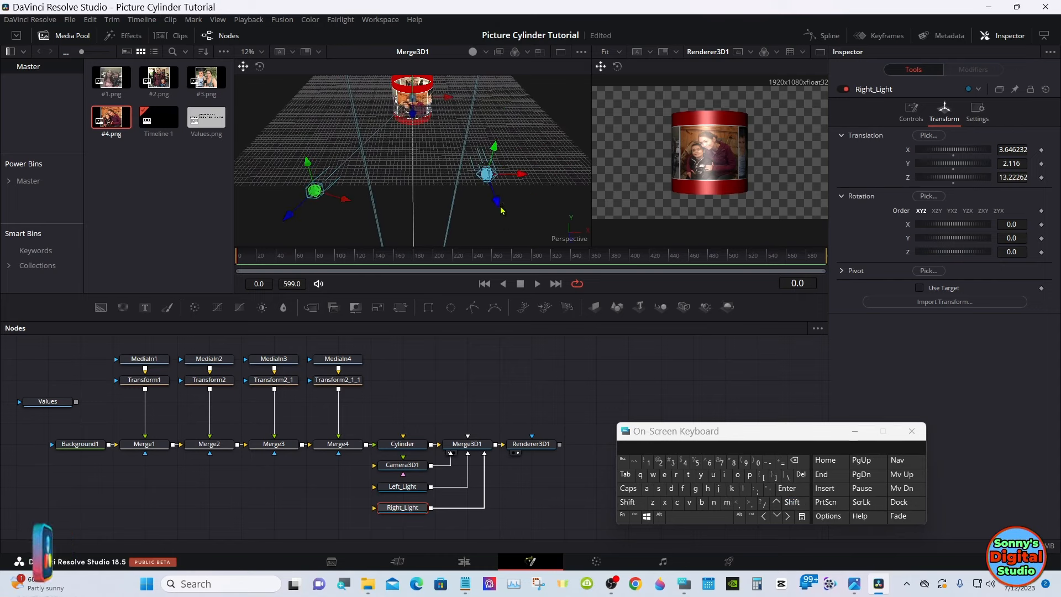
{"action": "left_click", "coordinate": [919, 288]}
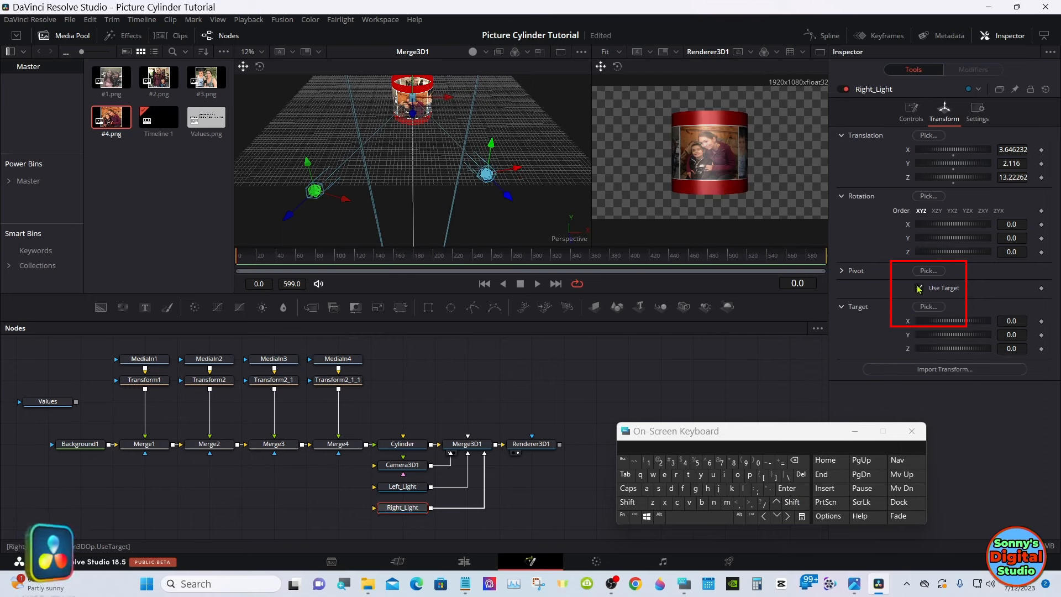
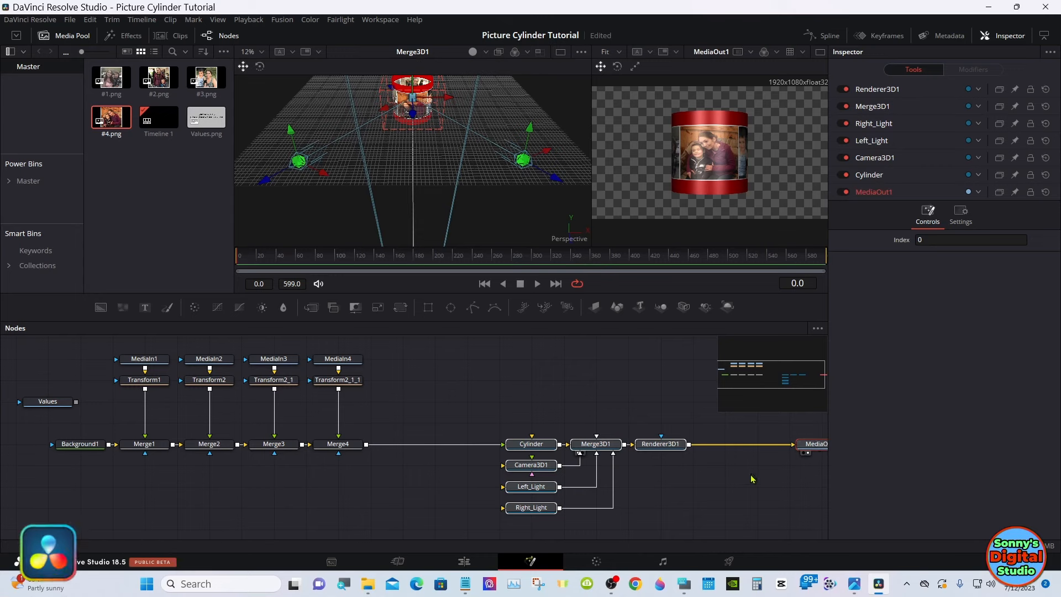
Add an Ambient Light node connected to Merge3D1.
{"action": "left_click", "coordinate": [750, 481]}
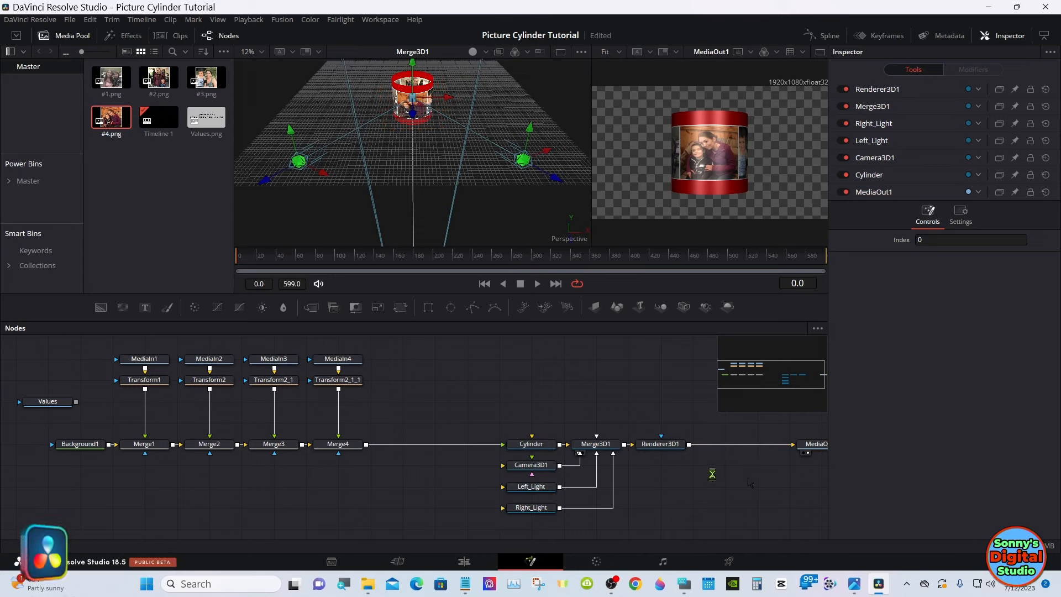
{"action": "left_click", "coordinate": [602, 446]}
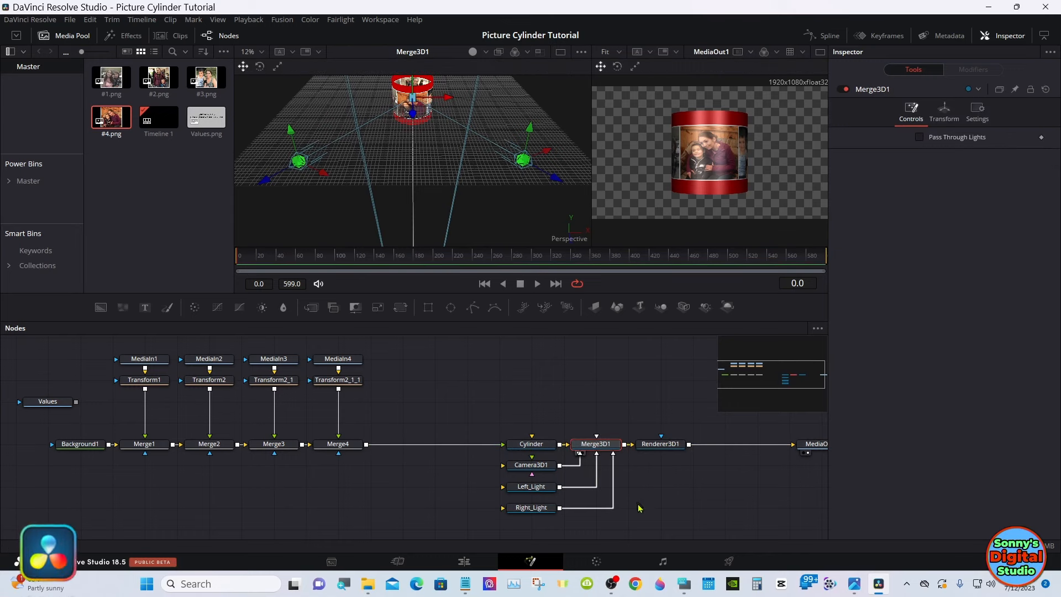
{"action": "left_click", "coordinate": [684, 584]}
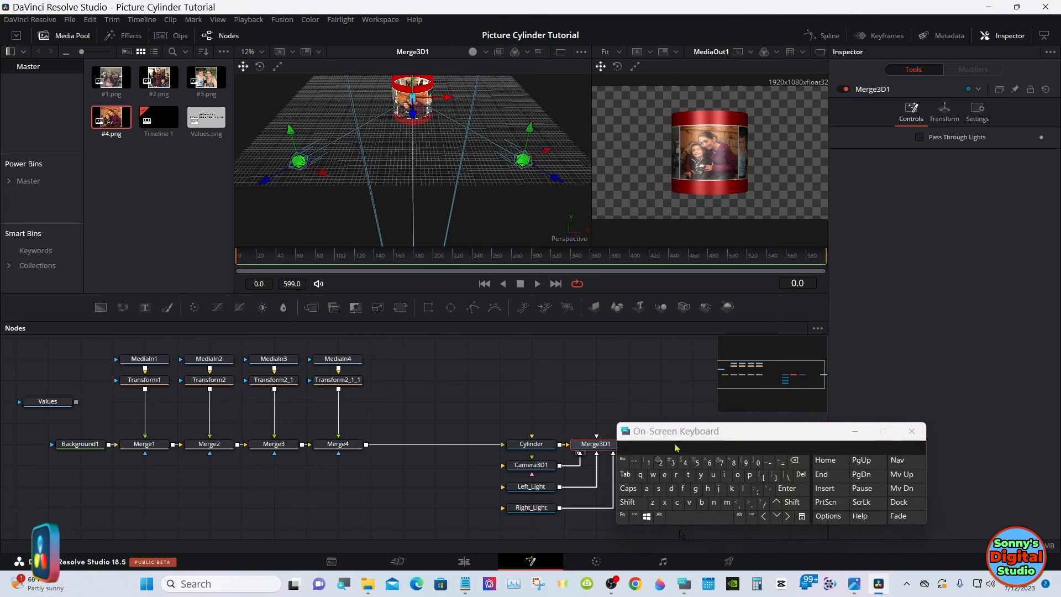
{"action": "left_click_drag", "start_coordinate": [677, 437], "coordinate": [754, 396]}
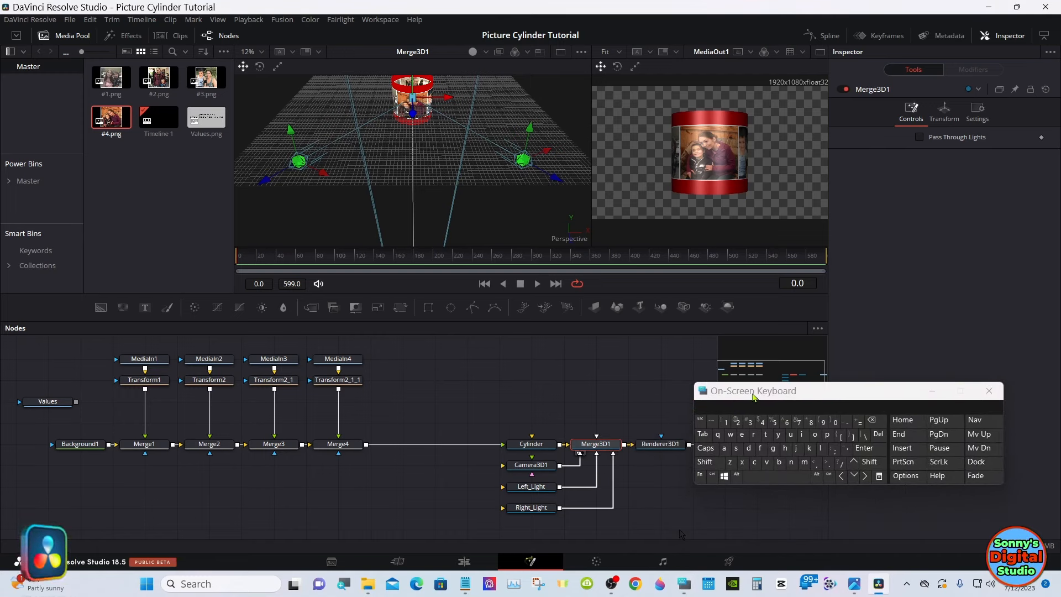
{"action": "left_click", "coordinate": [710, 463]}
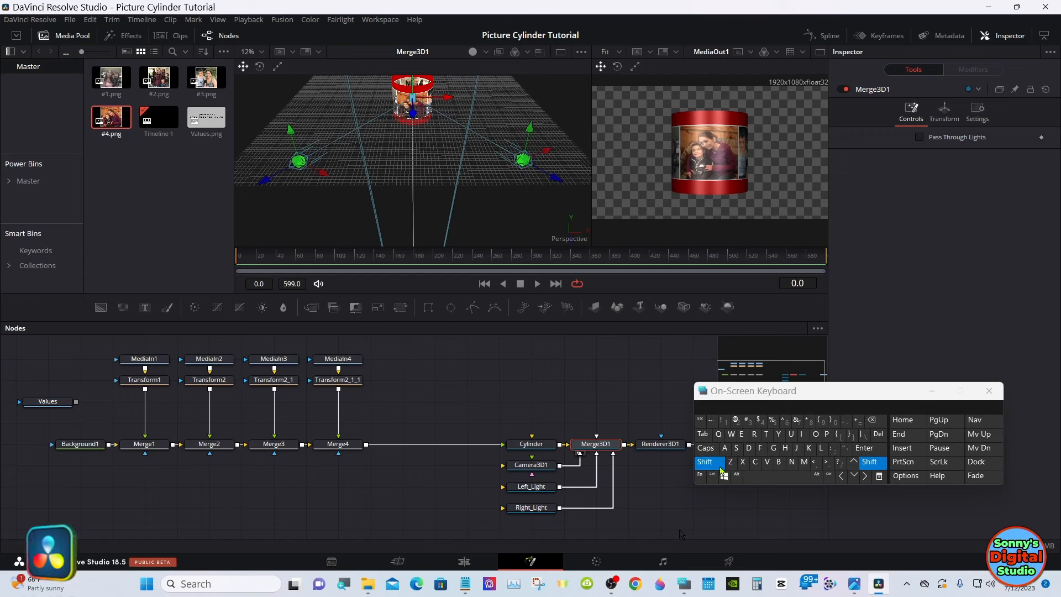
{"action": "left_click", "coordinate": [755, 479]}
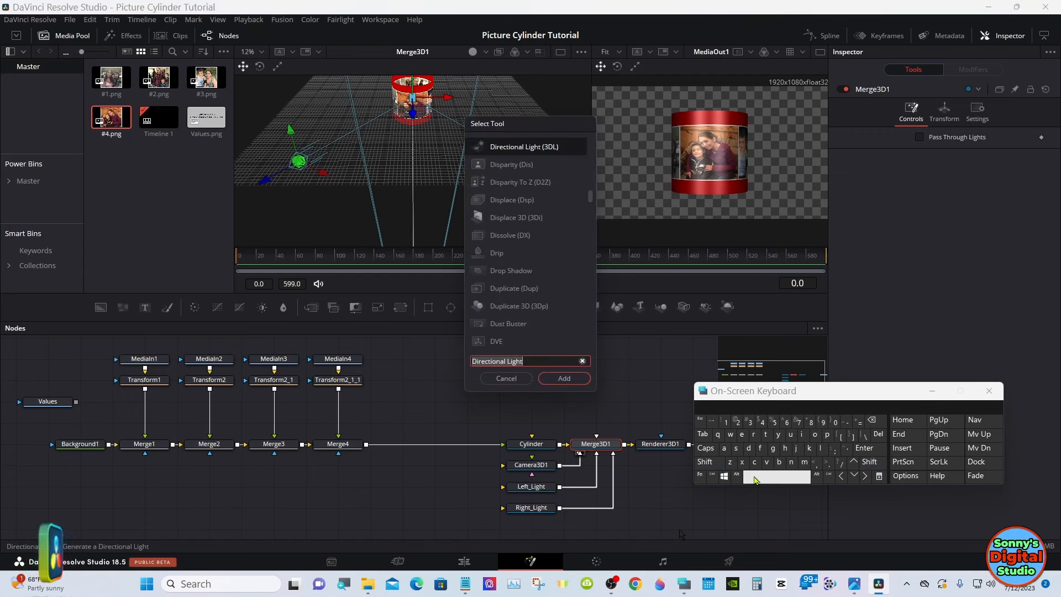
{"action": "left_click", "coordinate": [724, 449]}
{"action": "left_click", "coordinate": [805, 462]}
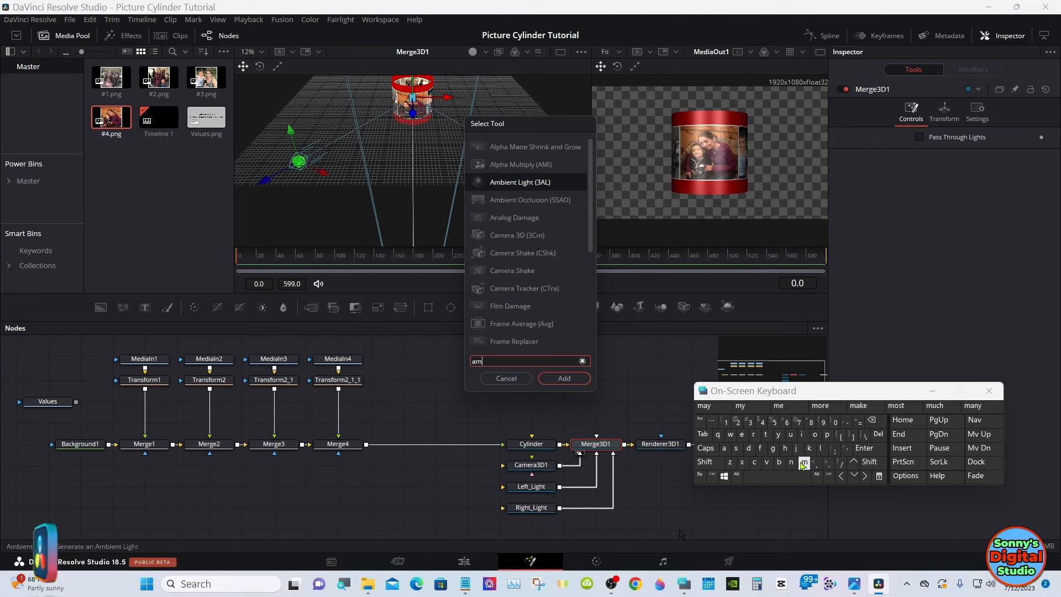
{"action": "left_click", "coordinate": [780, 463]}
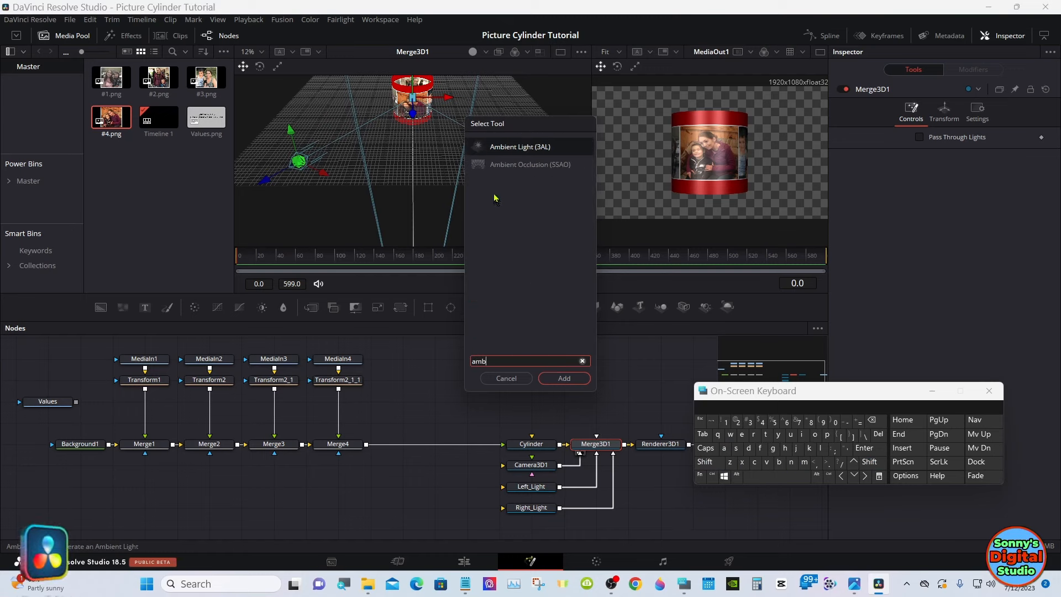
{"action": "left_click", "coordinate": [503, 149]}
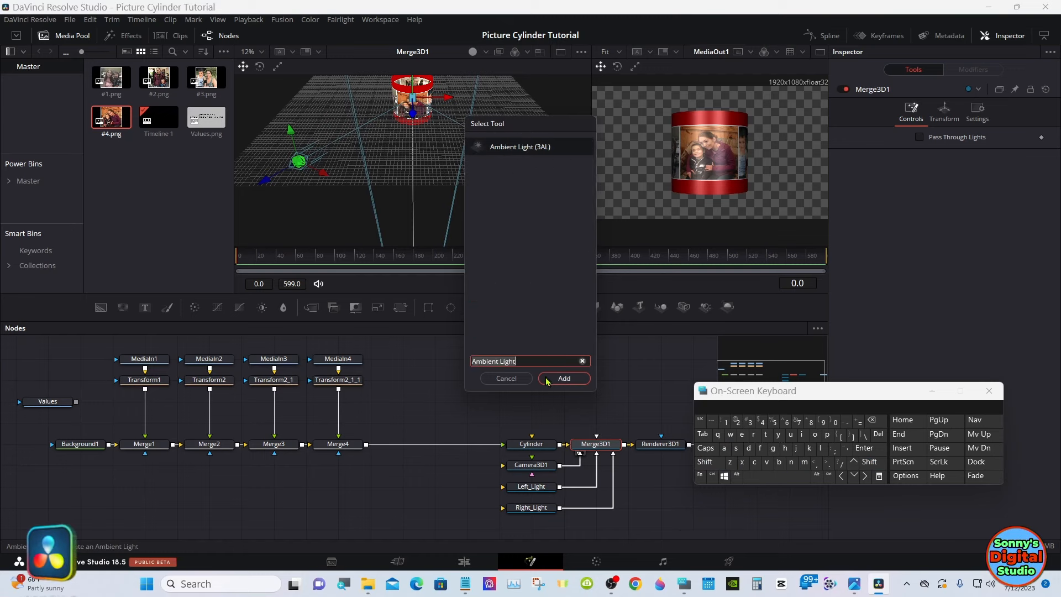
{"action": "left_click", "coordinate": [563, 379]}
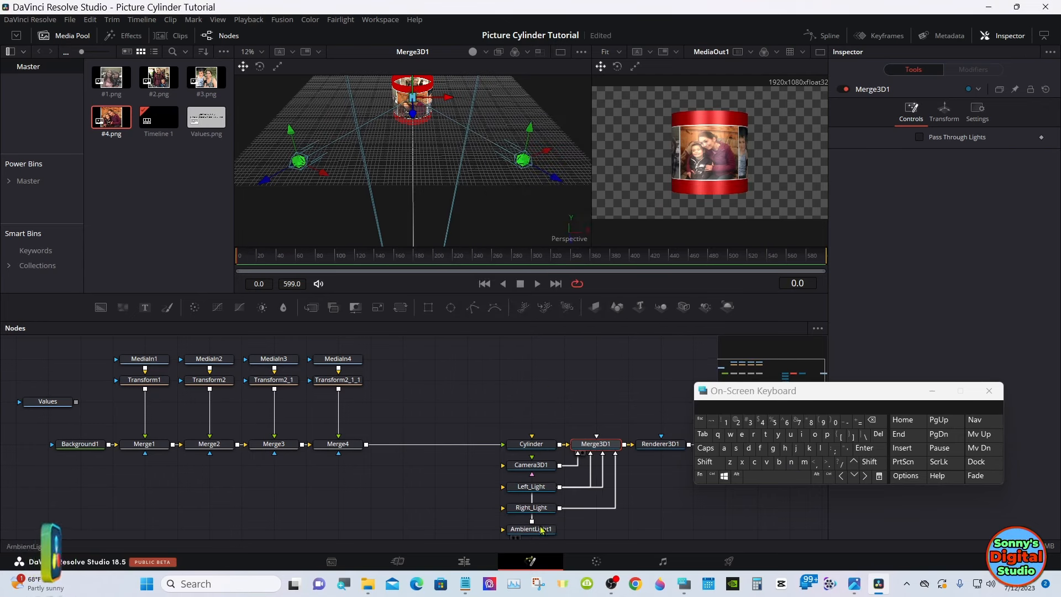
Move the AmbientLight1 node below and to the right of Right_Light, and set its intensity to about 0.205.
{"action": "left_click_drag", "start_coordinate": [542, 531], "coordinate": [641, 535]}
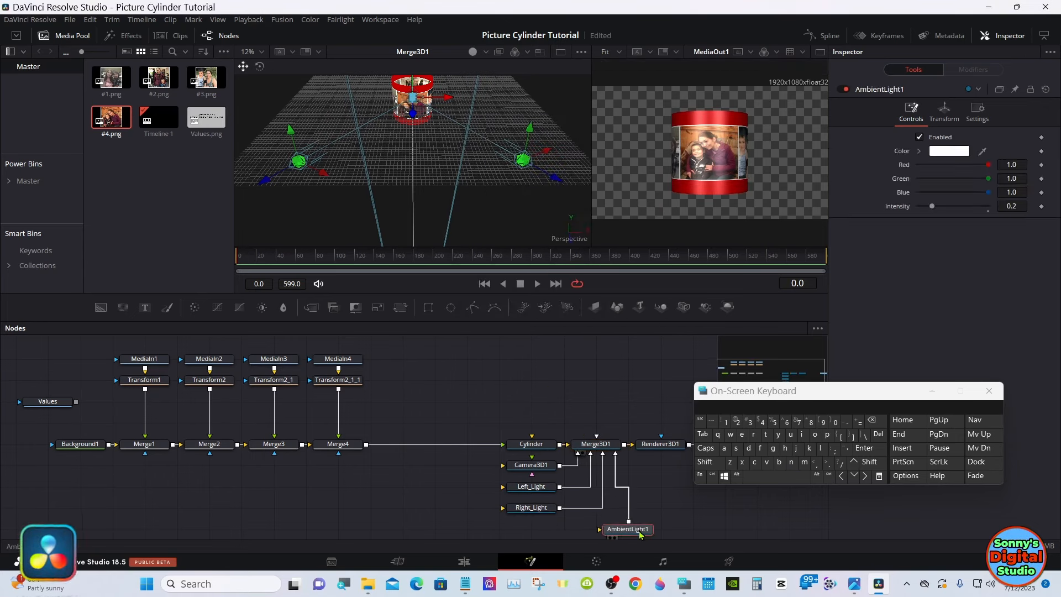
{"action": "left_click", "coordinate": [933, 392]}
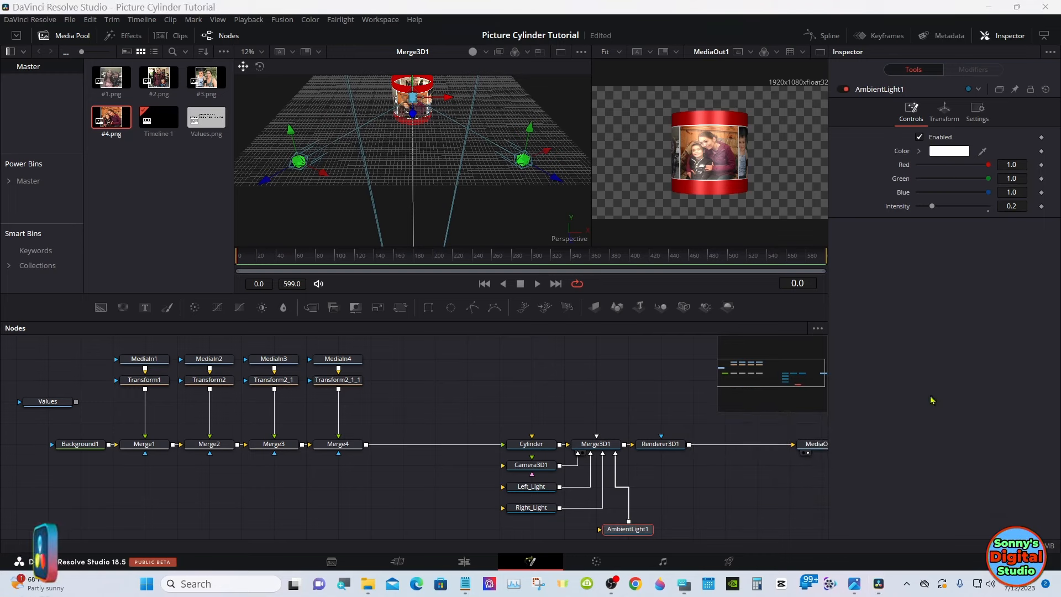
{"action": "mouse_move", "coordinate": [932, 207]}
{"action": "left_mouse_down"}
{"action": "mouse_move", "coordinate": [988, 208]}
{"action": "mouse_move", "coordinate": [930, 209]}
{"action": "left_mouse_up"}
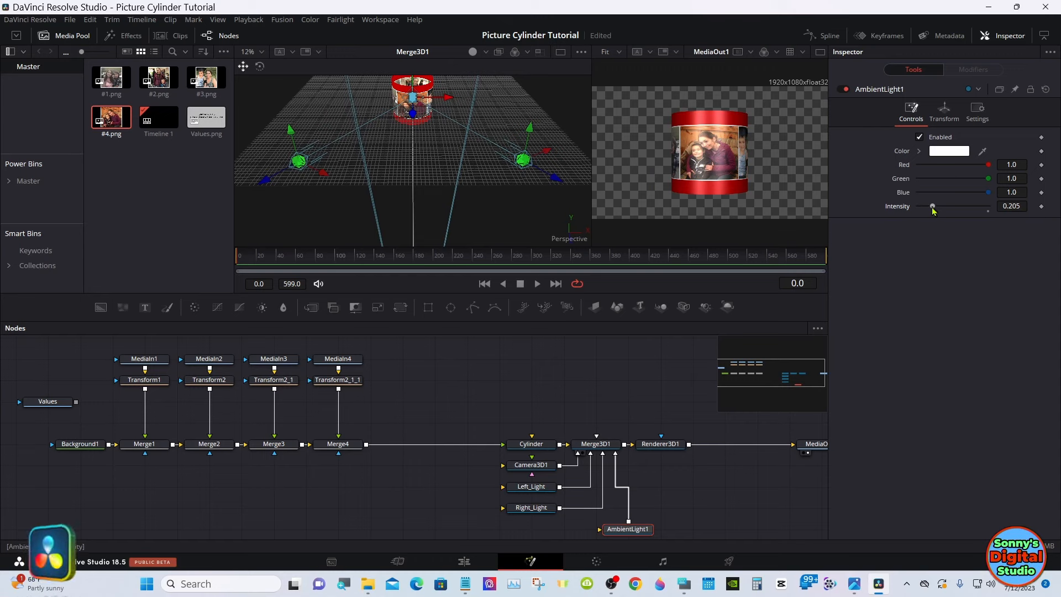
{"action": "left_click", "coordinate": [562, 357]}
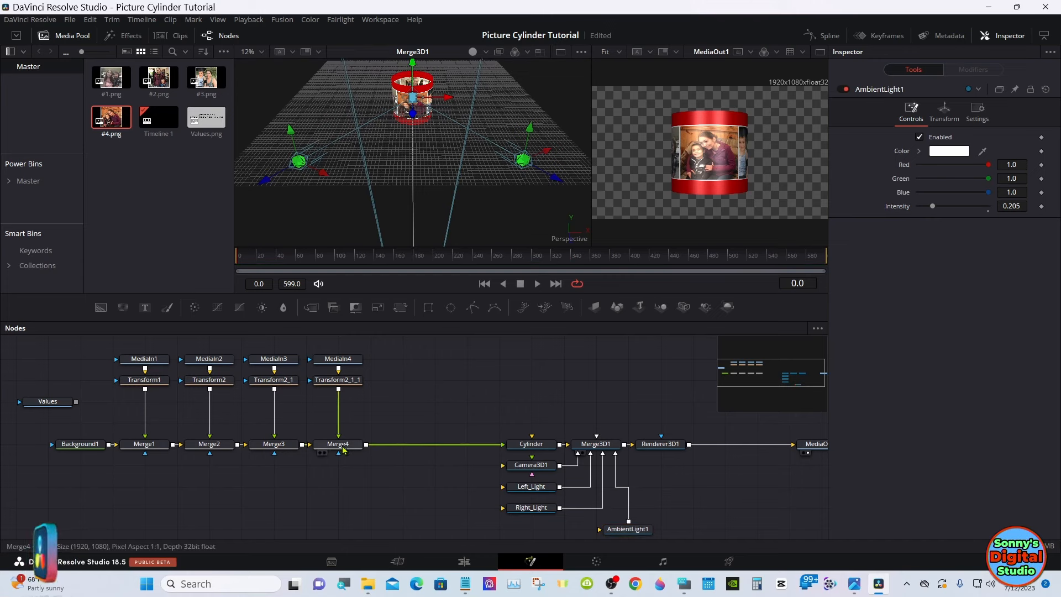
Add a Text+ node beside MediaIn4 and merge it onto the output of Merge4.
{"action": "mouse_move", "coordinate": [342, 448]}
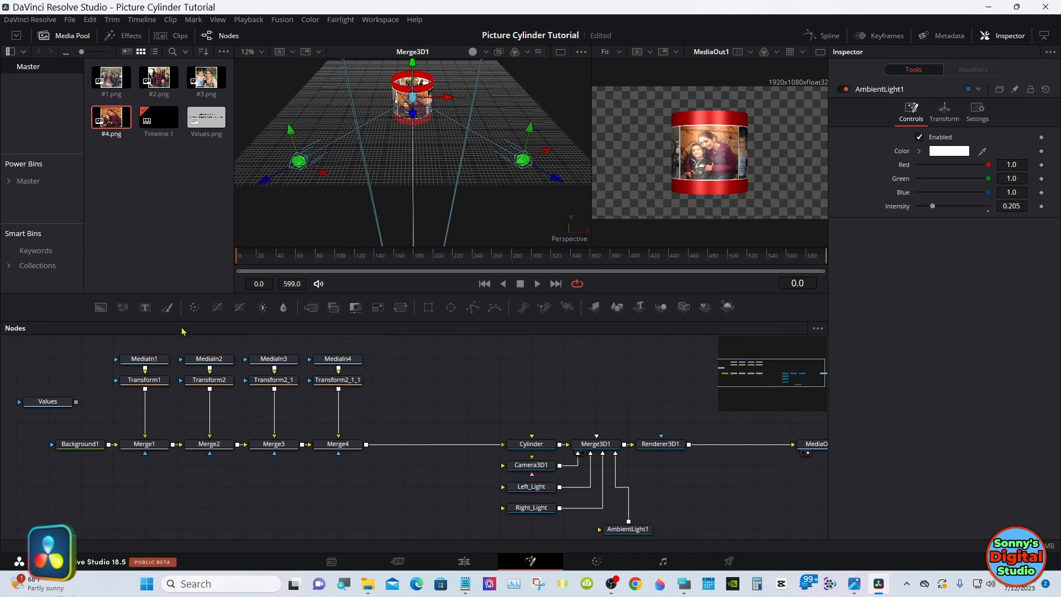
{"action": "left_click_drag", "start_coordinate": [147, 312], "coordinate": [409, 372]}
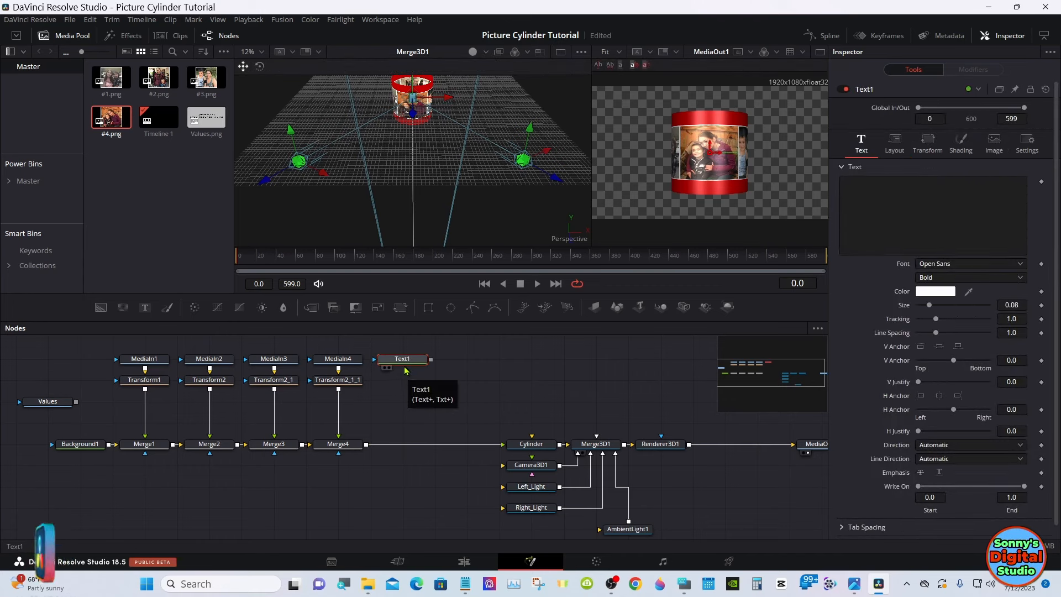
{"action": "left_click_drag", "start_coordinate": [432, 365], "coordinate": [368, 450]}
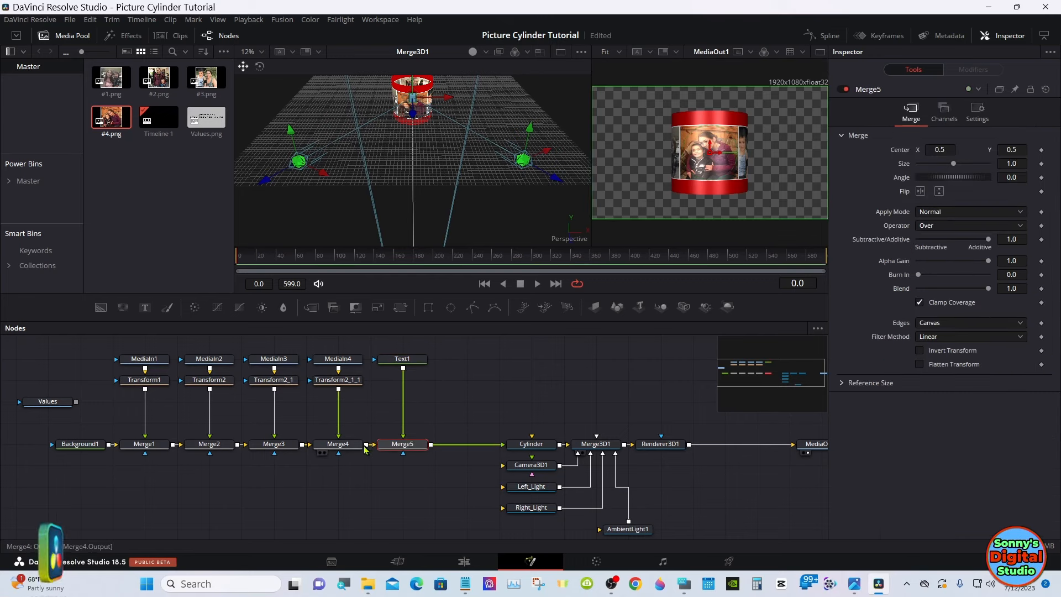
Enter the pictured person's first name as the text of Text1.
{"action": "left_click", "coordinate": [402, 359]}
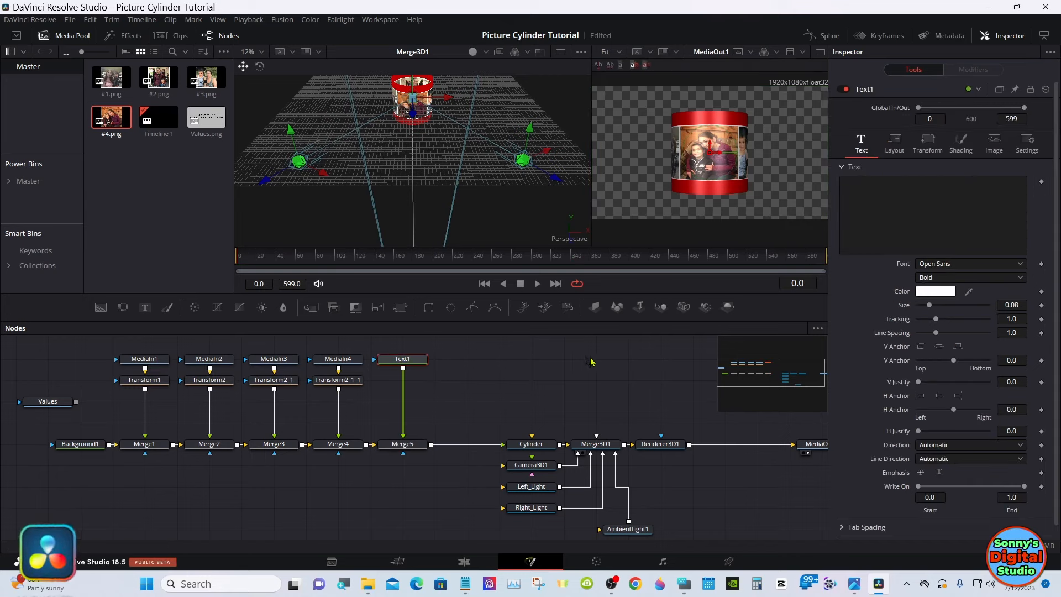
{"action": "left_click", "coordinate": [684, 587]}
{"action": "left_click_drag", "start_coordinate": [775, 400], "coordinate": [623, 396]}
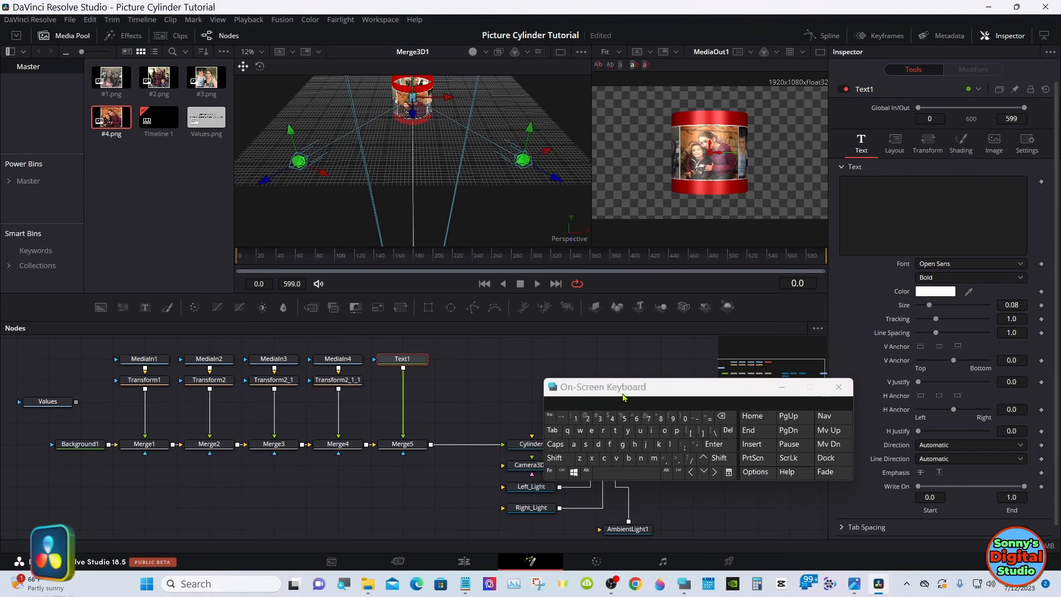
{"action": "left_click", "coordinate": [857, 187]}
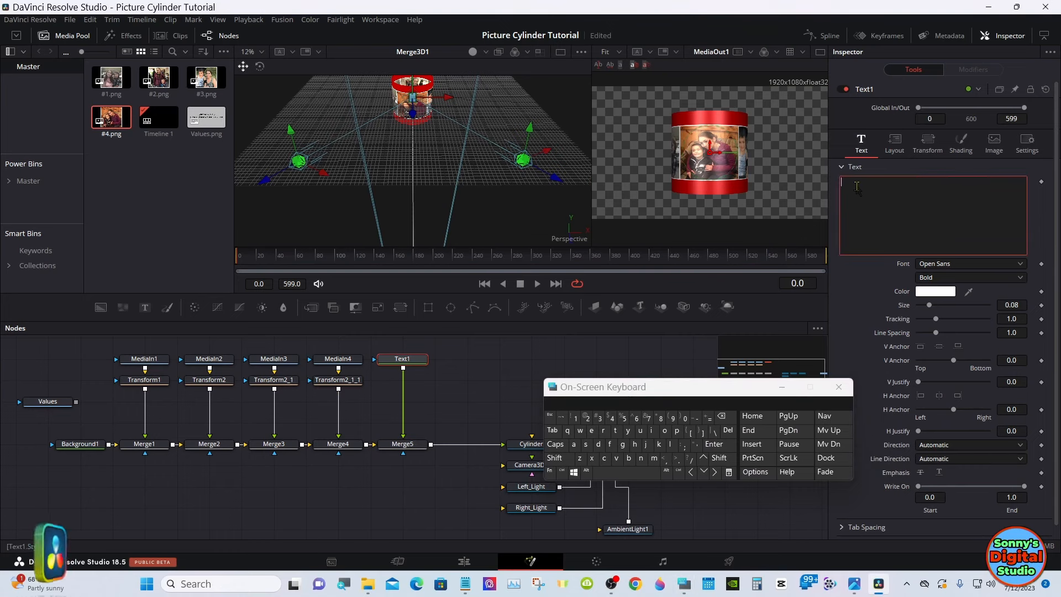
{"action": "left_click", "coordinate": [573, 458]}
{"action": "left_click", "coordinate": [634, 444]}
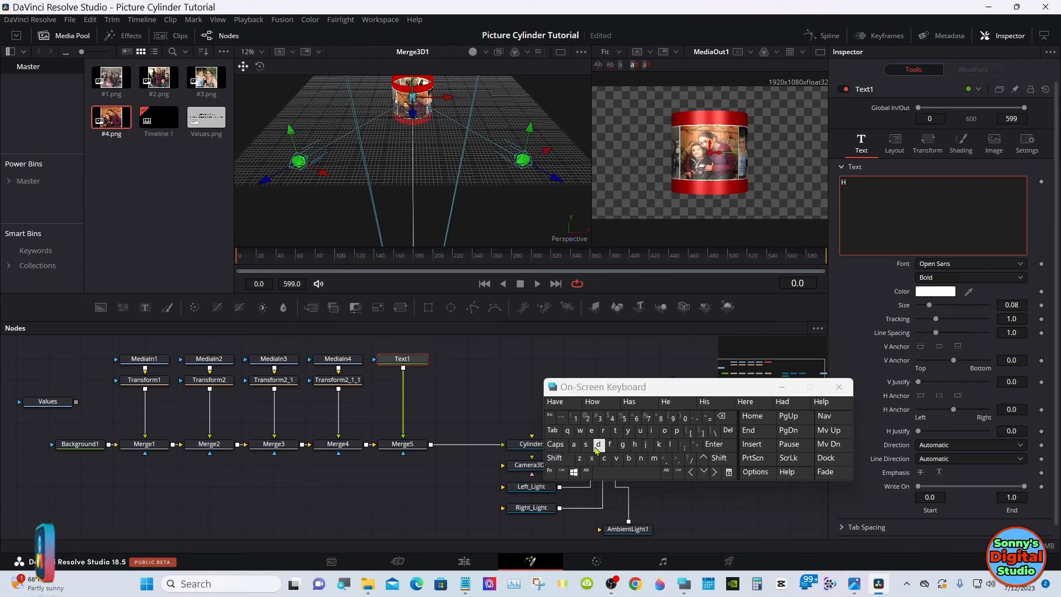
{"action": "left_click", "coordinate": [574, 445]}
{"action": "left_click", "coordinate": [641, 459]}
{"action": "left_click", "coordinate": [641, 458]}
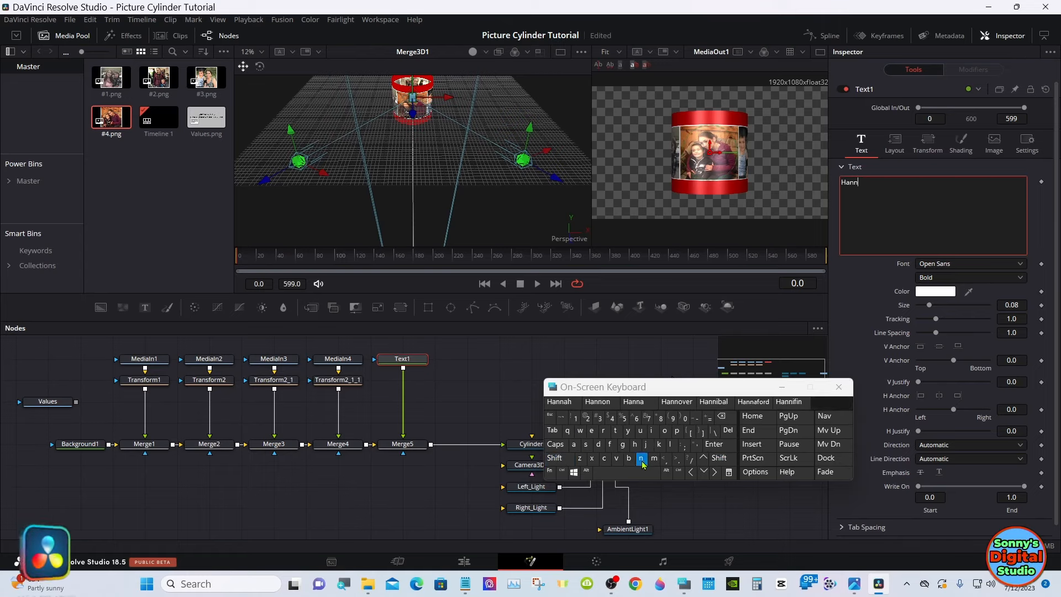
{"action": "left_click", "coordinate": [574, 445]}
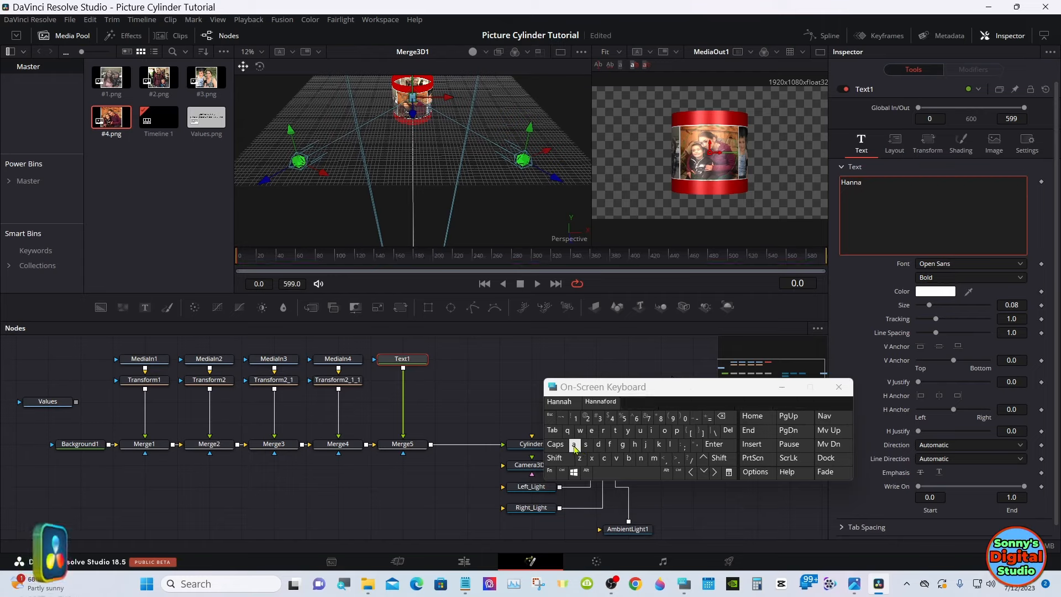
{"action": "left_click", "coordinate": [569, 403]}
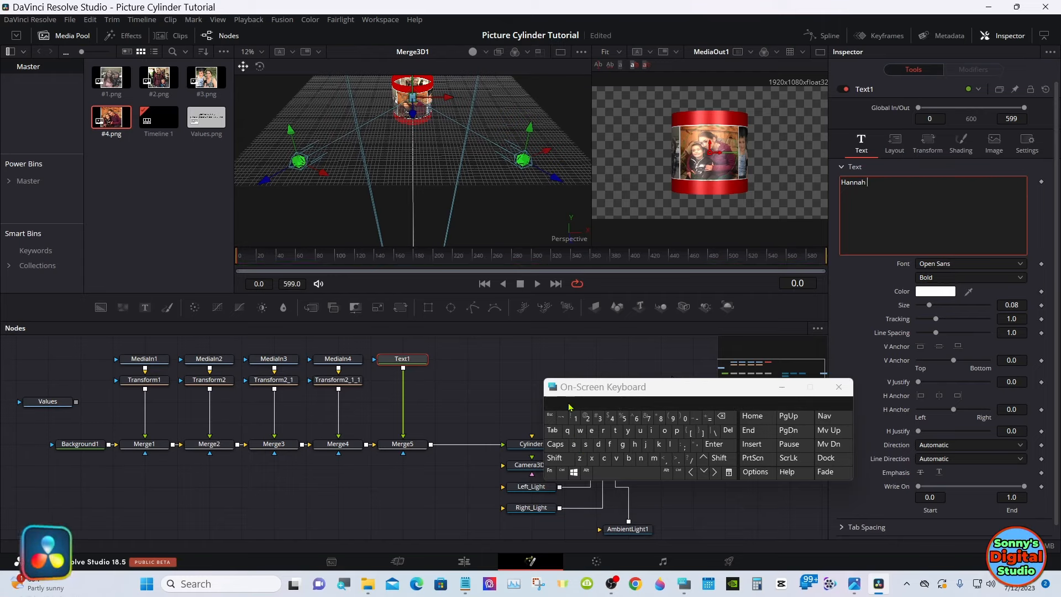
{"action": "left_click", "coordinate": [730, 422]}
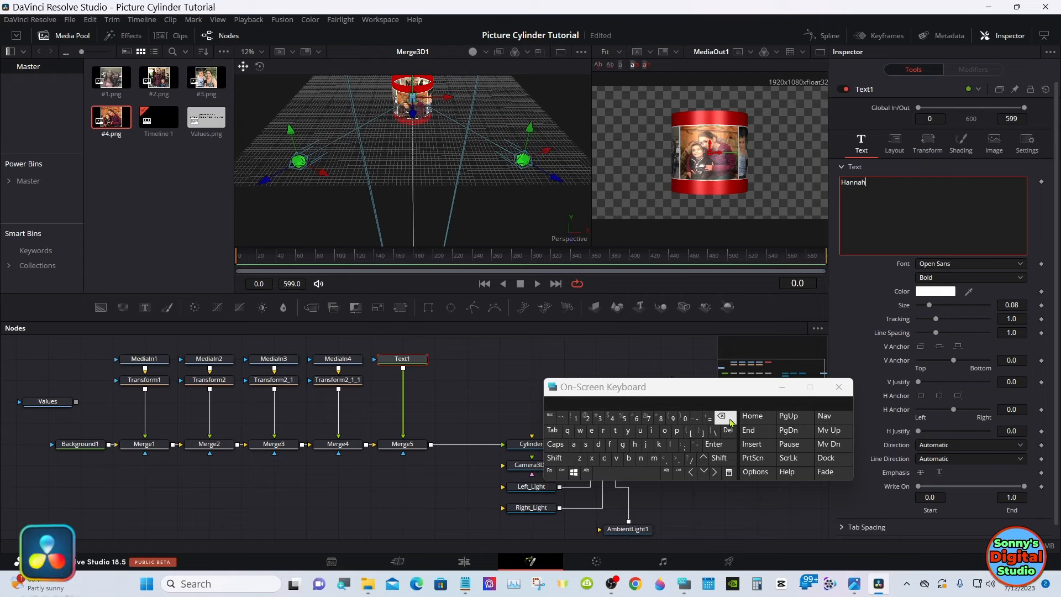
{"action": "left_click", "coordinate": [782, 387]}
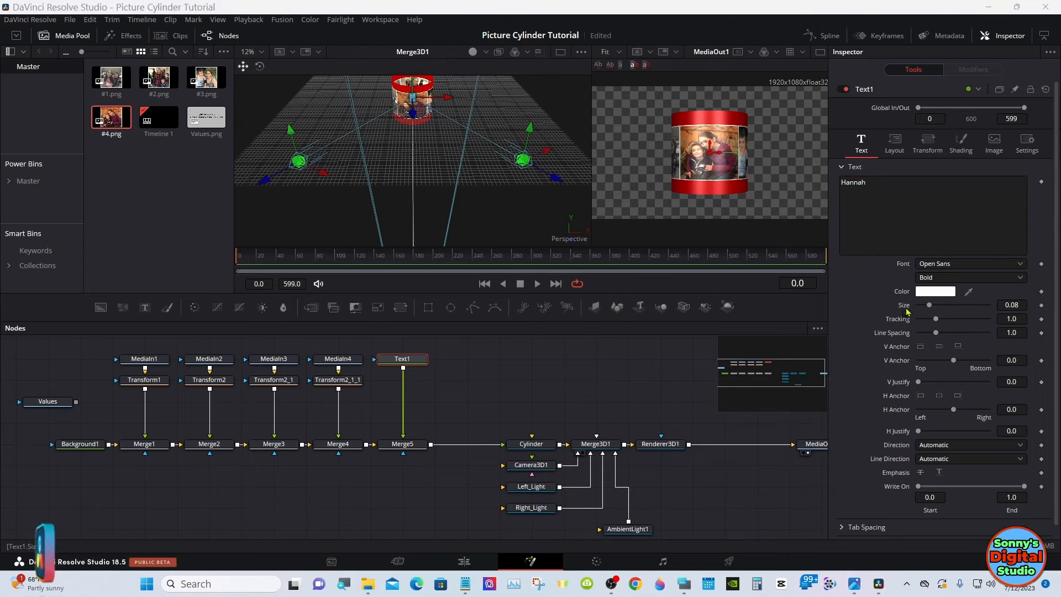
Shift Text1 horizontally to a layout Center X of about 1.028.
{"action": "left_click", "coordinate": [969, 264]}
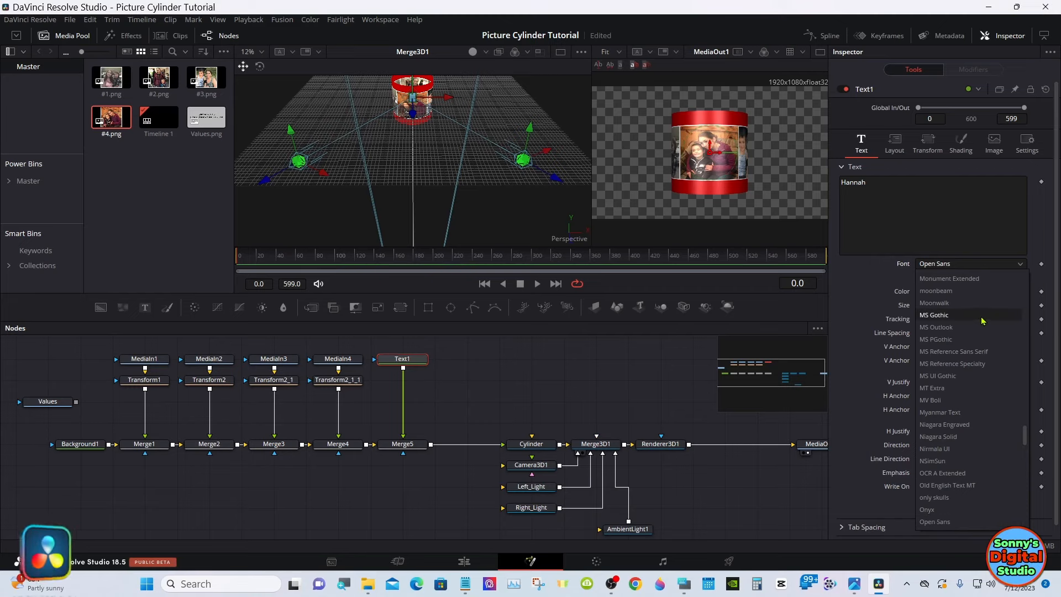
{"action": "left_click", "coordinate": [867, 276]}
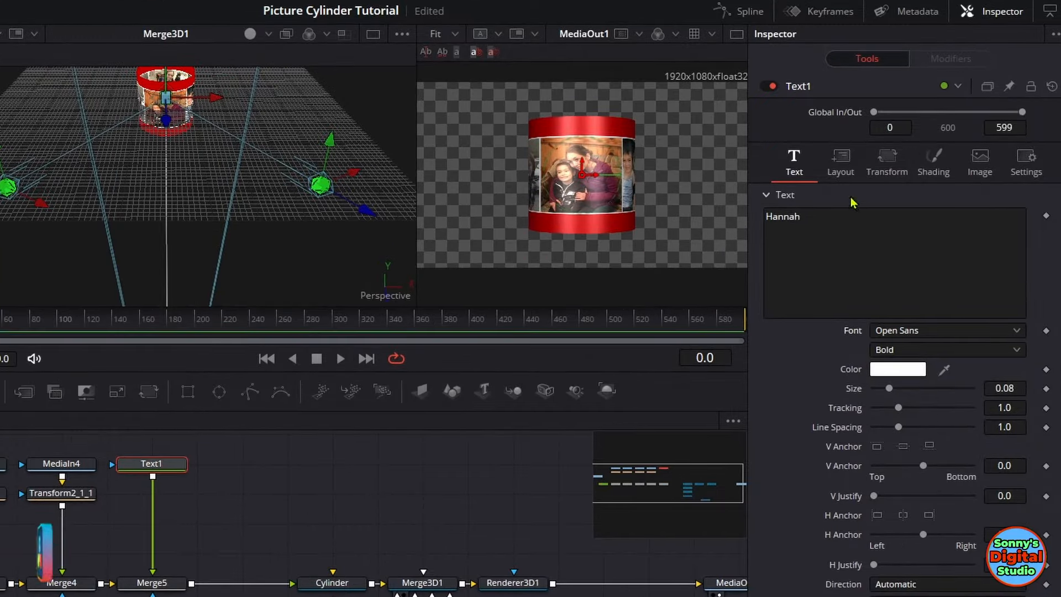
{"action": "left_click", "coordinate": [857, 169]}
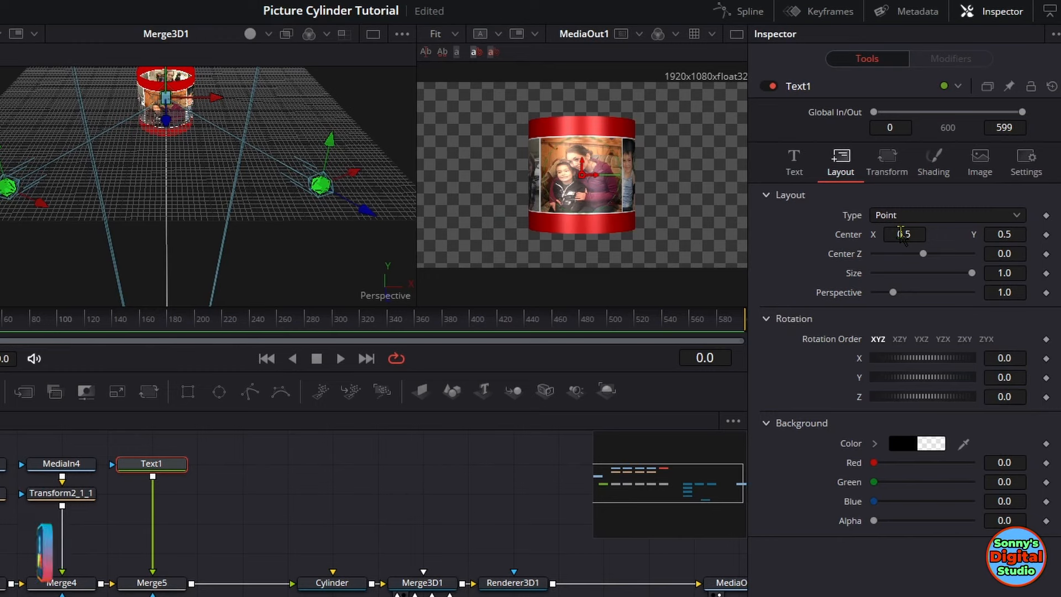
{"action": "left_click_drag", "start_coordinate": [901, 234], "coordinate": [585, 233]}
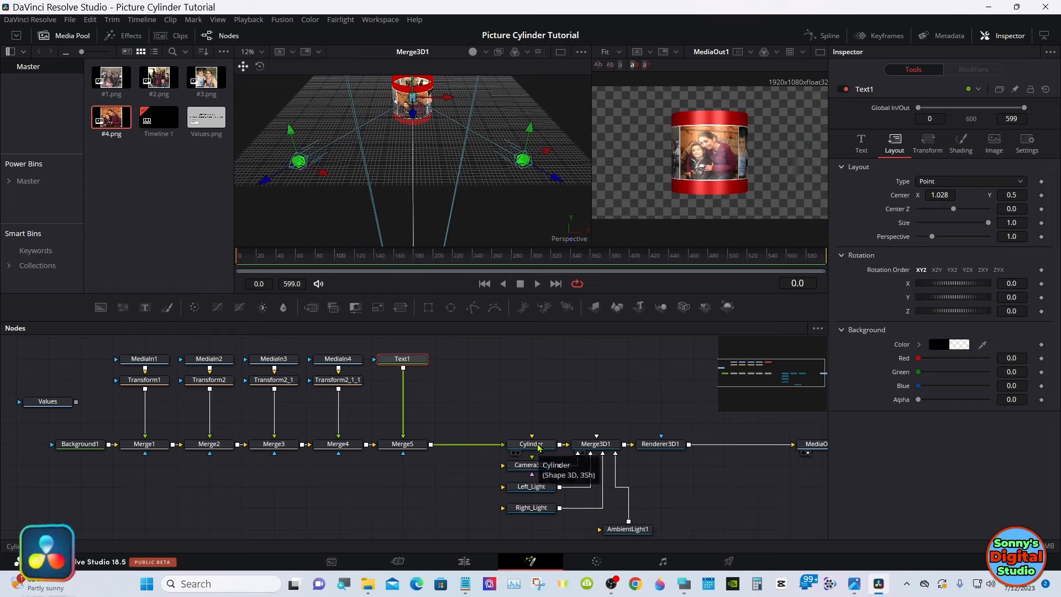
Rotate the Cylinder to about 608.0 on Y and move Text1 to a layout Center X of about 0.074.
{"action": "left_click", "coordinate": [539, 447]}
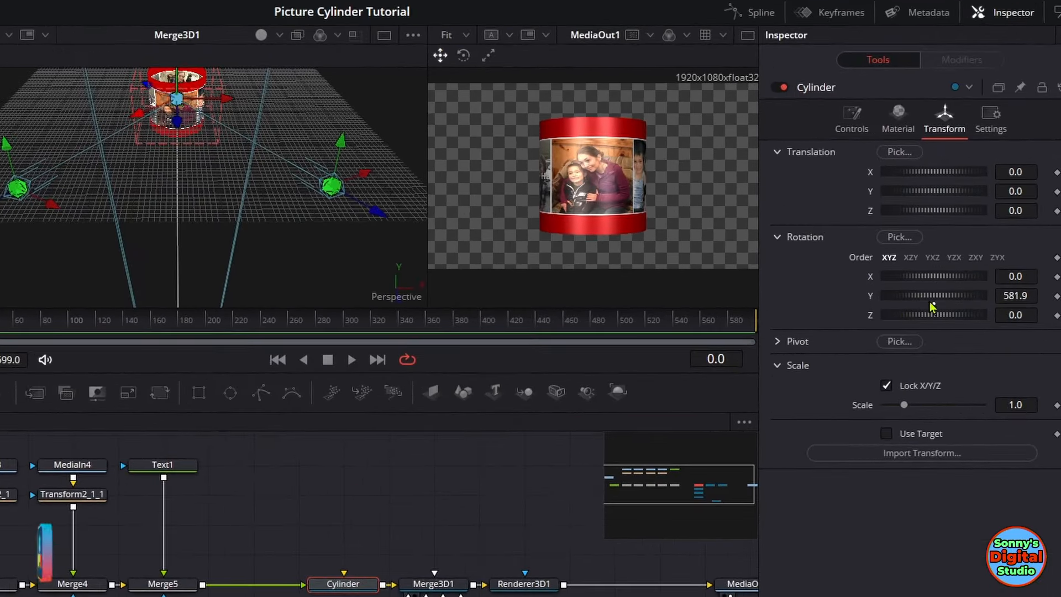
{"action": "left_click_drag", "start_coordinate": [933, 303], "coordinate": [945, 302]}
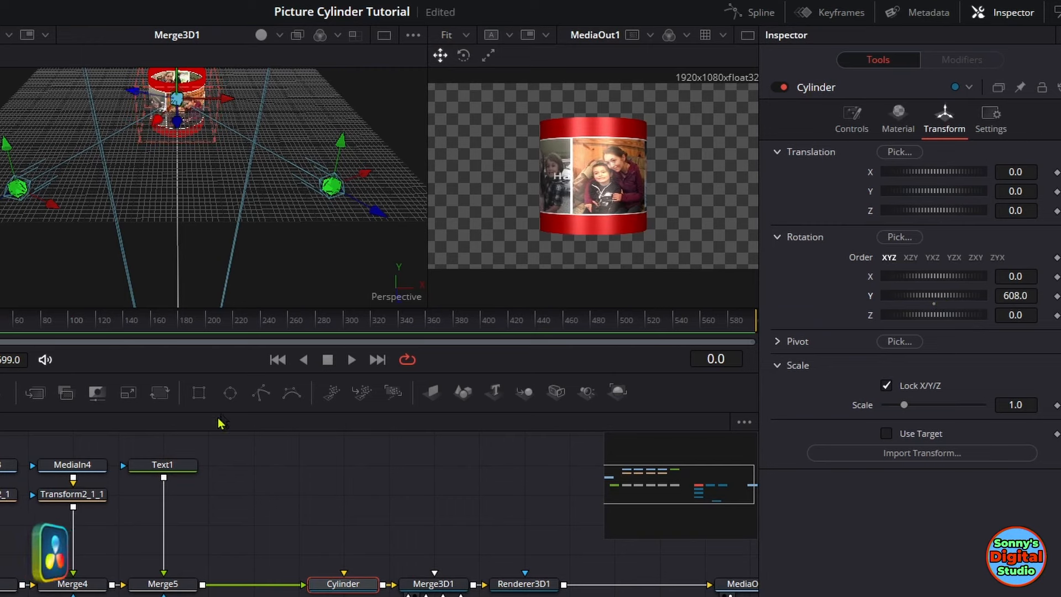
{"action": "left_click", "coordinate": [174, 466]}
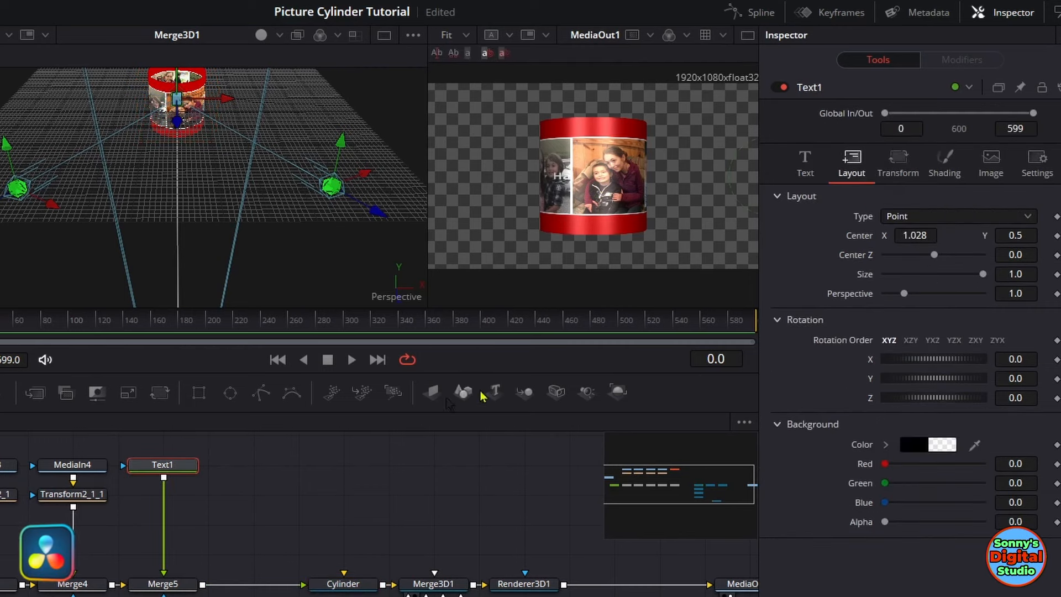
{"action": "left_click_drag", "start_coordinate": [930, 235], "coordinate": [188, 237]}
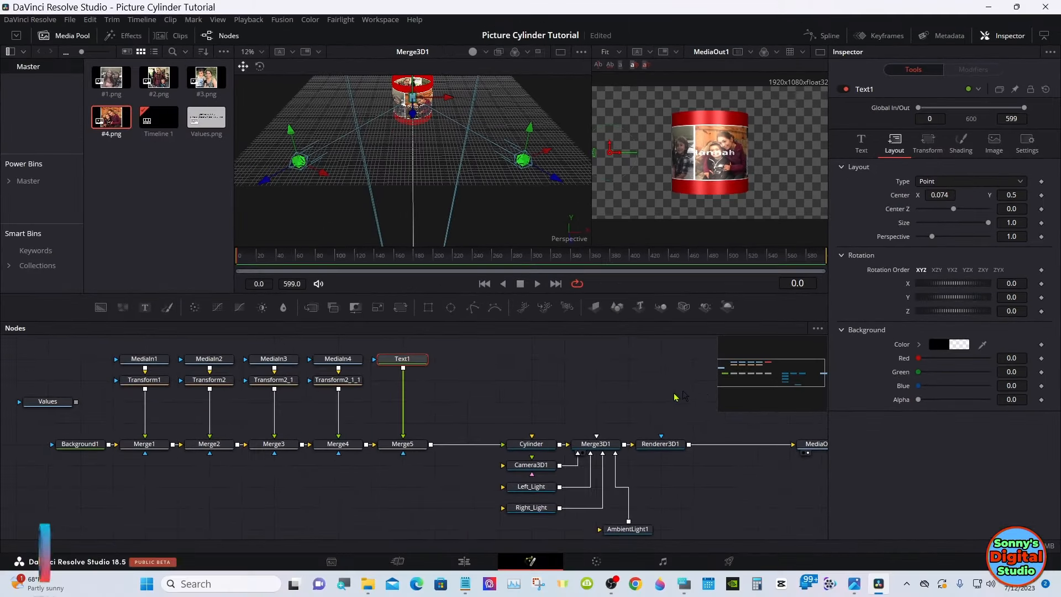
Rotate the Cylinder to about 673.2 on Y and move Text1 to a layout Center X of about 0.87.
{"action": "left_click", "coordinate": [528, 444]}
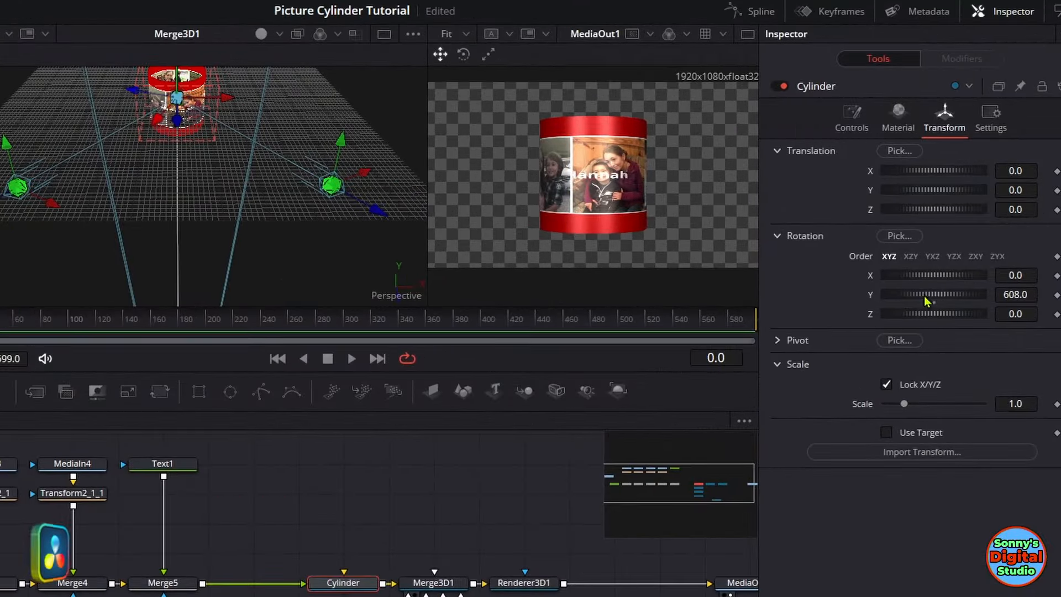
{"action": "left_click_drag", "start_coordinate": [934, 283], "coordinate": [947, 292]}
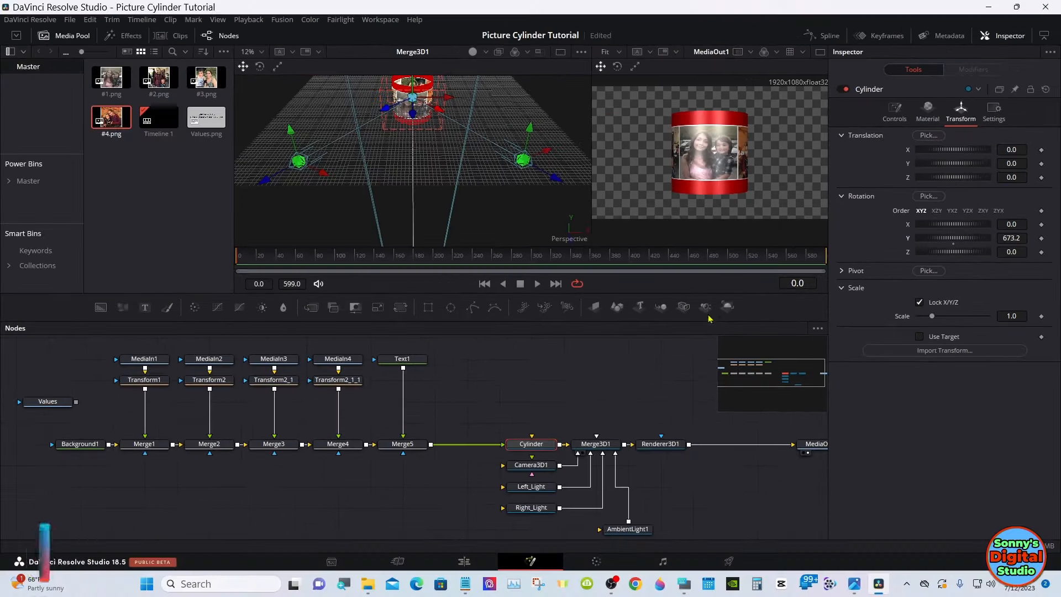
{"action": "left_click", "coordinate": [402, 359]}
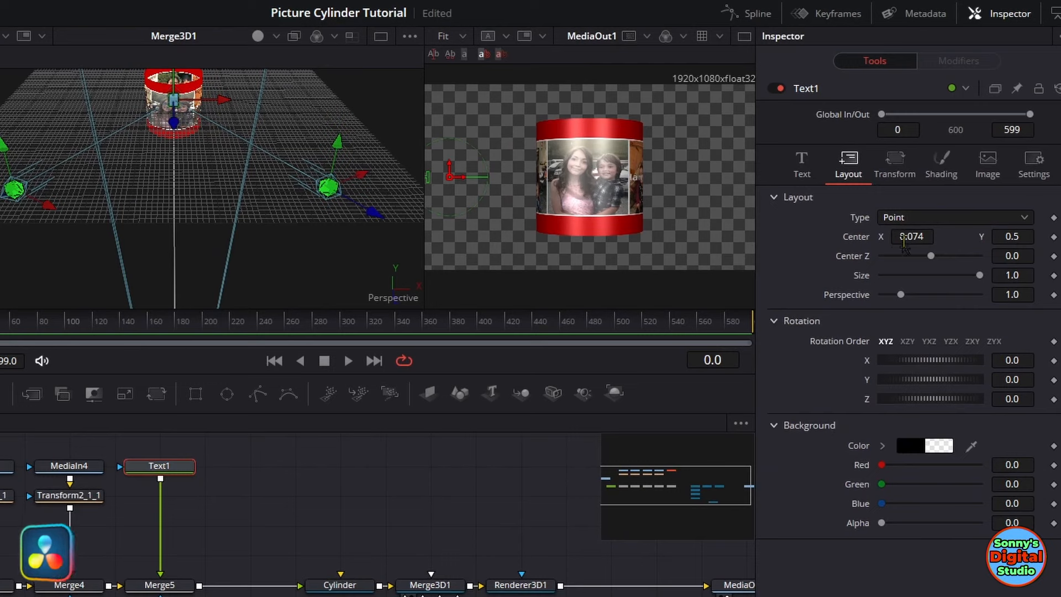
{"action": "left_click_drag", "start_coordinate": [904, 243], "coordinate": [1058, 191]}
{"action": "left_click_drag", "start_coordinate": [479, 184], "coordinate": [932, 237]}
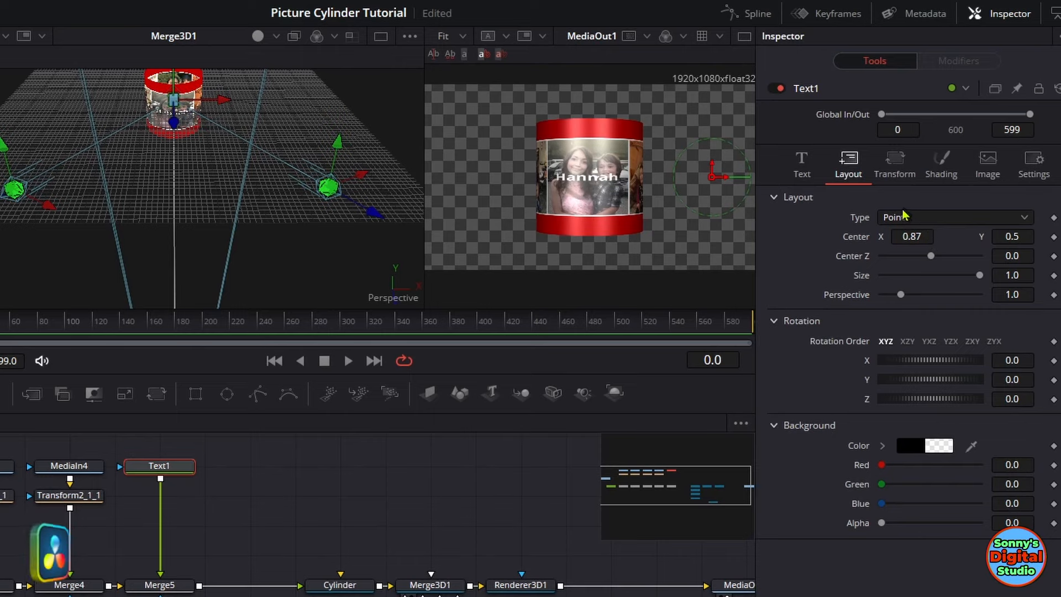
Change the font of Text1 to Lucida Calligraphy.
{"action": "left_click", "coordinate": [807, 170]}
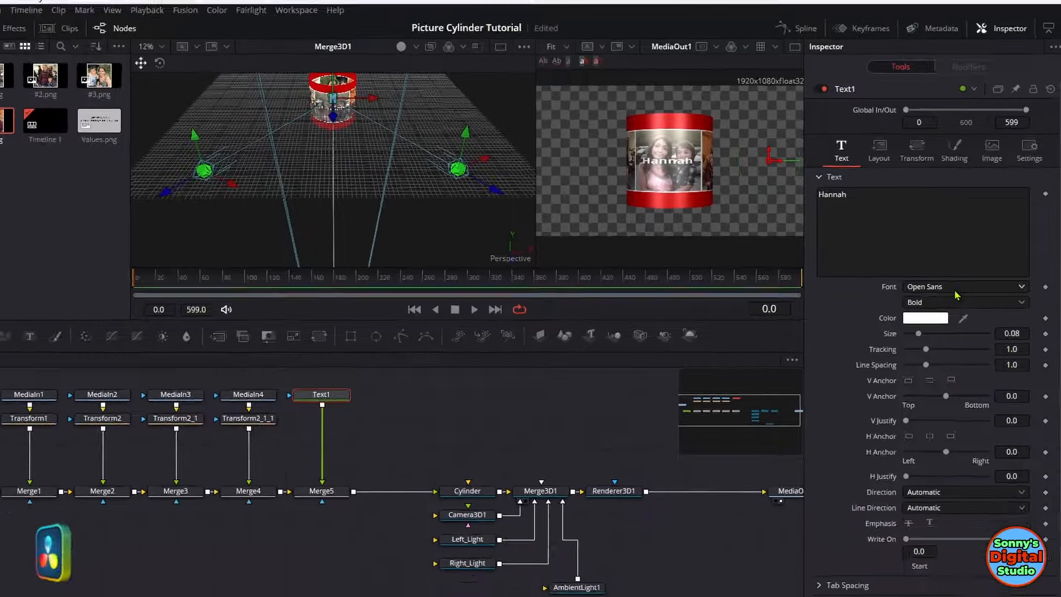
{"action": "left_click", "coordinate": [961, 287]}
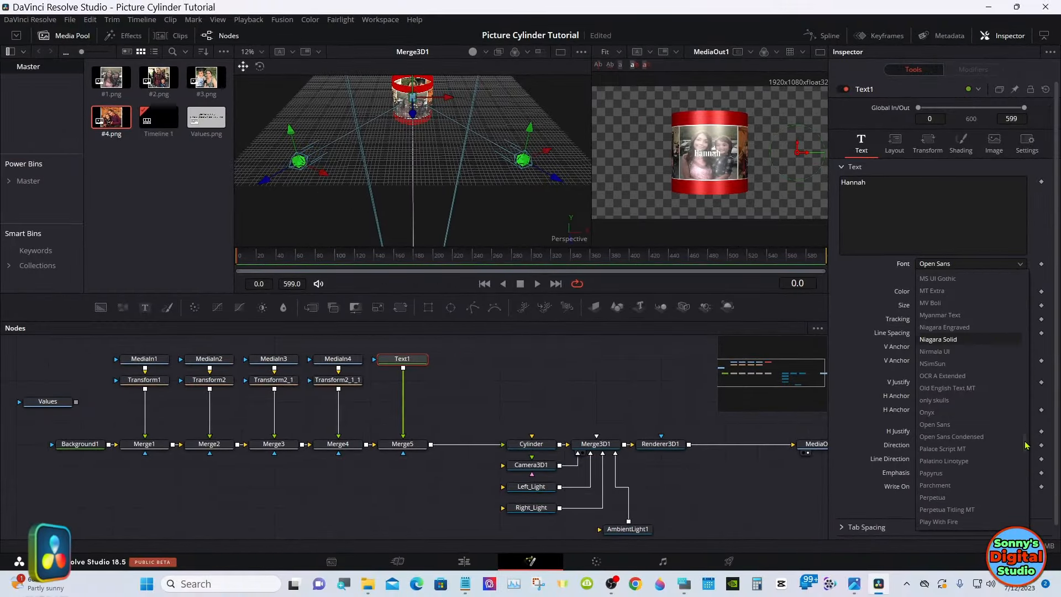
{"action": "scroll", "coordinate": [968, 366], "scroll_direction": "up", "scroll_amount": 10}
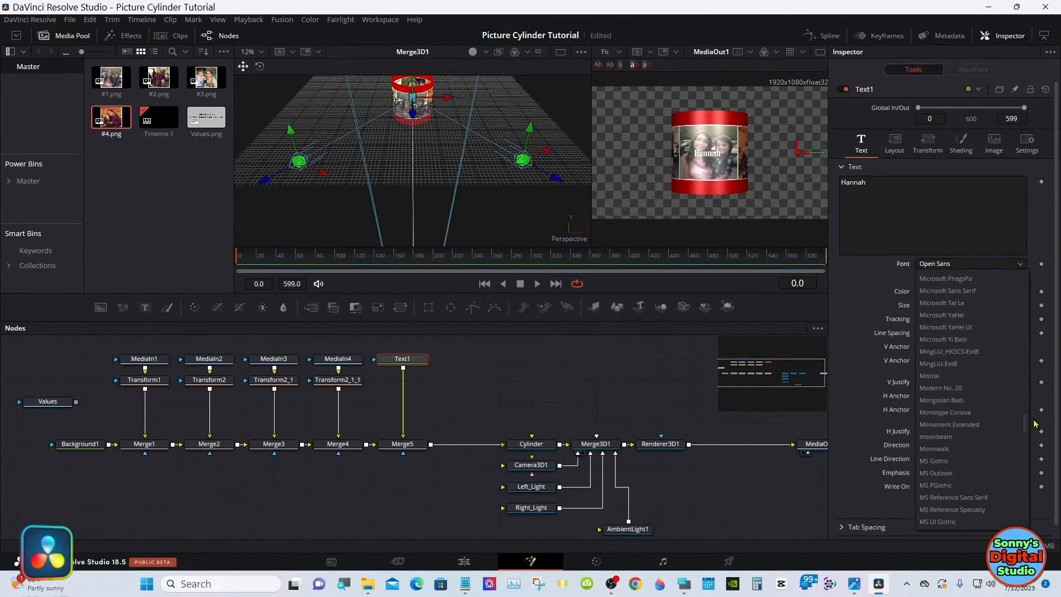
{"action": "left_click", "coordinate": [967, 352]}
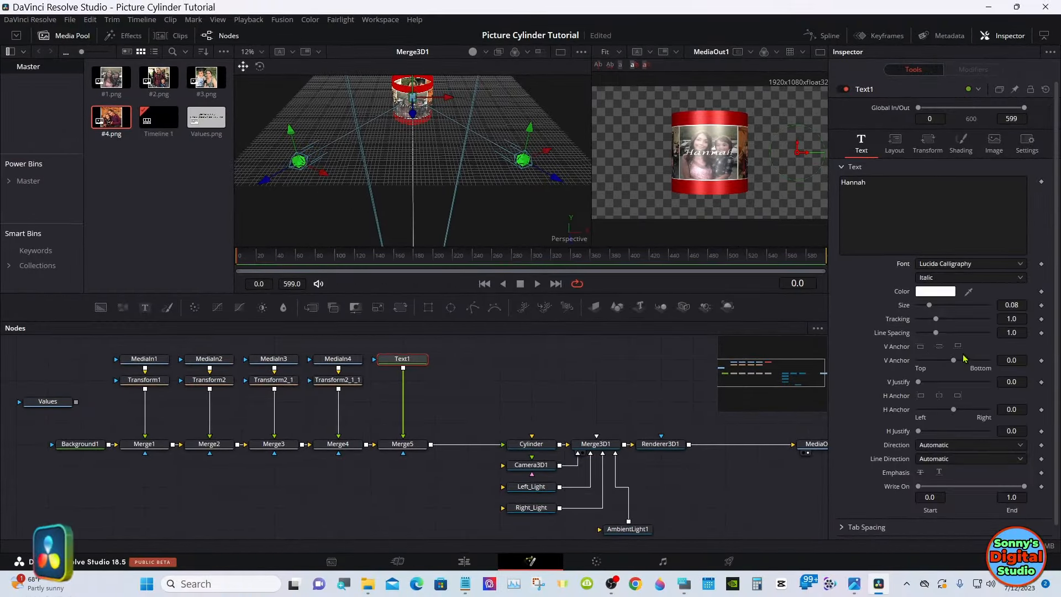
Raise Text1 onto the cylinder's upper red band with a layout Center Y of about 0.925.
{"action": "left_click", "coordinate": [901, 153]}
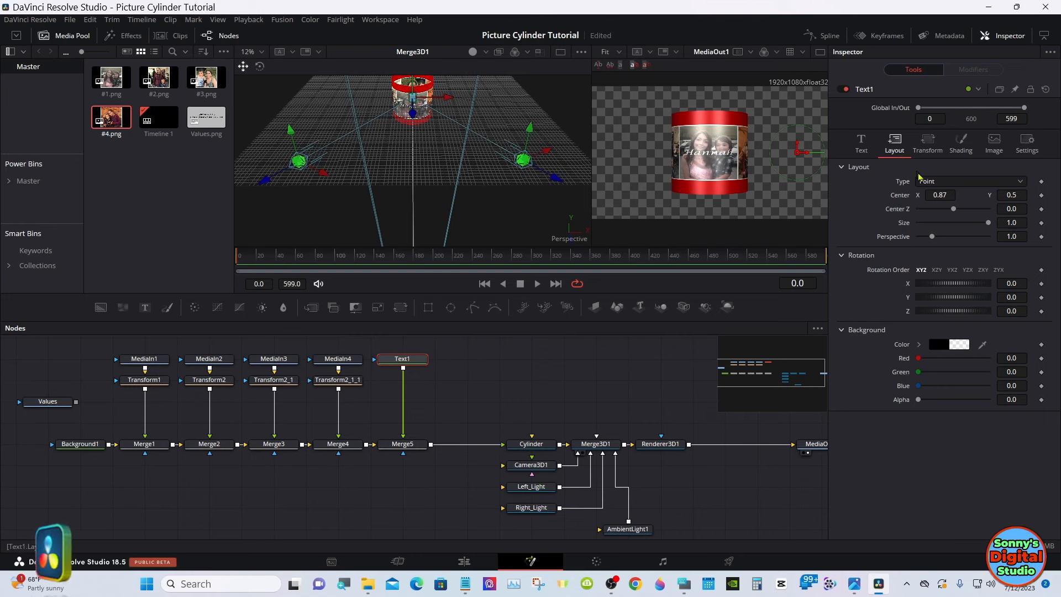
{"action": "left_click_drag", "start_coordinate": [1008, 194], "coordinate": [1043, 197]}
{"action": "left_click_drag", "start_coordinate": [569, 191], "coordinate": [722, 183]}
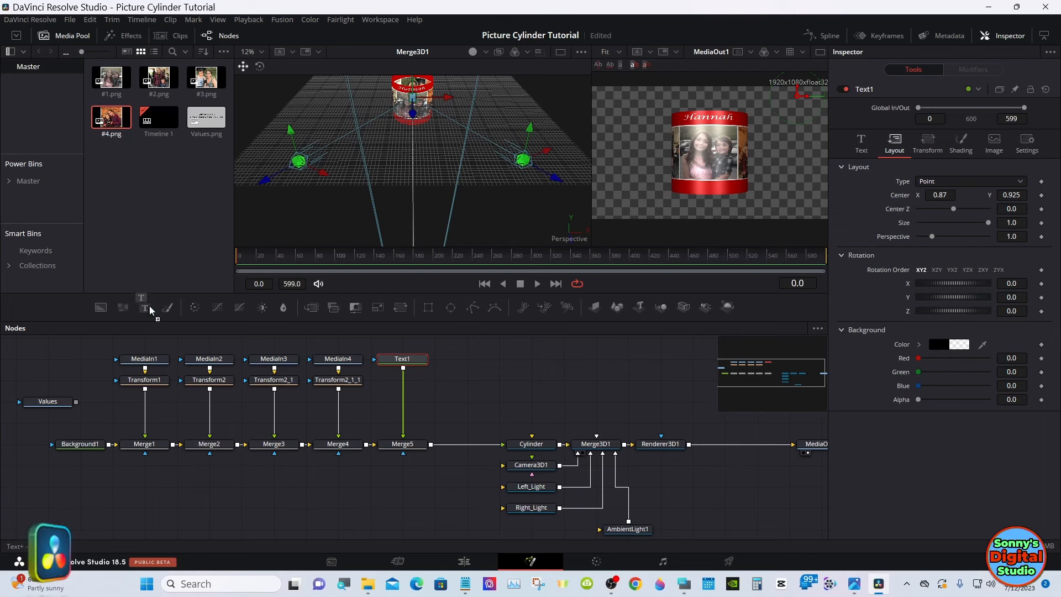
Add a second Text+ node beside Text1 and merge it onto the output of Text1, ahead of Merge5.
{"action": "left_click_drag", "start_coordinate": [145, 307], "coordinate": [462, 362]}
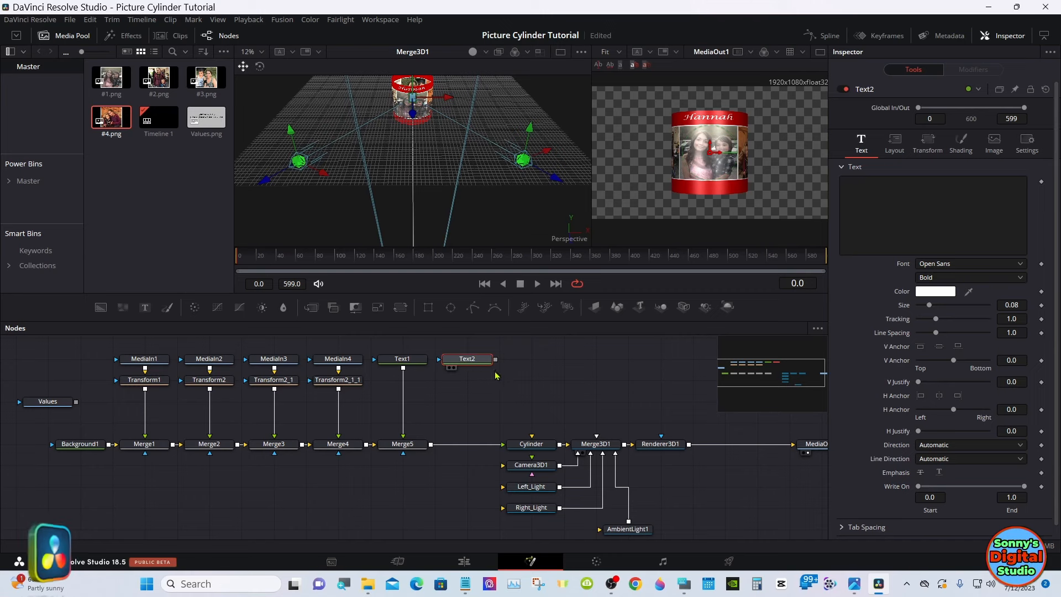
{"action": "left_click_drag", "start_coordinate": [483, 359], "coordinate": [484, 380]}
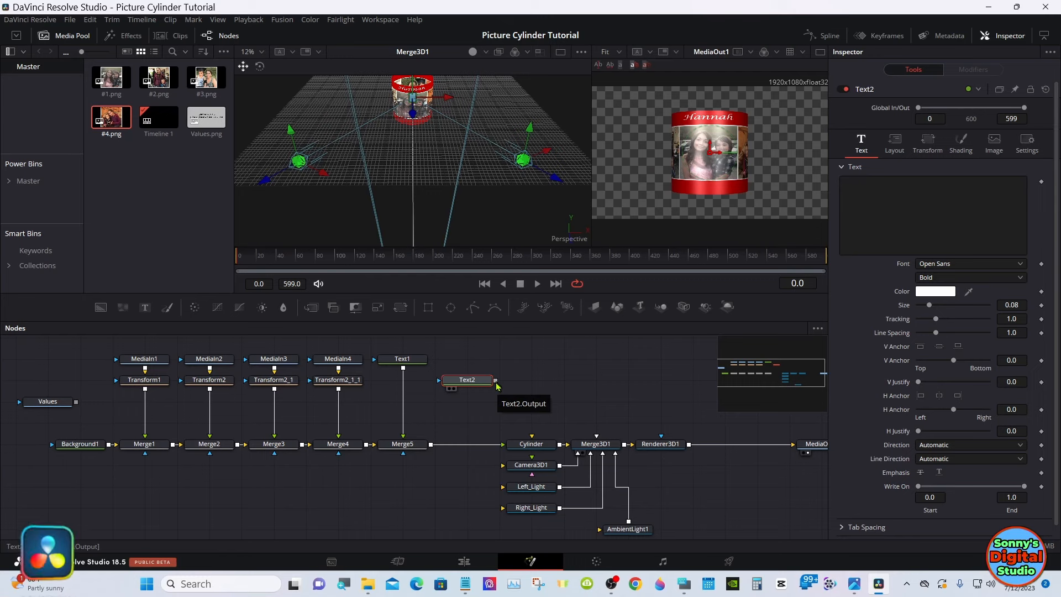
{"action": "left_click_drag", "start_coordinate": [496, 385], "coordinate": [403, 367]}
{"action": "left_click_drag", "start_coordinate": [467, 381], "coordinate": [435, 380]}
{"action": "left_click_drag", "start_coordinate": [532, 386], "coordinate": [473, 383]}
{"action": "left_click", "coordinate": [423, 382]}
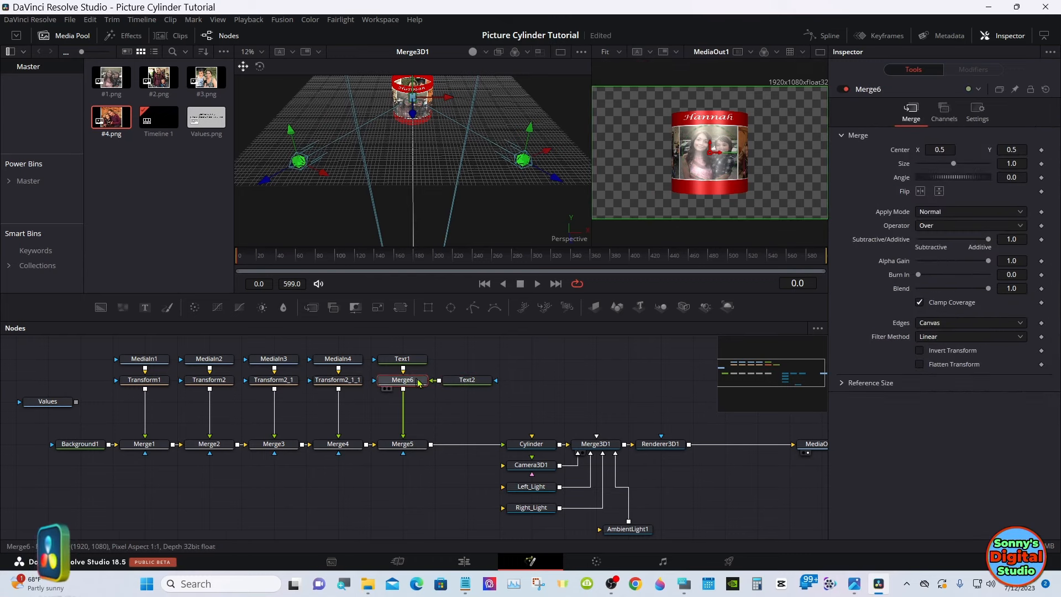
Enter the second pictured person's first name as the text of Text2, using the on-screen keyboard.
{"action": "left_click", "coordinate": [451, 381]}
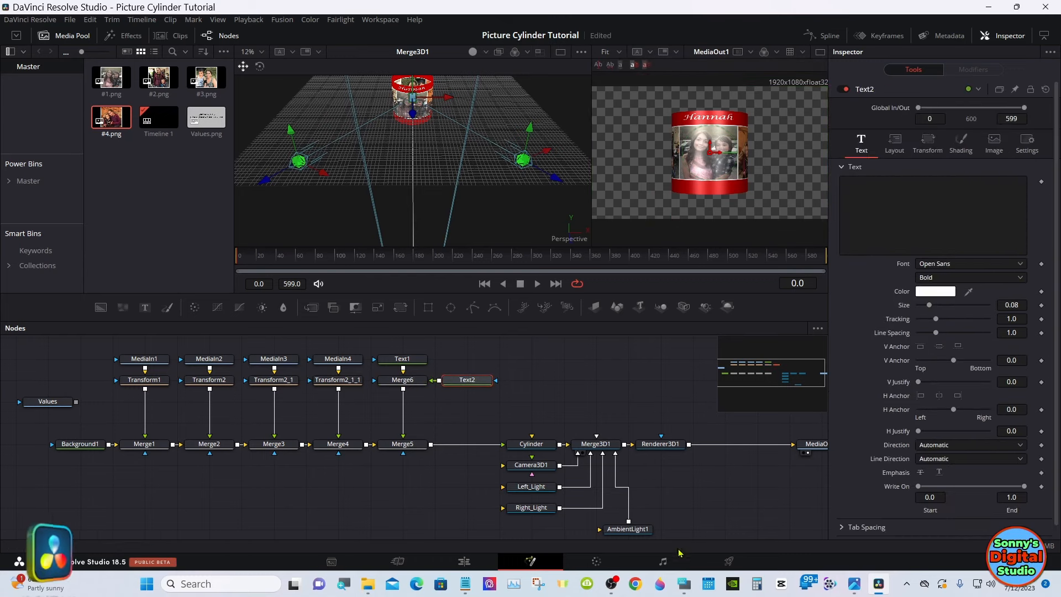
{"action": "left_click", "coordinate": [684, 584]}
{"action": "left_click_drag", "start_coordinate": [608, 390], "coordinate": [698, 392]}
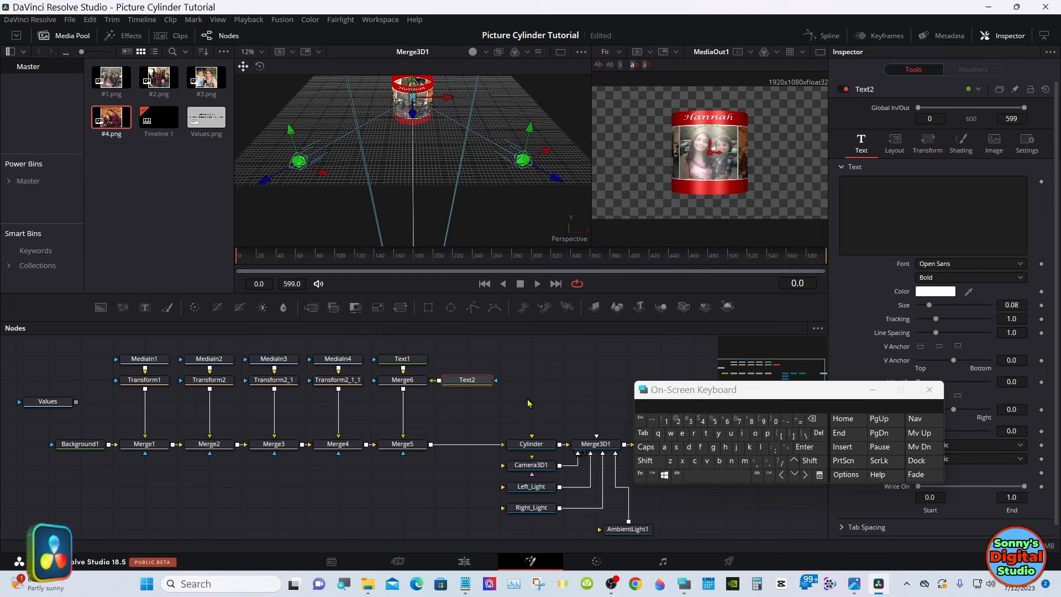
{"action": "left_click", "coordinate": [853, 197]}
{"action": "left_click", "coordinate": [645, 461]}
{"action": "left_click", "coordinate": [761, 446]}
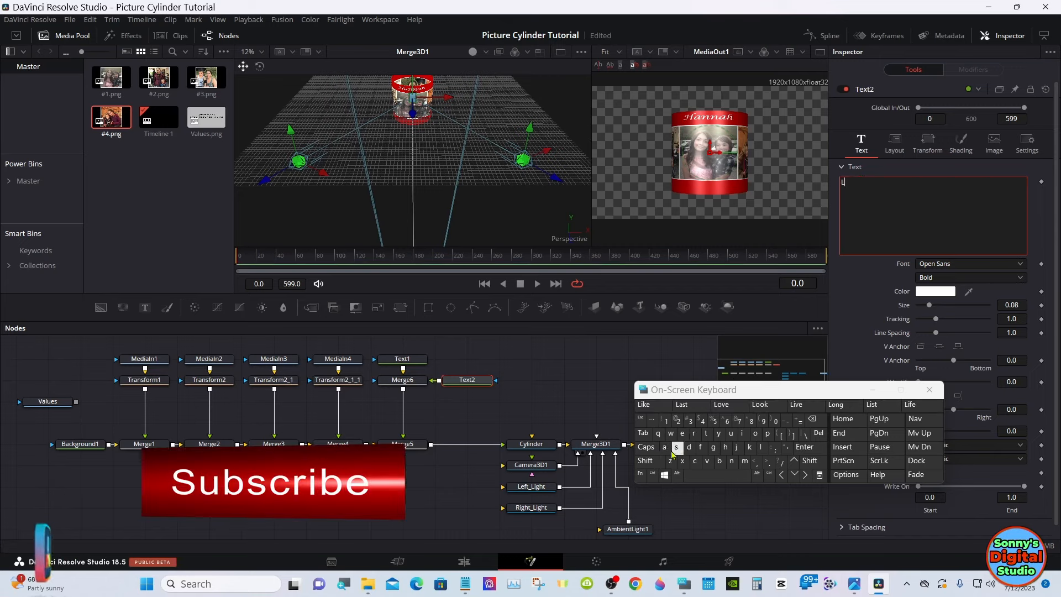
{"action": "left_click", "coordinate": [664, 447]}
{"action": "left_click", "coordinate": [732, 460]}
{"action": "left_click", "coordinate": [689, 448]}
{"action": "left_click", "coordinate": [682, 433]}
{"action": "left_click", "coordinate": [731, 461]}
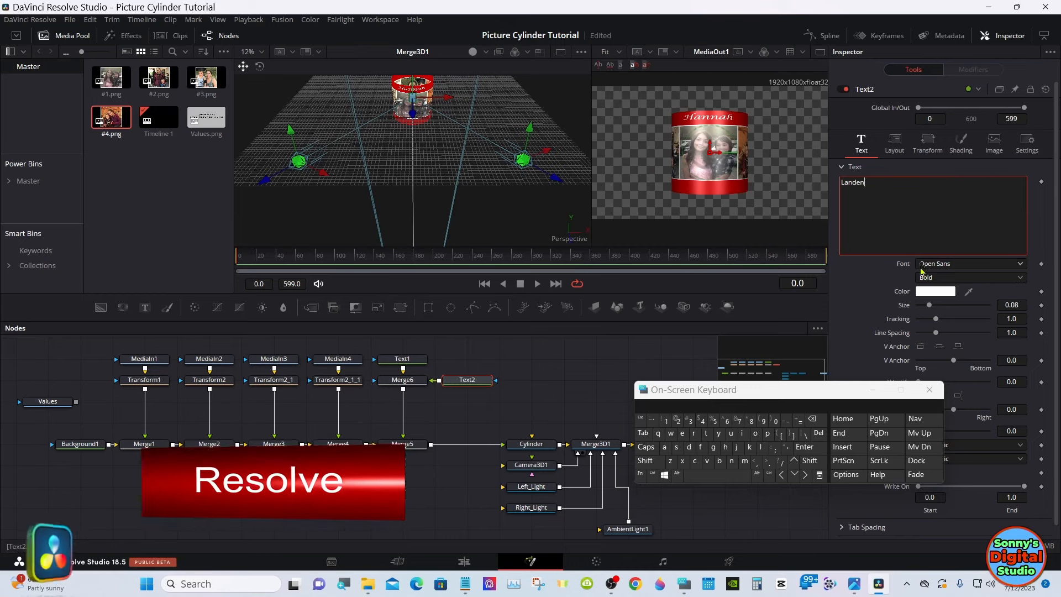
{"action": "left_click", "coordinate": [929, 389]}
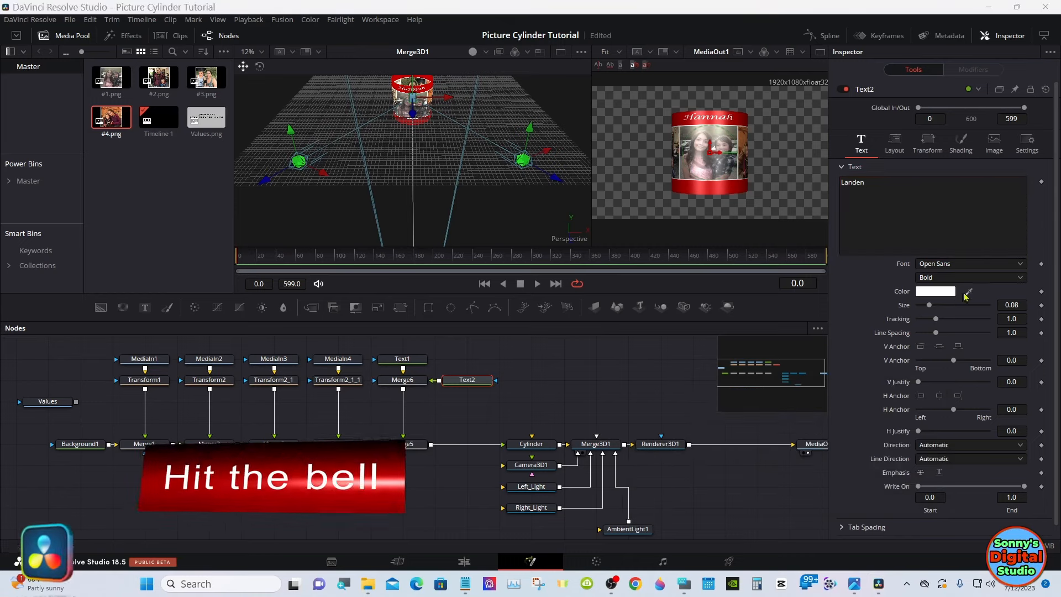
Change the font of Text2 to Lucida Calligraphy.
{"action": "left_click", "coordinate": [971, 266]}
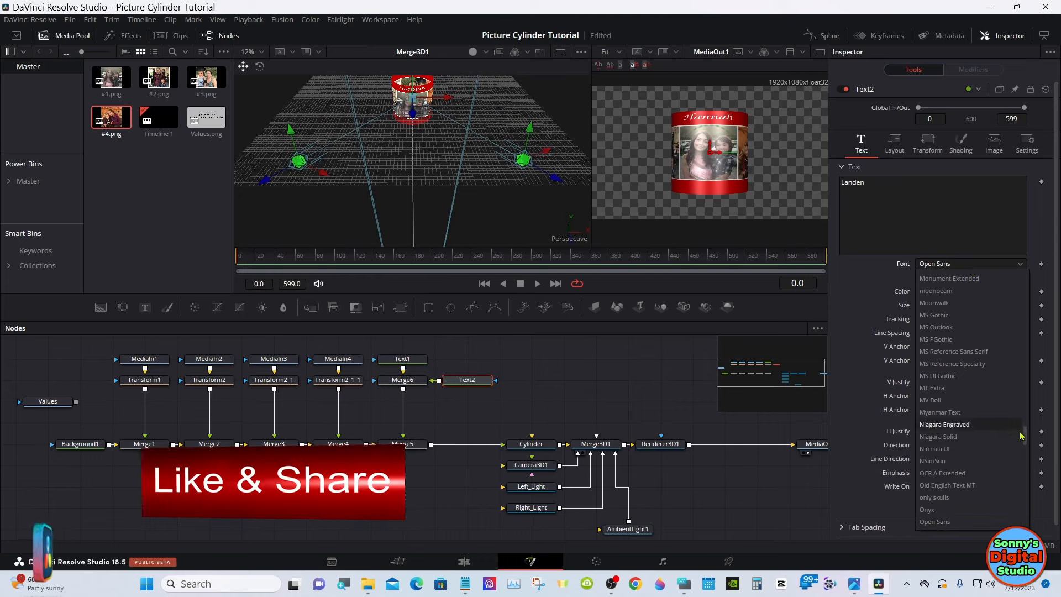
{"action": "left_click_drag", "start_coordinate": [1025, 443], "coordinate": [1031, 399]}
{"action": "left_click", "coordinate": [983, 410]}
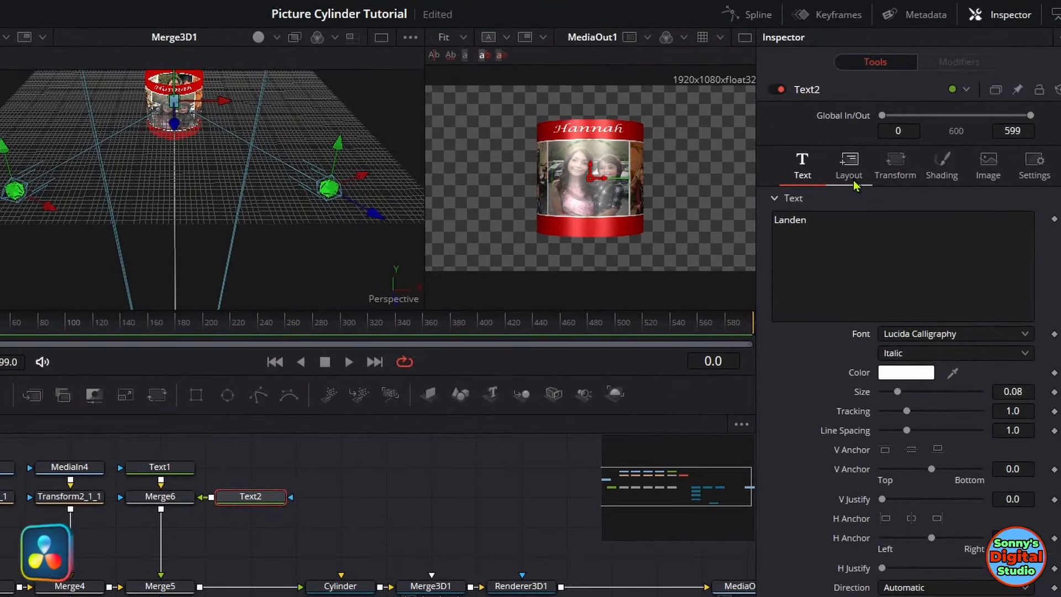
Move Text2 onto the cylinder's lower red band at layout Center X about 0.868 and Y about 0.1, and save the project.
{"action": "left_click", "coordinate": [851, 169]}
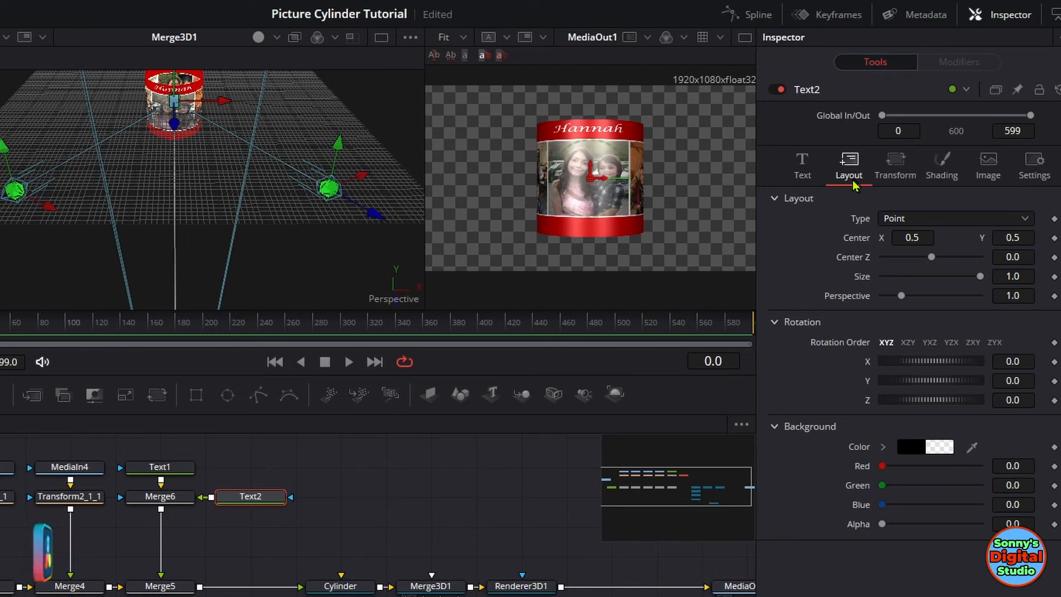
{"action": "left_click", "coordinate": [912, 238]}
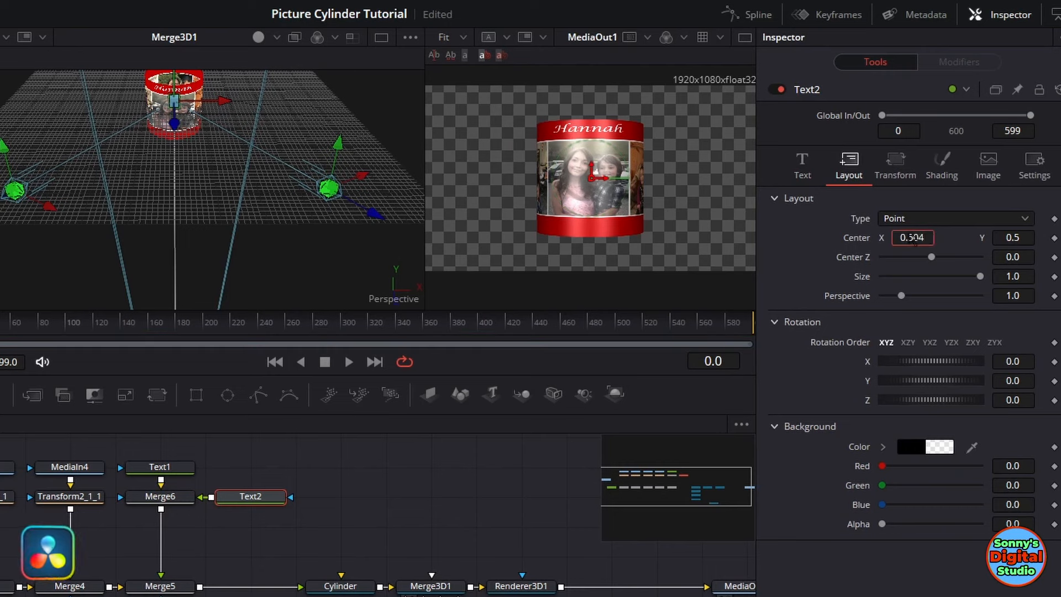
{"action": "left_click_drag", "start_coordinate": [914, 240], "coordinate": [467, 228]}
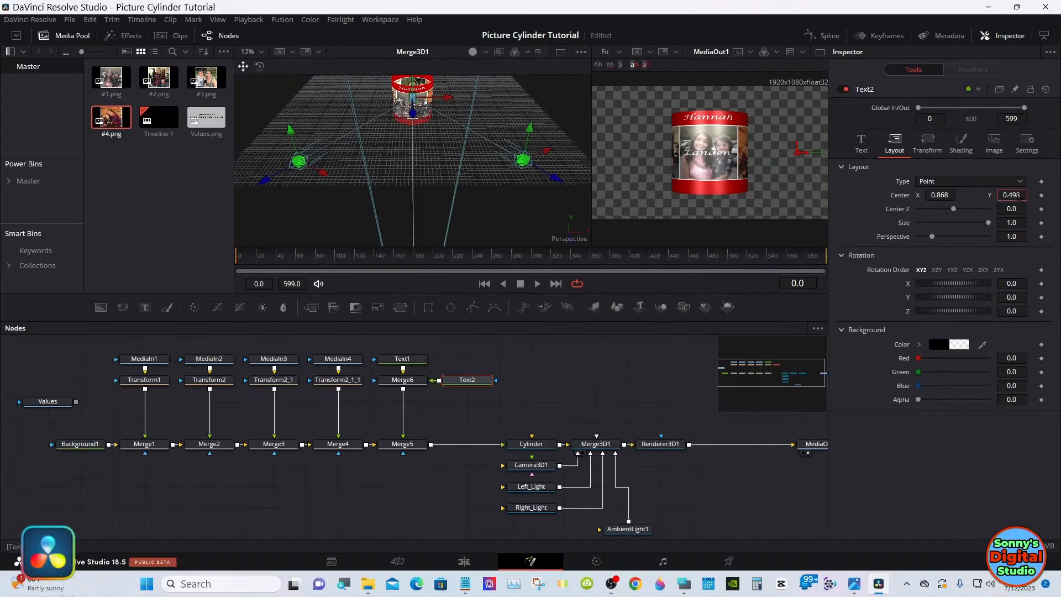
{"action": "left_click_drag", "start_coordinate": [1023, 237], "coordinate": [895, 245]}
{"action": "left_click_drag", "start_coordinate": [926, 199], "coordinate": [804, 204]}
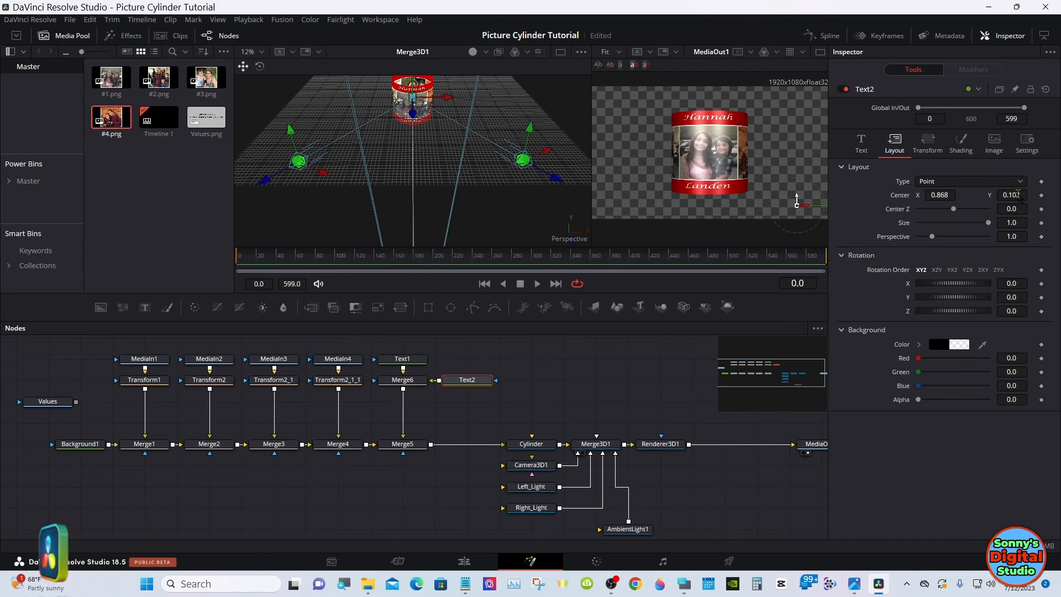
{"action": "left_click_drag", "start_coordinate": [1019, 195], "coordinate": [1017, 195]}
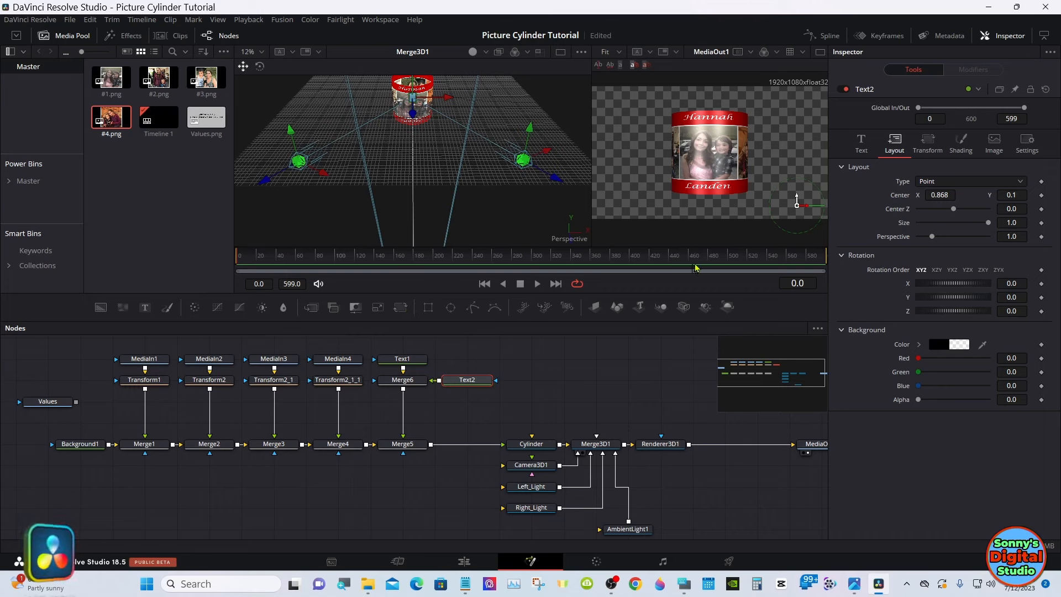
{"action": "left_click_drag", "start_coordinate": [729, 255], "coordinate": [234, 262]}
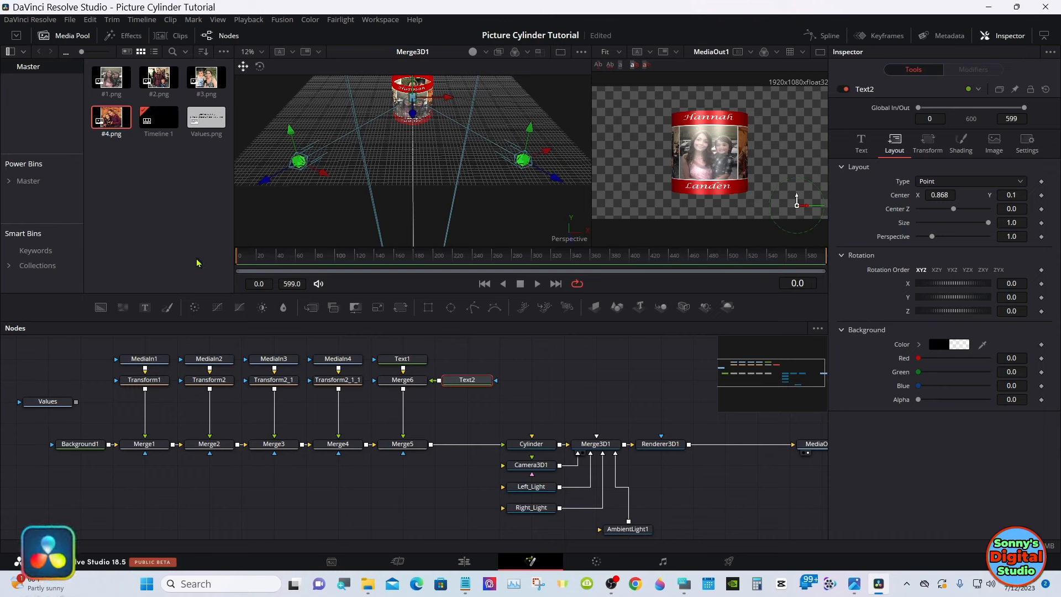
{"action": "key", "text": "ctrl+s"}
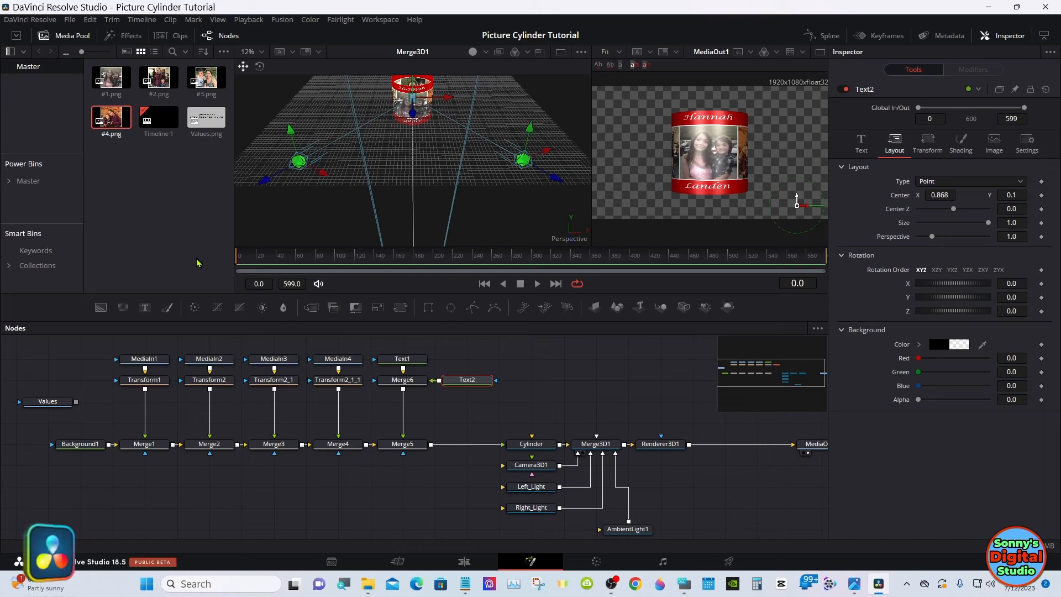
Keyframe the Cylinder's Y rotation at frame 0, and rotate it to about 941.9 on Y at frame 120.
{"action": "left_click", "coordinate": [550, 443]}
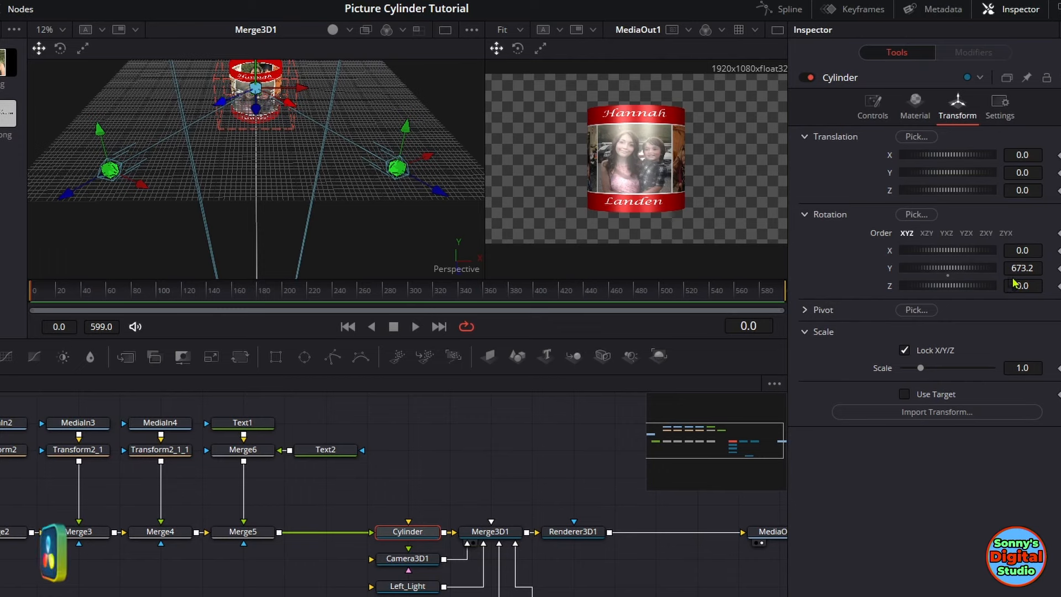
{"action": "left_click", "coordinate": [1058, 268]}
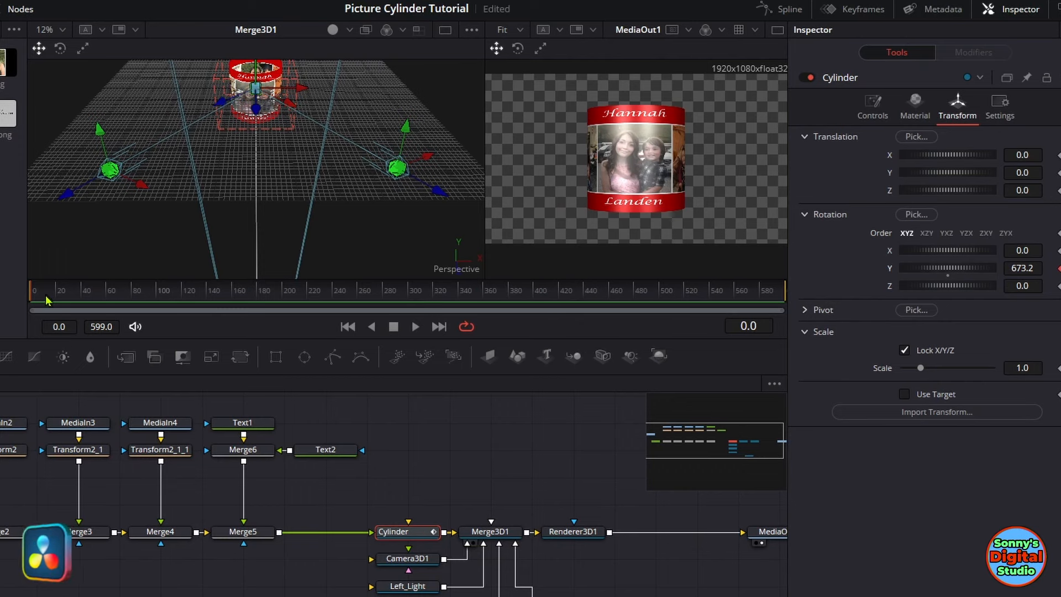
{"action": "left_click_drag", "start_coordinate": [50, 301], "coordinate": [184, 317]}
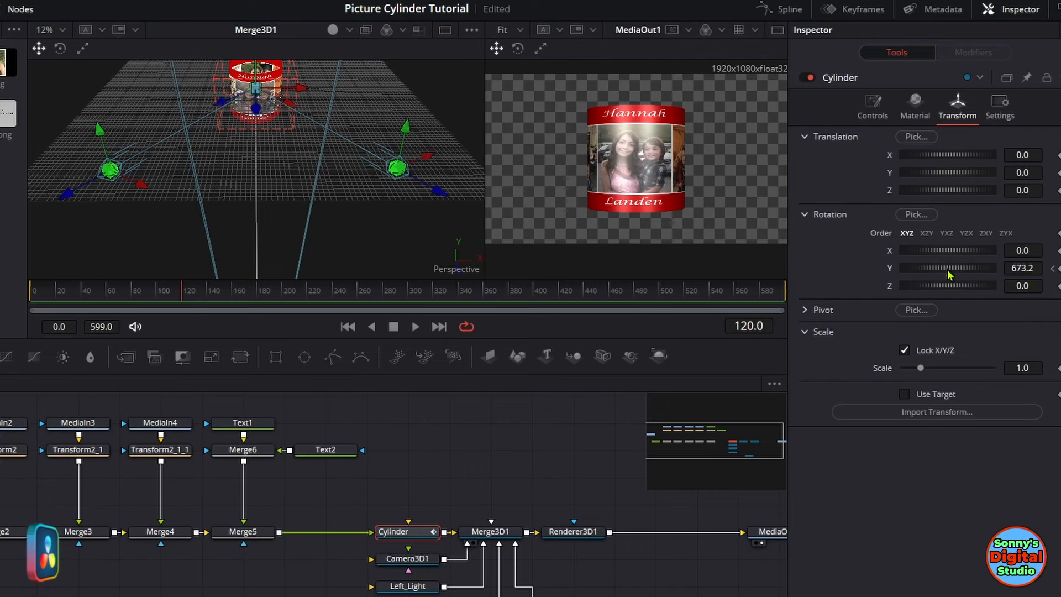
{"action": "mouse_move", "coordinate": [949, 274]}
{"action": "left_mouse_down"}
{"action": "mouse_move", "coordinate": [1002, 277]}
{"action": "mouse_move", "coordinate": [961, 271]}
{"action": "left_mouse_up"}
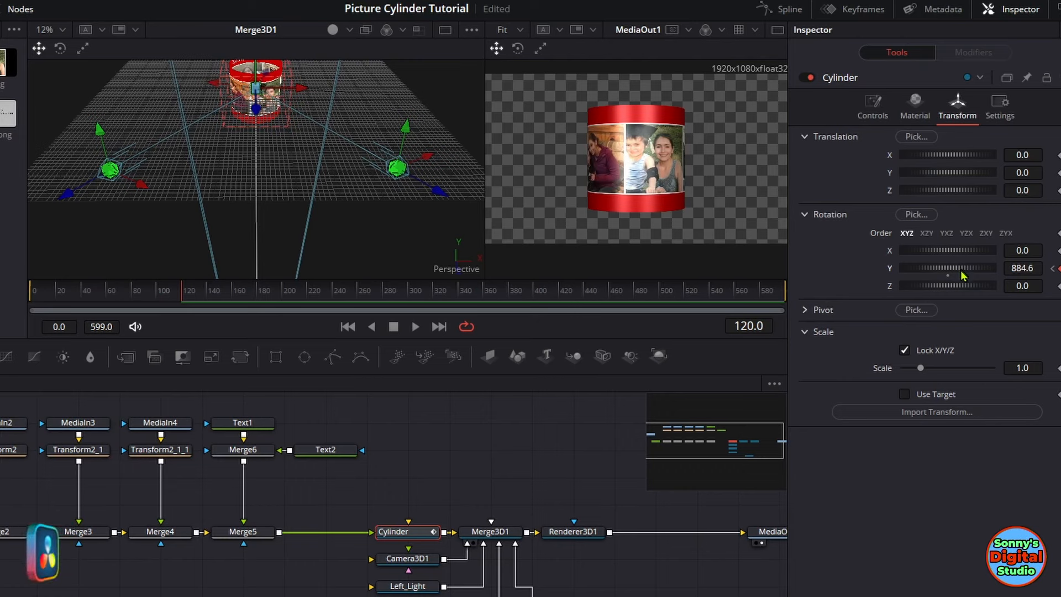
{"action": "left_click_drag", "start_coordinate": [963, 275], "coordinate": [966, 275]}
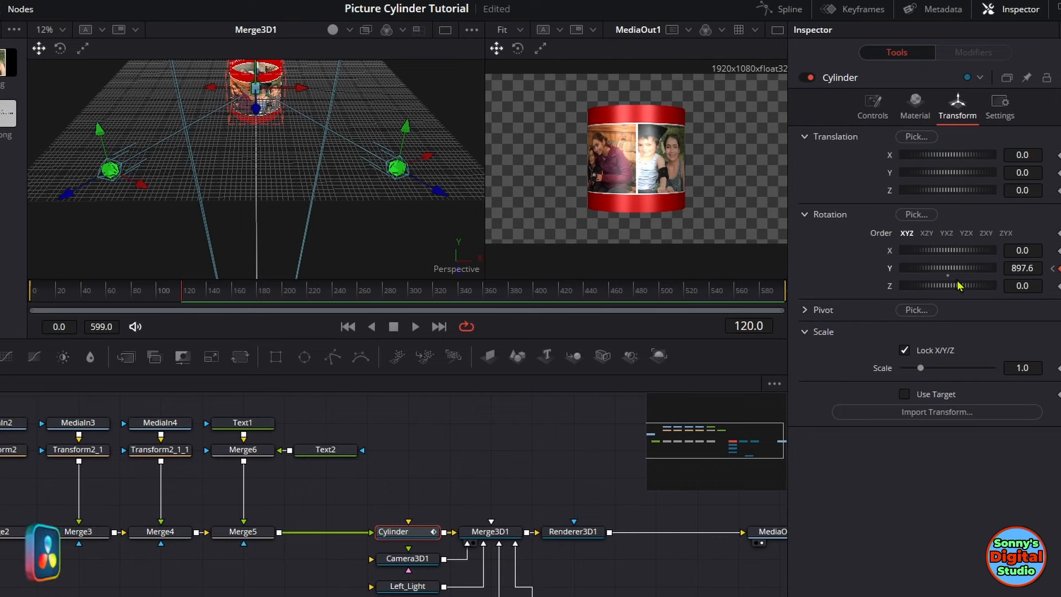
{"action": "left_click_drag", "start_coordinate": [953, 269], "coordinate": [971, 266]}
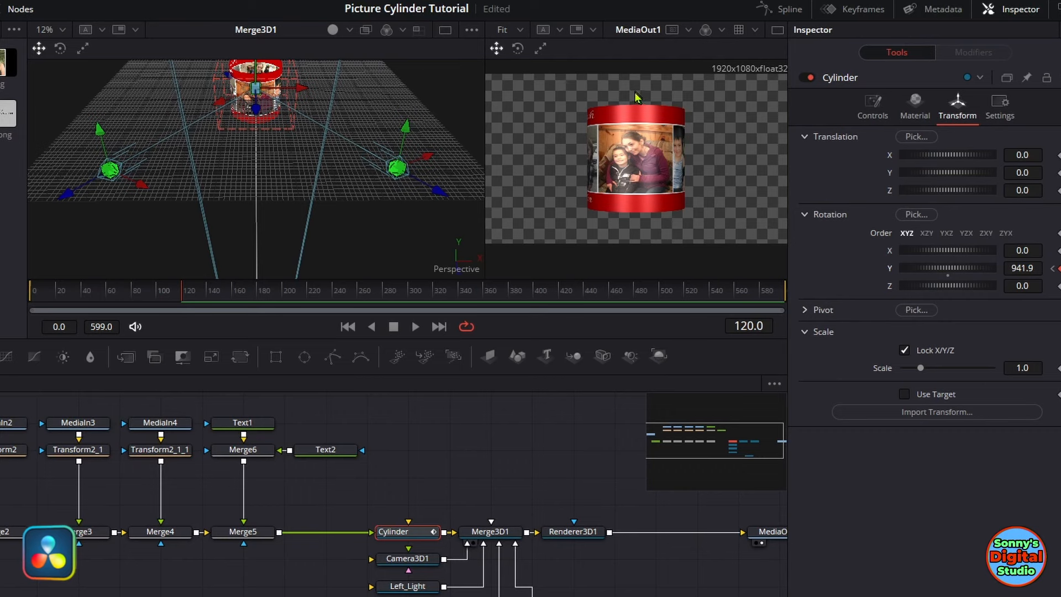
Save the project and switch to a single viewer showing only MediaOut1.
{"action": "key", "text": "ctrl+s"}
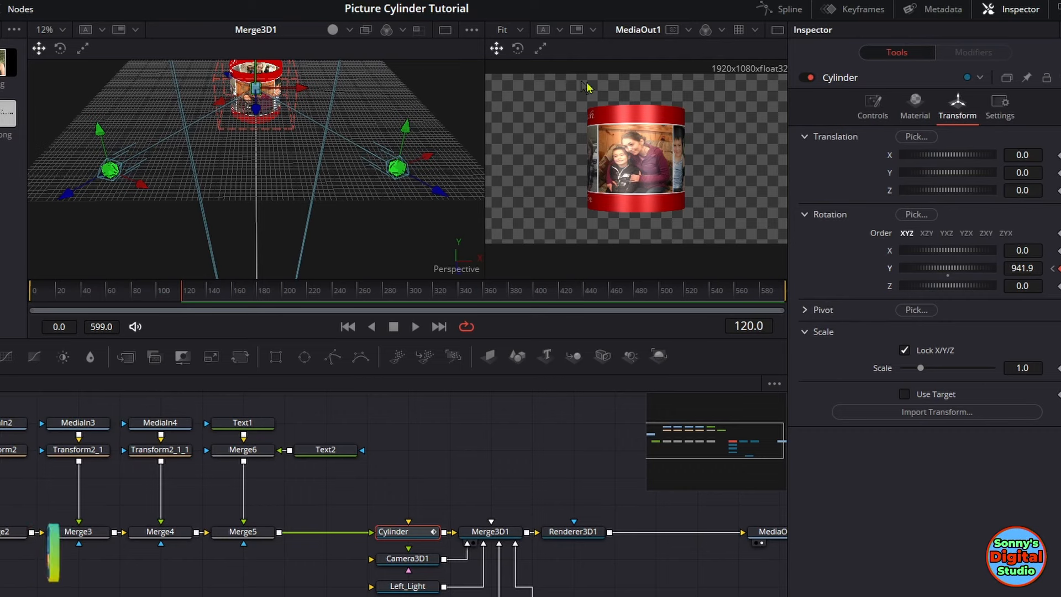
{"action": "left_click", "coordinate": [777, 30]}
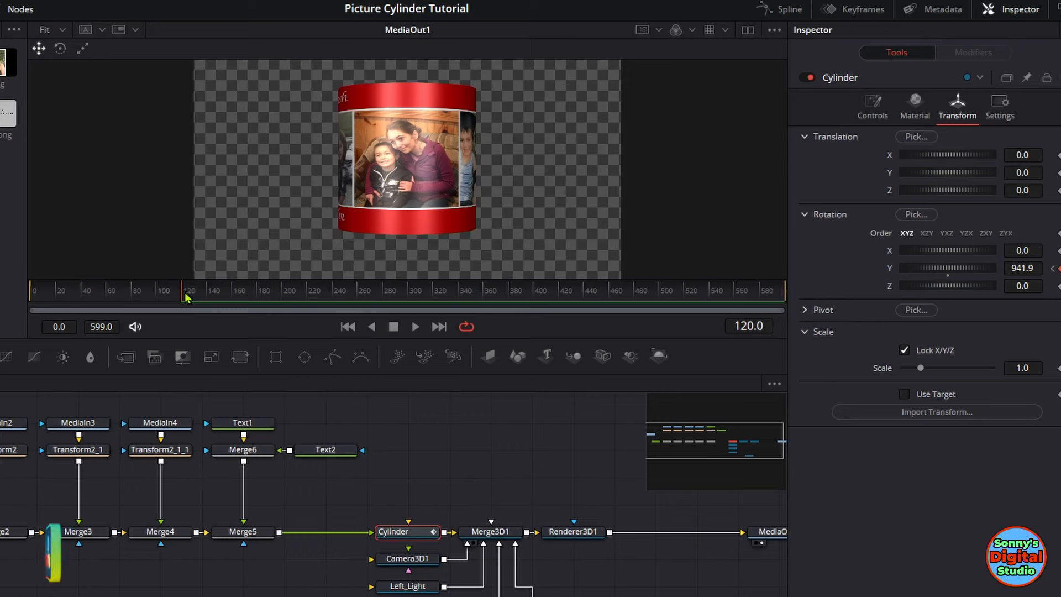
Keyframe the Cylinder's Y rotation at about 1030.6 on frame 180 and about 1124.5 on frame 240.
{"action": "left_click_drag", "start_coordinate": [188, 297], "coordinate": [258, 298]}
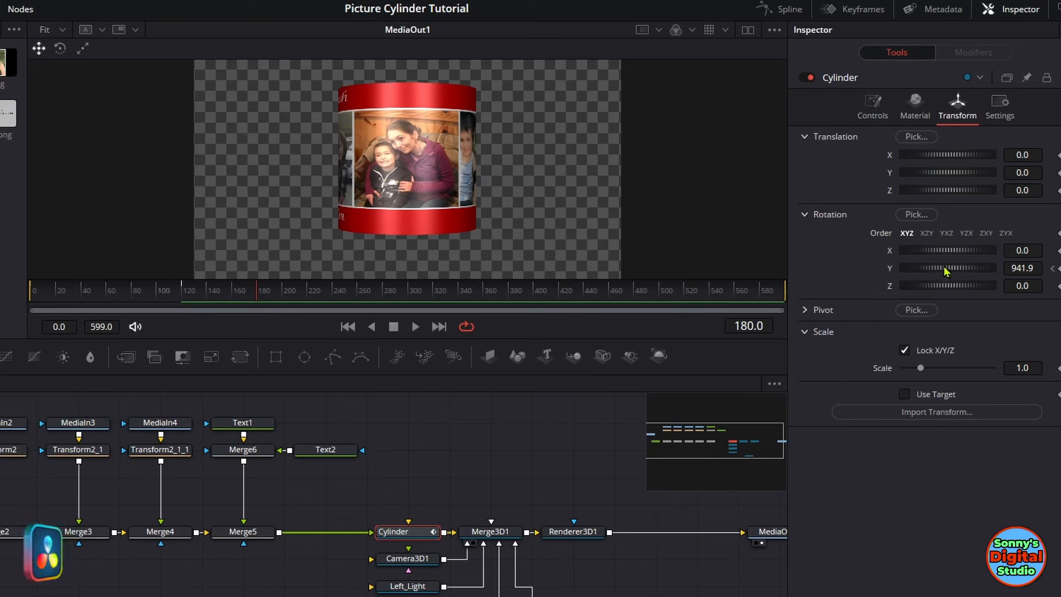
{"action": "left_click_drag", "start_coordinate": [942, 268], "coordinate": [969, 271]}
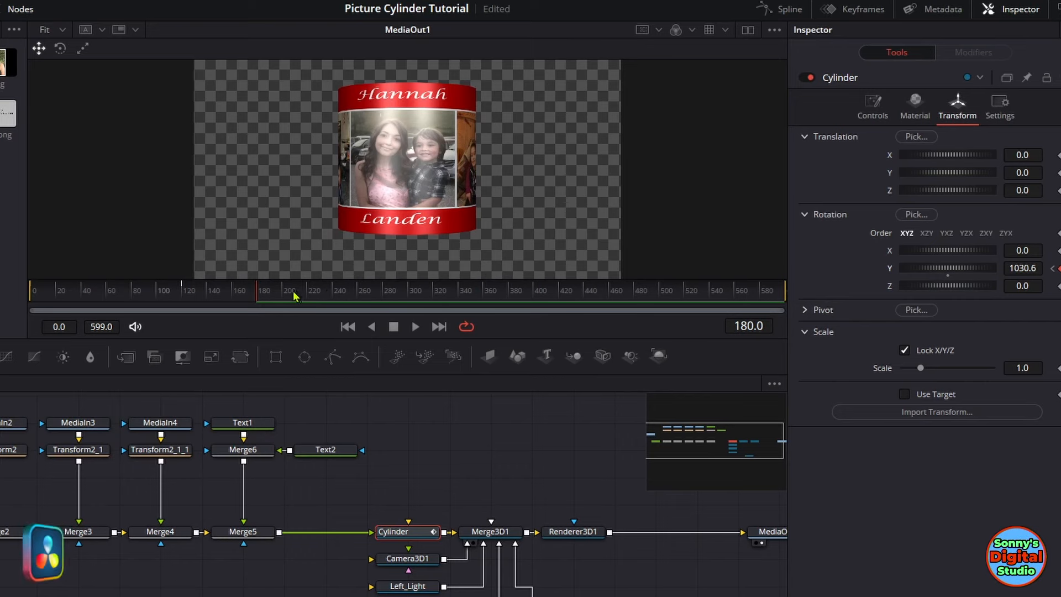
{"action": "left_click_drag", "start_coordinate": [260, 297], "coordinate": [335, 300]}
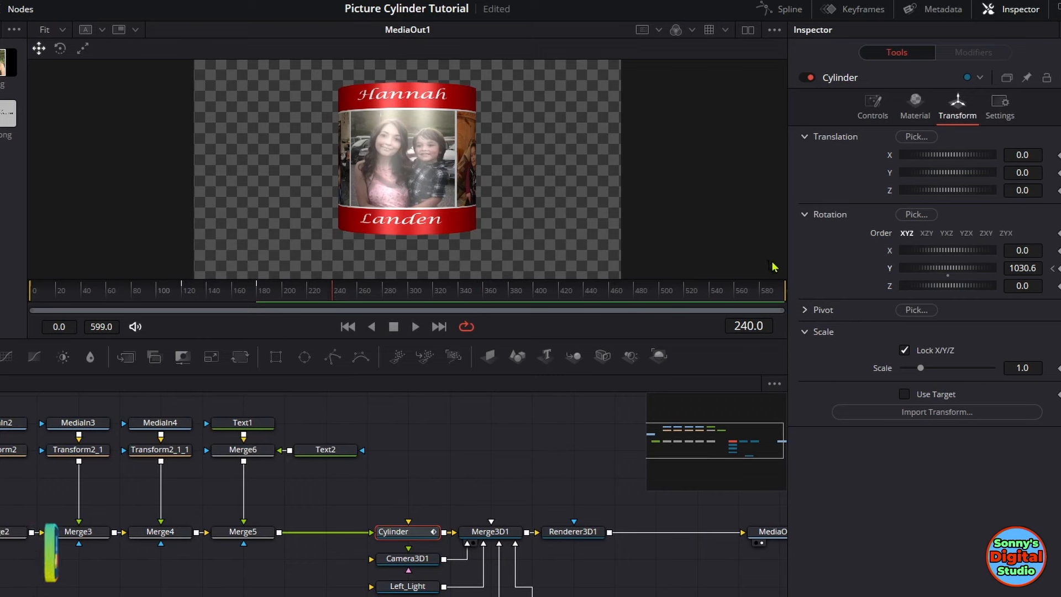
{"action": "left_click_drag", "start_coordinate": [943, 267], "coordinate": [967, 272]}
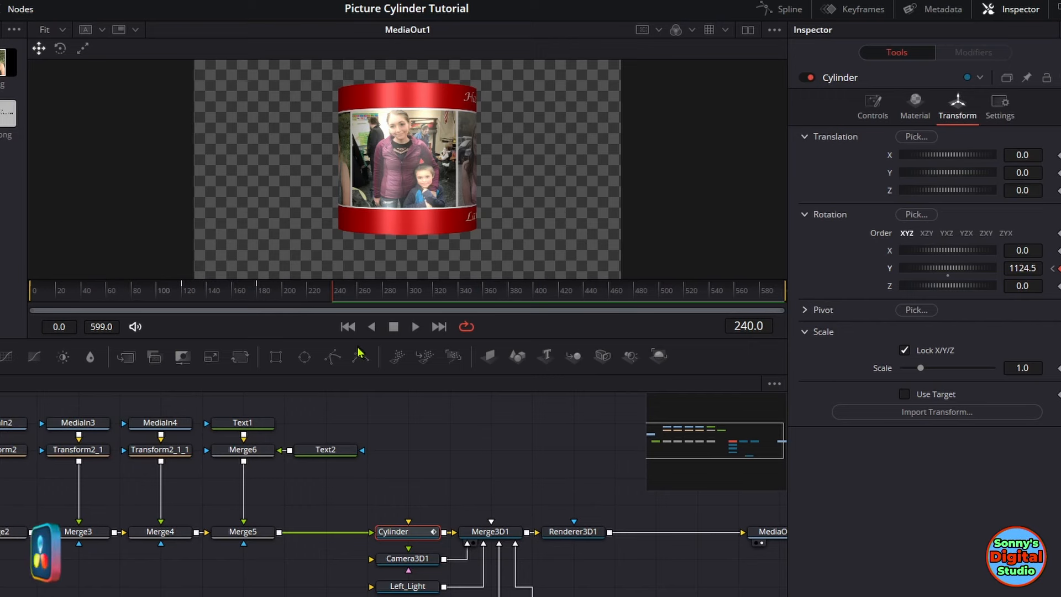
Keyframe the Cylinder's Y rotation at about 1213.2 on frame 300 and about 1299.3 on frame 360.
{"action": "left_click_drag", "start_coordinate": [339, 301], "coordinate": [410, 298]}
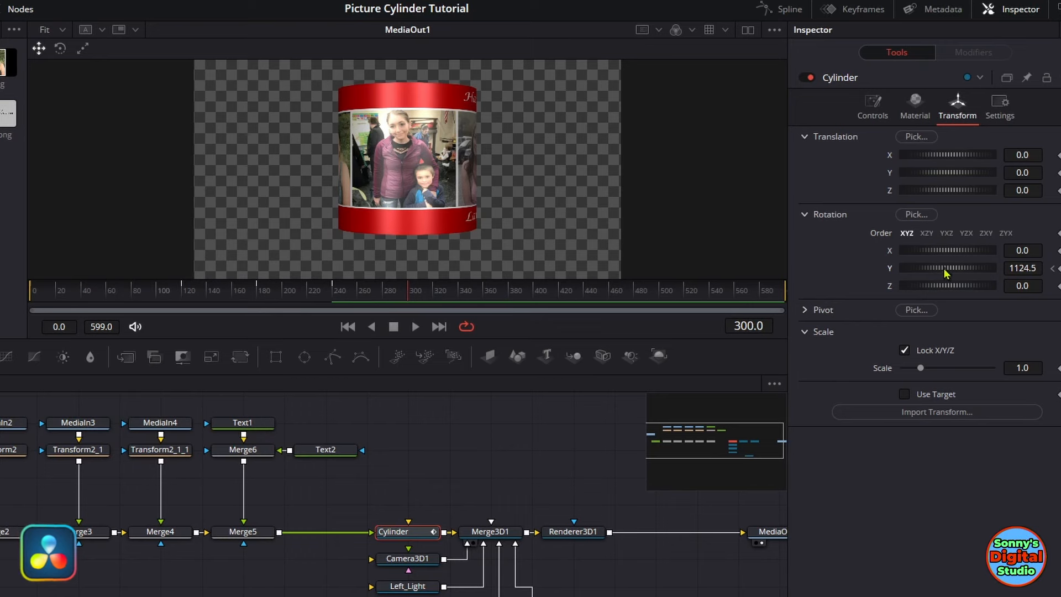
{"action": "left_click_drag", "start_coordinate": [946, 272], "coordinate": [969, 270]}
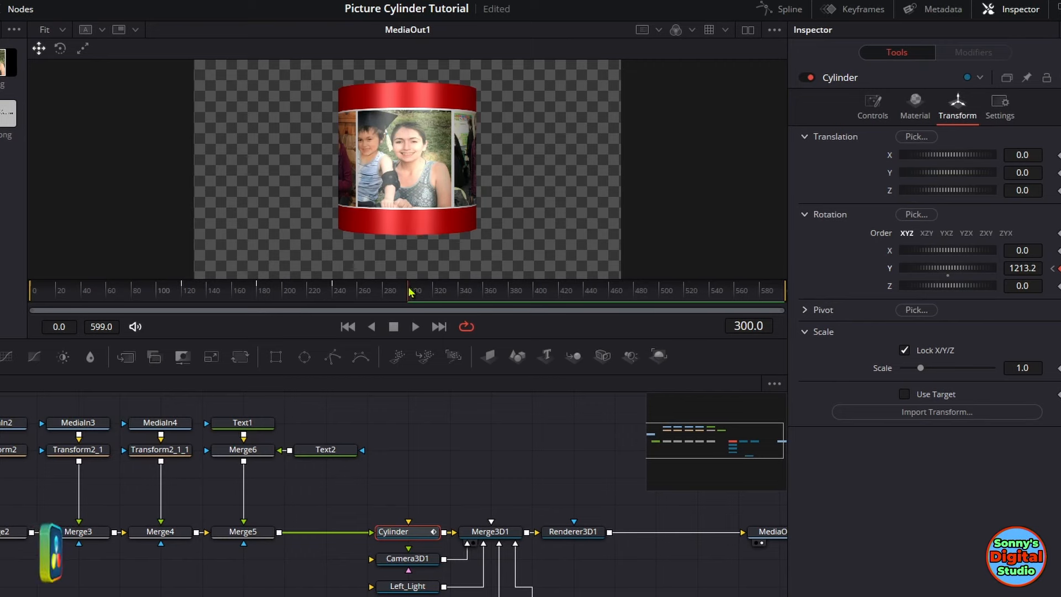
{"action": "left_click_drag", "start_coordinate": [410, 289], "coordinate": [484, 297]}
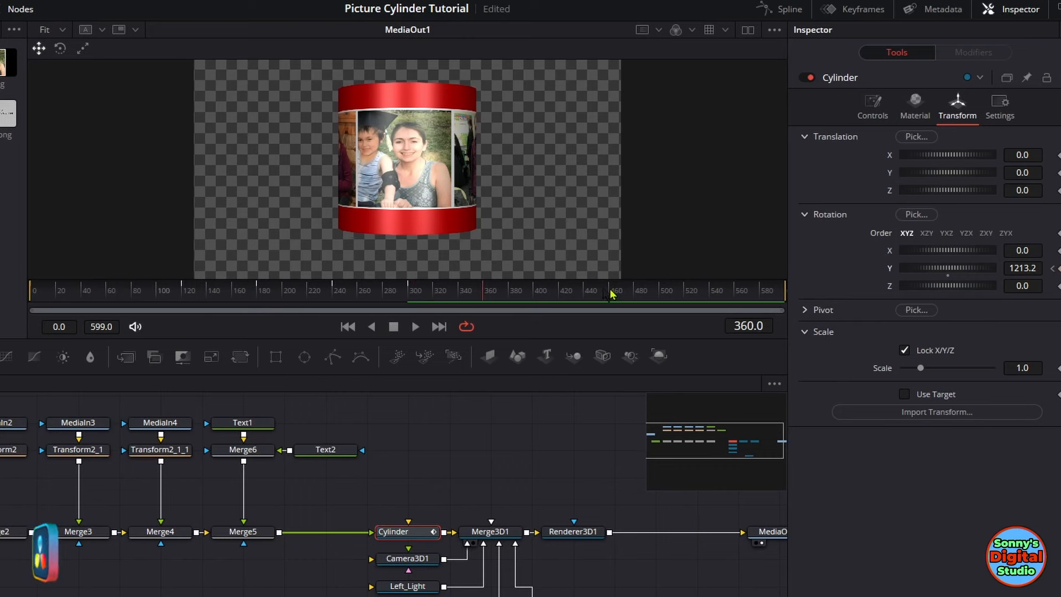
{"action": "left_click_drag", "start_coordinate": [933, 273], "coordinate": [959, 272]}
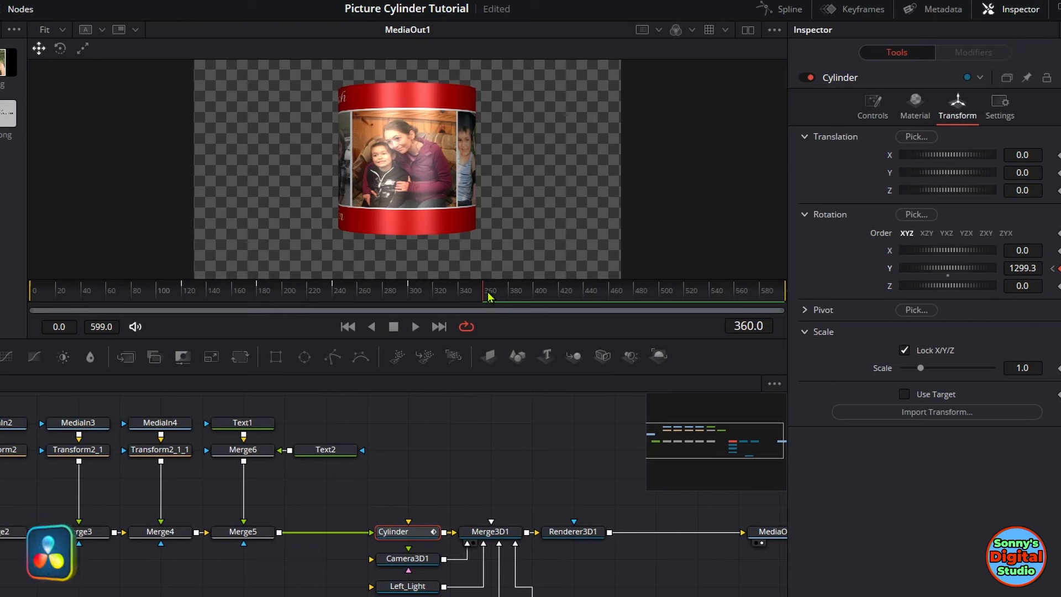
Keyframe the Cylinder's Y rotation at frame 420, fine-tuning it to about 1393.2 so the picture faces forward.
{"action": "left_click_drag", "start_coordinate": [488, 295], "coordinate": [559, 301]}
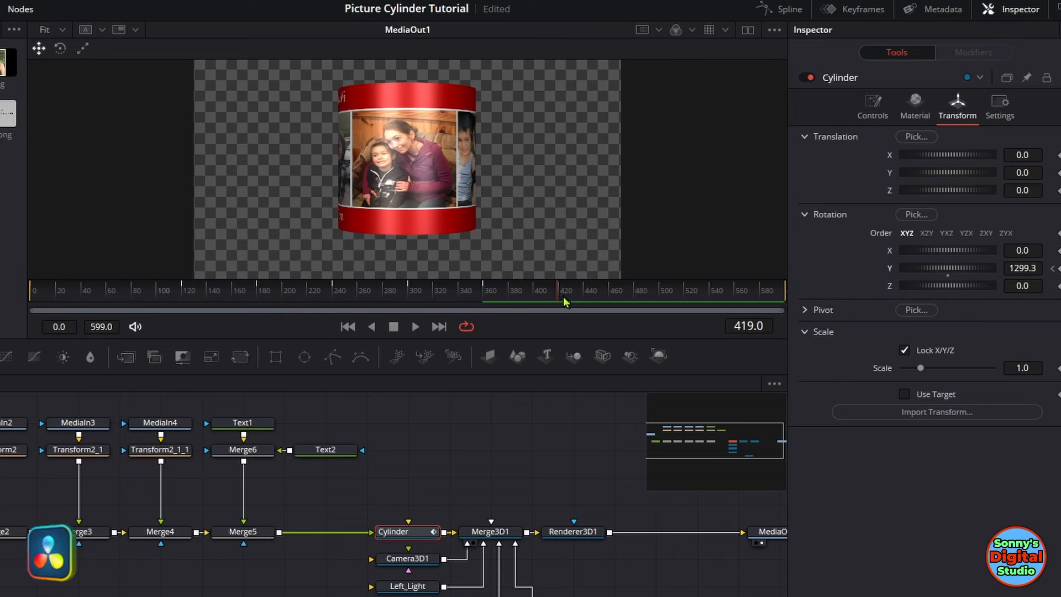
{"action": "left_click", "coordinate": [559, 296]}
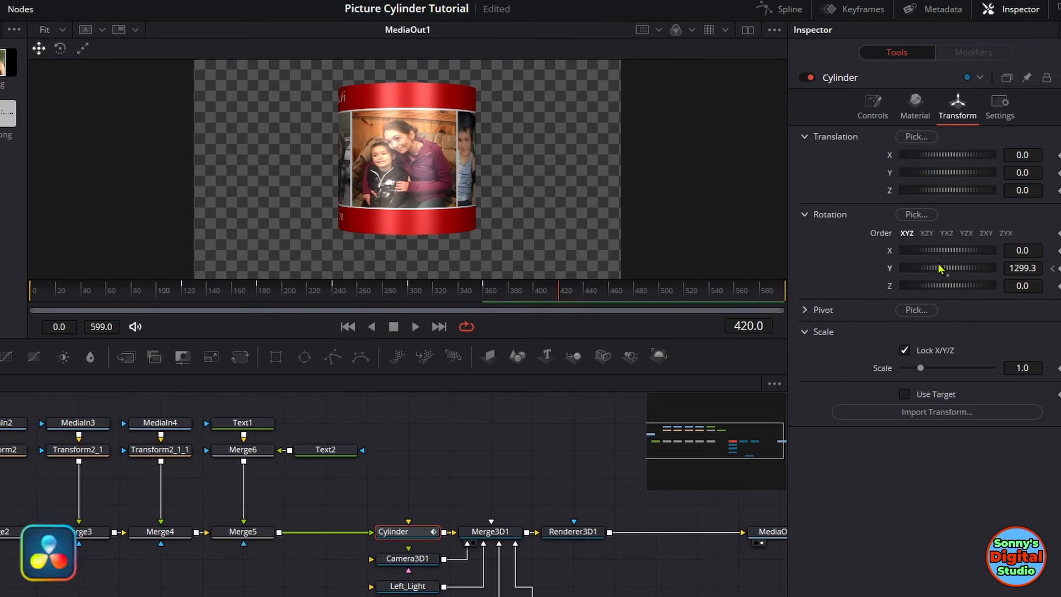
{"action": "left_click_drag", "start_coordinate": [939, 268], "coordinate": [966, 266]}
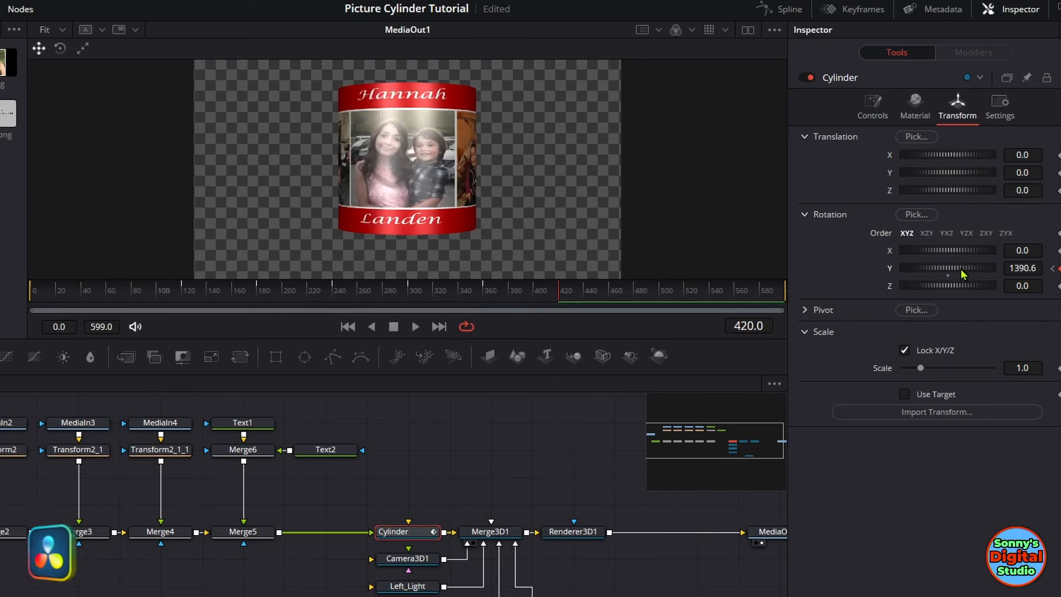
{"action": "left_click_drag", "start_coordinate": [961, 270], "coordinate": [962, 271]}
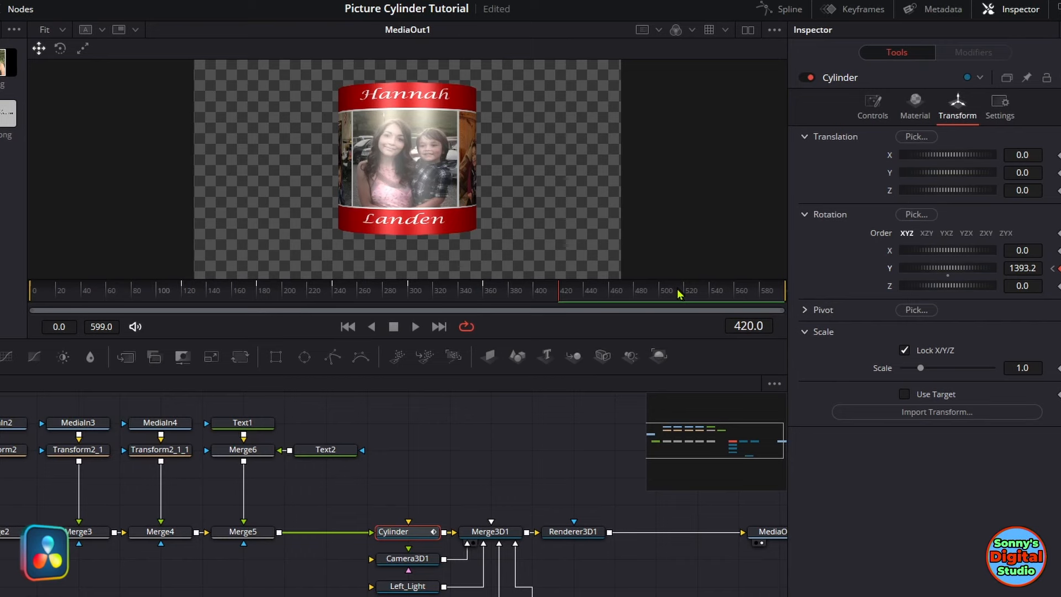
Keyframe the Cylinder's Y rotation at about 1484.5 on frame 480 and about 1573.2 on frame 540.
{"action": "left_click", "coordinate": [567, 298]}
{"action": "left_click_drag", "start_coordinate": [567, 297], "coordinate": [636, 298]}
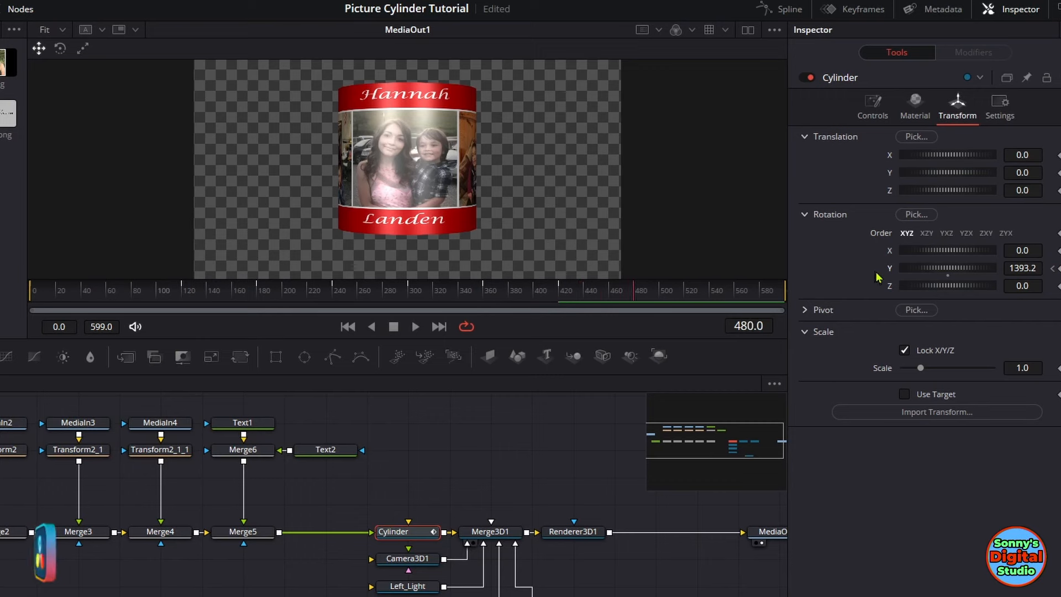
{"action": "left_click_drag", "start_coordinate": [931, 270], "coordinate": [958, 267]}
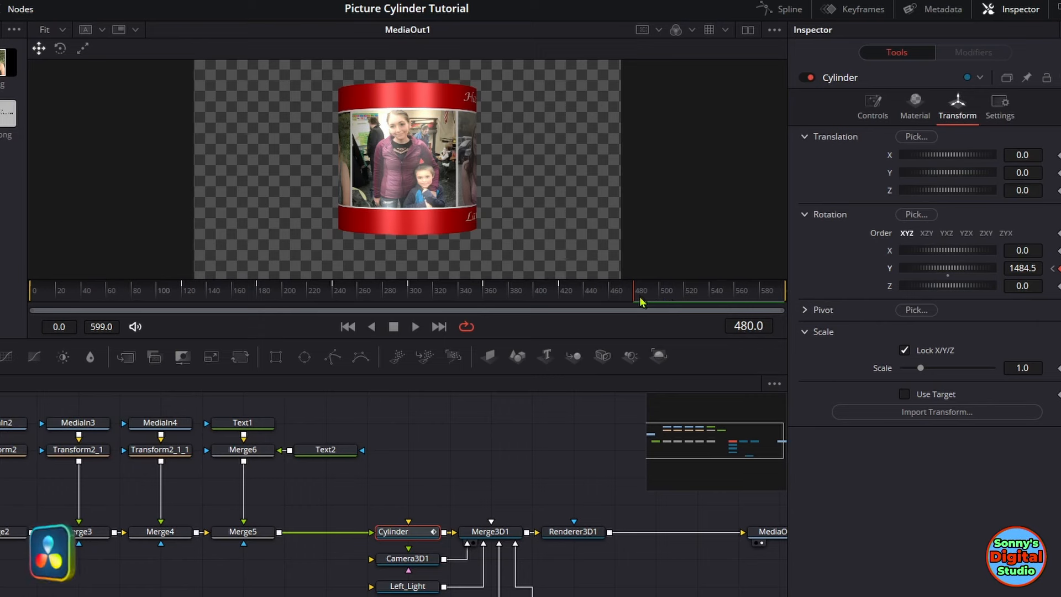
{"action": "left_click_drag", "start_coordinate": [641, 302], "coordinate": [711, 302]}
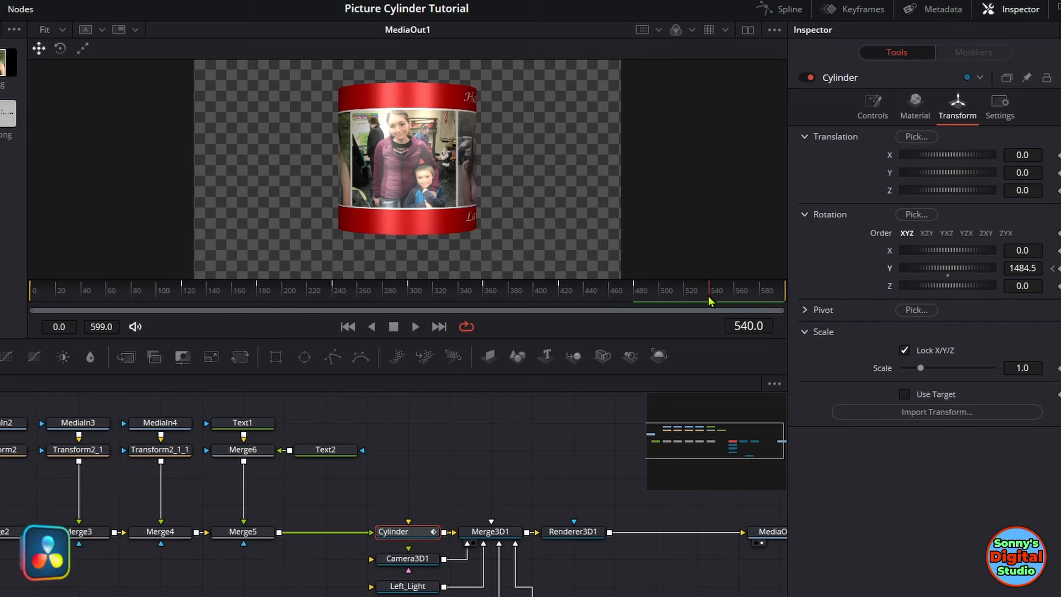
{"action": "left_click_drag", "start_coordinate": [940, 272], "coordinate": [962, 268]}
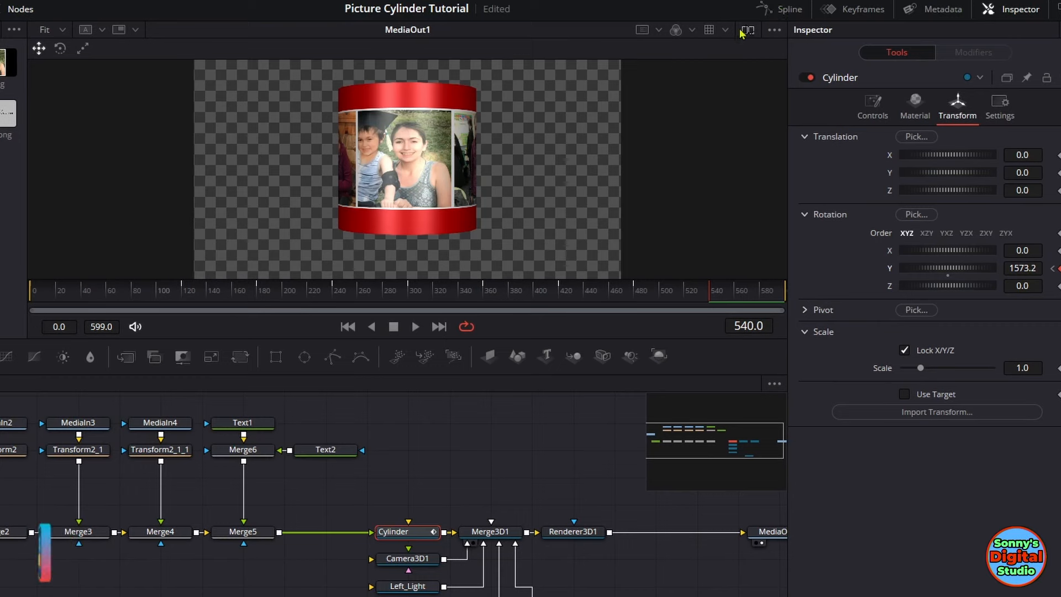
Play back the cylinder animation to check its rotation, stop it, and return to the keyframe at frame 120.
{"action": "left_click", "coordinate": [415, 326]}
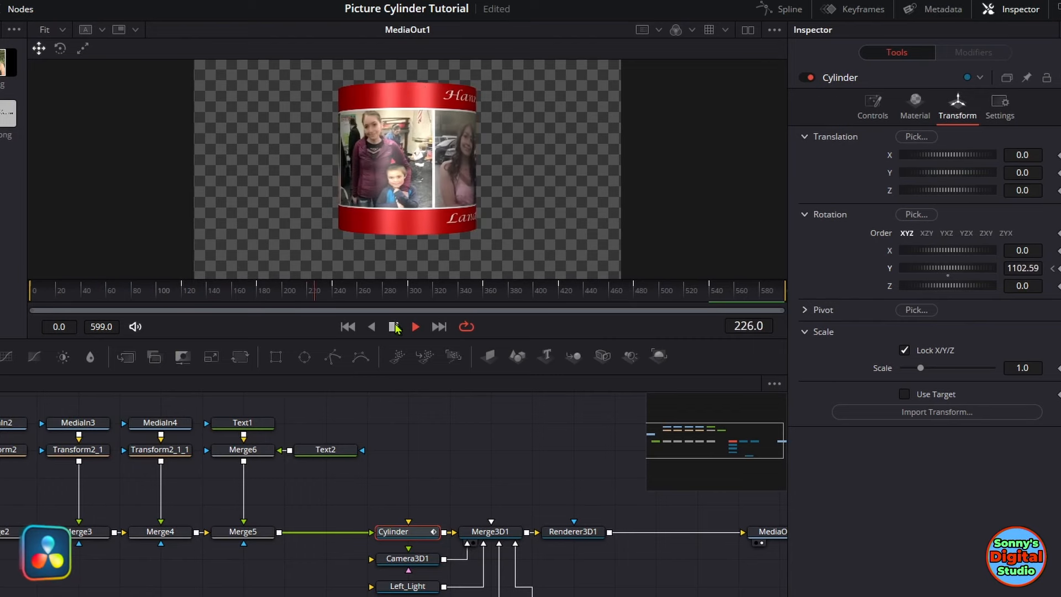
{"action": "left_click", "coordinate": [393, 327]}
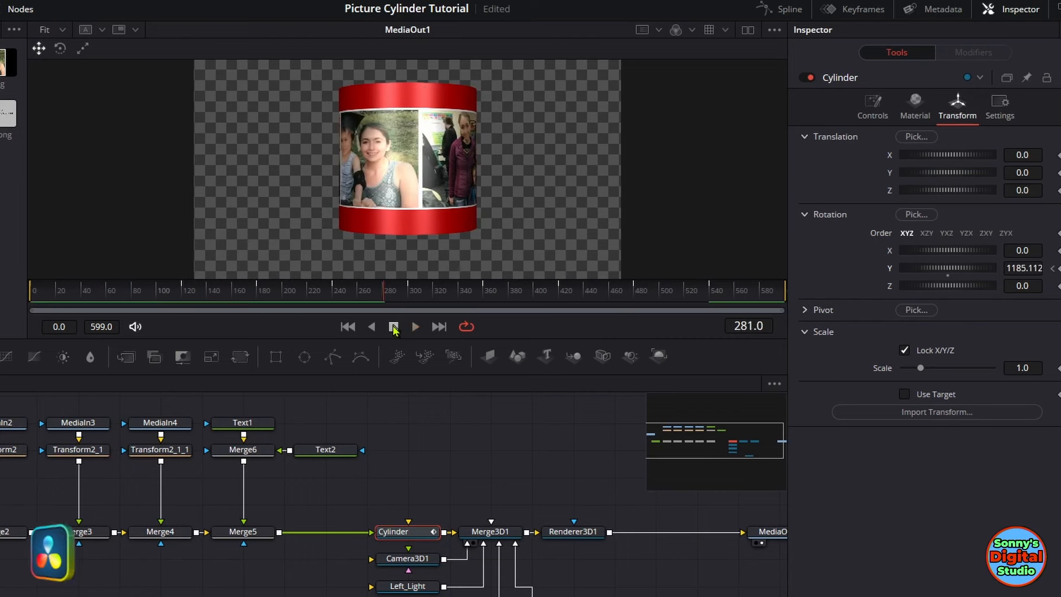
{"action": "left_click", "coordinate": [184, 299]}
{"action": "left_click_drag", "start_coordinate": [184, 299], "coordinate": [184, 299]}
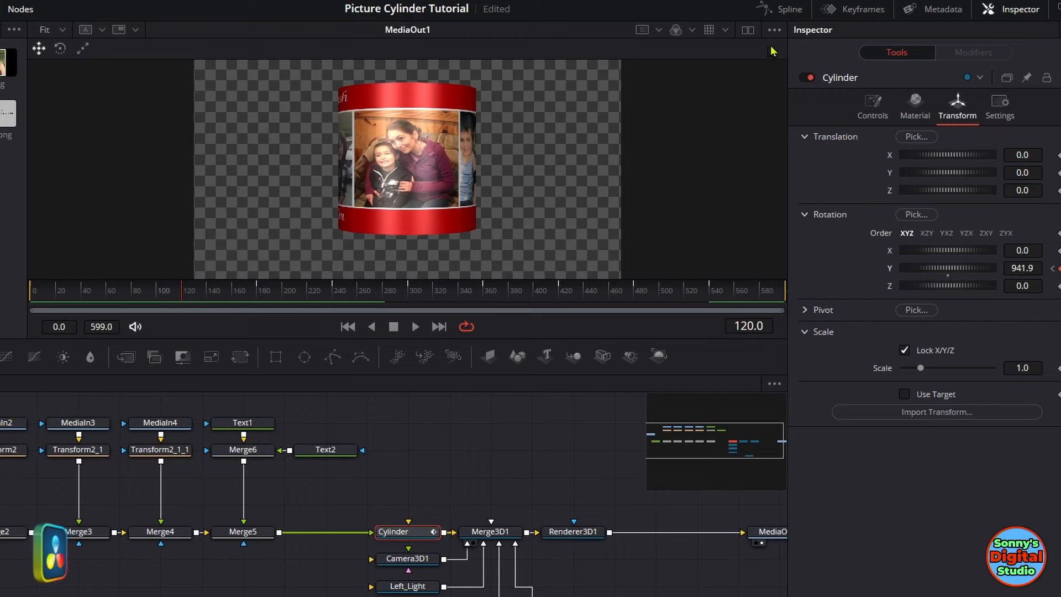
Open the Spline editor, reduce the Inspector to half height, and widen the spline parameter list and the node area.
{"action": "left_click", "coordinate": [786, 13]}
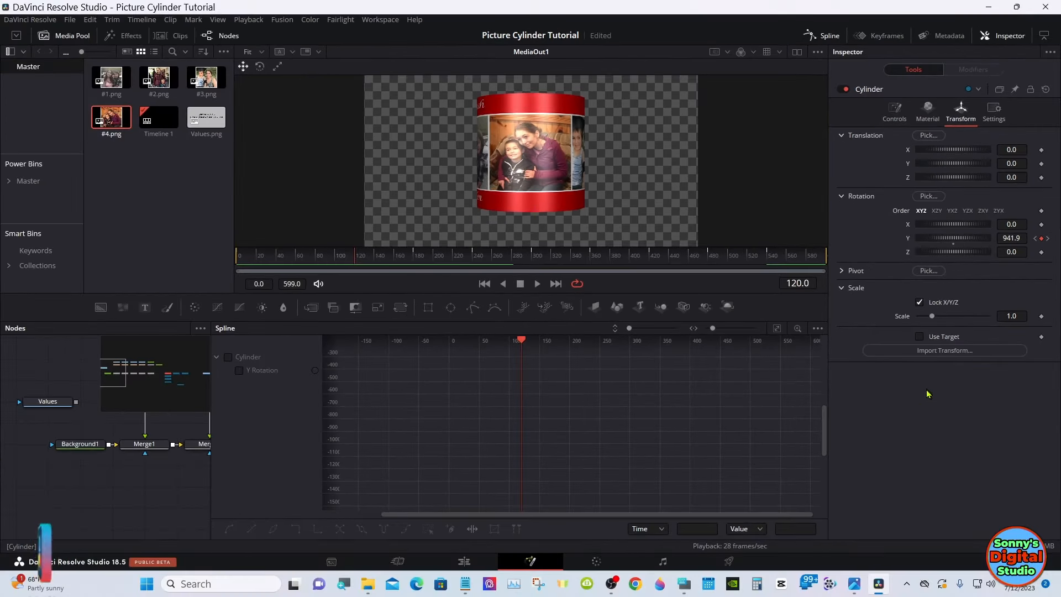
{"action": "left_click", "coordinate": [1043, 37]}
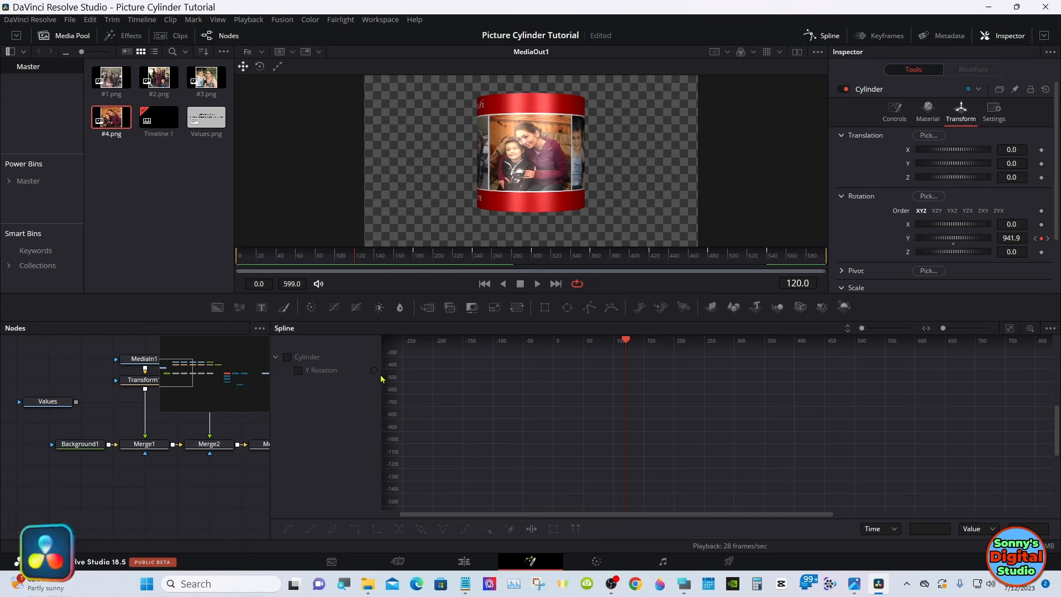
{"action": "left_click_drag", "start_coordinate": [382, 376], "coordinate": [424, 376]}
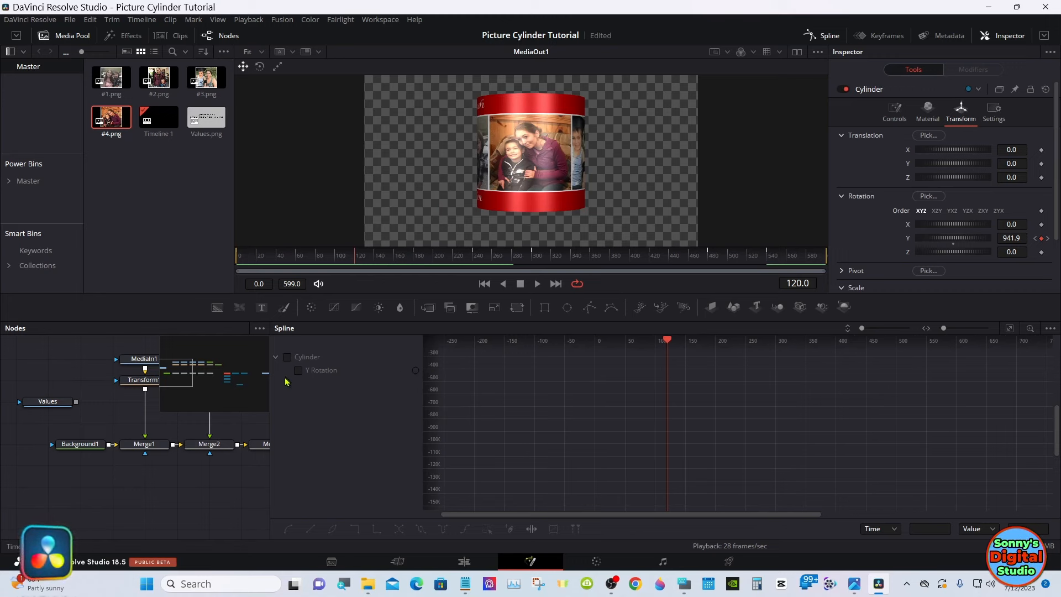
{"action": "left_click_drag", "start_coordinate": [269, 377], "coordinate": [330, 378]}
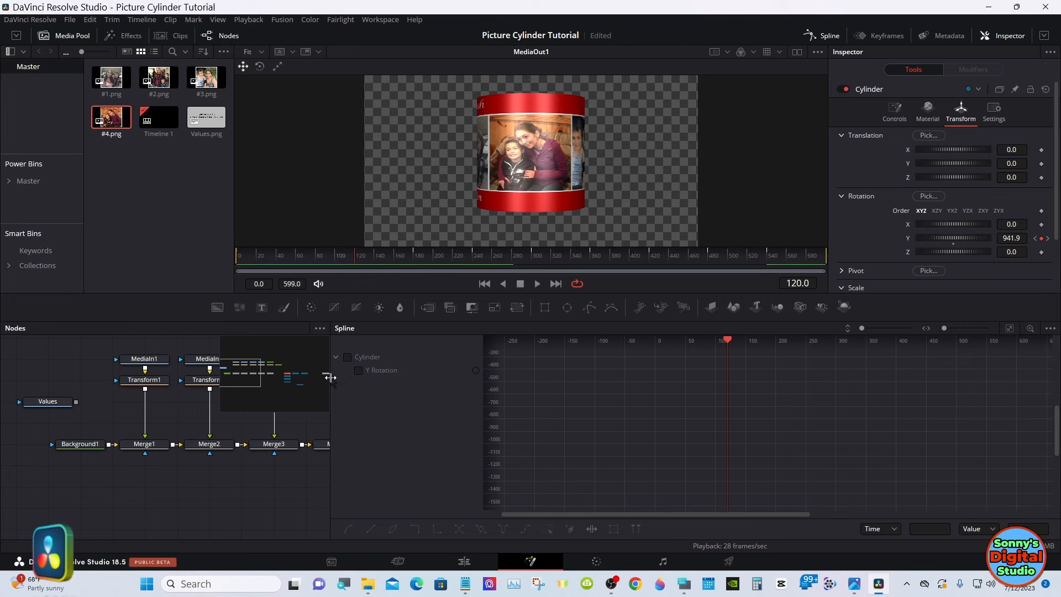
Show the Cylinder's Y Rotation curve, fit it in the Spline editor, and smooth all of its keyframes.
{"action": "left_click", "coordinate": [347, 357]}
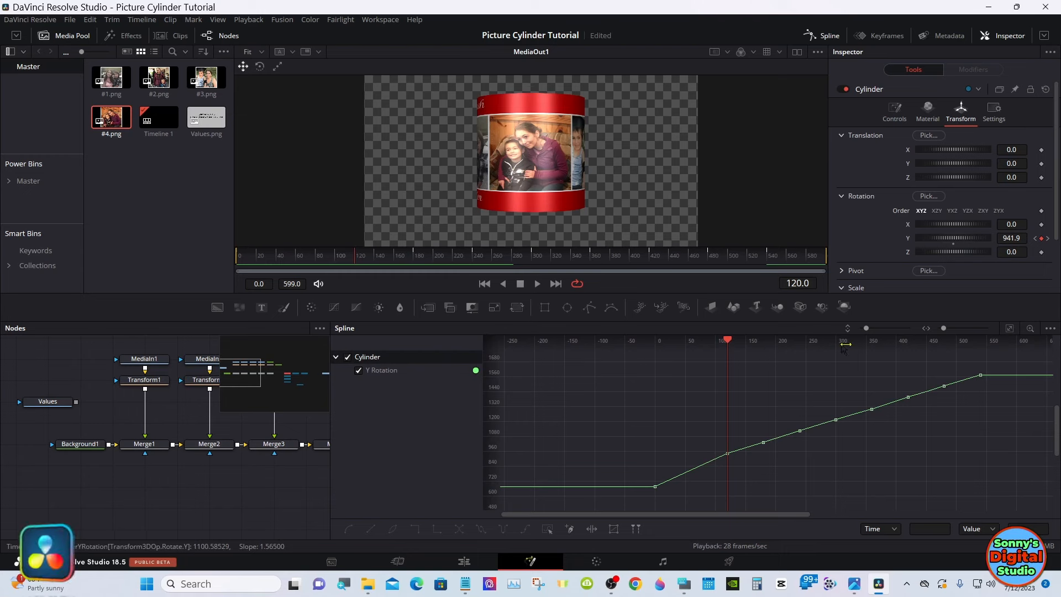
{"action": "left_click", "coordinate": [1010, 329]}
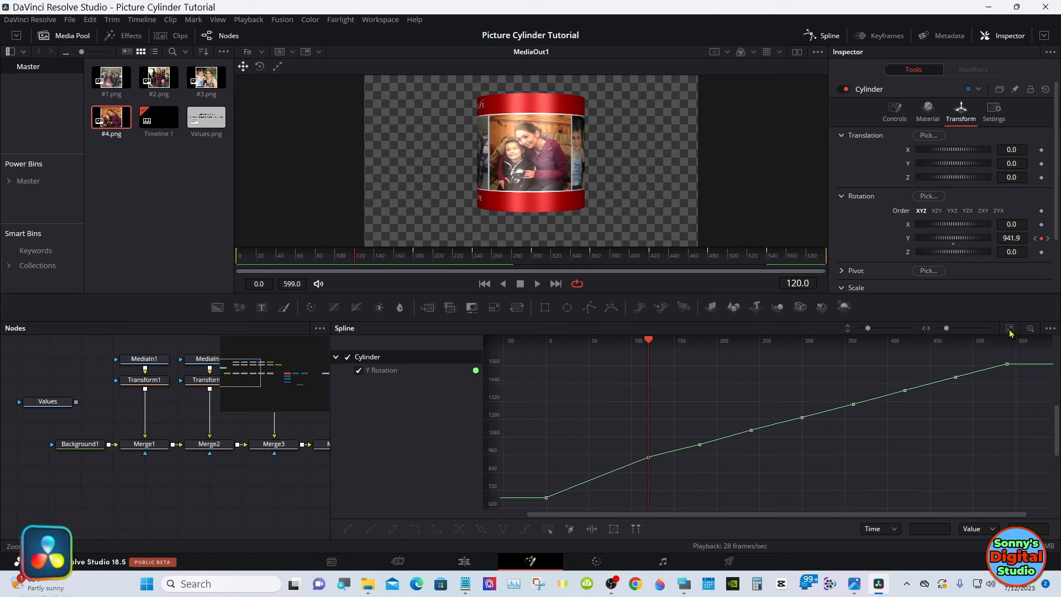
{"action": "left_click", "coordinate": [548, 528]}
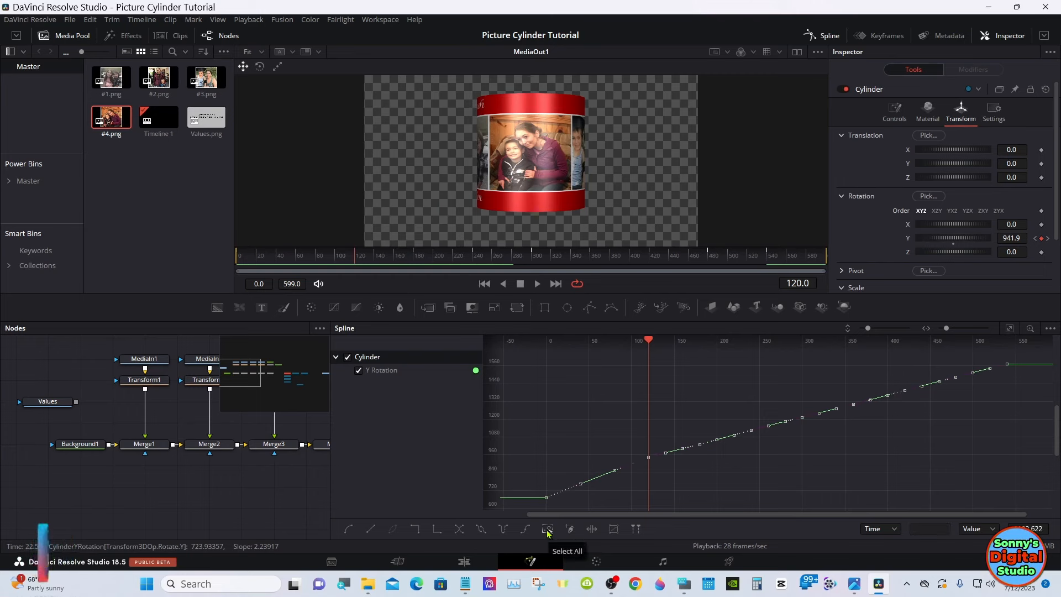
{"action": "left_click", "coordinate": [348, 529]}
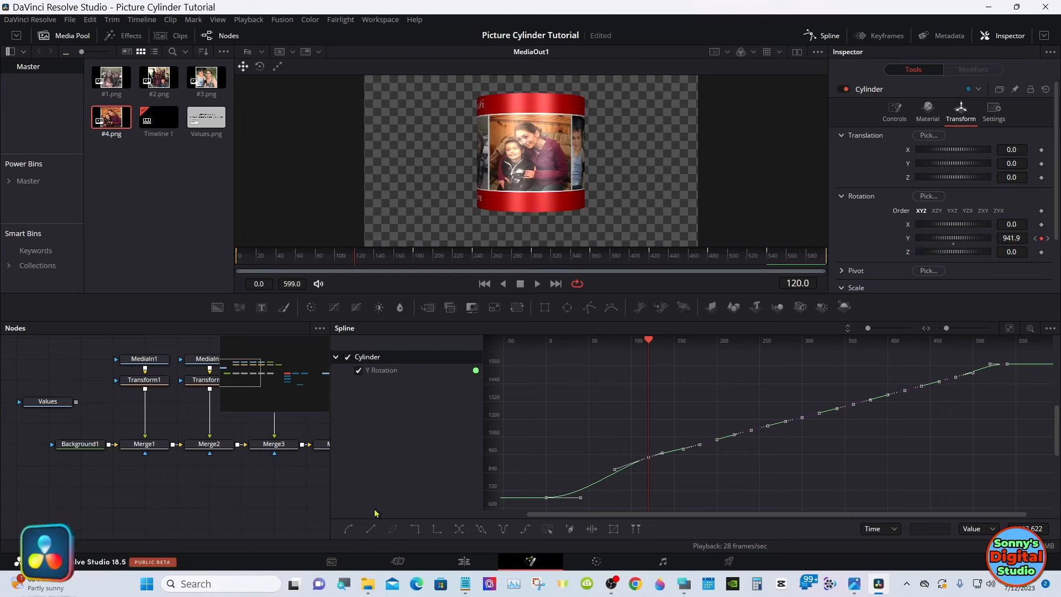
Magnify the screen to 200% and level the Y Rotation curve's handles at the keyframes on frames 120, 180, 240 and 300.
{"action": "left_click", "coordinate": [344, 584]}
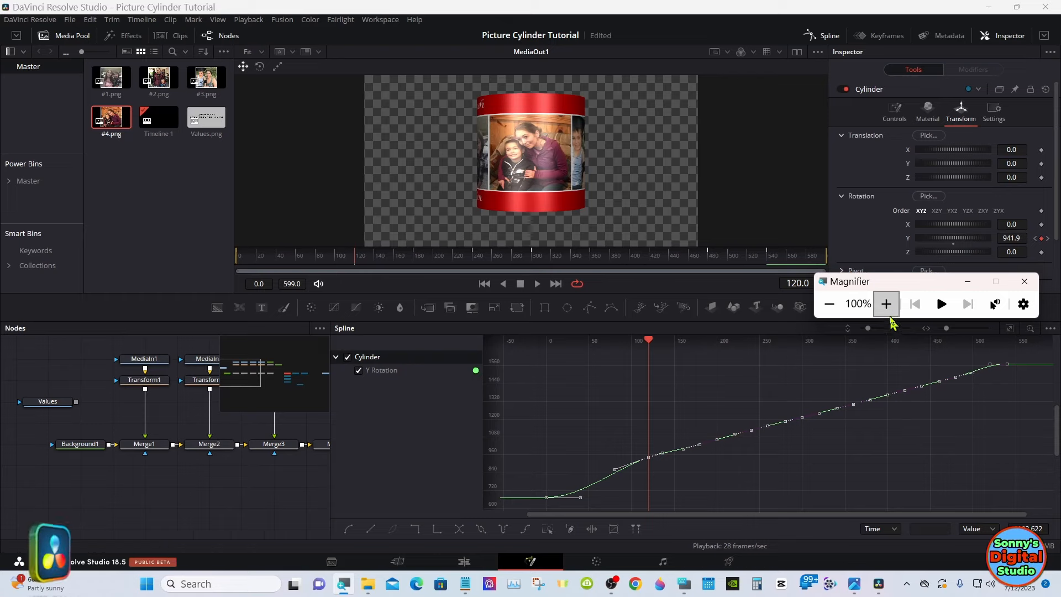
{"action": "left_click", "coordinate": [886, 305]}
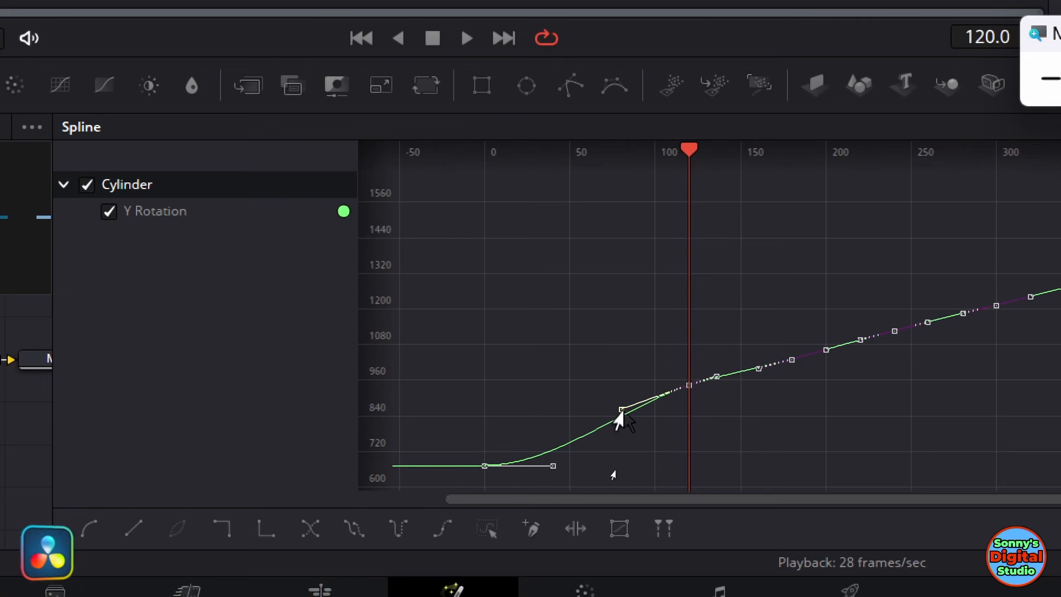
{"action": "left_click_drag", "start_coordinate": [621, 410], "coordinate": [614, 387]}
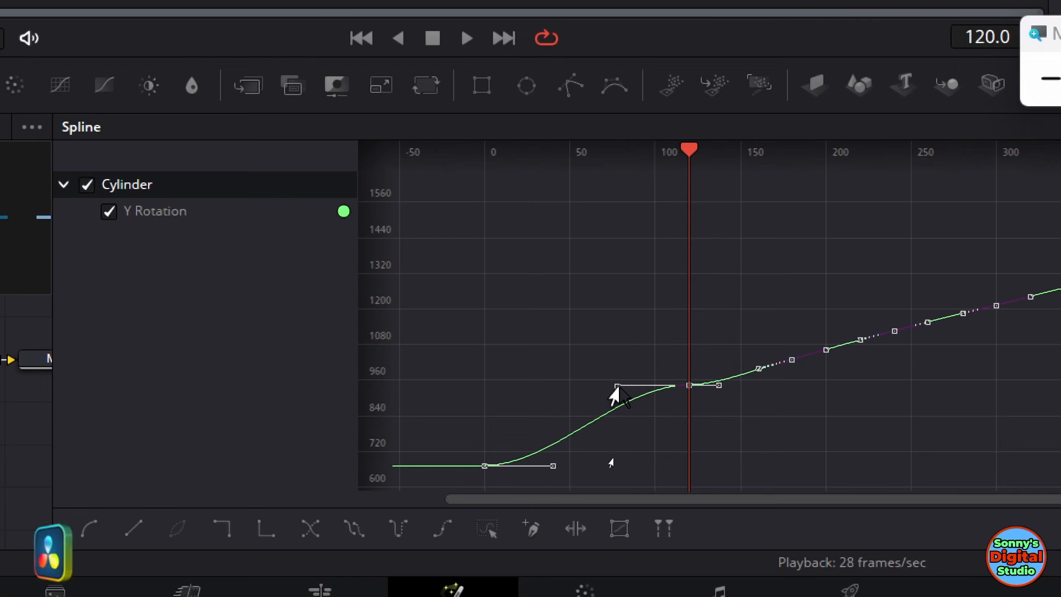
{"action": "left_click_drag", "start_coordinate": [757, 369], "coordinate": [755, 361]}
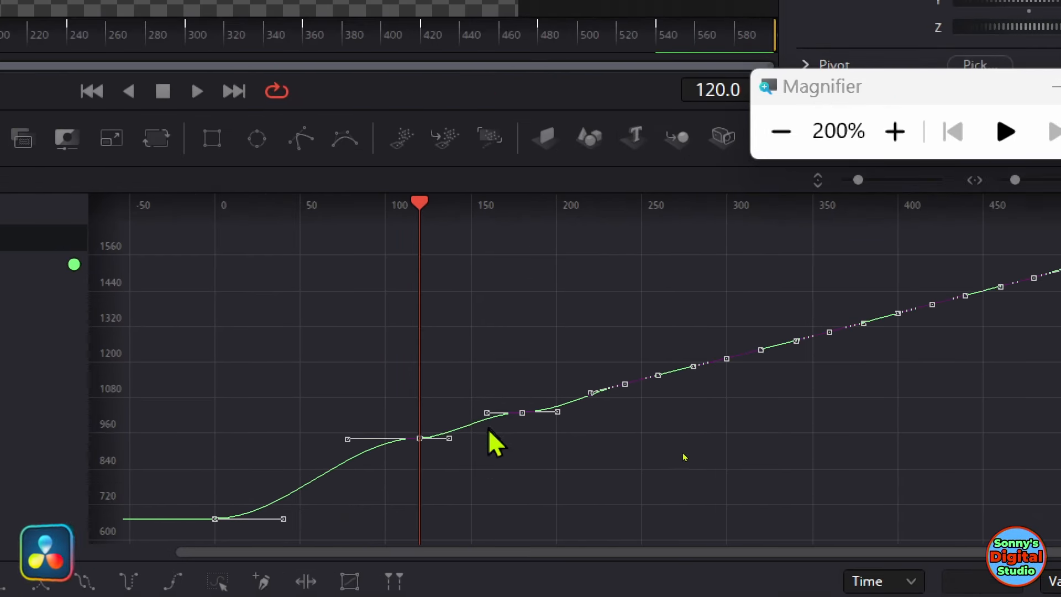
{"action": "left_click_drag", "start_coordinate": [589, 393], "coordinate": [589, 387]}
{"action": "left_click_drag", "start_coordinate": [694, 367], "coordinate": [692, 359]}
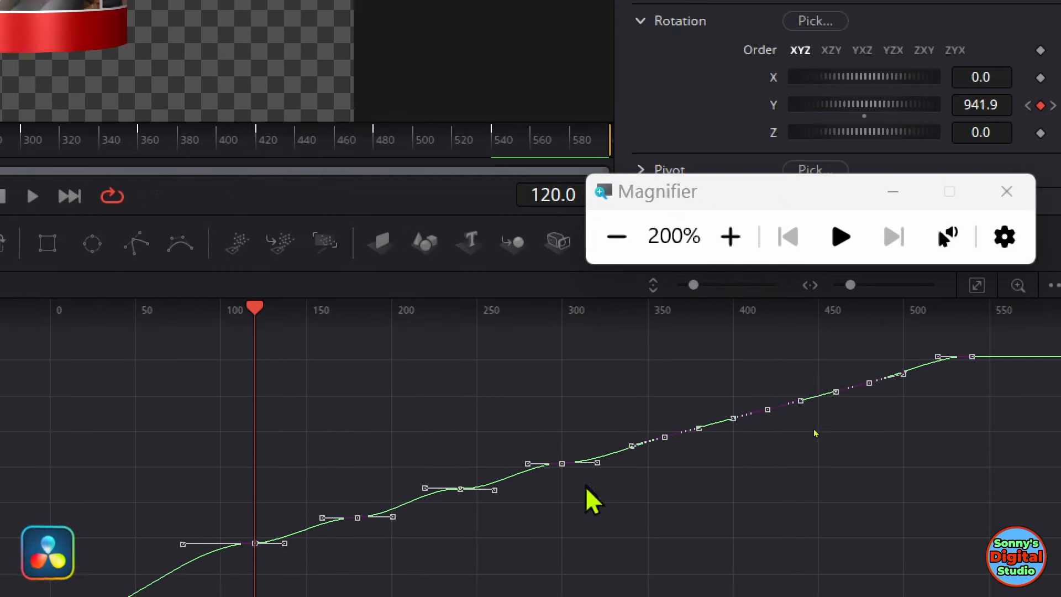
Level the Y Rotation curve's handles at the keyframes on frames 360, 420 and 480.
{"action": "left_click_drag", "start_coordinate": [632, 446], "coordinate": [632, 437]}
{"action": "left_click_drag", "start_coordinate": [733, 419], "coordinate": [731, 408]}
{"action": "left_click", "coordinate": [728, 414]}
{"action": "left_click", "coordinate": [42, 455]}
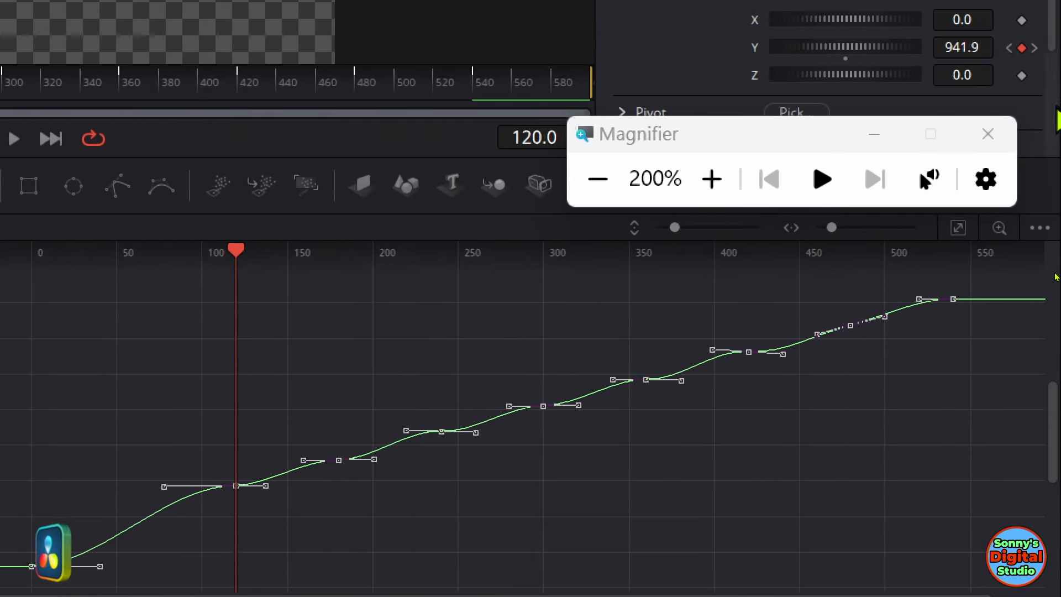
{"action": "left_click_drag", "start_coordinate": [712, 351], "coordinate": [712, 352]}
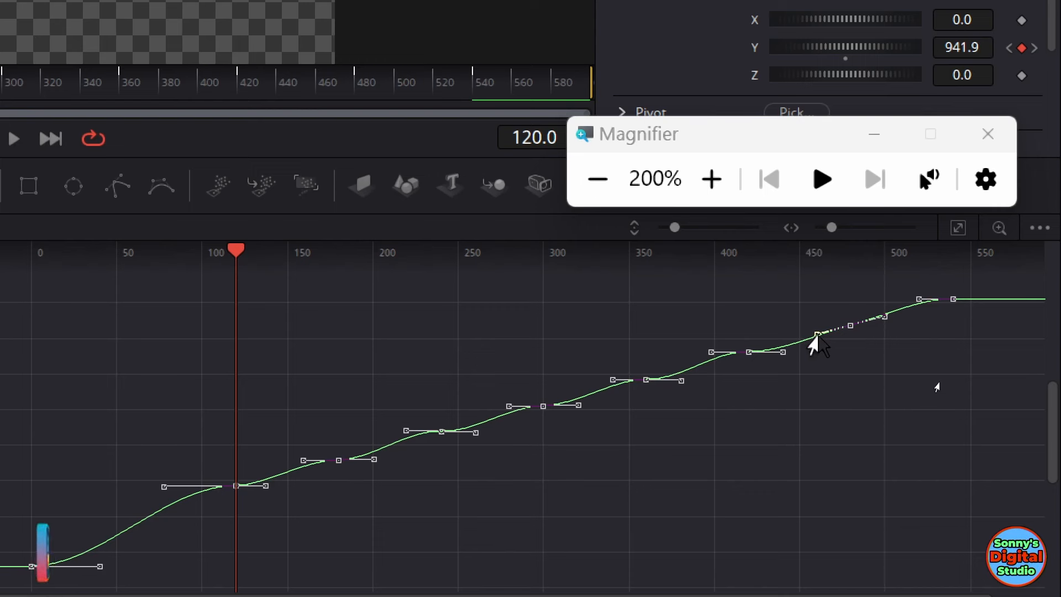
{"action": "left_click_drag", "start_coordinate": [816, 334], "coordinate": [819, 327]}
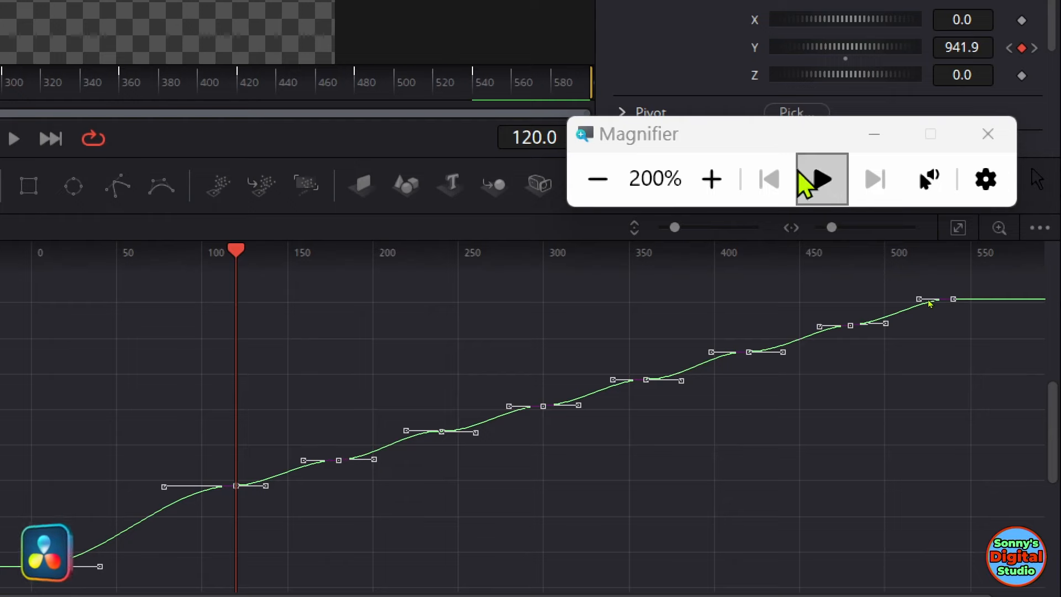
Magnify the screen to 300%, fine-tune the Y Rotation curve's incoming handle at frame 480, and restore the screen to 100%.
{"action": "left_click", "coordinate": [727, 176]}
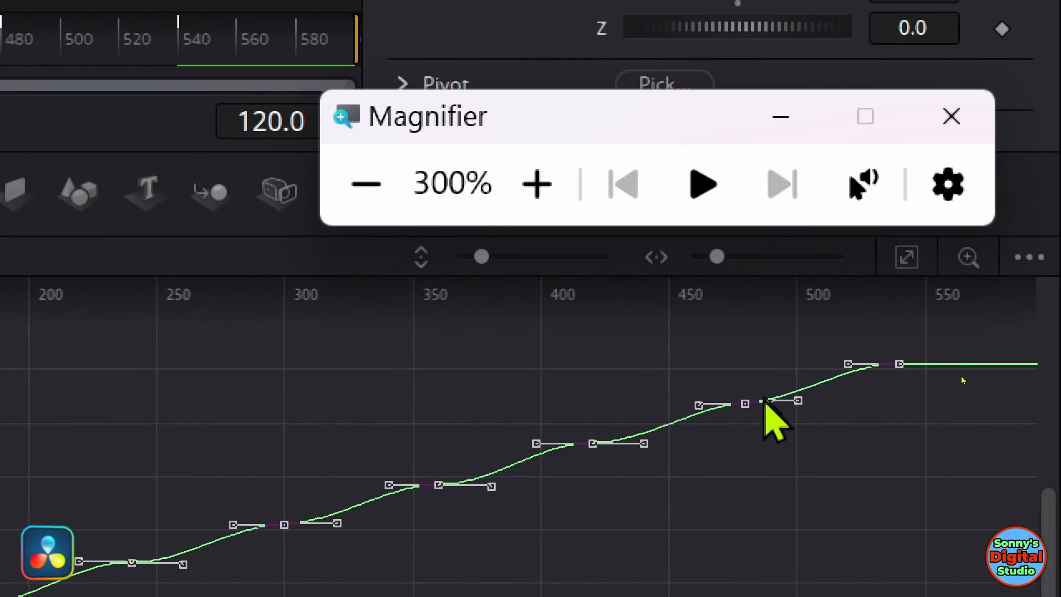
{"action": "left_click", "coordinate": [697, 406]}
{"action": "left_click_drag", "start_coordinate": [698, 407], "coordinate": [698, 406]}
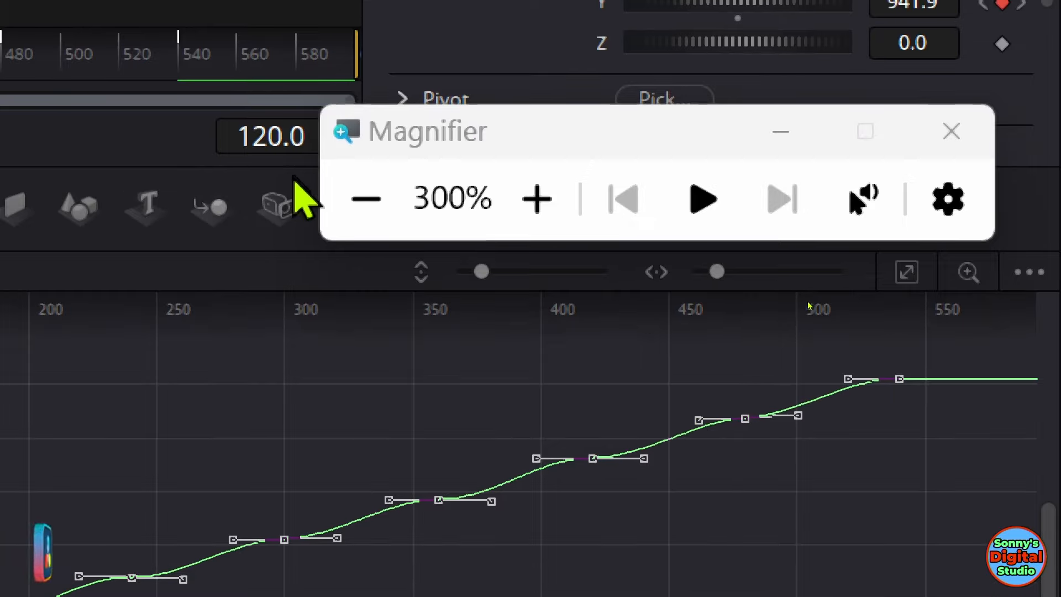
{"action": "left_click", "coordinate": [394, 200]}
{"action": "left_click", "coordinate": [613, 194]}
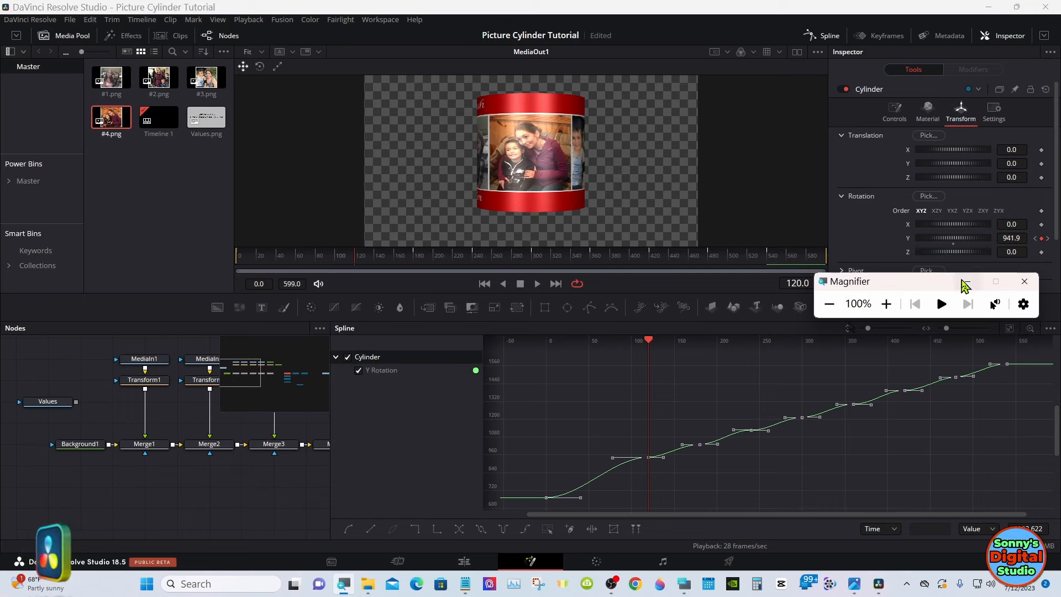
{"action": "left_click", "coordinate": [964, 284]}
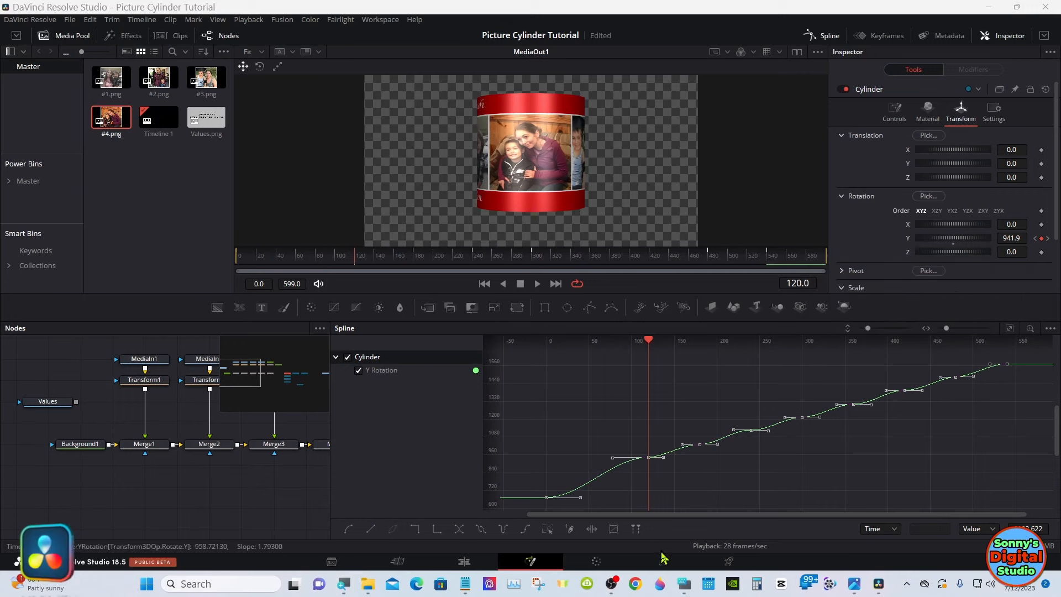
Bring up the on-screen keyboard clear of the curve and display the Ease In and Ease Out values in the Spline editor.
{"action": "left_click", "coordinate": [683, 584]}
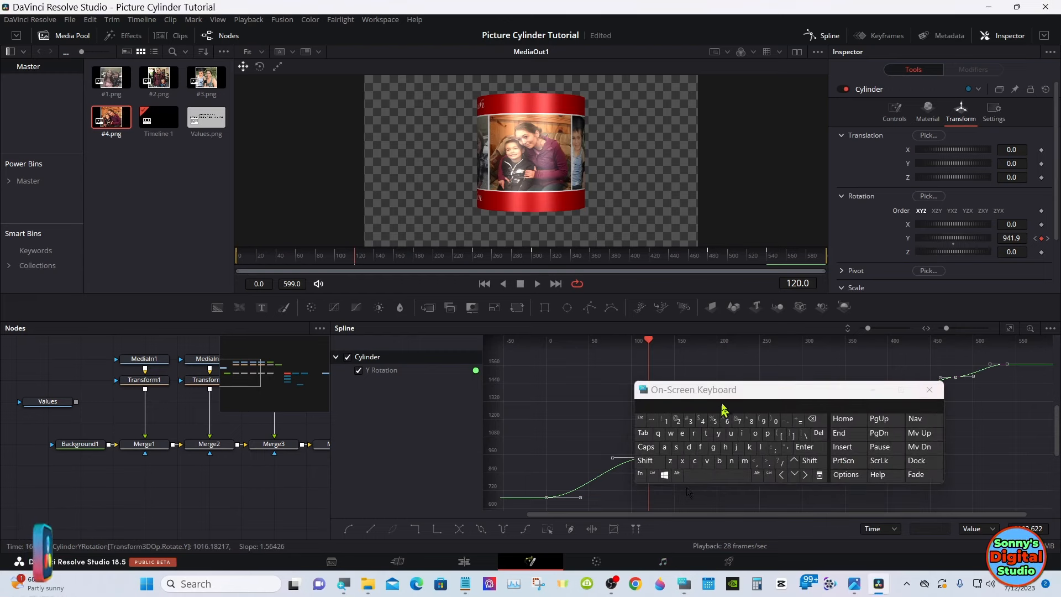
{"action": "left_click_drag", "start_coordinate": [730, 401], "coordinate": [304, 369]}
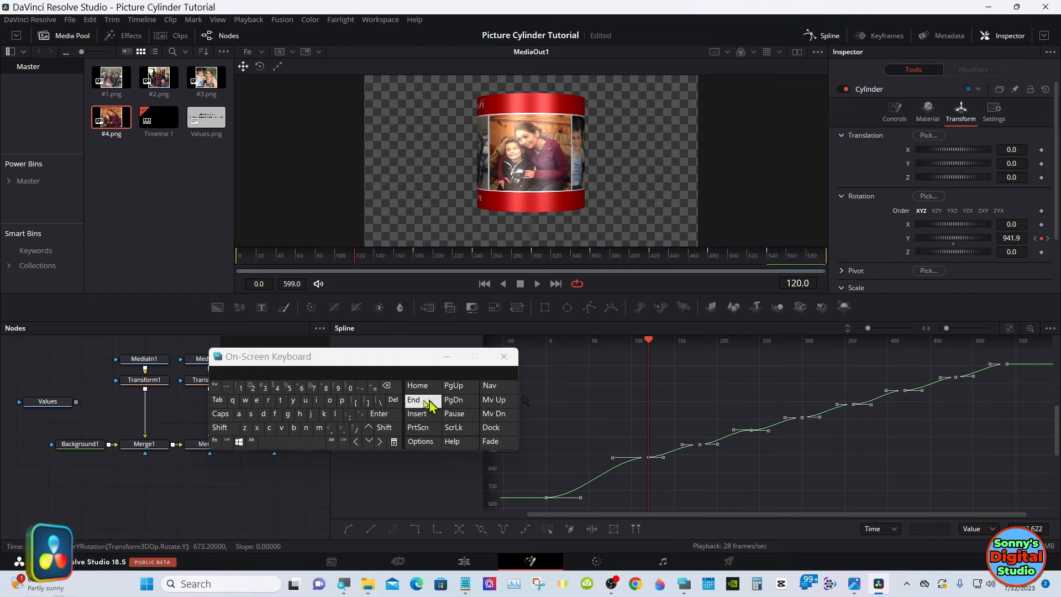
{"action": "left_click", "coordinate": [279, 402]}
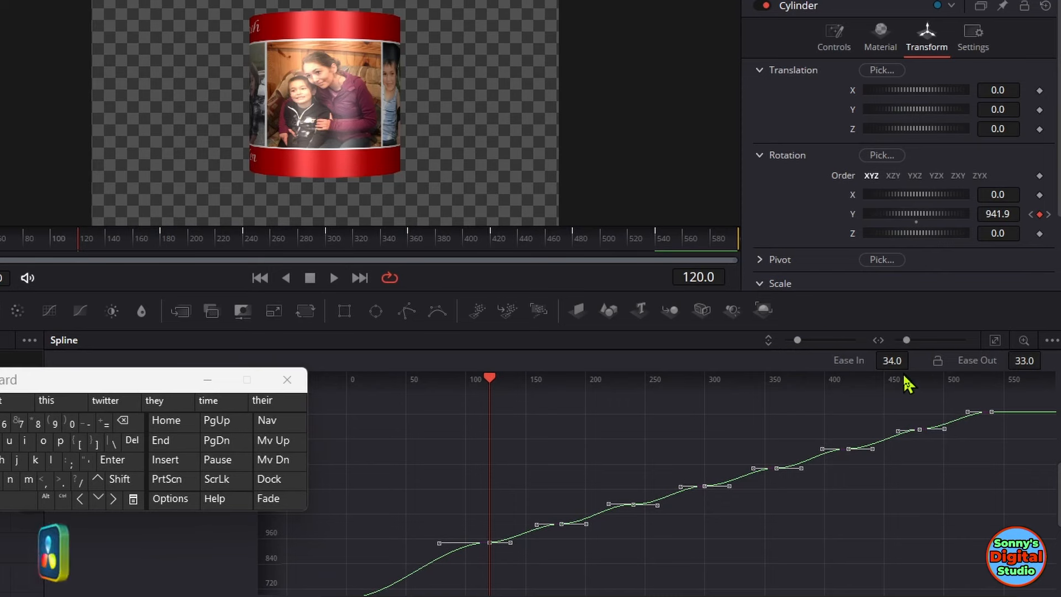
Set both Ease In and Ease Out of the Y Rotation keyframes to 60.0 and minimise the on-screen keyboard.
{"action": "left_click_drag", "start_coordinate": [890, 362], "coordinate": [905, 378]}
{"action": "left_click_drag", "start_coordinate": [1024, 362], "coordinate": [399, 334]}
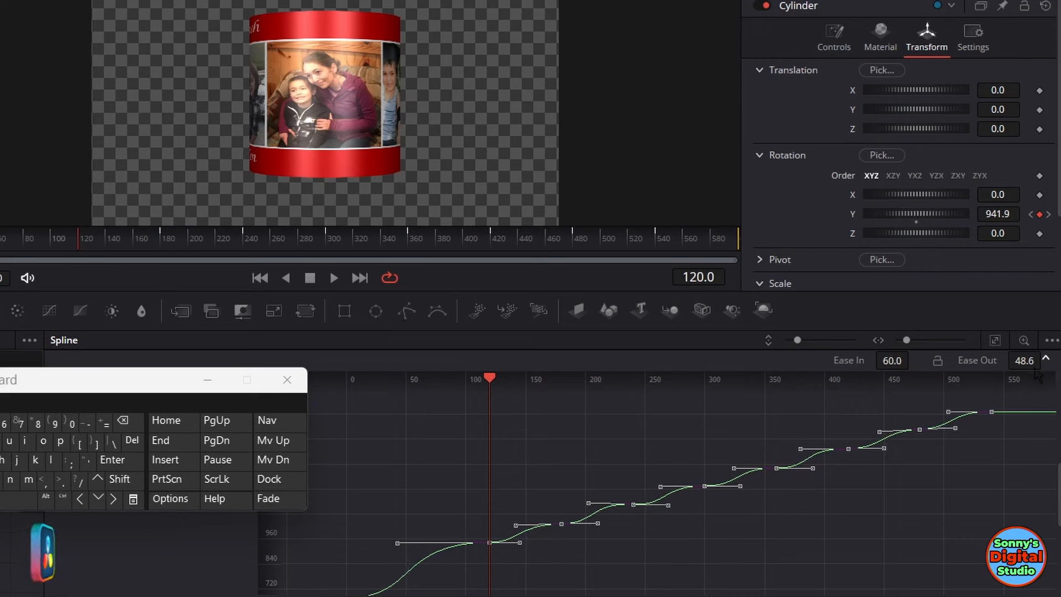
{"action": "left_click_drag", "start_coordinate": [1042, 375], "coordinate": [1047, 377]}
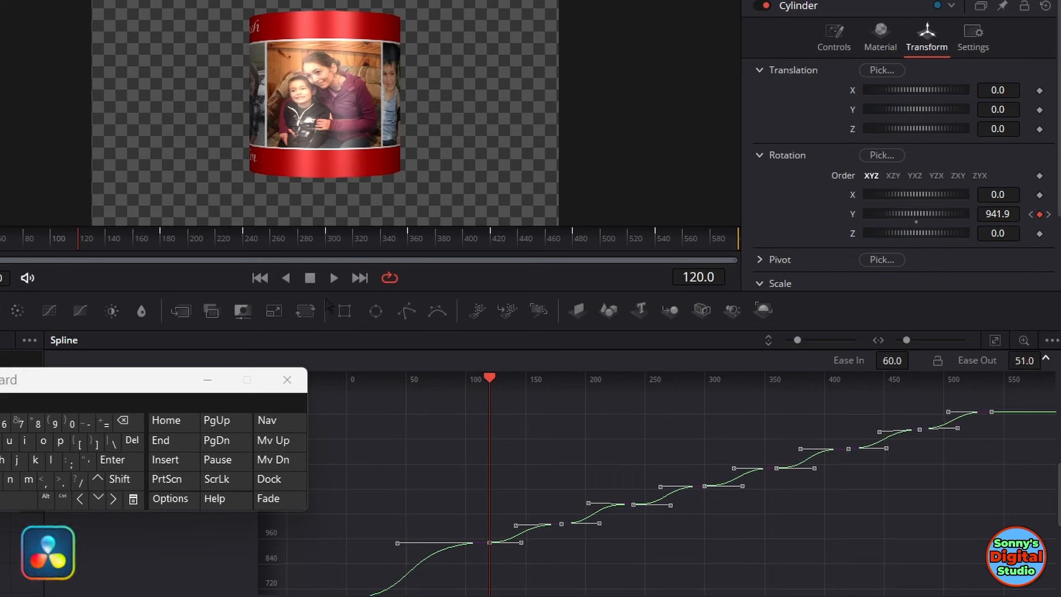
{"action": "left_click_drag", "start_coordinate": [331, 301], "coordinate": [351, 317]}
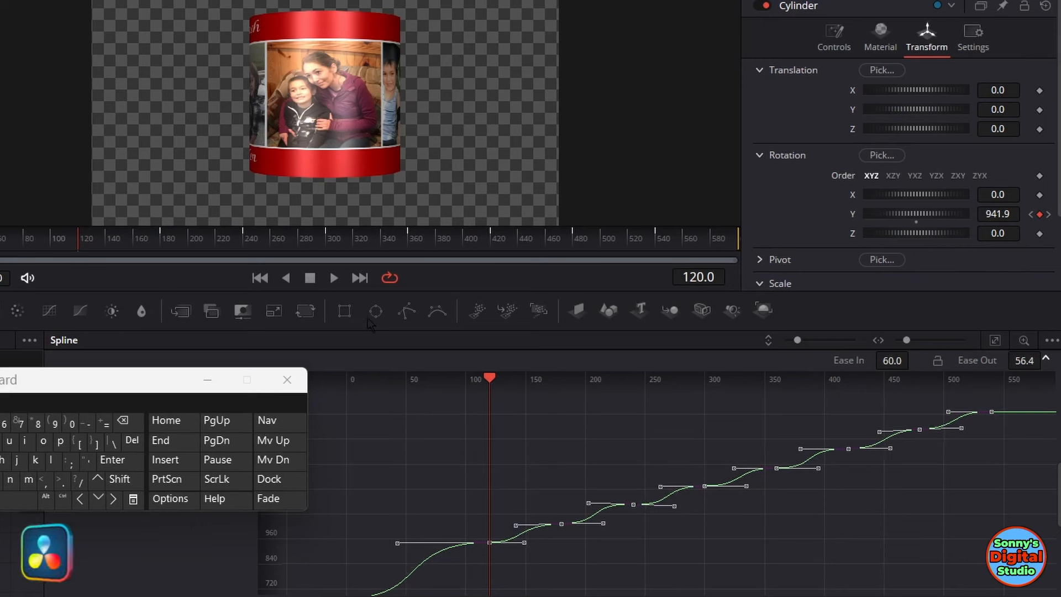
{"action": "left_click_drag", "start_coordinate": [378, 328], "coordinate": [380, 330]}
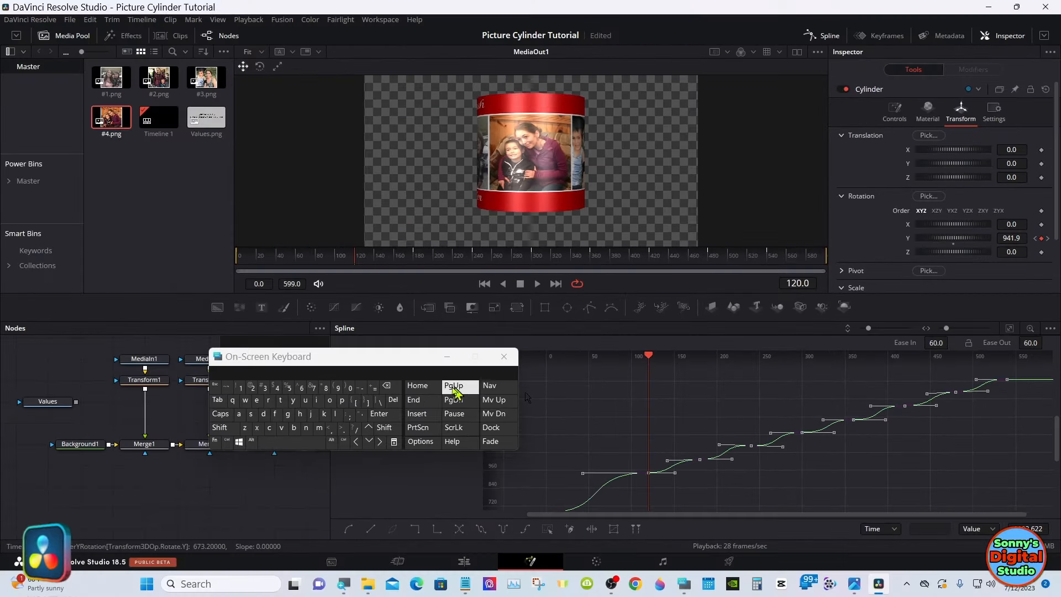
{"action": "left_click", "coordinate": [447, 357]}
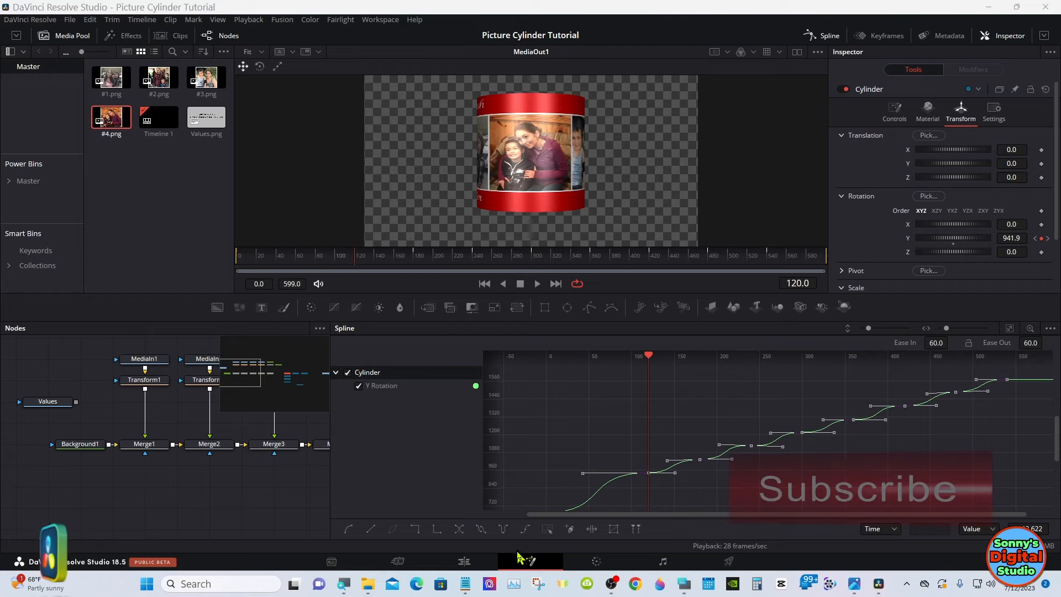
Switch to the Edit page and play the Fusion Composition from the start of the timeline to check the rotation.
{"action": "left_click", "coordinate": [464, 561]}
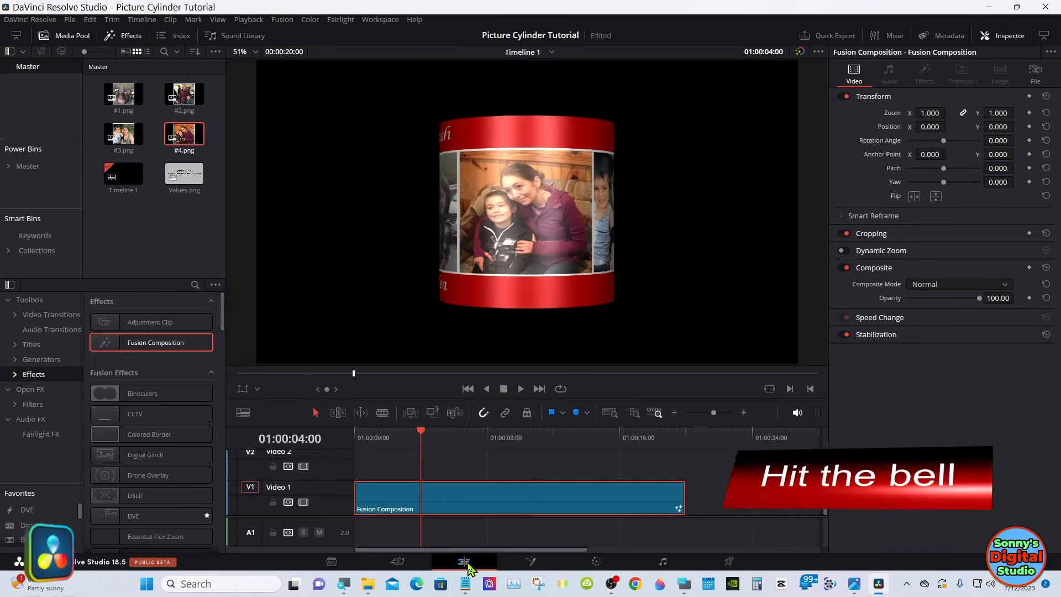
{"action": "left_click_drag", "start_coordinate": [421, 442], "coordinate": [353, 449]}
{"action": "left_click", "coordinate": [520, 389]}
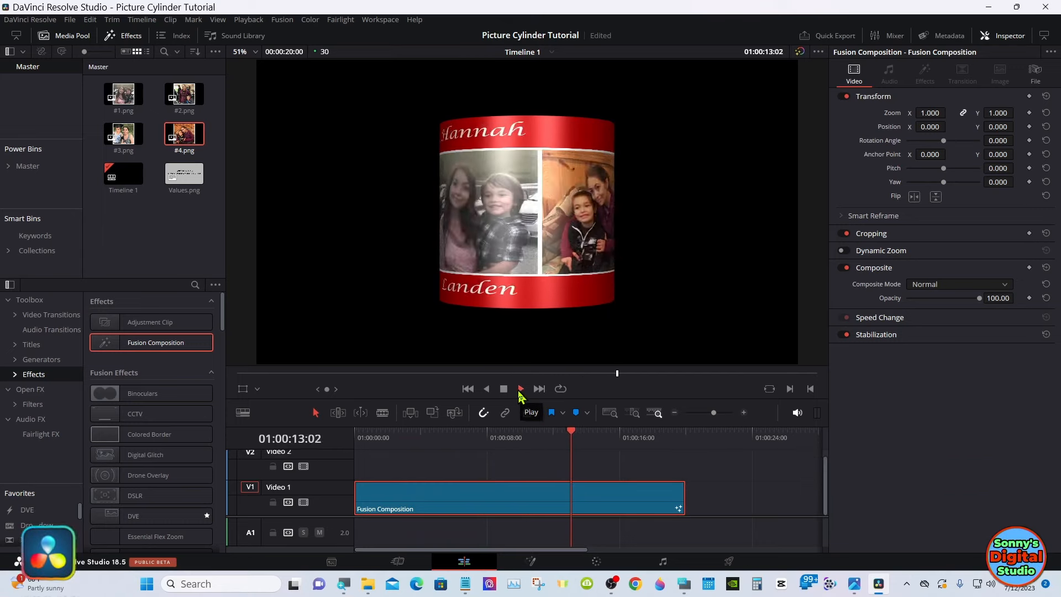
{"action": "left_click", "coordinate": [502, 389]}
Set the Fusion Composition clip's Zoom to 0.860, park the playhead at 01:00:06:14, and move the clip up to Video 2.
{"action": "left_click_drag", "start_coordinate": [930, 113], "coordinate": [928, 113]}
{"action": "left_click", "coordinate": [462, 442]}
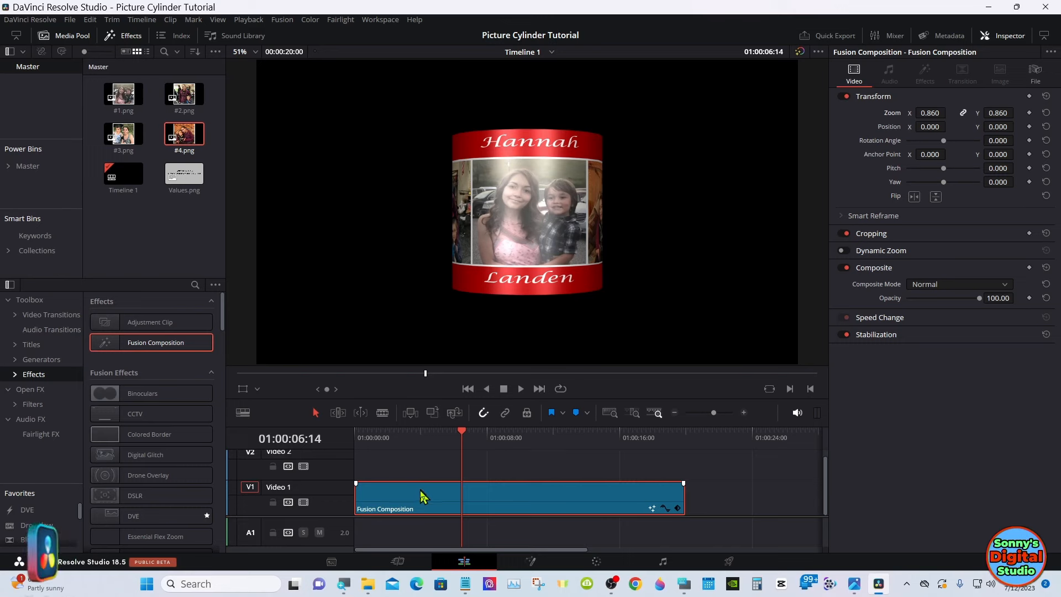
{"action": "left_click_drag", "start_coordinate": [422, 496], "coordinate": [420, 476]}
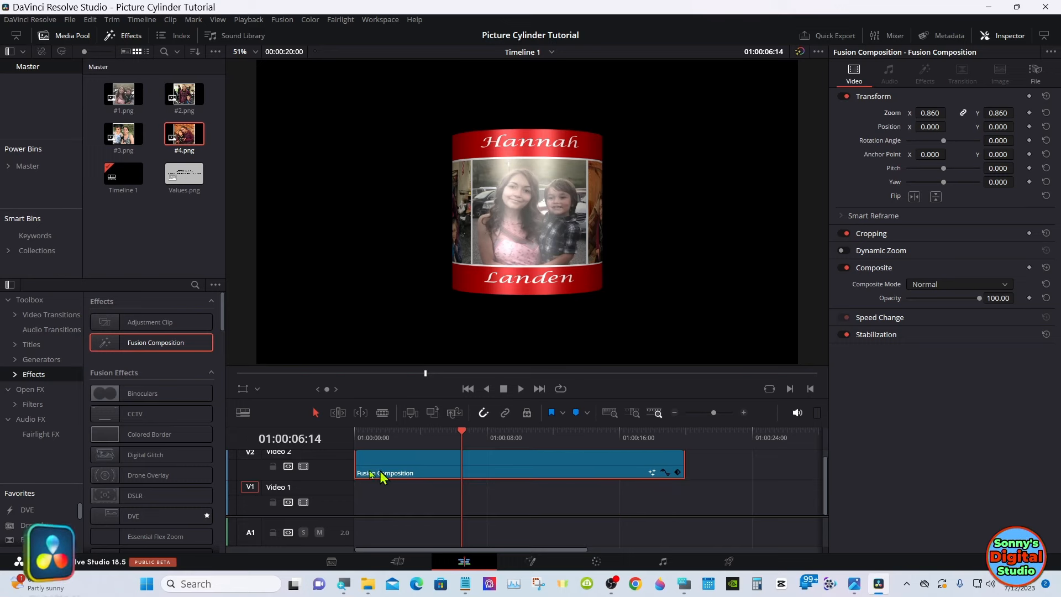
Place a Solid Color generator on Video 1, matching the Fusion Composition's length, and colour it blue #00557f.
{"action": "left_click", "coordinate": [40, 360]}
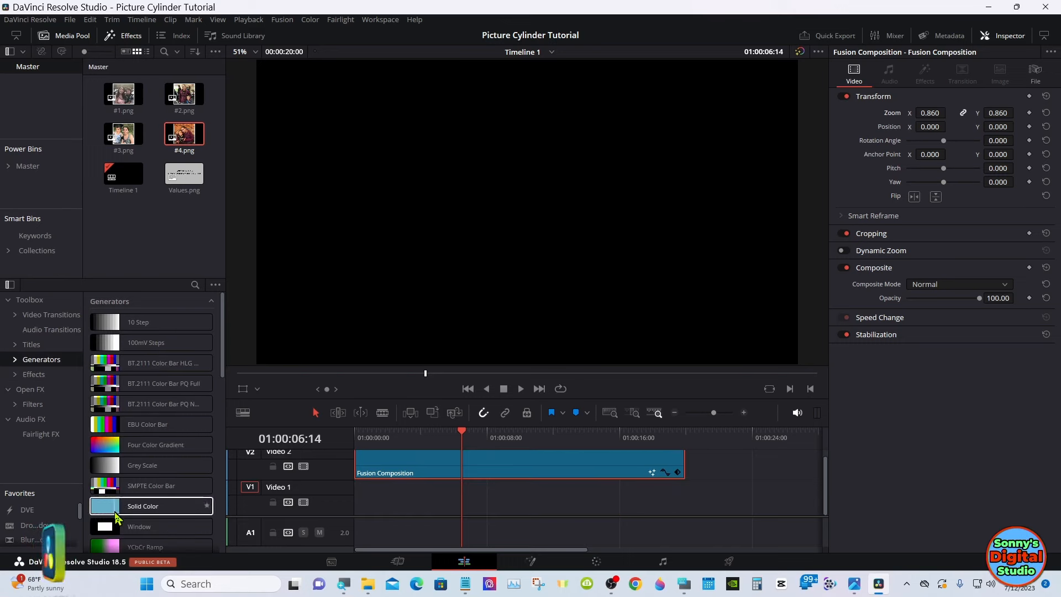
{"action": "left_click_drag", "start_coordinate": [116, 516], "coordinate": [681, 500]}
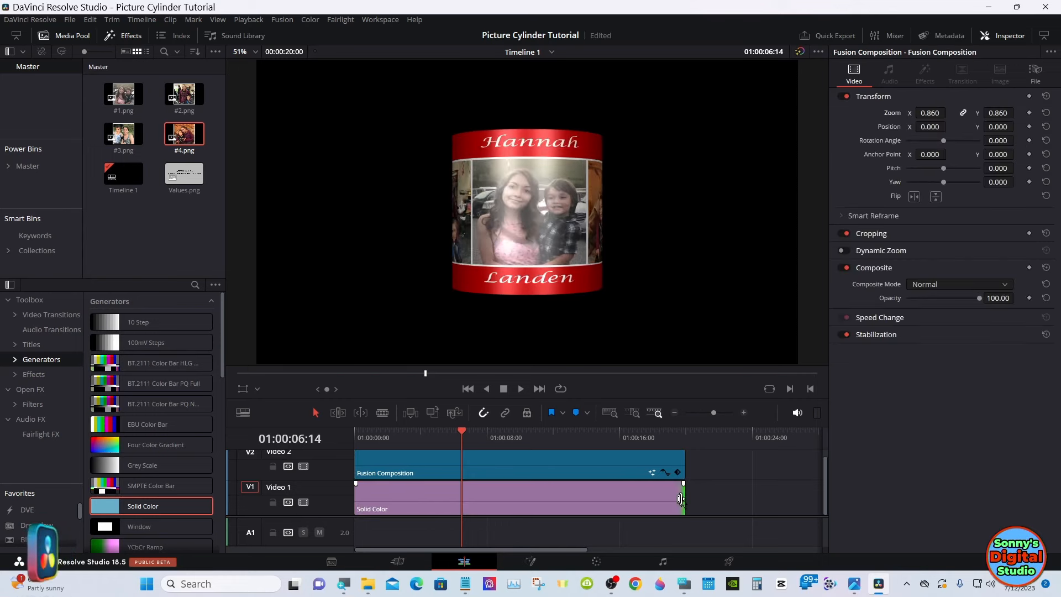
{"action": "left_click", "coordinate": [657, 504]}
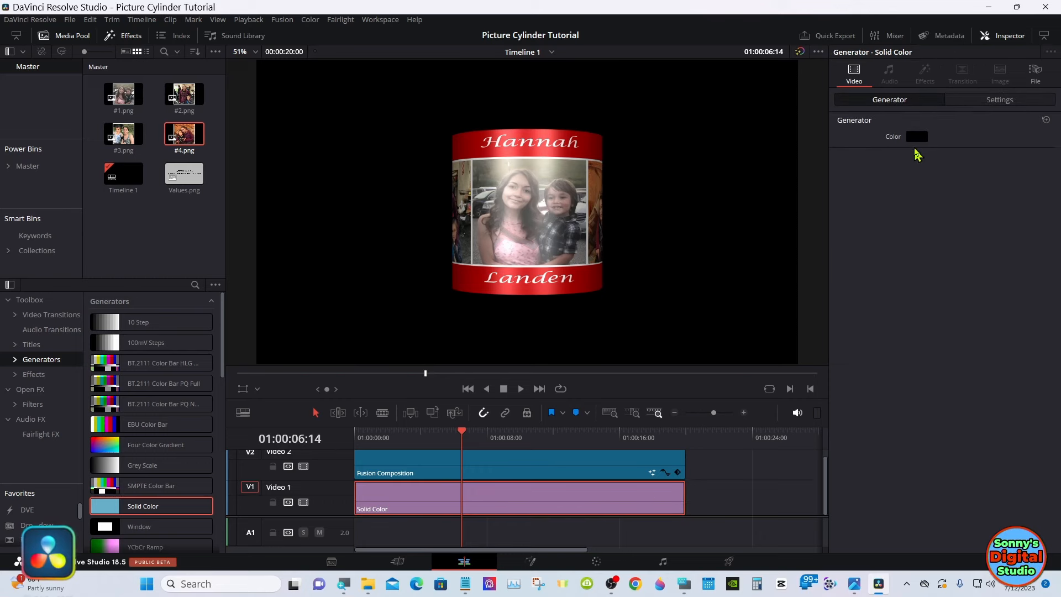
{"action": "left_click", "coordinate": [917, 137]}
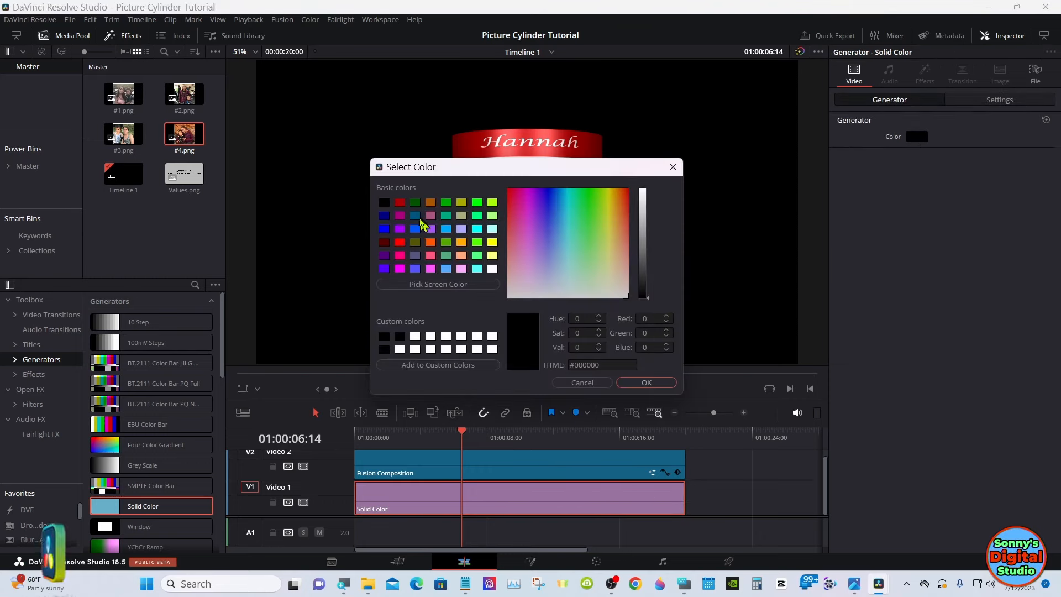
{"action": "left_click", "coordinate": [419, 219]}
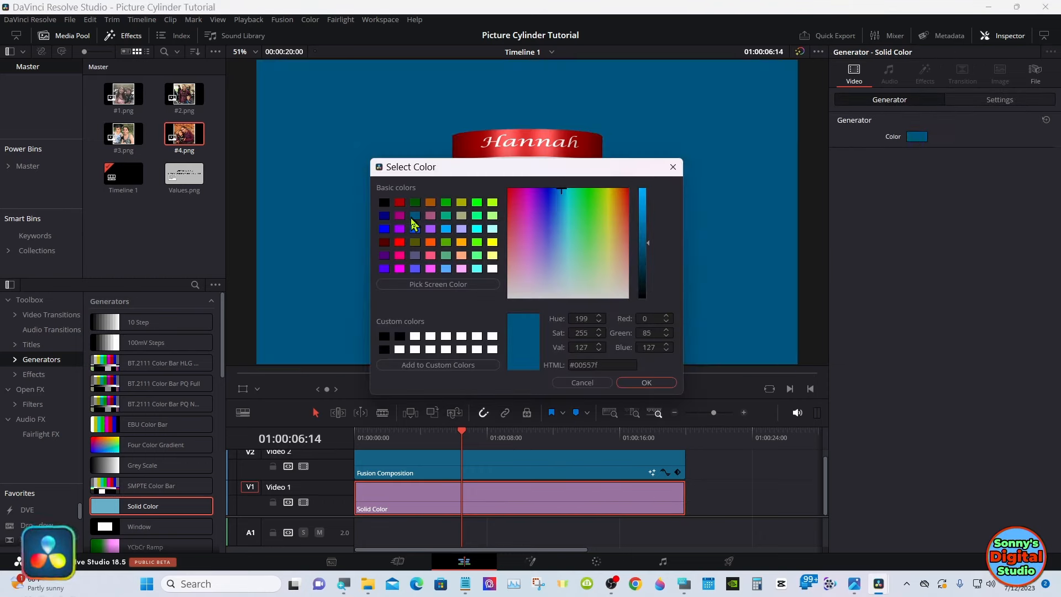
{"action": "left_click", "coordinate": [645, 382]}
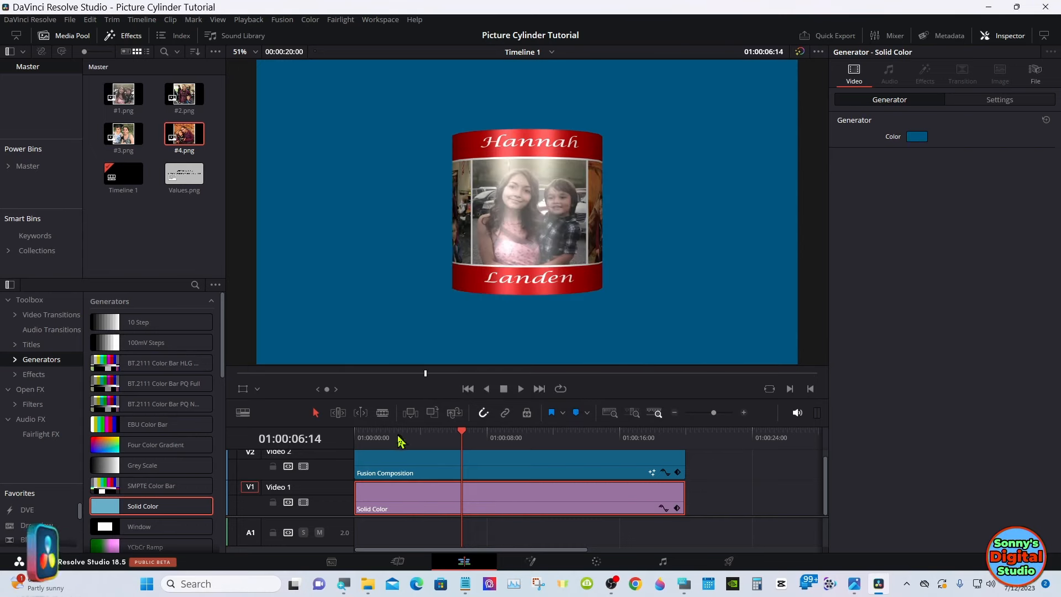
At the timeline start, set the Fusion Composition's Position to X -17 and Y -118 and its Zoom to 0.760.
{"action": "left_click_drag", "start_coordinate": [369, 438], "coordinate": [349, 437]}
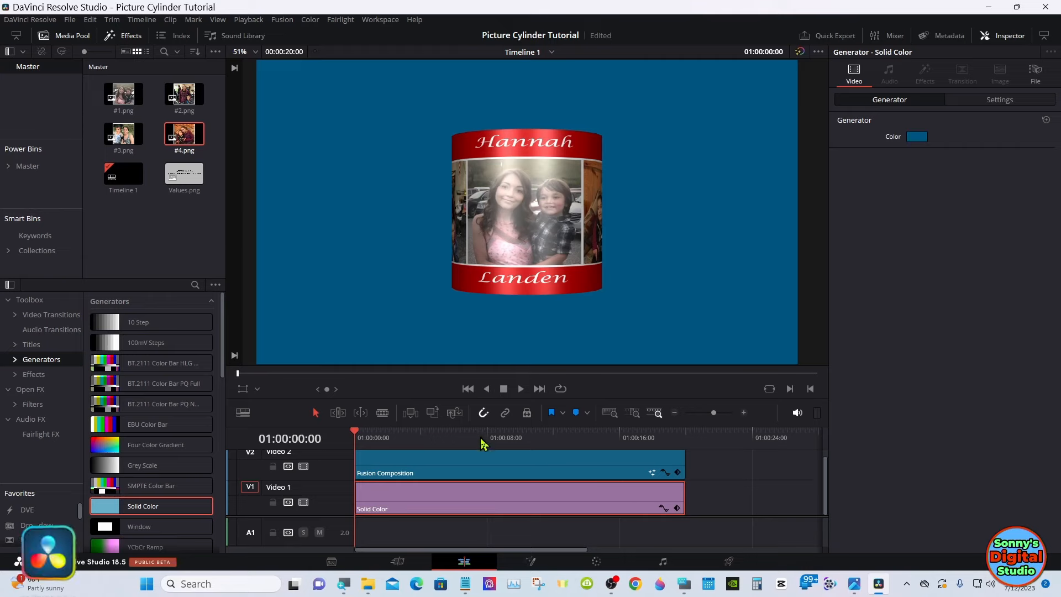
{"action": "left_click", "coordinate": [484, 461]}
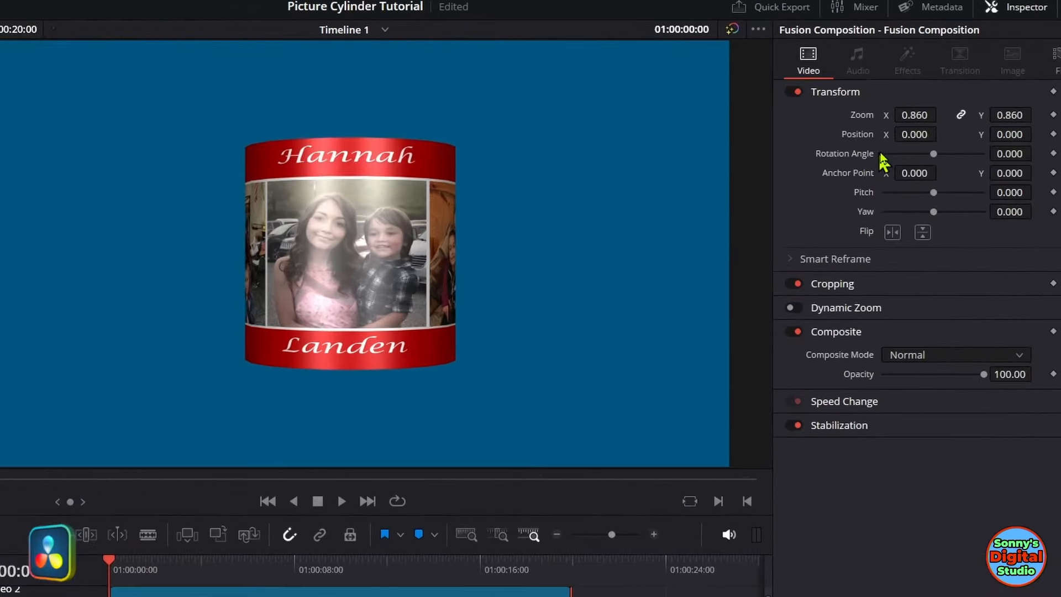
{"action": "left_click_drag", "start_coordinate": [915, 134], "coordinate": [903, 135]}
{"action": "left_click_drag", "start_coordinate": [927, 115], "coordinate": [920, 115]}
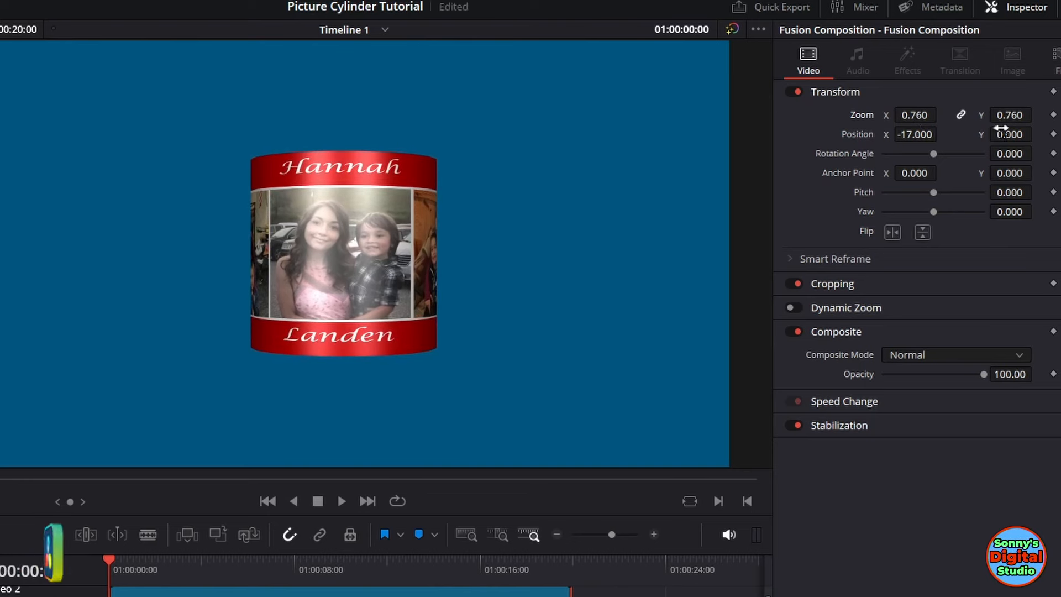
{"action": "mouse_move", "coordinate": [1016, 135]}
{"action": "left_mouse_down"}
{"action": "mouse_move", "coordinate": [934, 148]}
{"action": "mouse_move", "coordinate": [1016, 134]}
{"action": "left_mouse_up"}
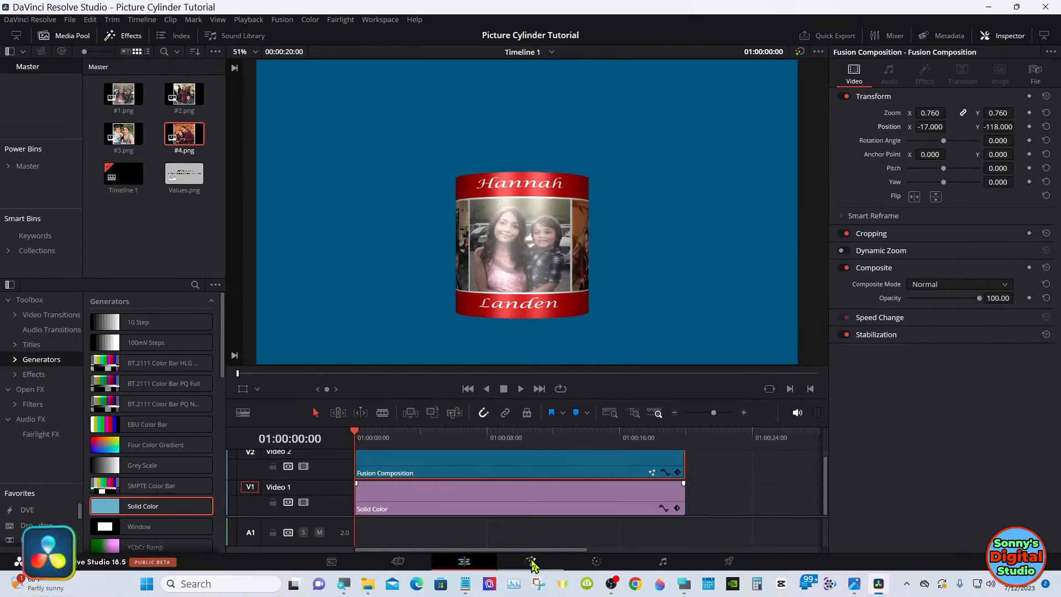
Return to the Fusion page, close the Spline editor, and expand the Inspector to full height.
{"action": "left_click", "coordinate": [532, 562]}
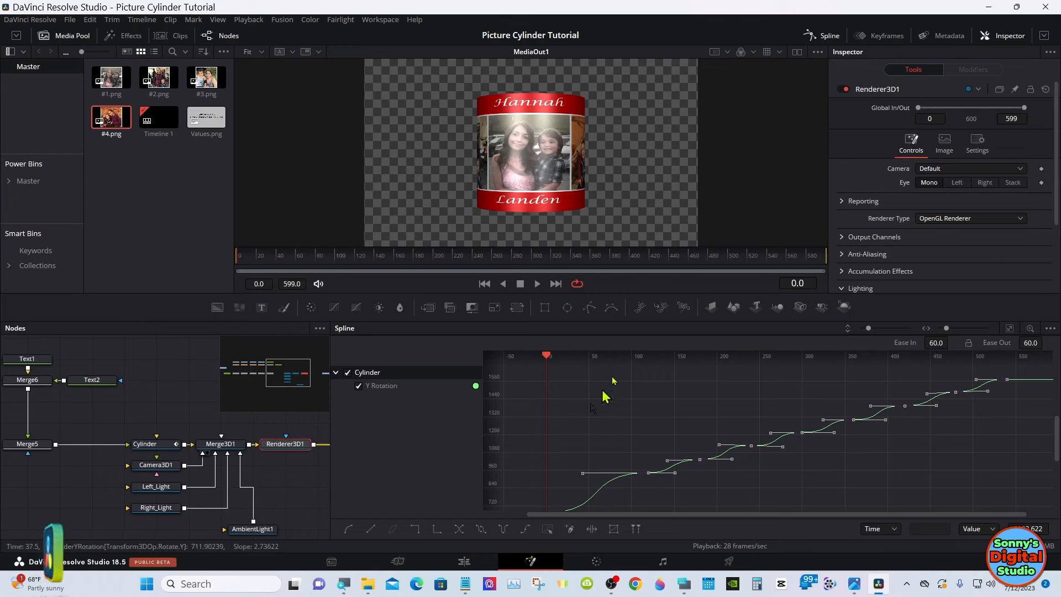
{"action": "left_click", "coordinate": [828, 44]}
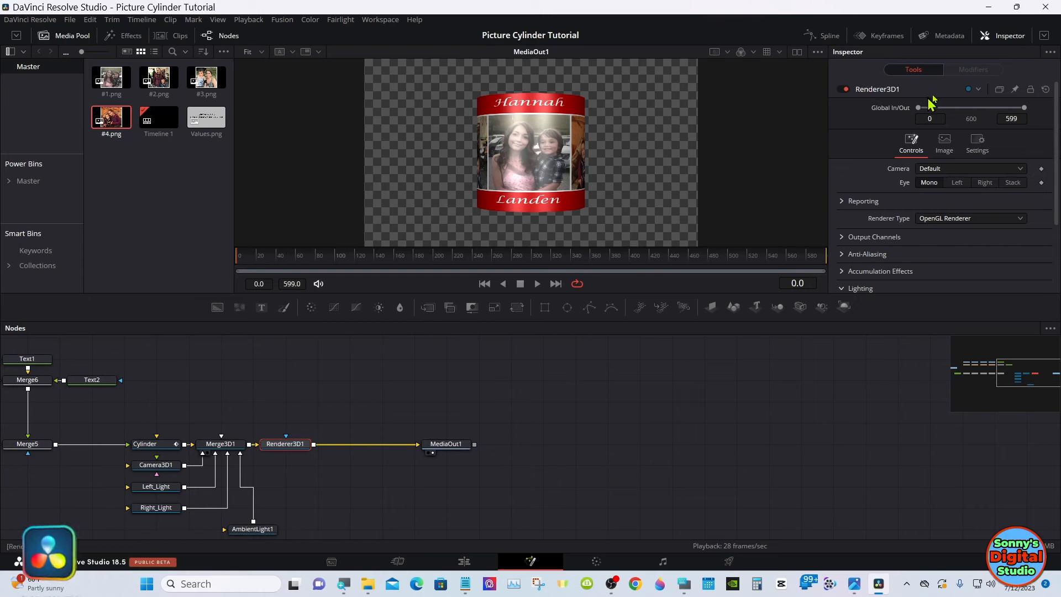
{"action": "left_click", "coordinate": [1044, 35]}
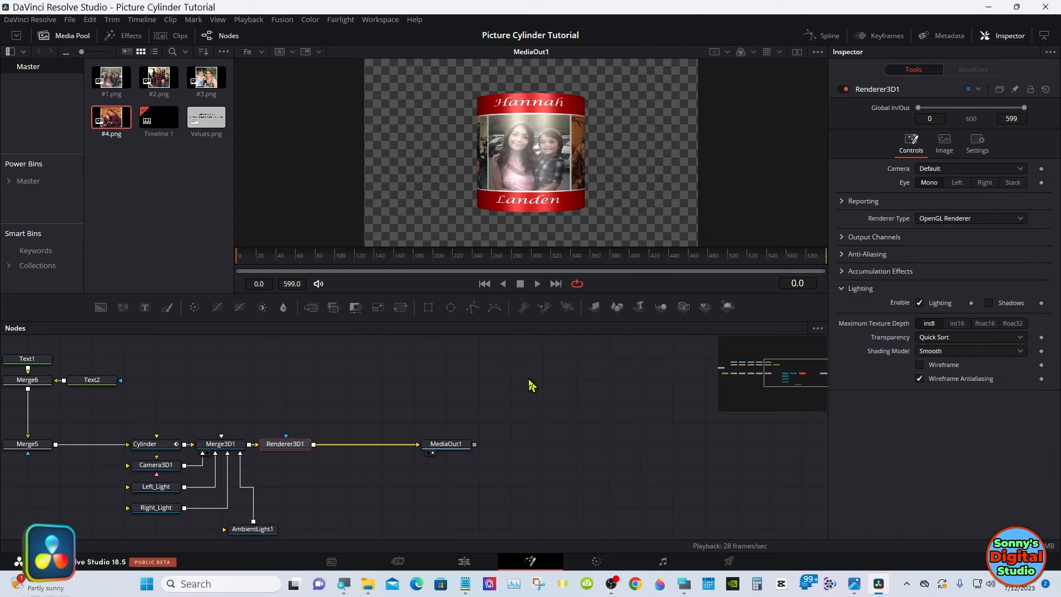
Show Camera3D1's transform settings, turn on the dual viewers, and set the camera's Y translation to 0.522.
{"action": "left_click", "coordinate": [160, 465]}
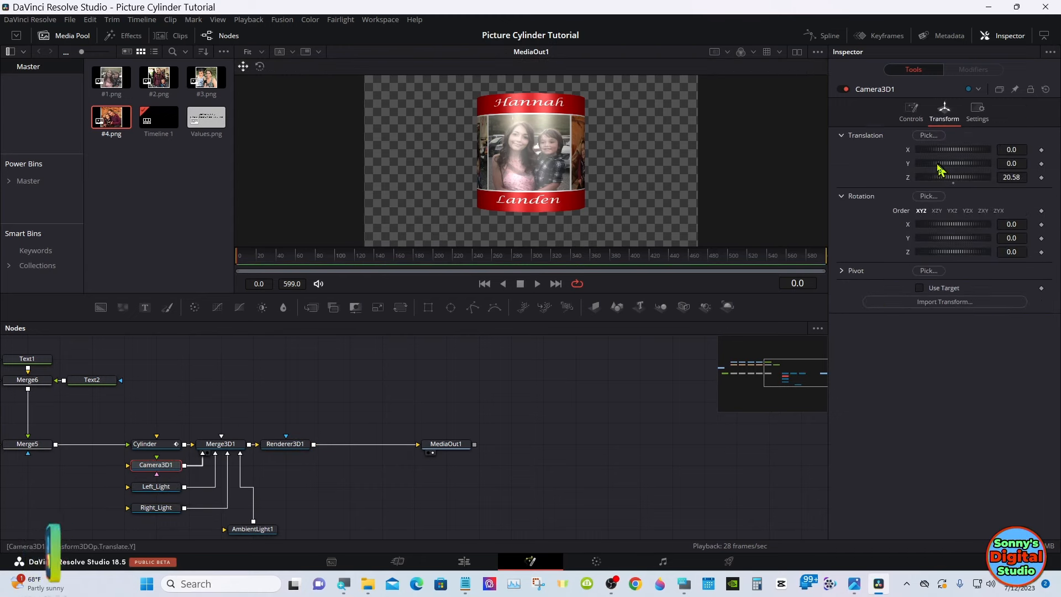
{"action": "left_click", "coordinate": [797, 51]}
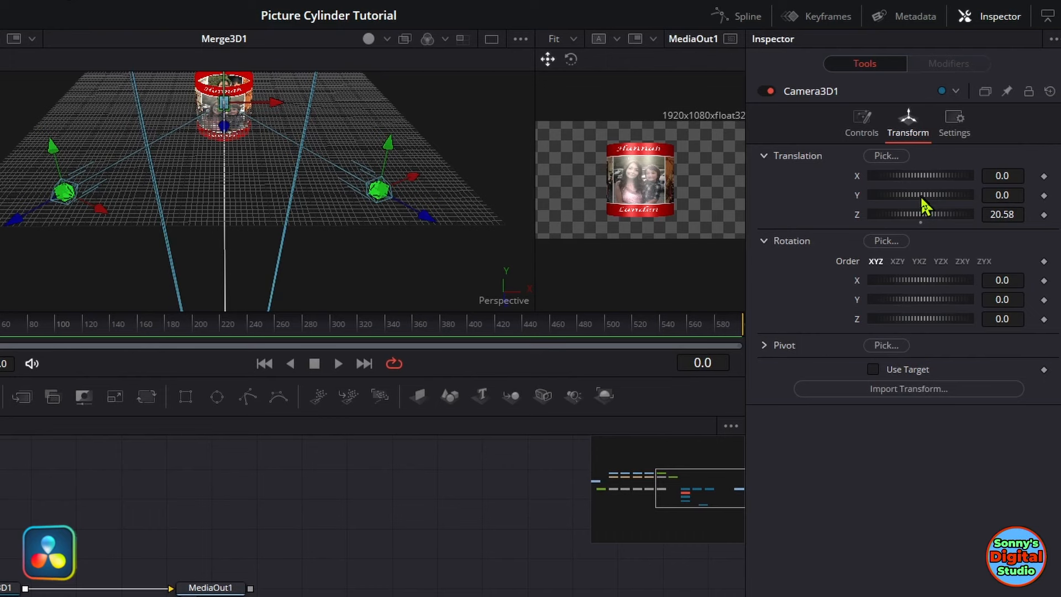
{"action": "left_click_drag", "start_coordinate": [921, 196], "coordinate": [940, 196]}
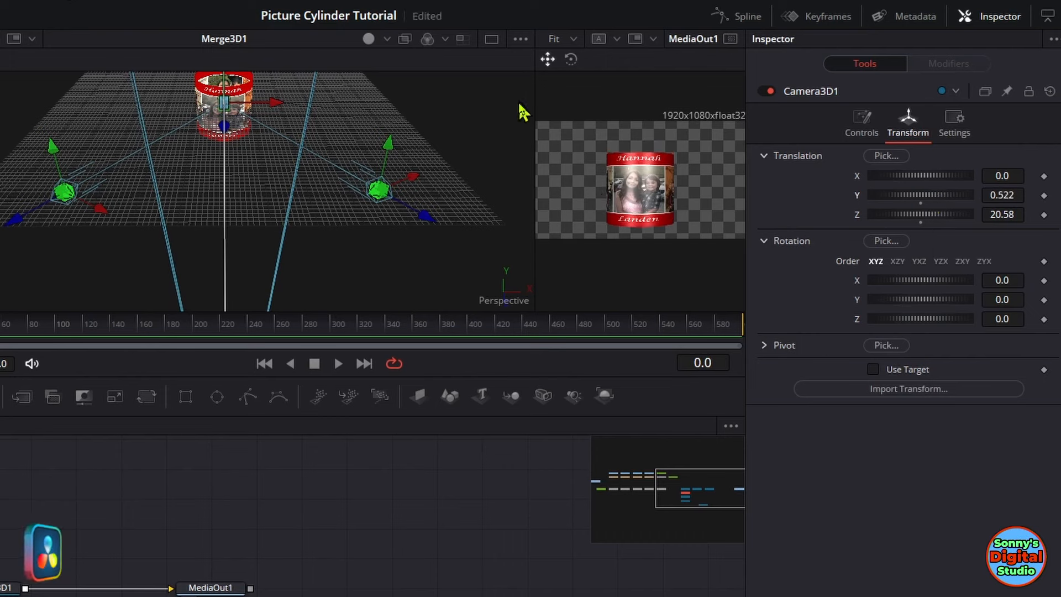
Widen the MediaOut1 viewer by moving the divider between it and the Merge3D1 viewer.
{"action": "left_click_drag", "start_coordinate": [534, 99], "coordinate": [341, 99]}
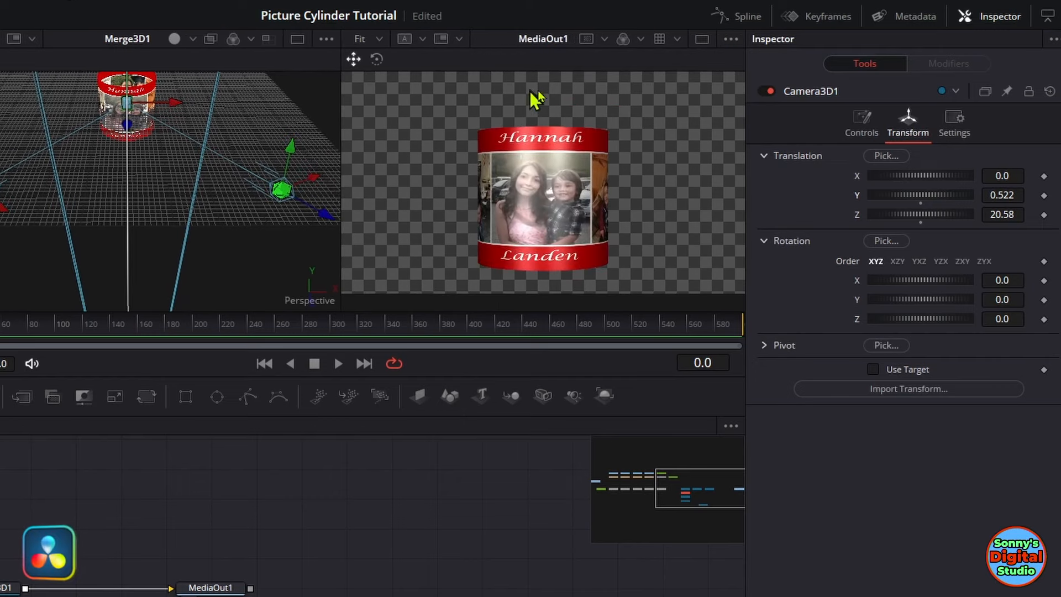
{"action": "left_click", "coordinate": [731, 40]}
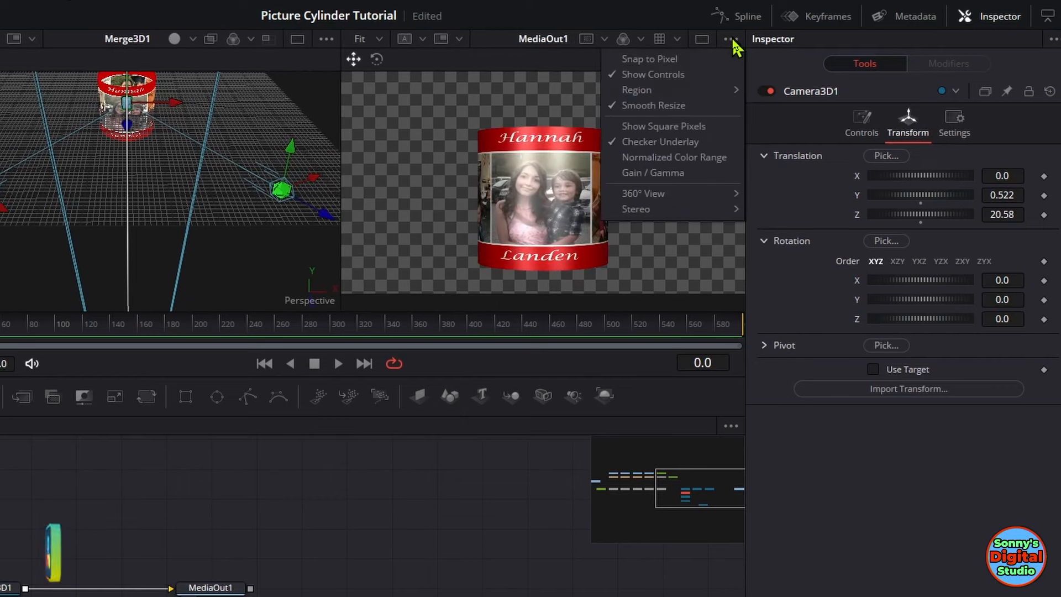
{"action": "left_click", "coordinate": [694, 38]}
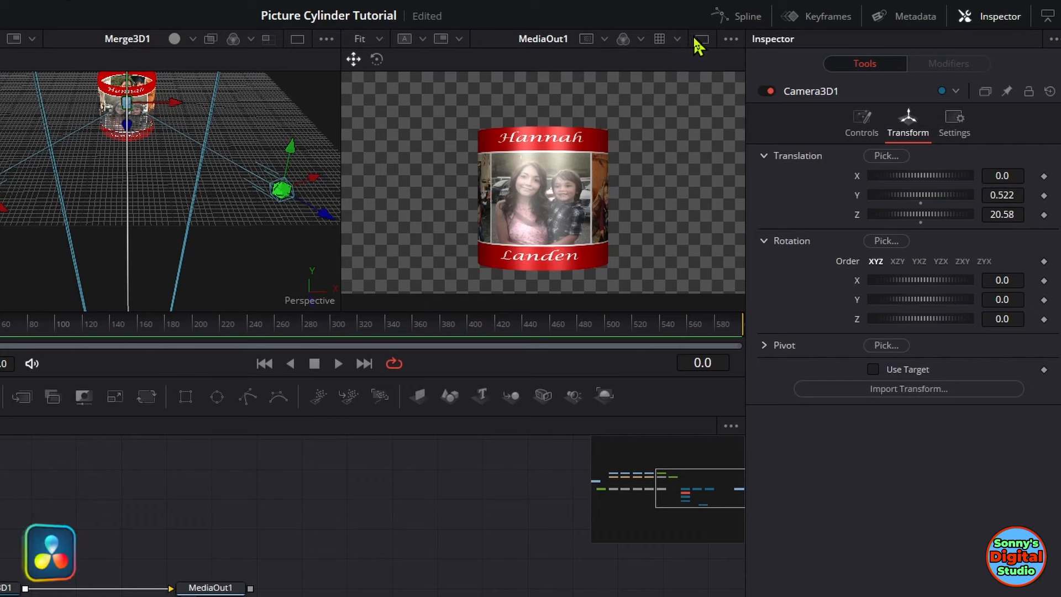
Show MediaOut1 in an enlarged single viewer and set Camera3D1's Y translation to 0.464.
{"action": "left_click", "coordinate": [697, 39]}
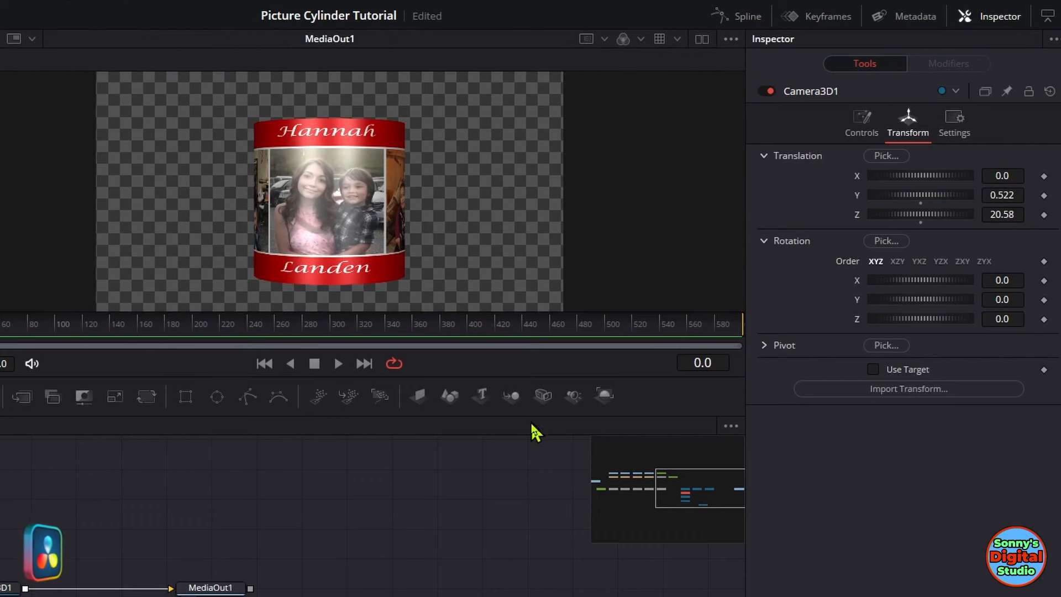
{"action": "left_click_drag", "start_coordinate": [530, 417], "coordinate": [530, 514]}
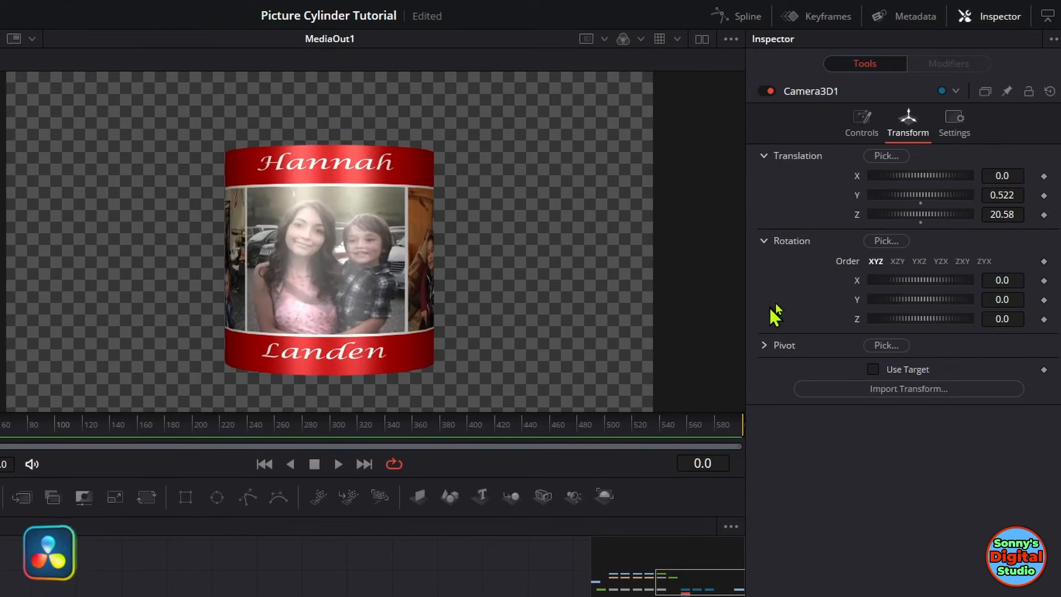
{"action": "left_click_drag", "start_coordinate": [918, 202], "coordinate": [920, 189]}
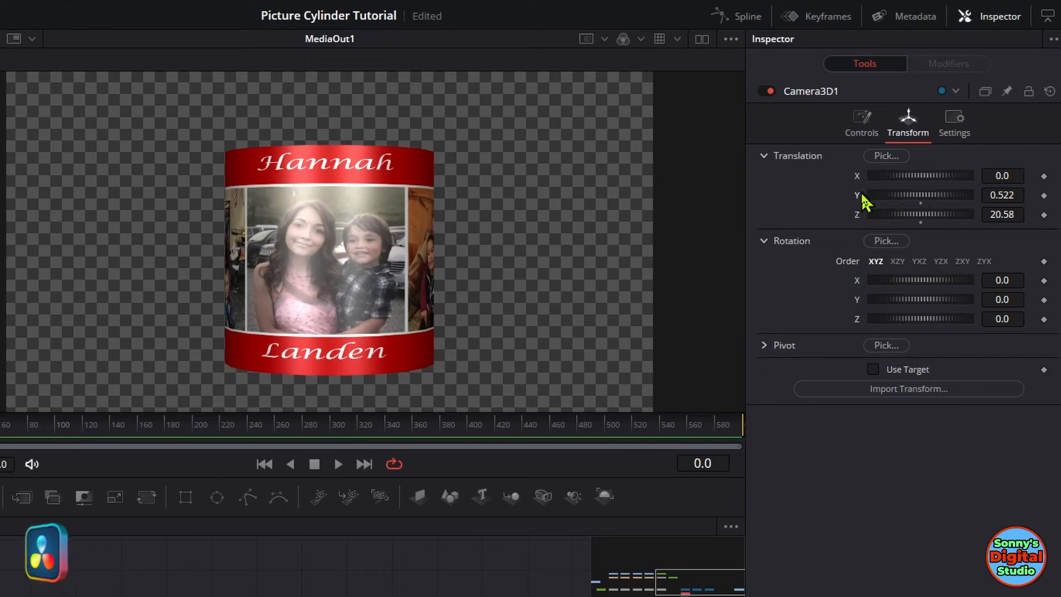
{"action": "left_click_drag", "start_coordinate": [923, 200], "coordinate": [926, 198]}
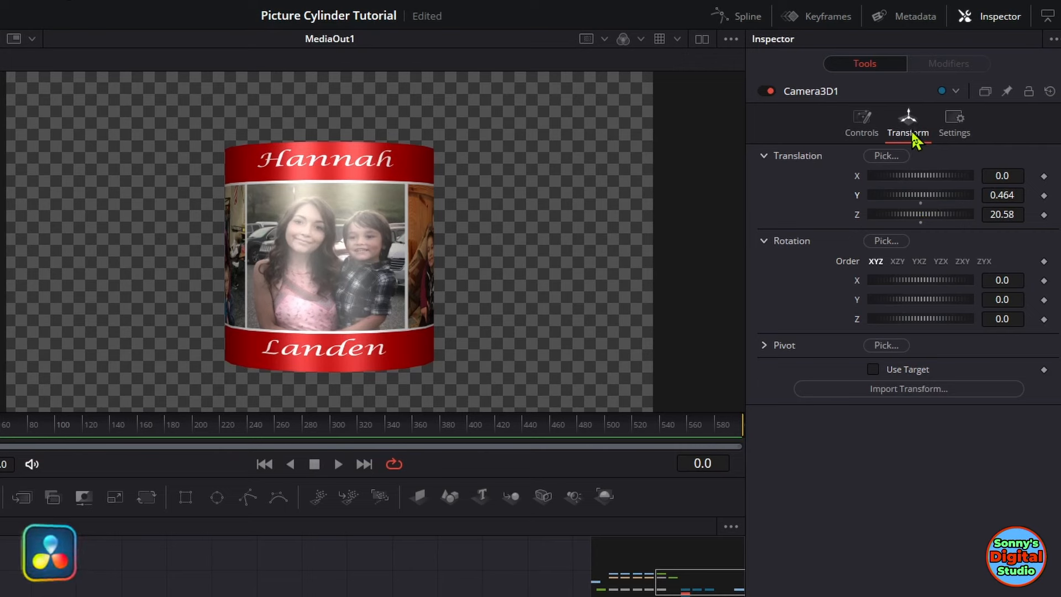
Enable Use Target for Camera3D1 and raise its Y translation to 3.391.
{"action": "left_click", "coordinate": [874, 371]}
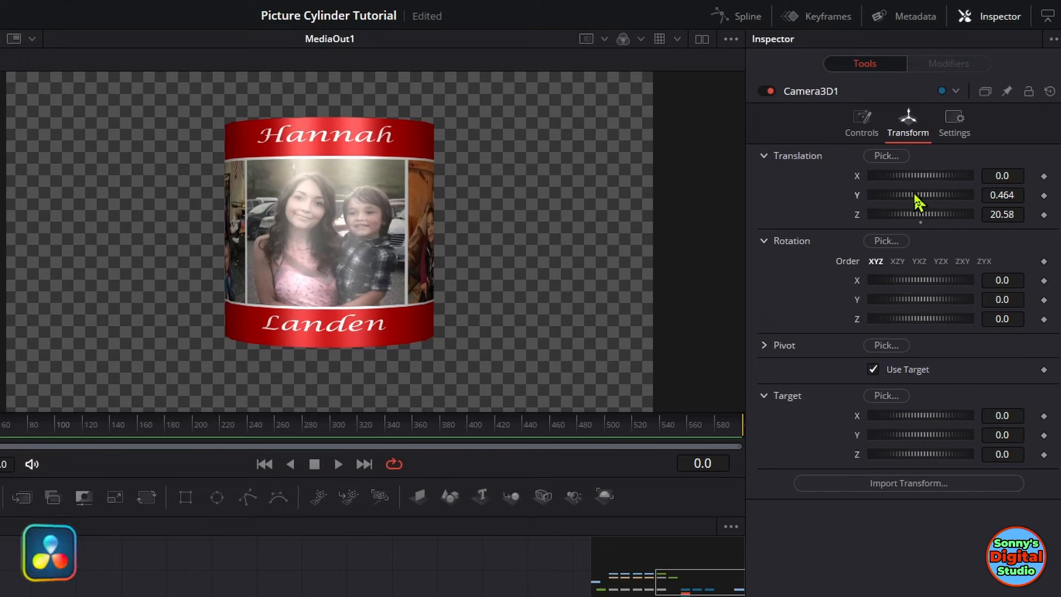
{"action": "left_click_drag", "start_coordinate": [914, 192], "coordinate": [960, 203]}
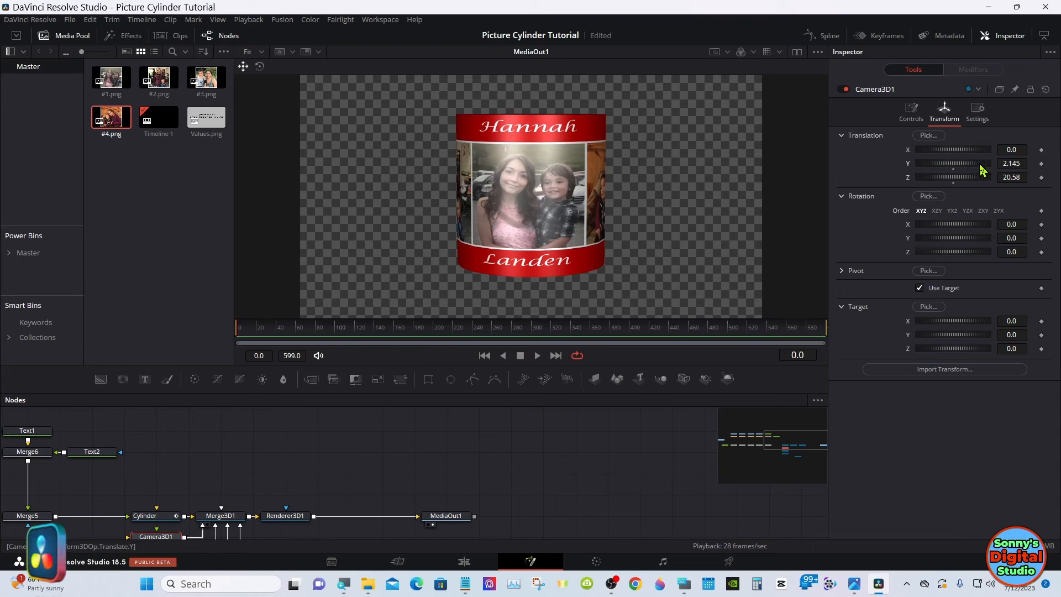
{"action": "mouse_move", "coordinate": [980, 170]}
{"action": "left_mouse_down"}
{"action": "mouse_move", "coordinate": [958, 172]}
{"action": "mouse_move", "coordinate": [976, 173]}
{"action": "left_mouse_up"}
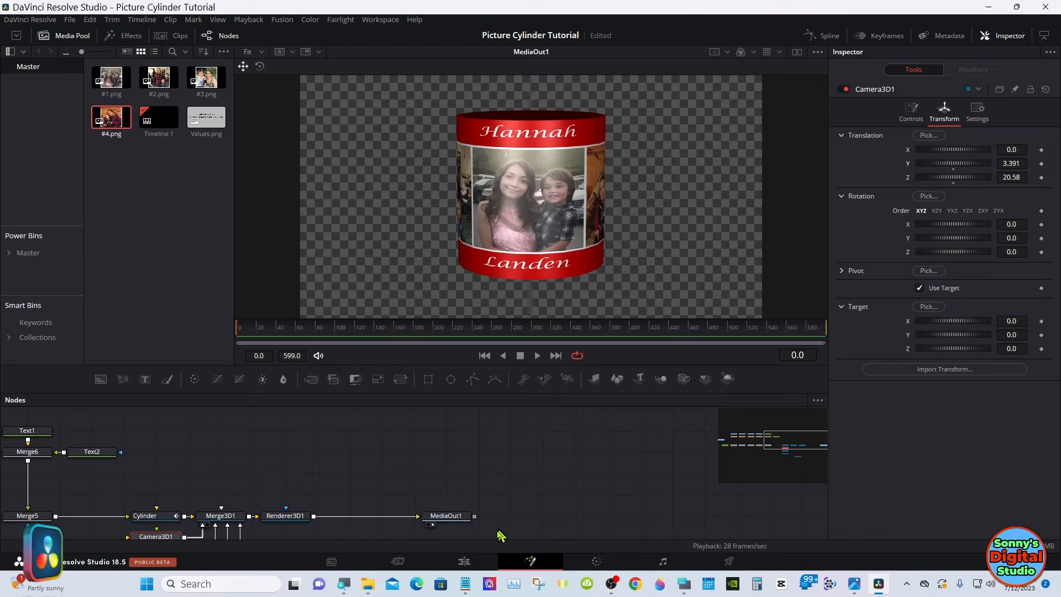
On the Edit page, keyframe the Fusion Composition's Position at the timeline start with X at -1239, outside the frame.
{"action": "left_click", "coordinate": [463, 562]}
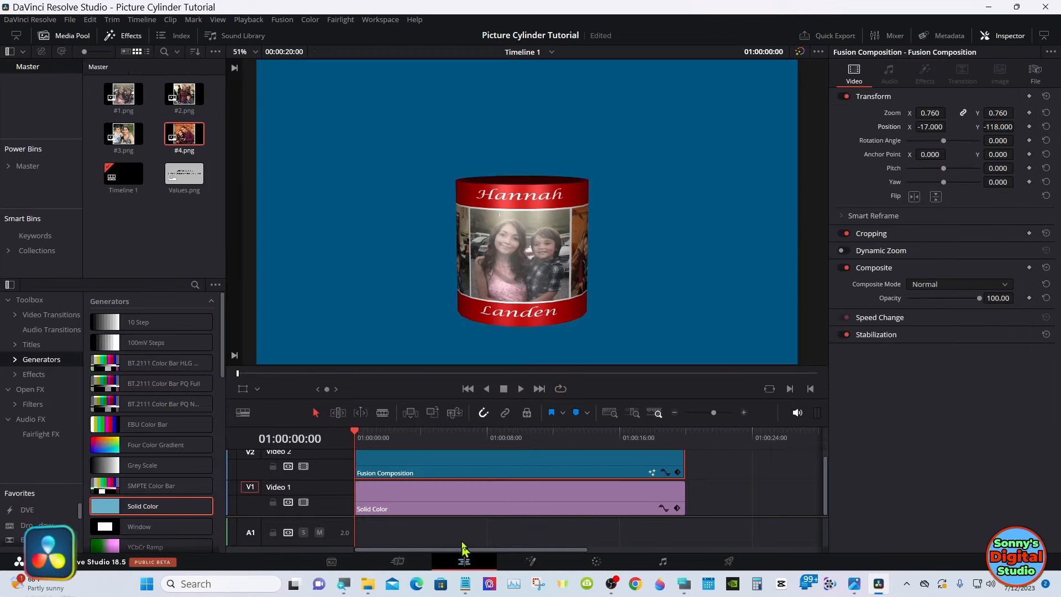
{"action": "left_click_drag", "start_coordinate": [482, 446], "coordinate": [356, 439]}
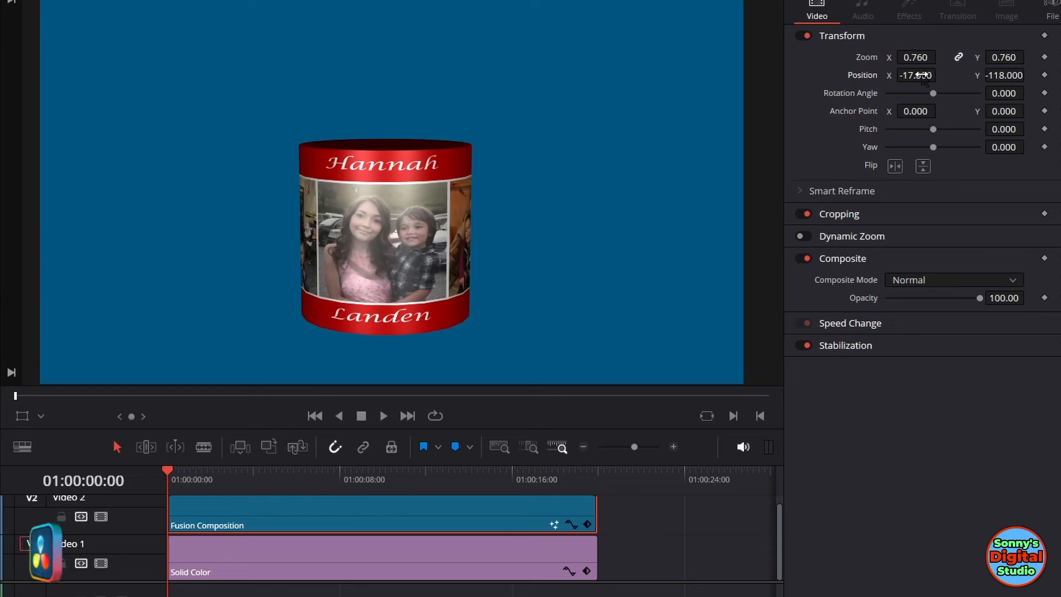
{"action": "left_click_drag", "start_coordinate": [921, 74], "coordinate": [43, 82]}
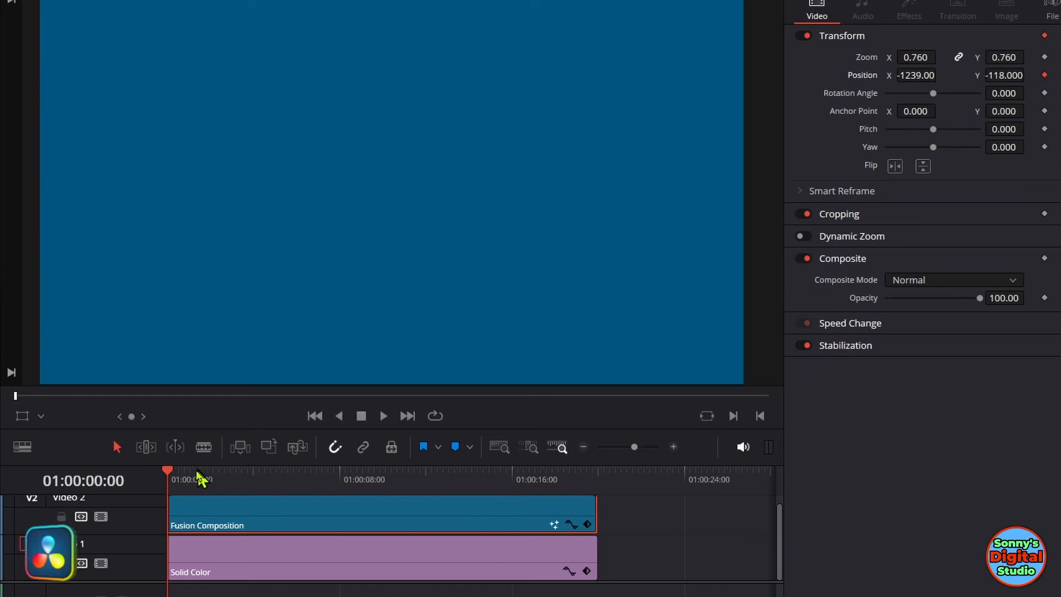
At 01:00:04:00, bring the Fusion Composition back into frame with a Position X of -51.
{"action": "left_click_drag", "start_coordinate": [182, 479], "coordinate": [236, 480]}
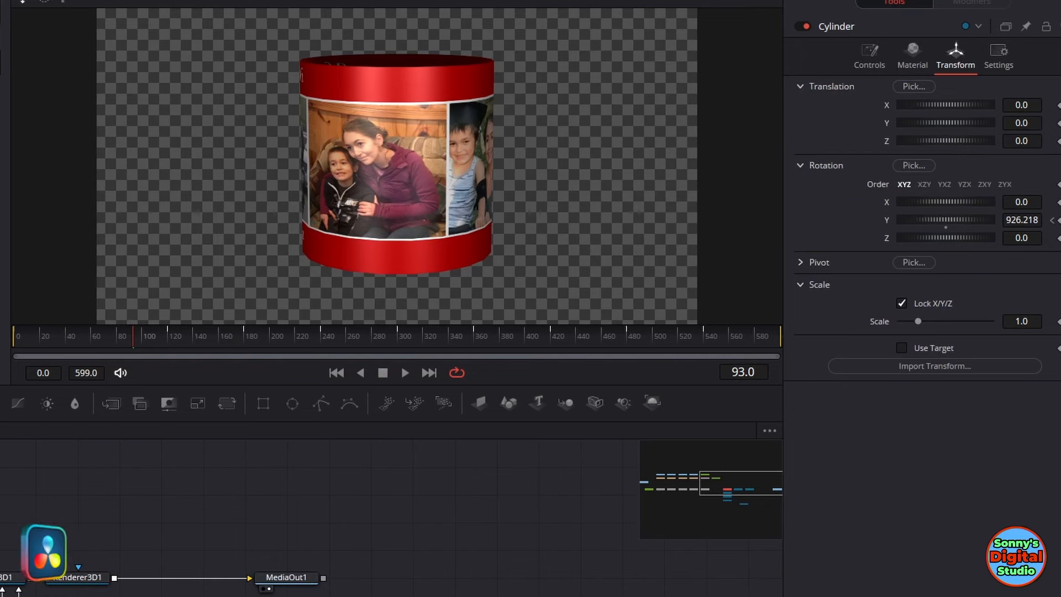
{"action": "key", "text": "shift+4"}
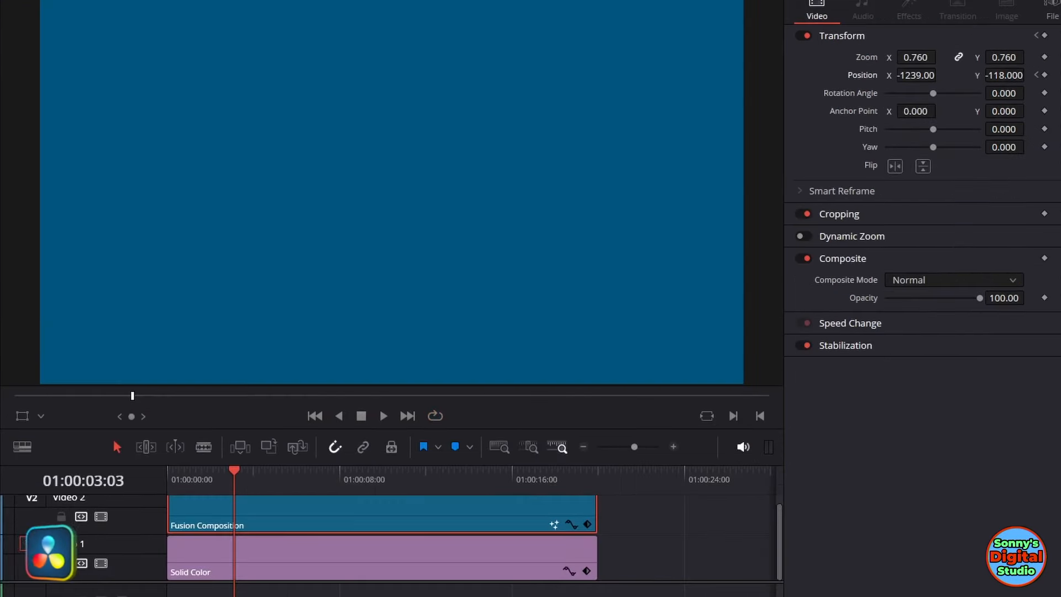
{"action": "left_click", "coordinate": [238, 477]}
{"action": "left_click_drag", "start_coordinate": [239, 479], "coordinate": [253, 480]}
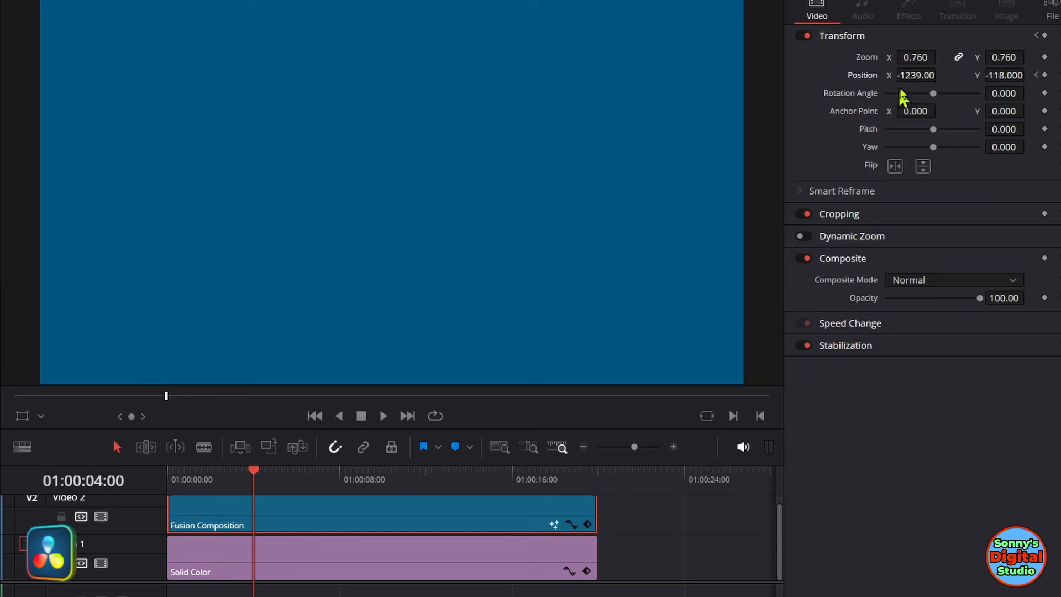
{"action": "left_click_drag", "start_coordinate": [907, 75], "coordinate": [909, 81]}
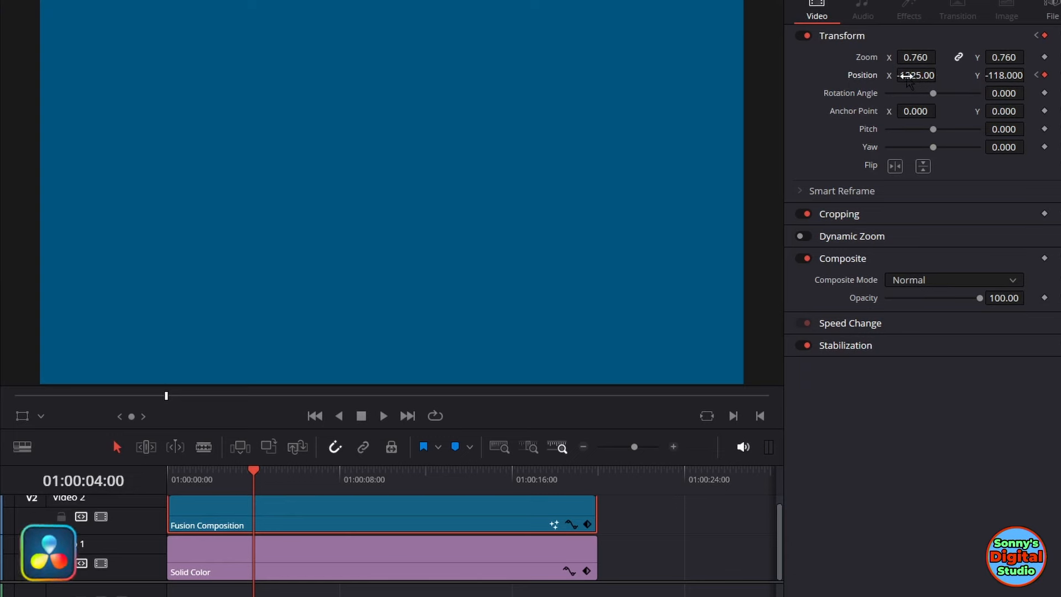
{"action": "mouse_move", "coordinate": [911, 82]}
{"action": "left_mouse_down"}
{"action": "mouse_move", "coordinate": [718, 194]}
{"action": "mouse_move", "coordinate": [552, 277]}
{"action": "mouse_move", "coordinate": [469, 303]}
{"action": "mouse_move", "coordinate": [658, 301]}
{"action": "mouse_move", "coordinate": [908, 75]}
{"action": "left_mouse_up"}
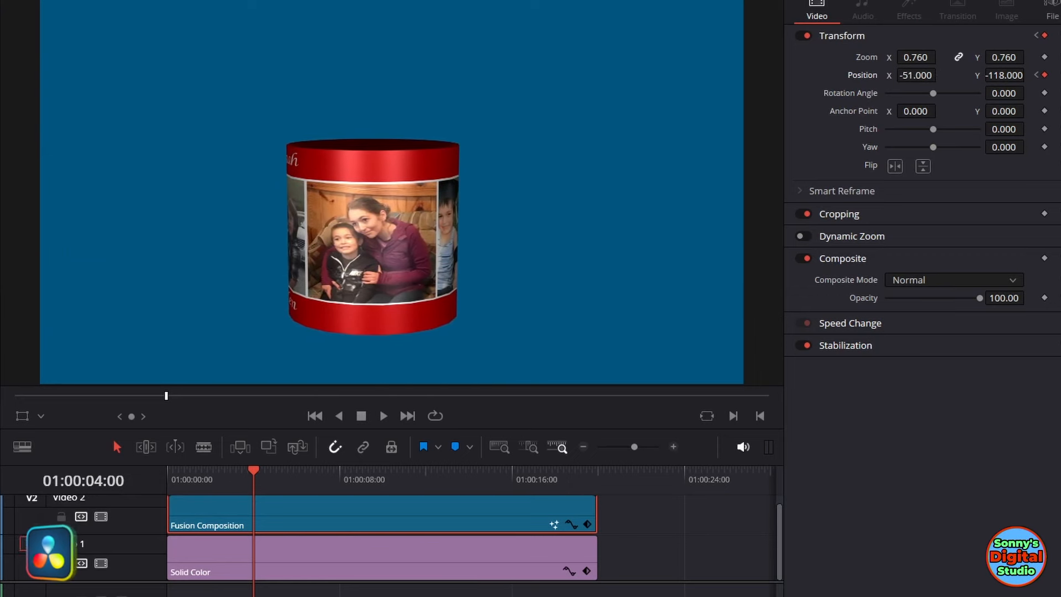
Using the on-screen keyboard, set the Fusion Composition's Position X to 0.000 at 01:00:04:00, then minimize the keyboard.
{"action": "key", "text": "super+ctrl+o"}
{"action": "left_click_drag", "start_coordinate": [113, 391], "coordinate": [576, 481]}
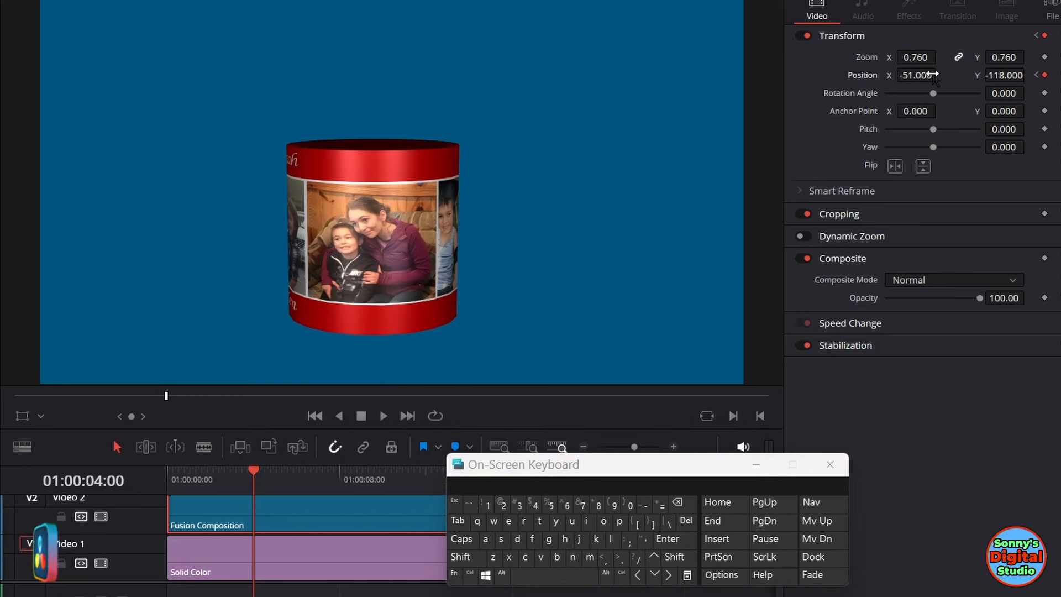
{"action": "left_click_drag", "start_coordinate": [933, 75], "coordinate": [930, 74]}
{"action": "left_click_drag", "start_coordinate": [934, 79], "coordinate": [930, 75]}
{"action": "left_click", "coordinate": [931, 74]}
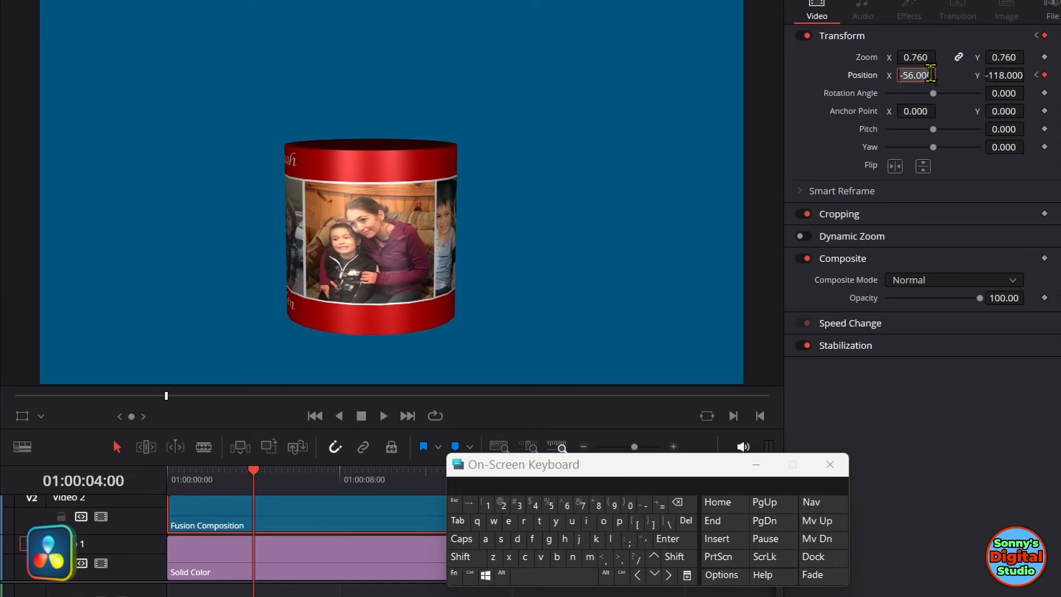
{"action": "left_click", "coordinate": [682, 506]}
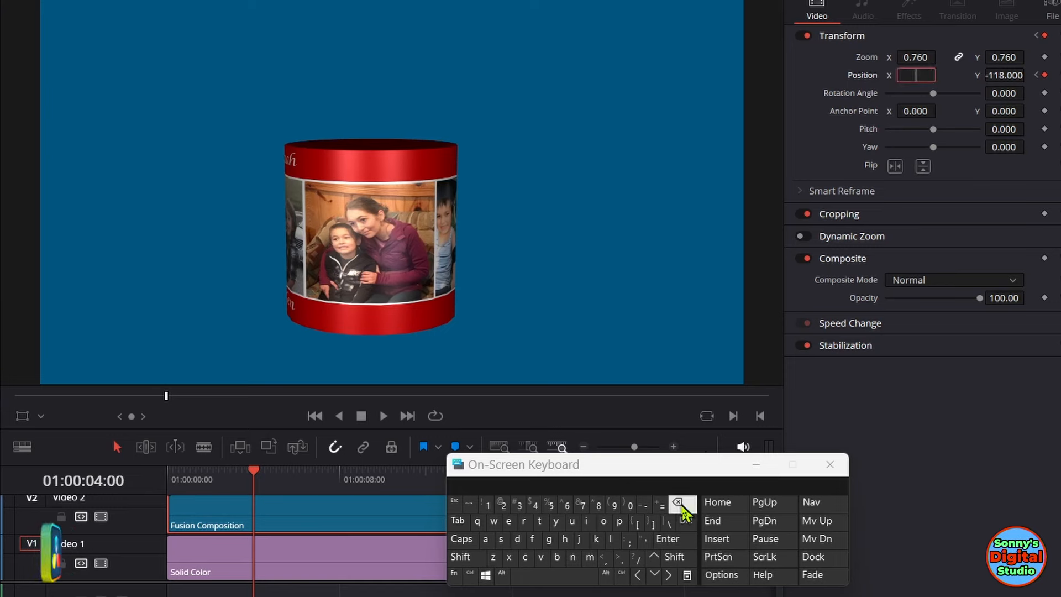
{"action": "left_click", "coordinate": [630, 504]}
{"action": "left_click", "coordinate": [621, 559]}
{"action": "left_click", "coordinate": [630, 504]}
{"action": "left_click", "coordinate": [630, 505]}
{"action": "left_click", "coordinate": [630, 504]}
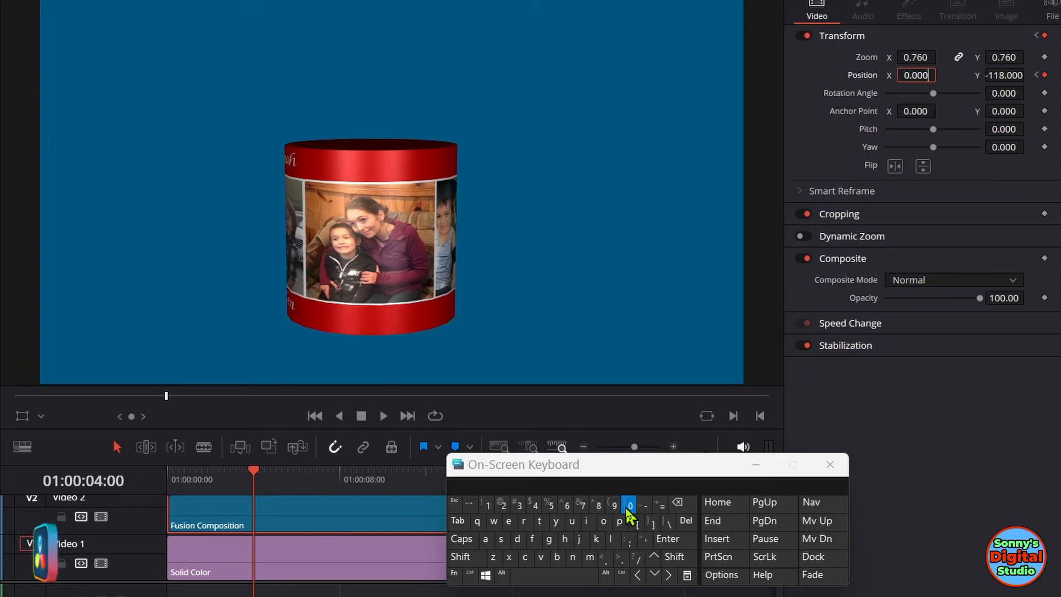
{"action": "left_click", "coordinate": [672, 541]}
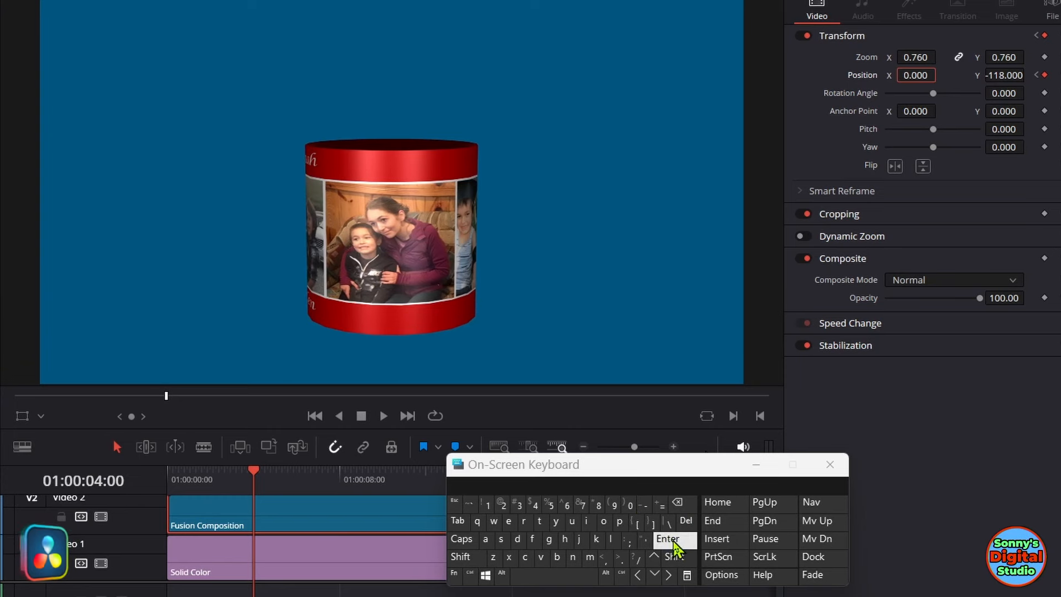
{"action": "left_click", "coordinate": [756, 467]}
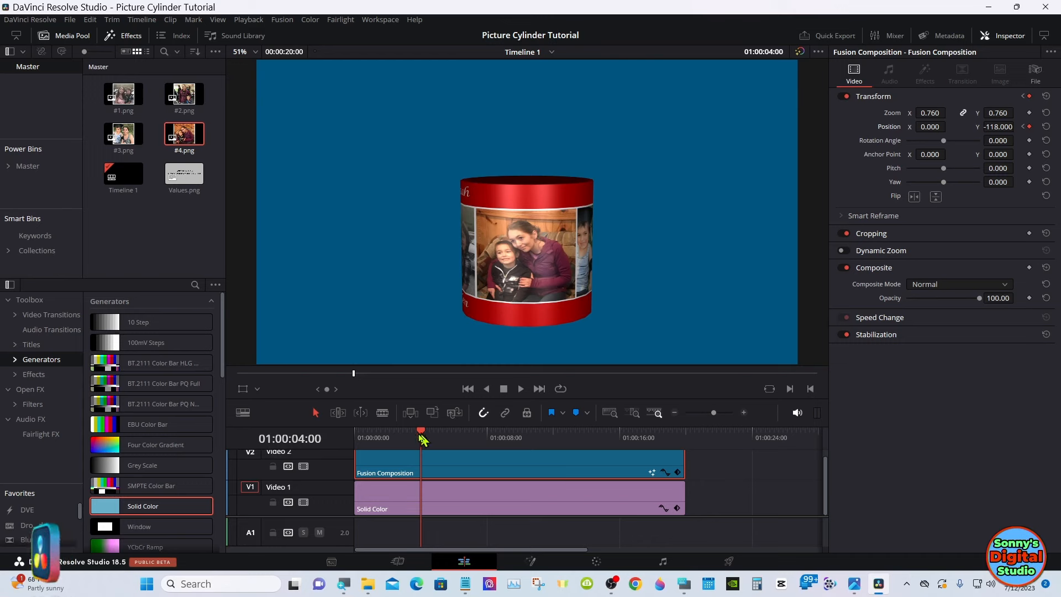
Return to the timeline start and set the playback Render Cache to Smart.
{"action": "left_click_drag", "start_coordinate": [421, 437], "coordinate": [356, 437]}
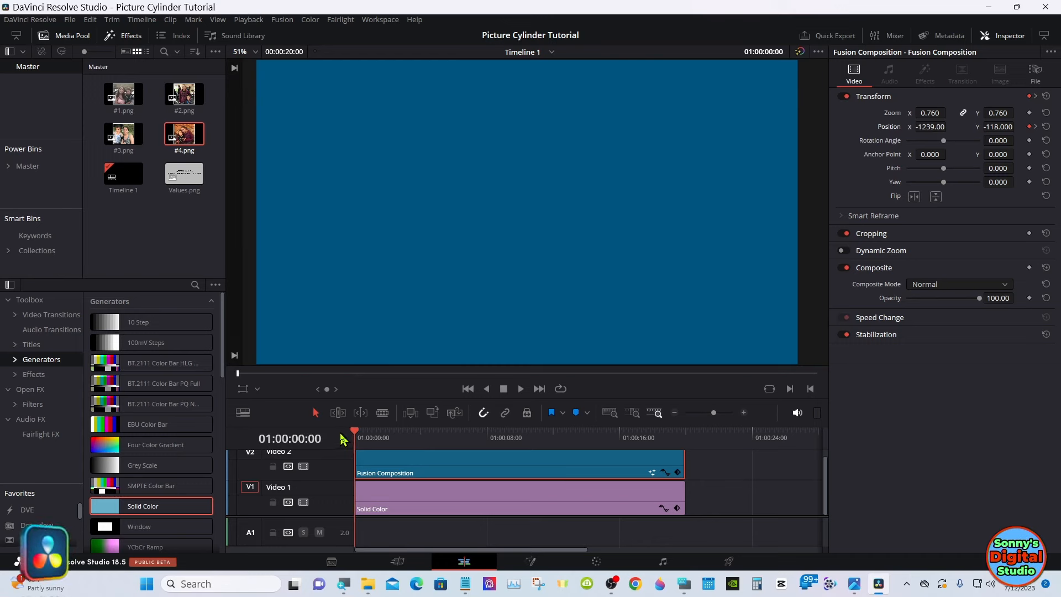
{"action": "left_click", "coordinate": [249, 20]}
{"action": "mouse_move", "coordinate": [282, 19]}
{"action": "mouse_move", "coordinate": [249, 20]}
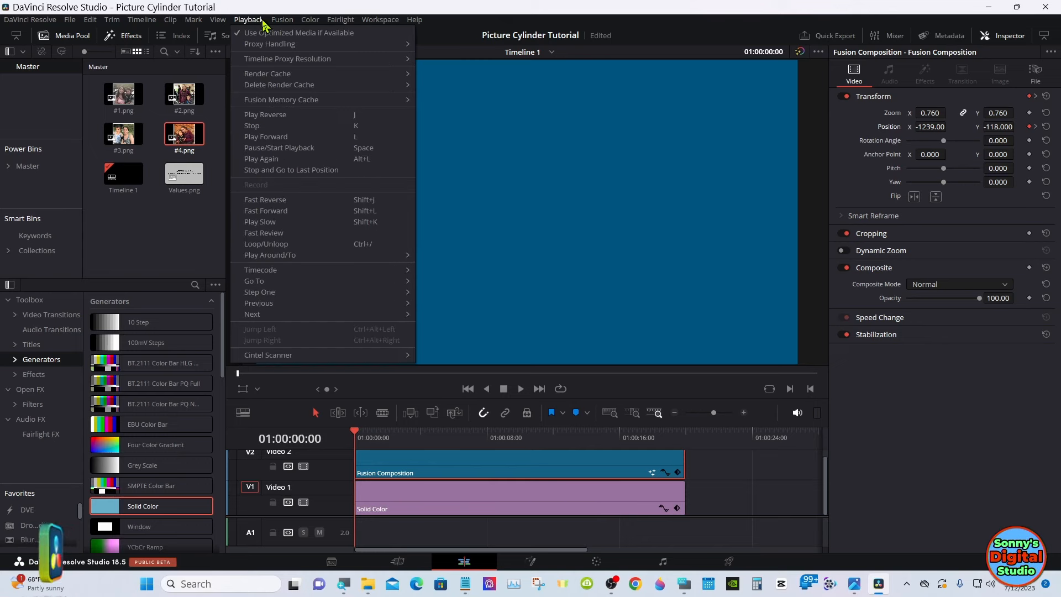
{"action": "mouse_move", "coordinate": [313, 80]}
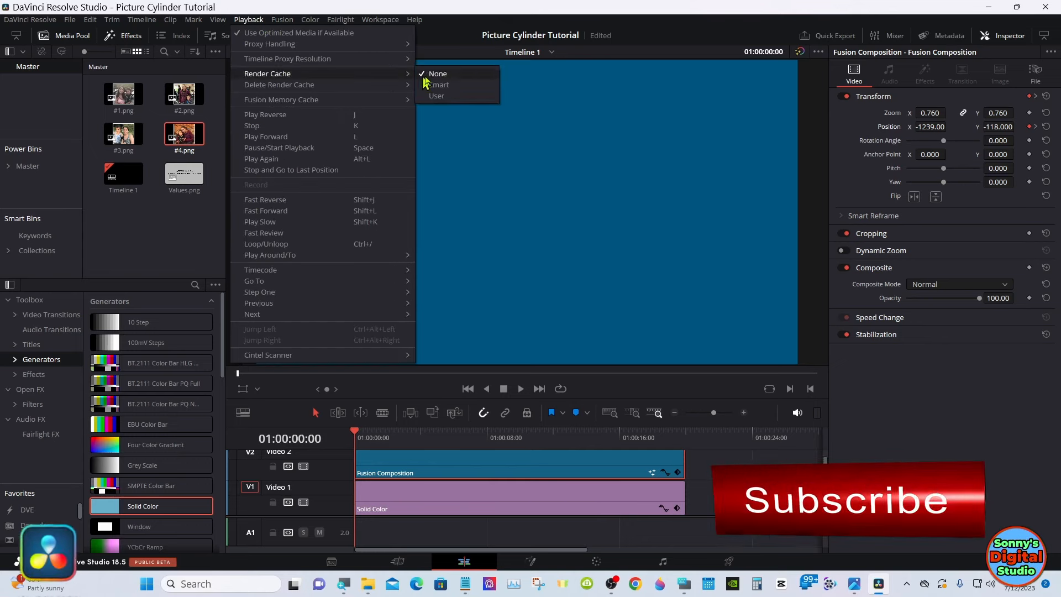
{"action": "left_click", "coordinate": [437, 87]}
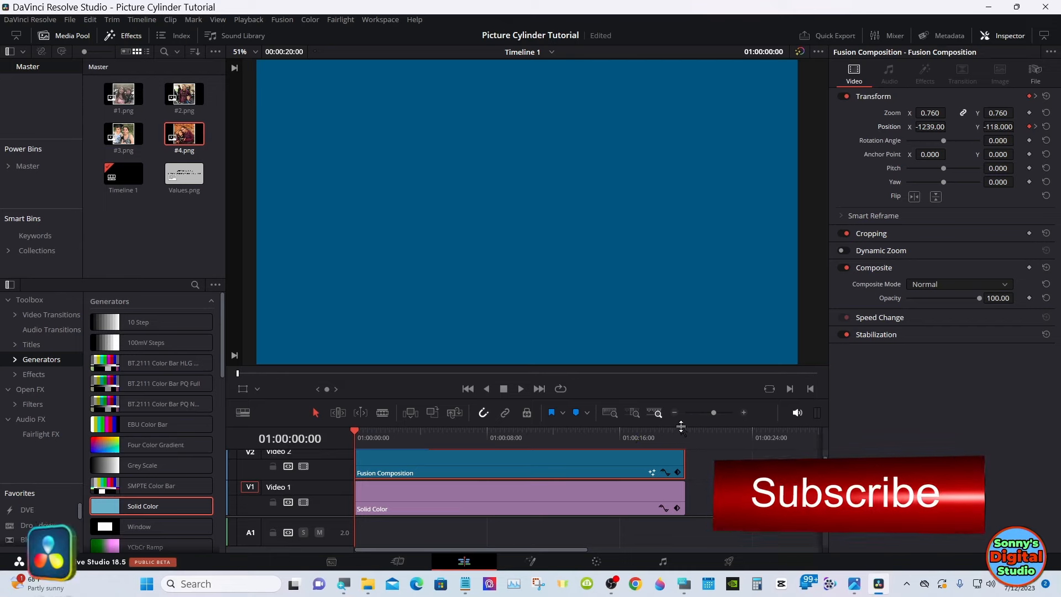
Enlarge the timeline viewer and play the cylinder animation from the start.
{"action": "left_click_drag", "start_coordinate": [682, 429], "coordinate": [682, 449]}
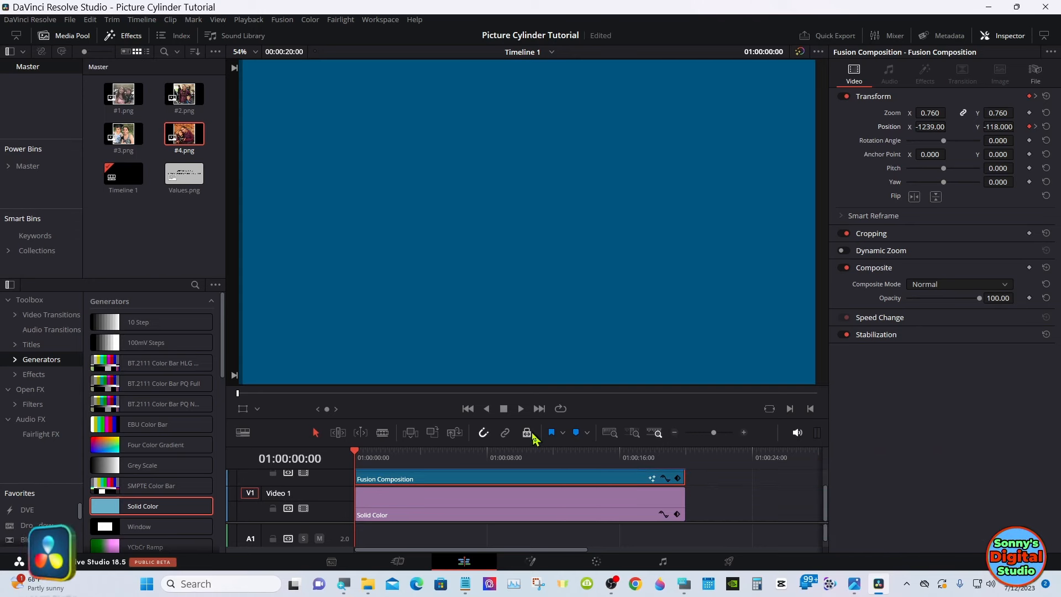
{"action": "left_click", "coordinate": [520, 418]}
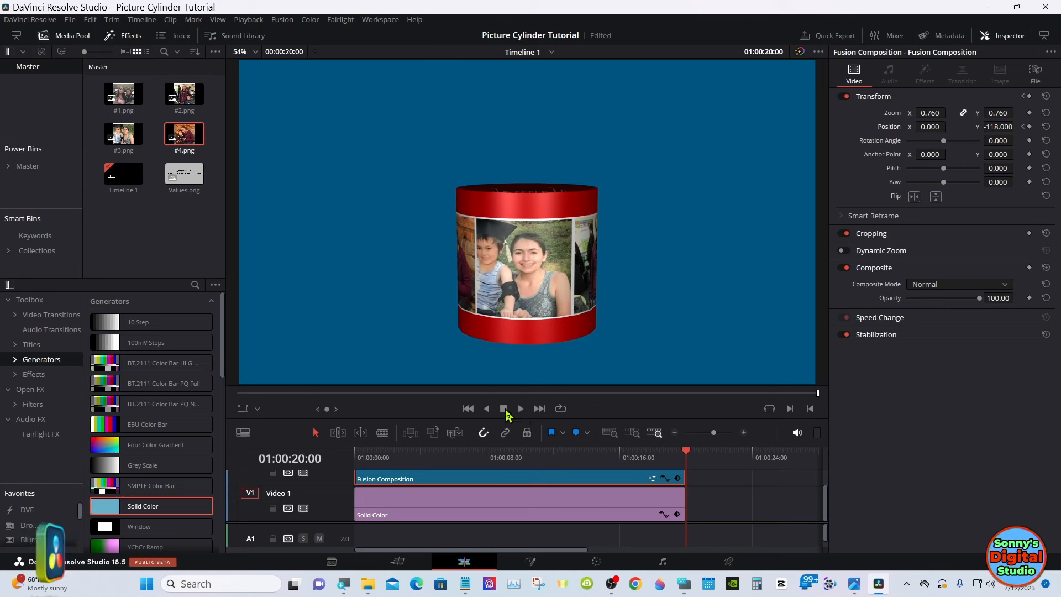
On the Fusion page, paste an instance of the Cylinder node above the original and move Text2 aside to make room.
{"action": "left_click", "coordinate": [531, 561]}
{"action": "left_click_drag", "start_coordinate": [752, 455], "coordinate": [788, 448]}
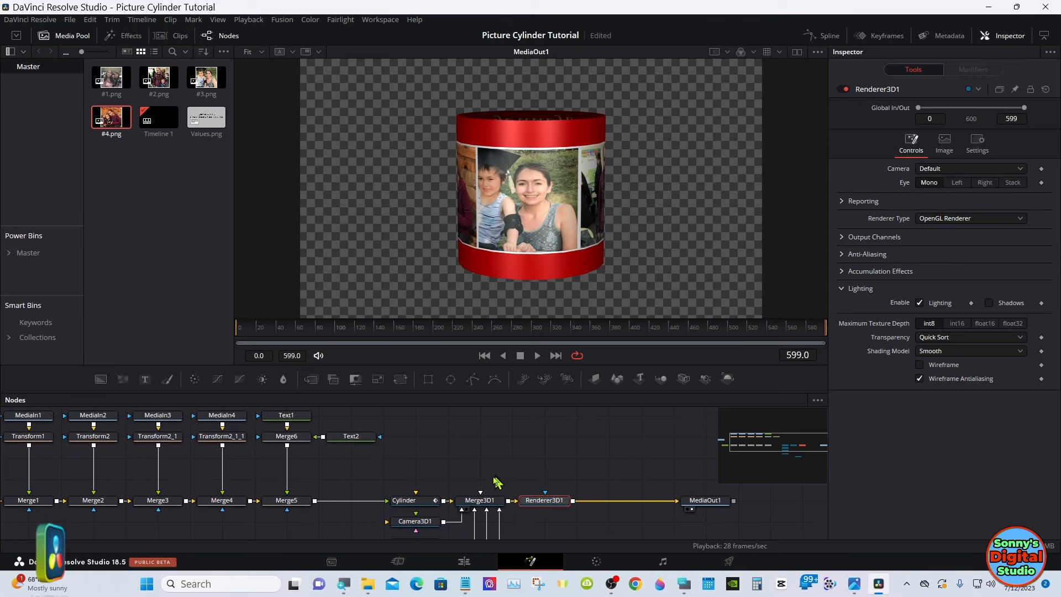
{"action": "left_click", "coordinate": [407, 502]}
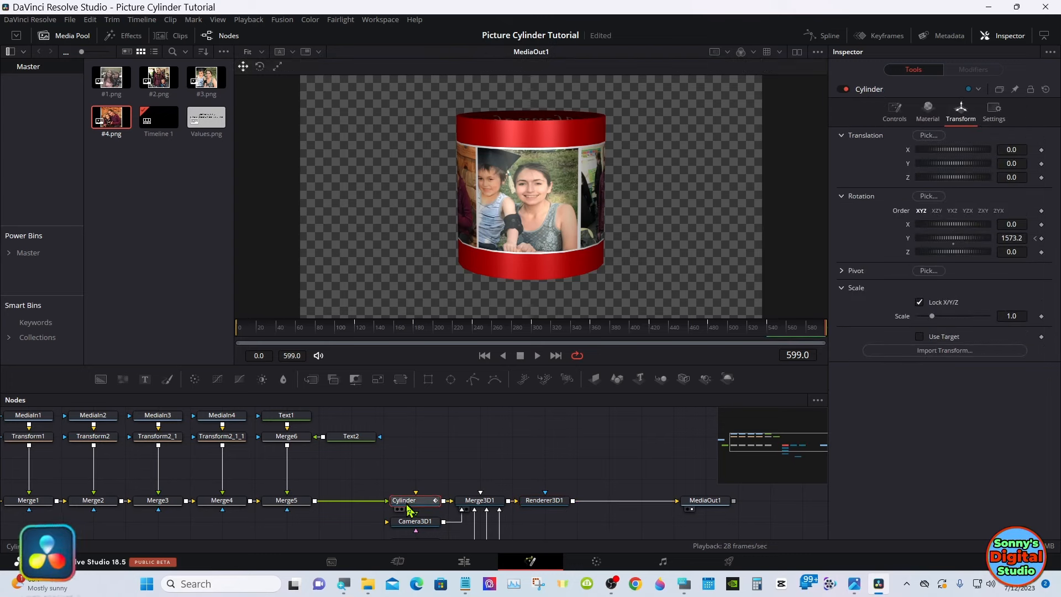
{"action": "right_click", "coordinate": [408, 504]}
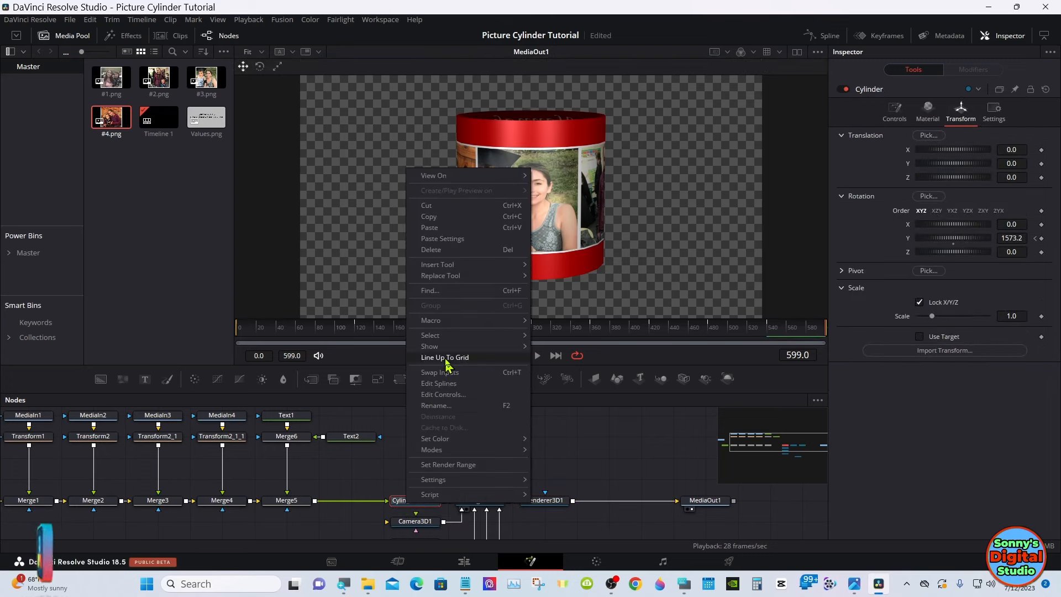
{"action": "left_click", "coordinate": [443, 219]}
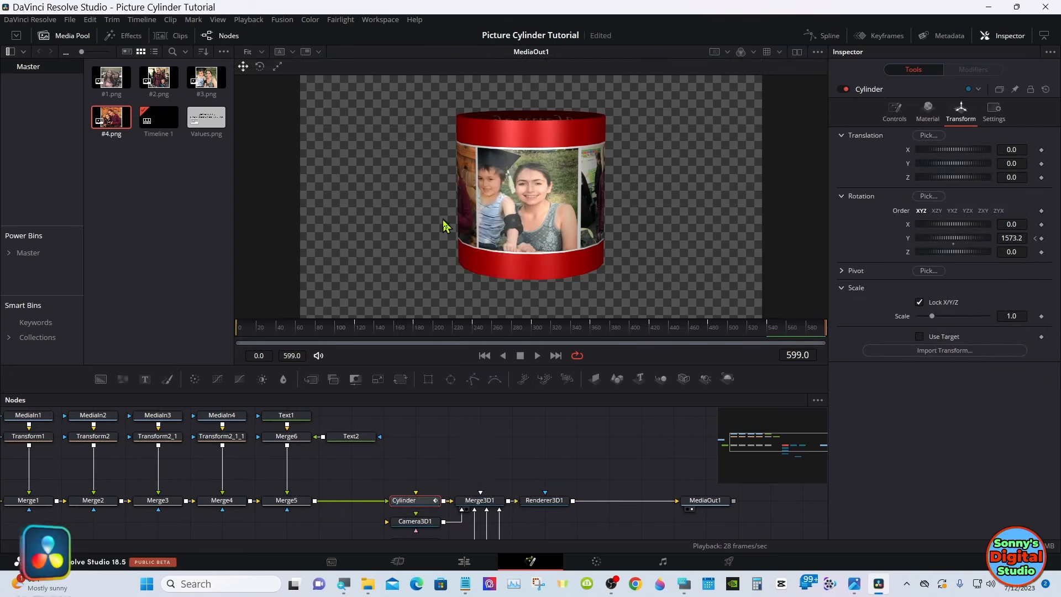
{"action": "left_click", "coordinate": [437, 454]}
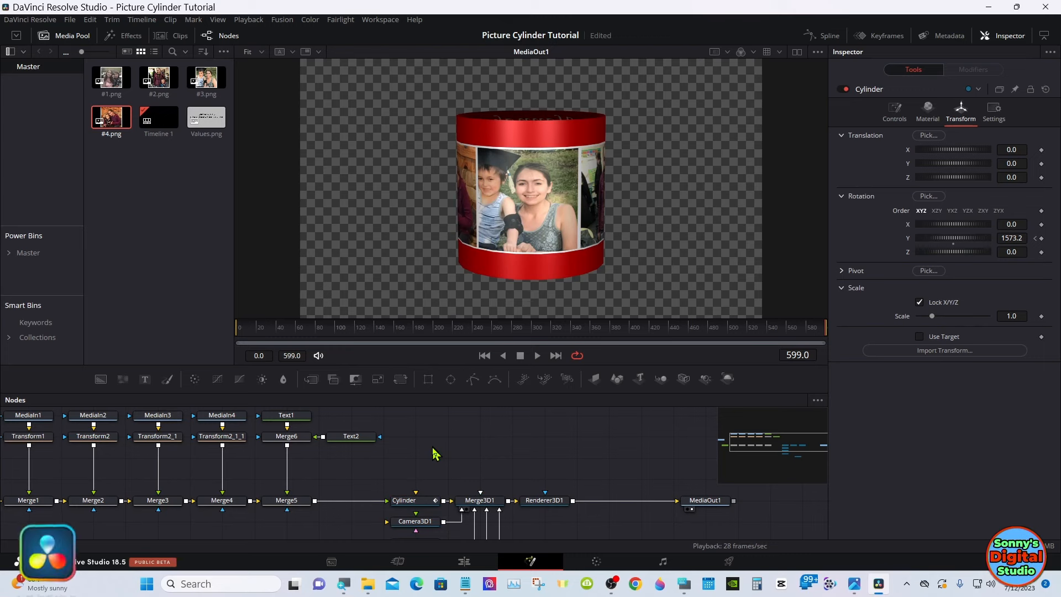
{"action": "right_click", "coordinate": [435, 455]}
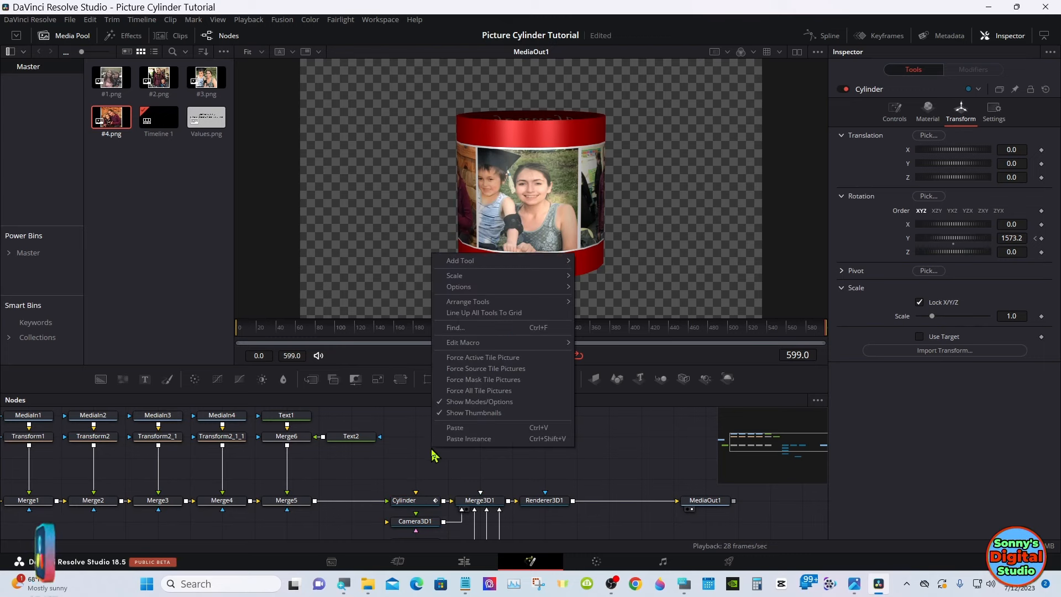
{"action": "left_click", "coordinate": [465, 443]}
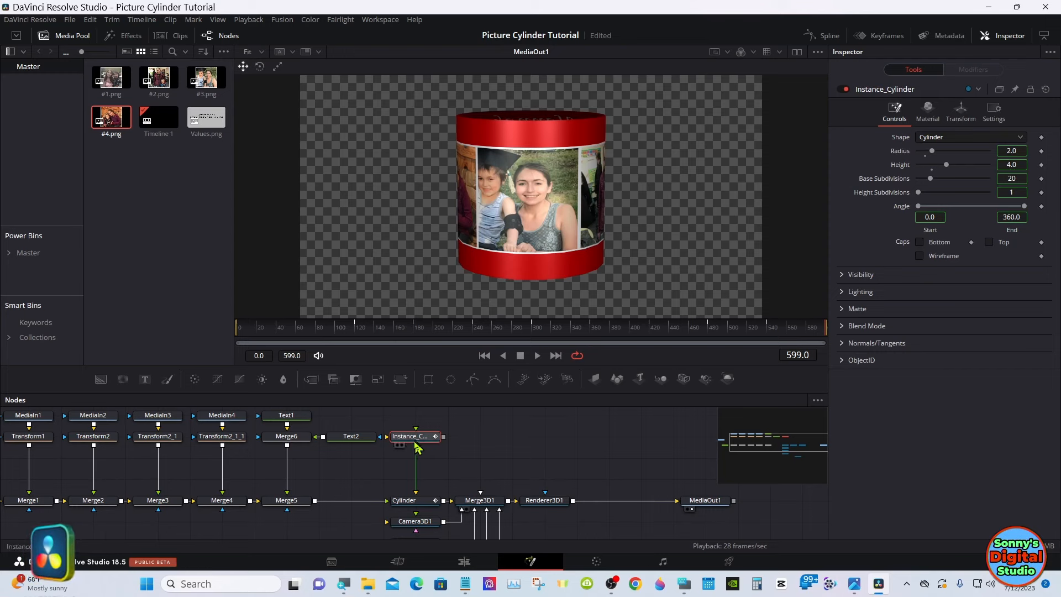
{"action": "left_click_drag", "start_coordinate": [339, 438], "coordinate": [306, 459]}
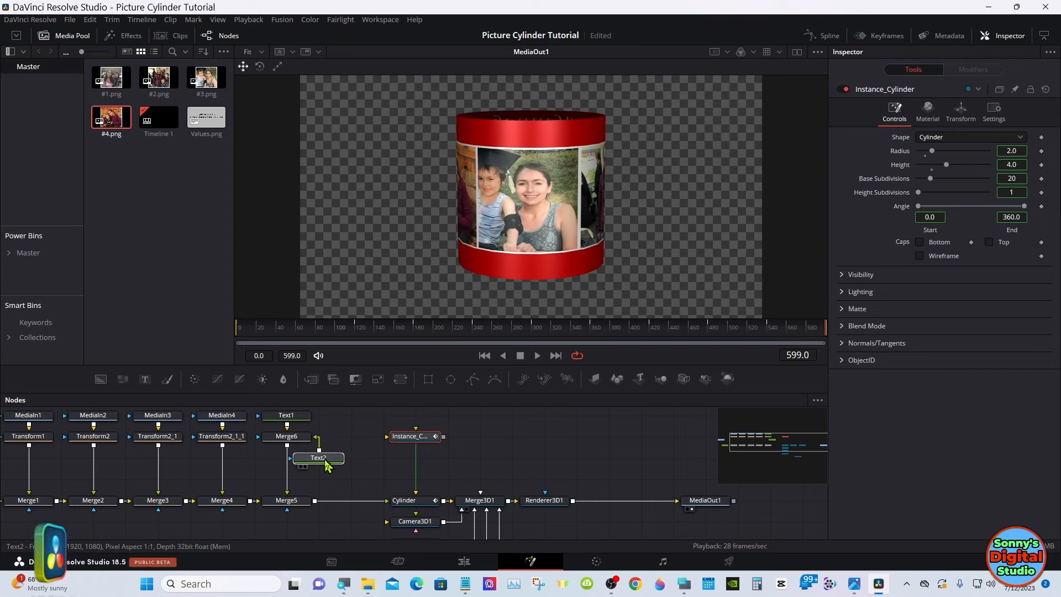
Move Instance_Cylinder closer above the Cylinder node and shift Renderer3D1 further along the chain to make room.
{"action": "left_click_drag", "start_coordinate": [410, 445], "coordinate": [412, 468]}
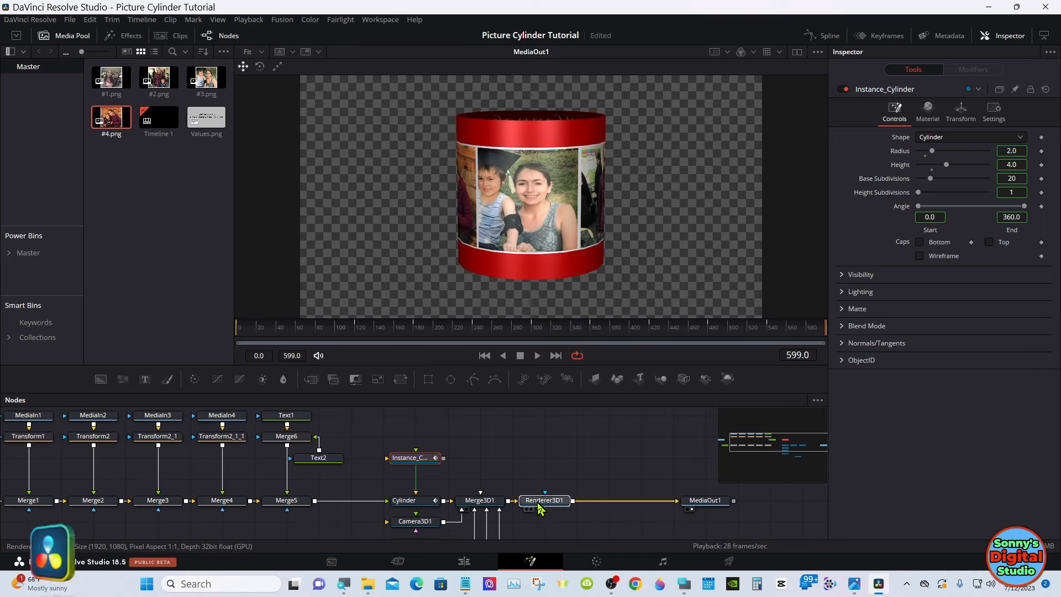
{"action": "left_click_drag", "start_coordinate": [550, 509], "coordinate": [618, 509]}
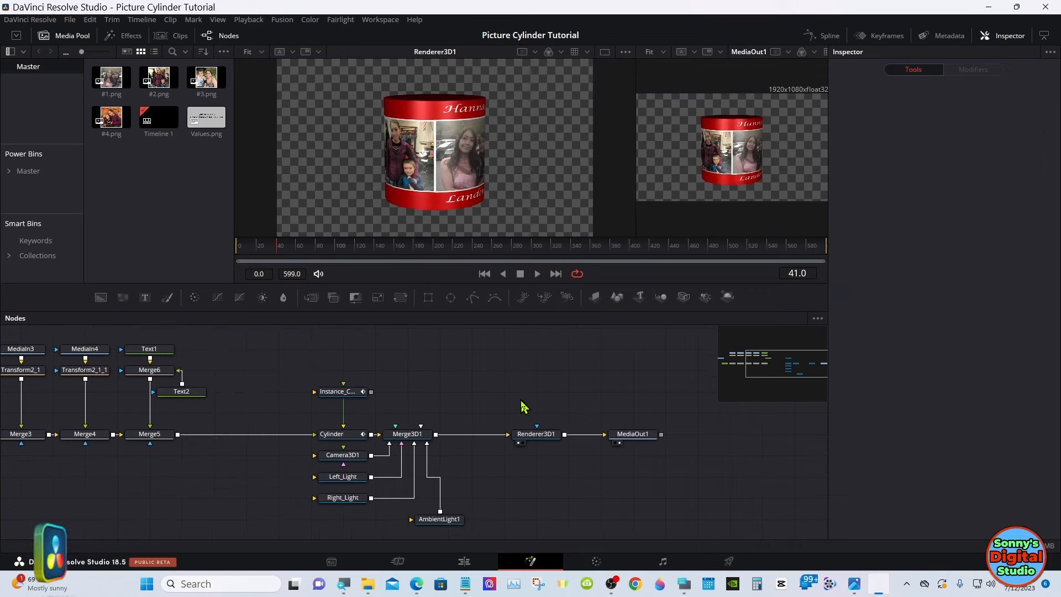
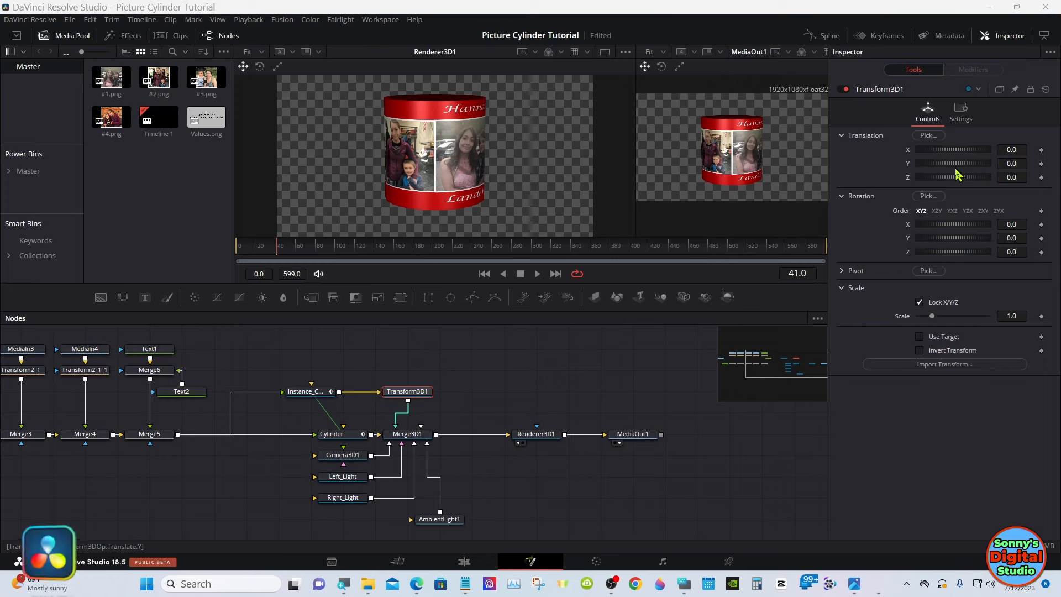
Lower the instanced cylinder to a Y Translation of -4.029 in Transform3D1, showing only MediaOut1 in a single viewer.
{"action": "left_click_drag", "start_coordinate": [958, 167], "coordinate": [959, 169]}
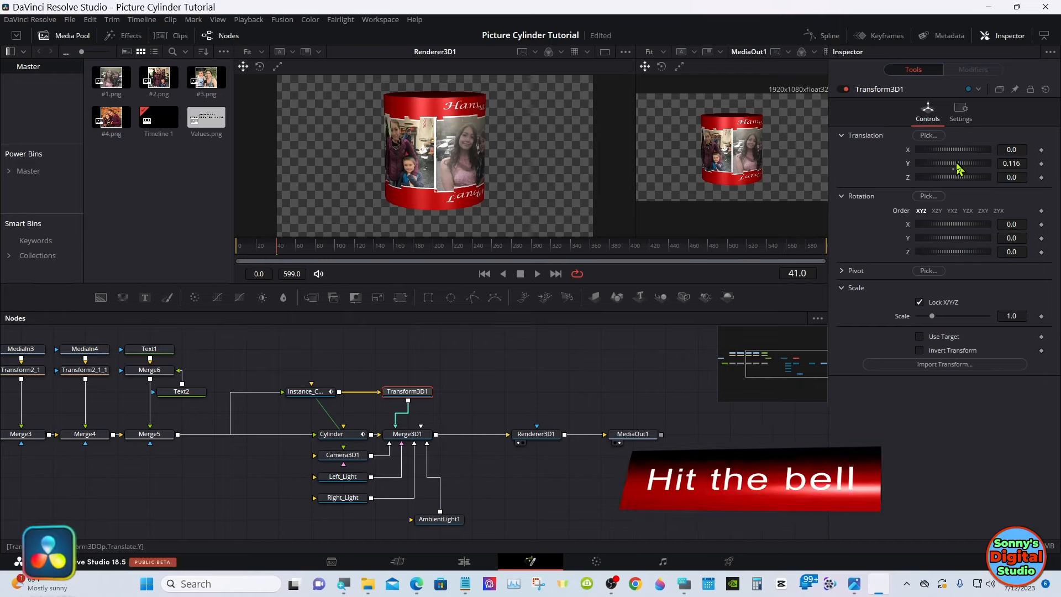
{"action": "left_click_drag", "start_coordinate": [958, 168], "coordinate": [922, 182]}
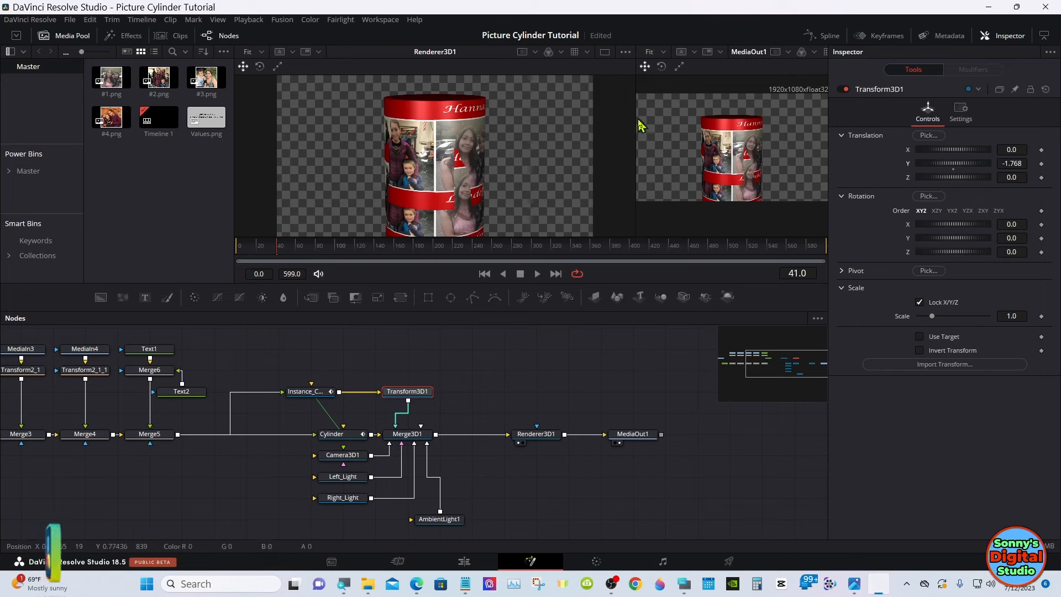
{"action": "left_click_drag", "start_coordinate": [635, 118], "coordinate": [533, 118]}
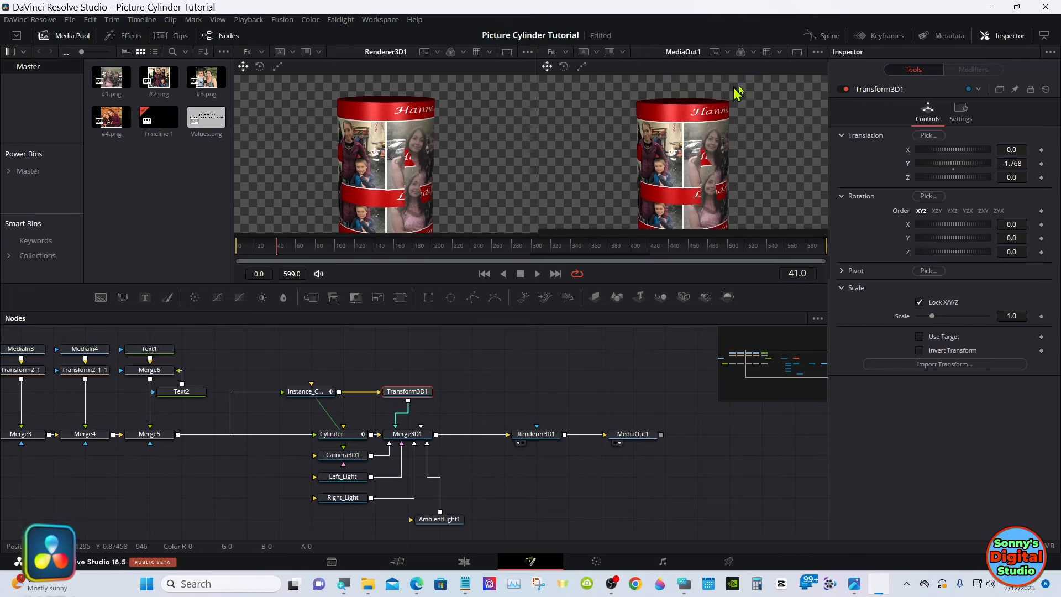
{"action": "left_click", "coordinate": [797, 53]}
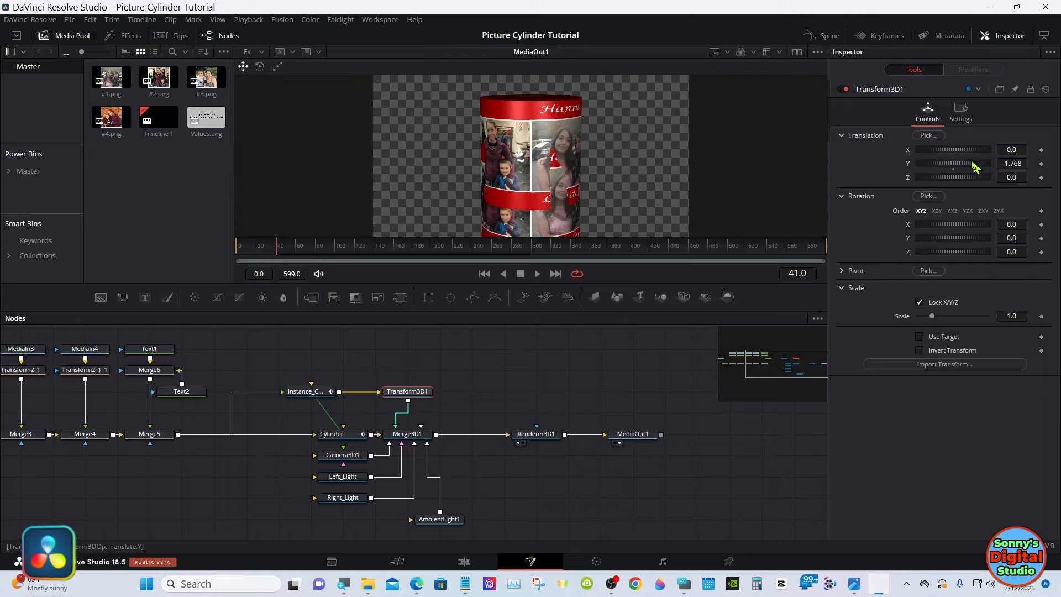
{"action": "left_click_drag", "start_coordinate": [974, 163], "coordinate": [921, 171]}
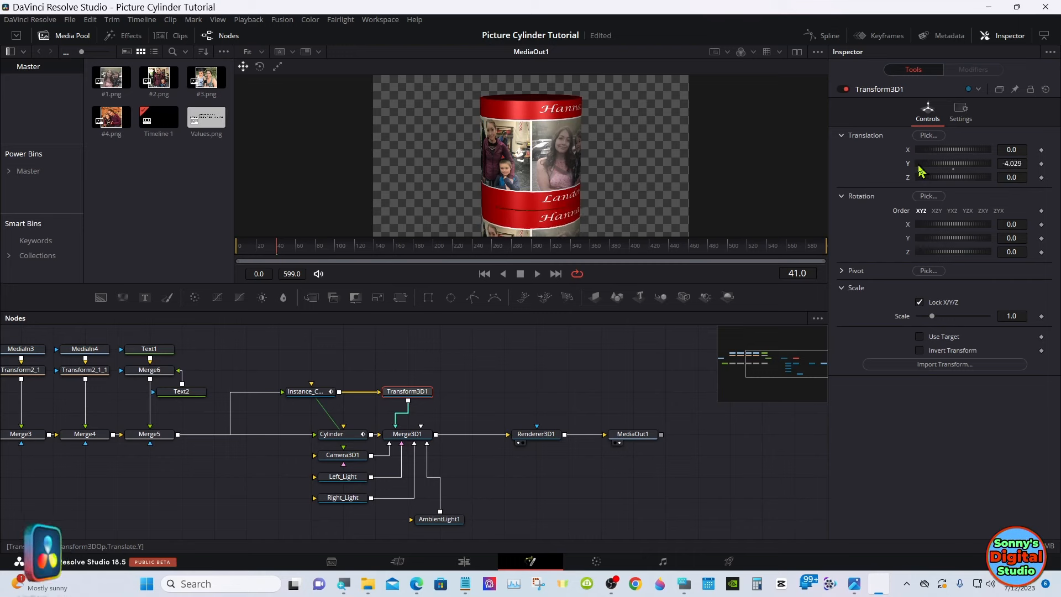
Add a Transform node between Merge5 and Instance_Cylinder, and line the two nodes up above the Cylinder row.
{"action": "left_click", "coordinate": [259, 370]}
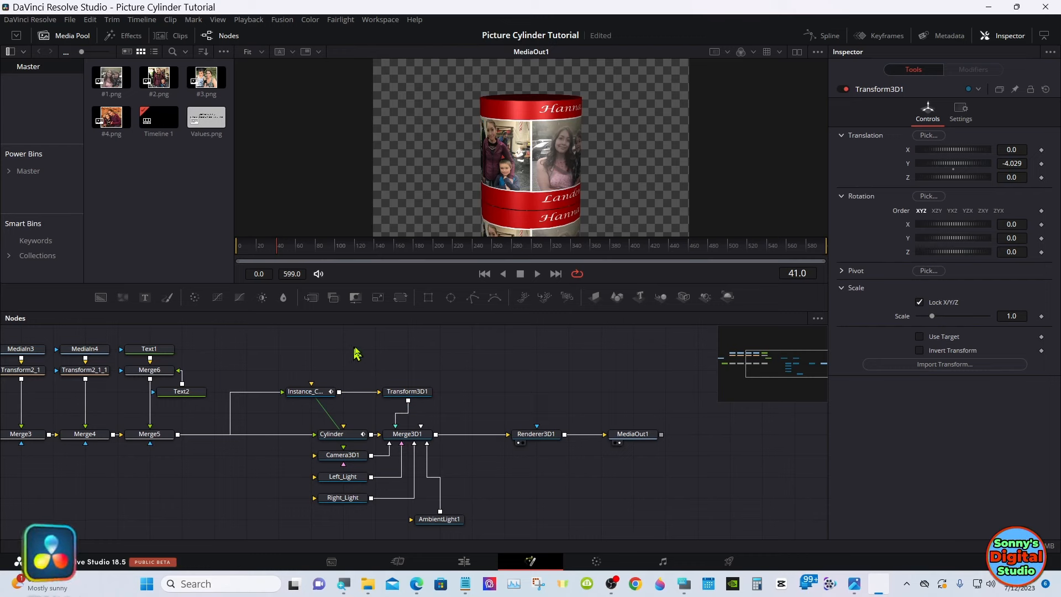
{"action": "left_click", "coordinate": [400, 298]}
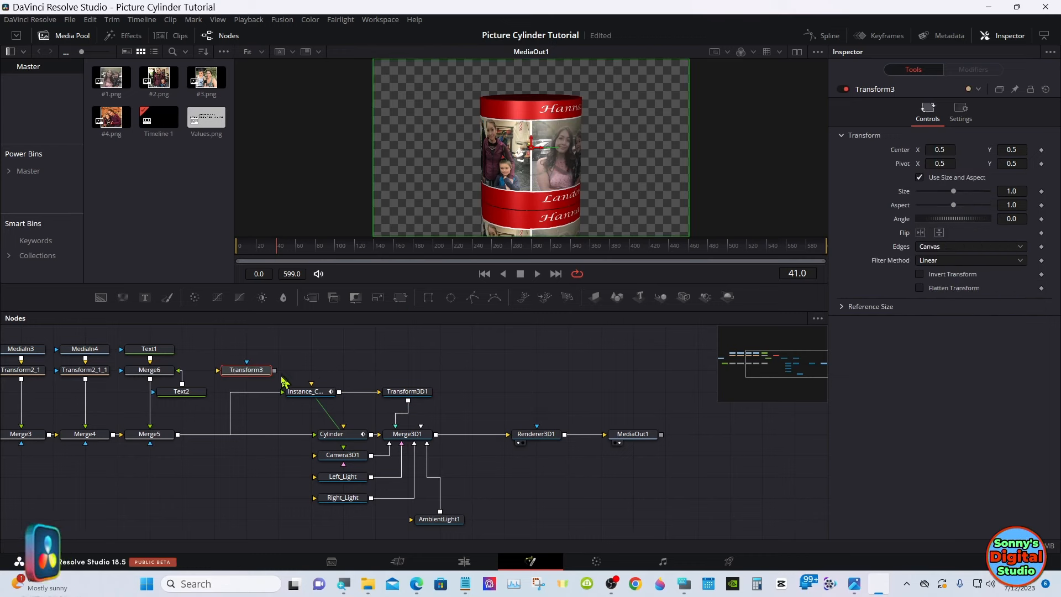
{"action": "left_click_drag", "start_coordinate": [275, 394], "coordinate": [223, 376]}
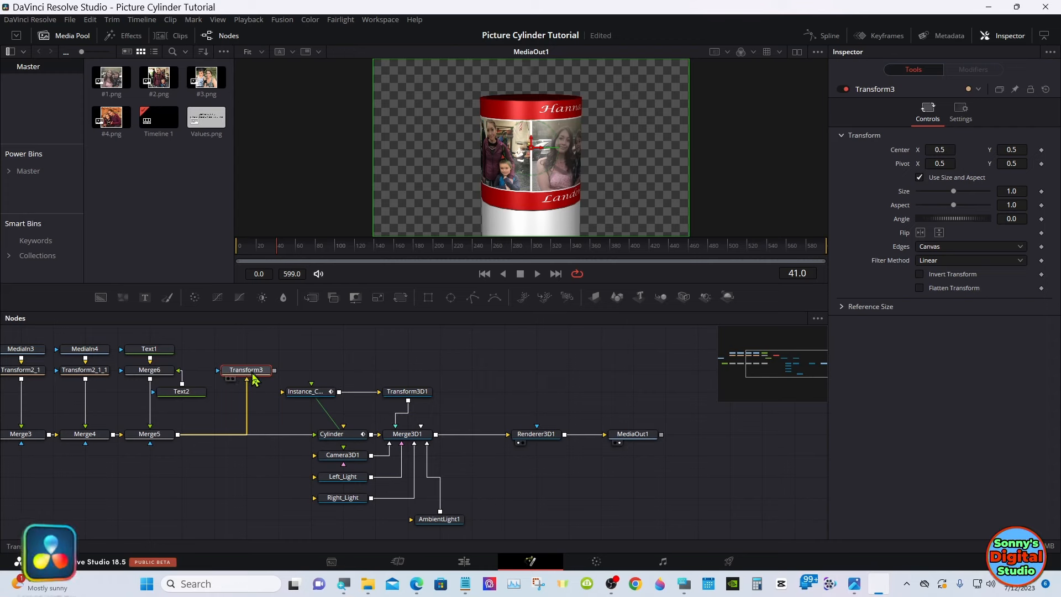
{"action": "left_click_drag", "start_coordinate": [308, 402], "coordinate": [340, 402]}
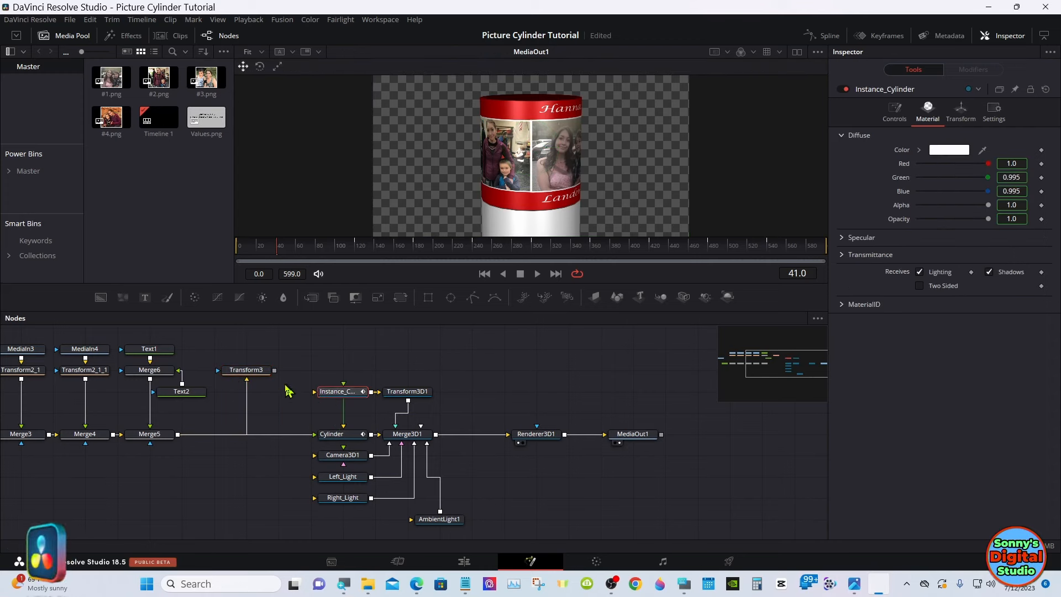
{"action": "left_click_drag", "start_coordinate": [256, 374], "coordinate": [316, 392]}
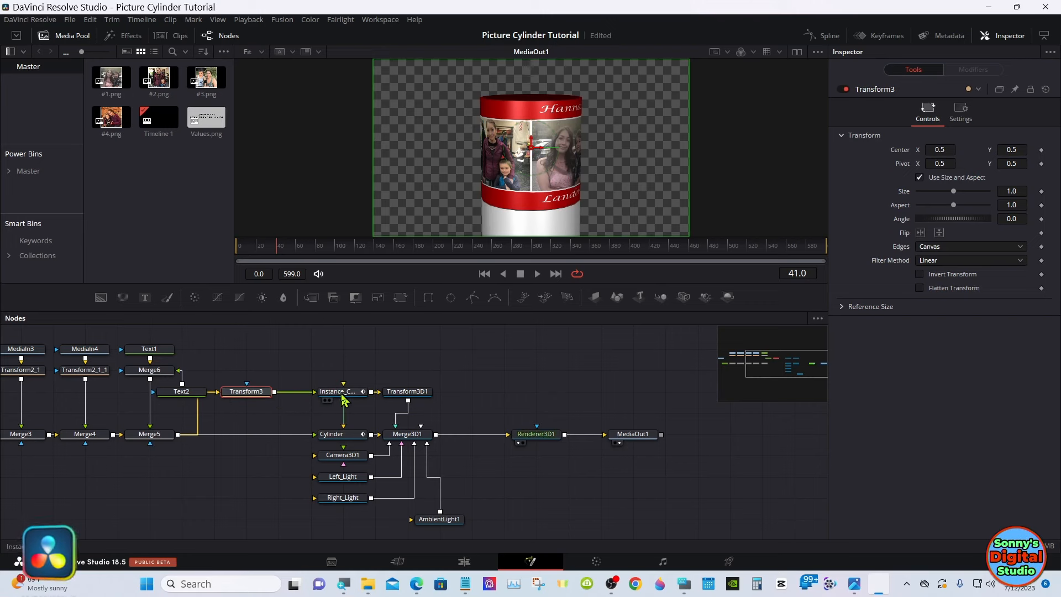
{"action": "left_click_drag", "start_coordinate": [247, 397], "coordinate": [288, 396]}
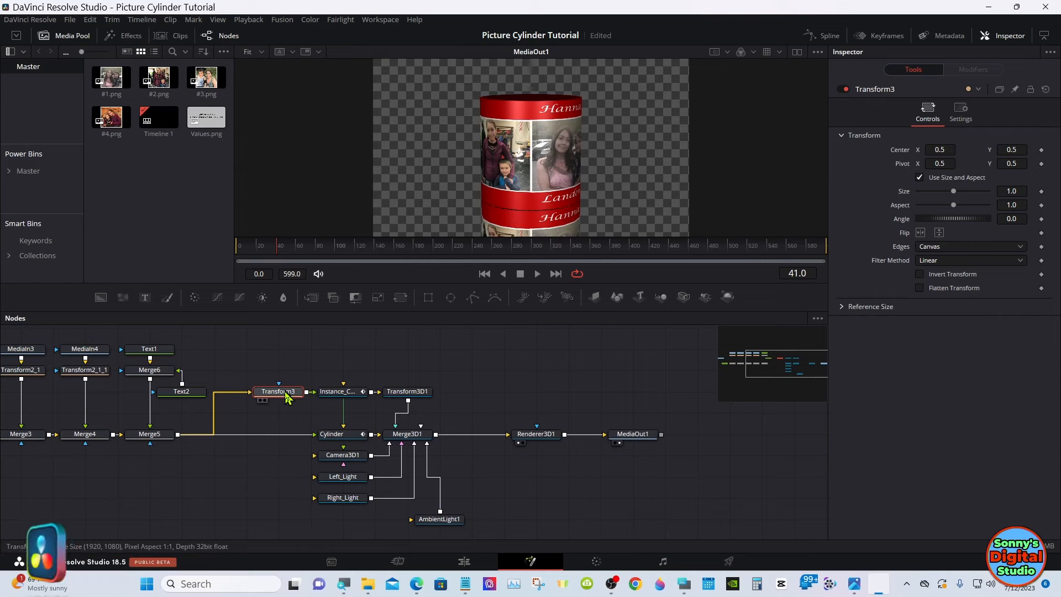
Flip the Transform3 image vertically so the lower cylinder mirrors the upper one.
{"action": "mouse_move", "coordinate": [287, 397]}
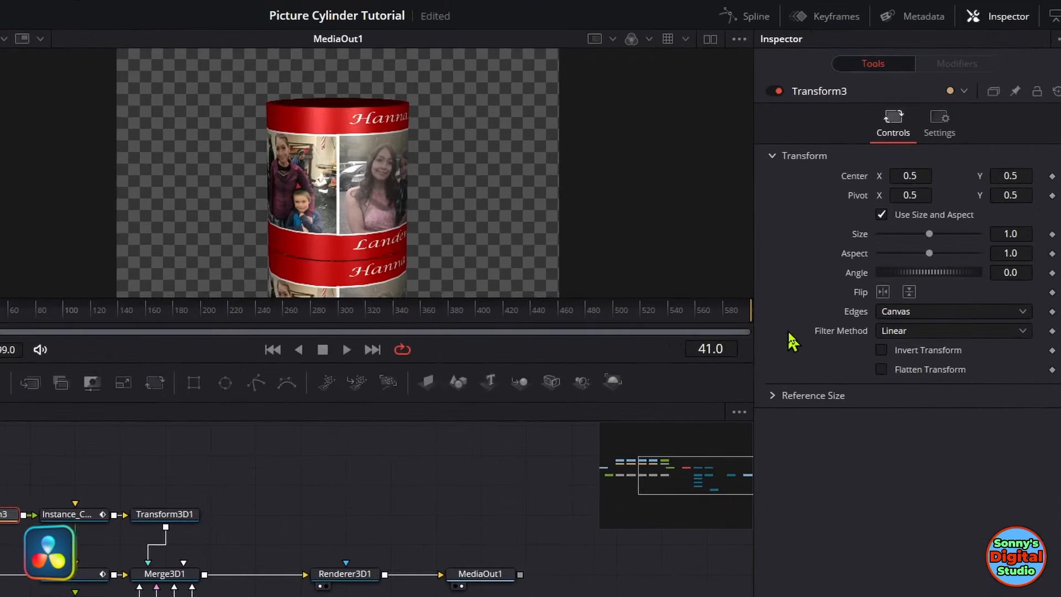
{"action": "left_click", "coordinate": [910, 297]}
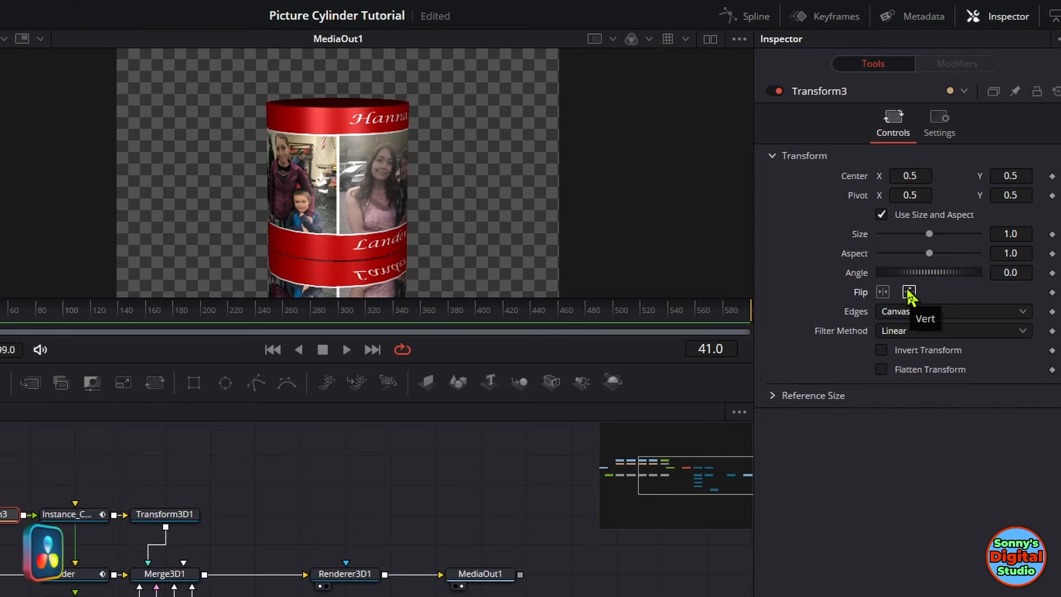
{"action": "left_click", "coordinate": [909, 292]}
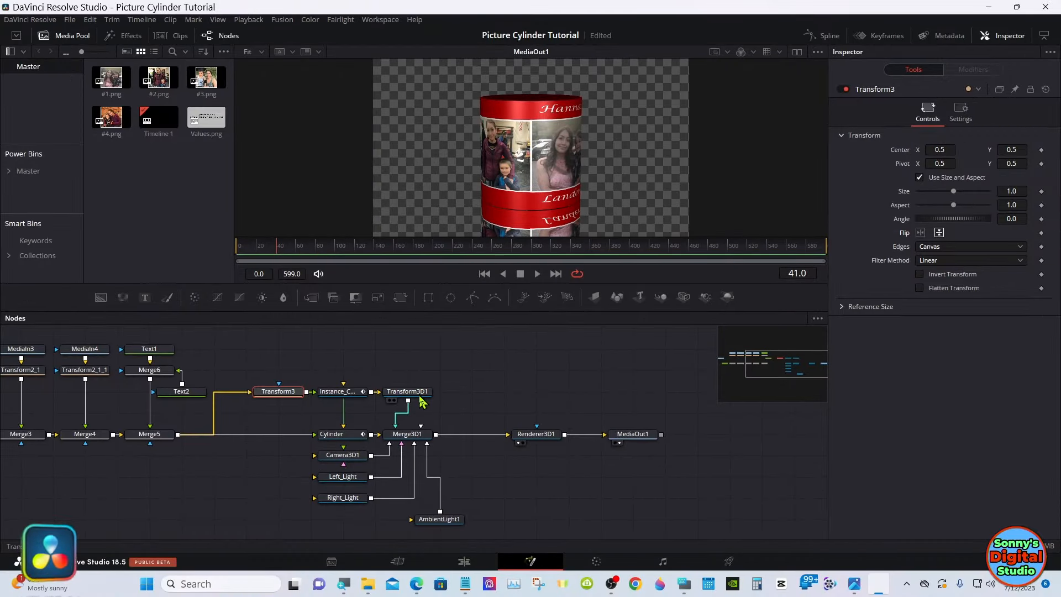
Deinstance the Opacity in Instance_Cylinder's Diffuse material, set it to 0.331, and save the project.
{"action": "left_click", "coordinate": [420, 399]}
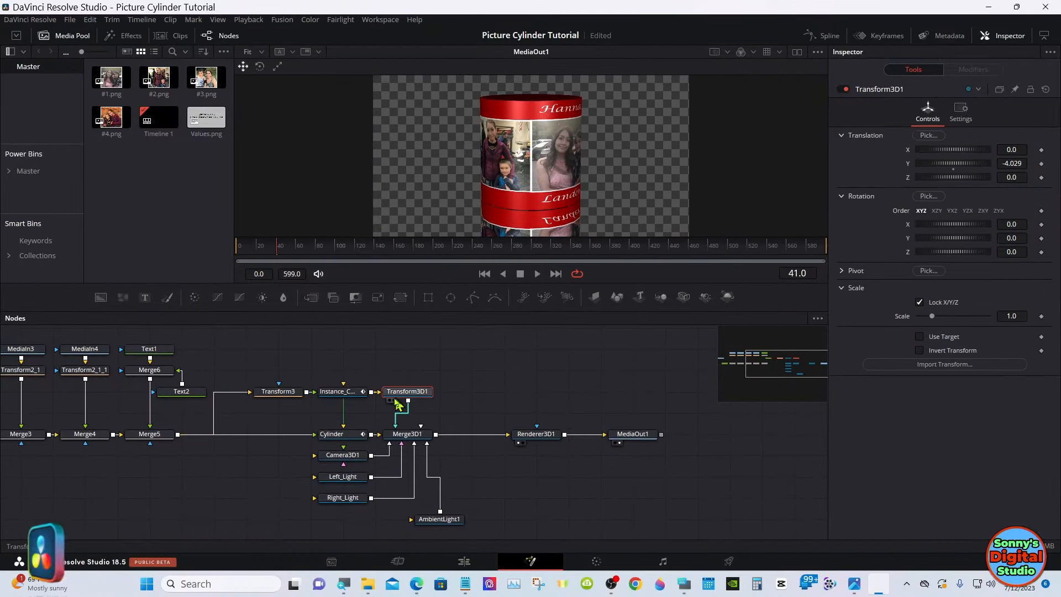
{"action": "left_click", "coordinate": [357, 393]}
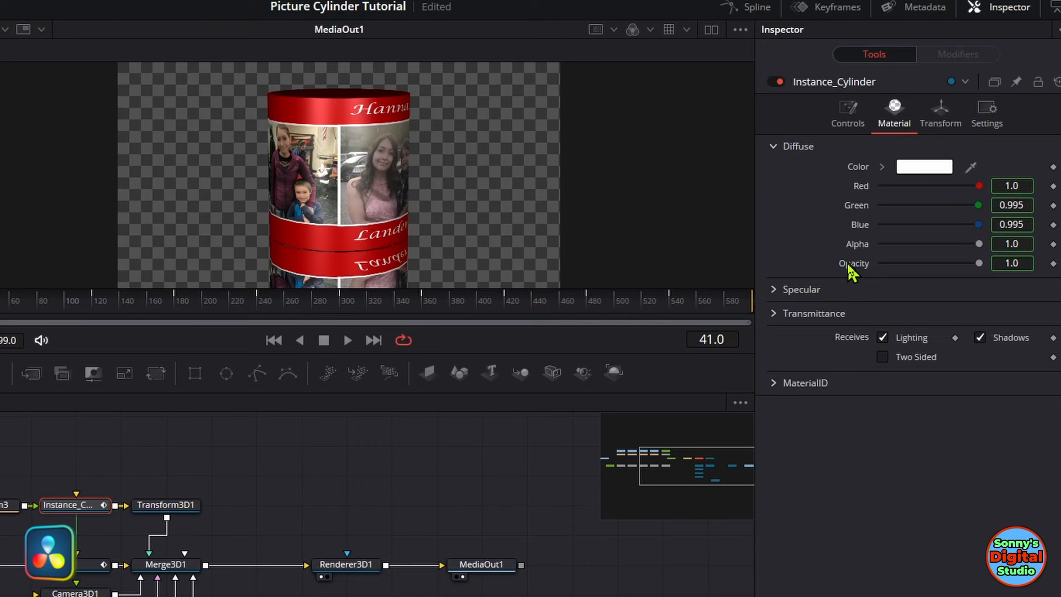
{"action": "right_click", "coordinate": [851, 270]}
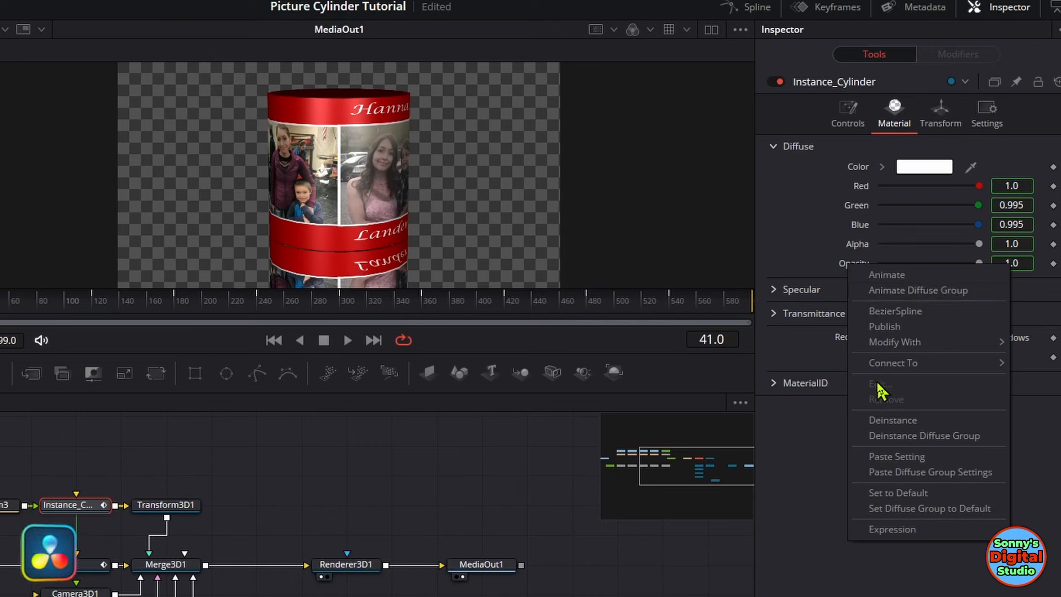
{"action": "left_click", "coordinate": [882, 423]}
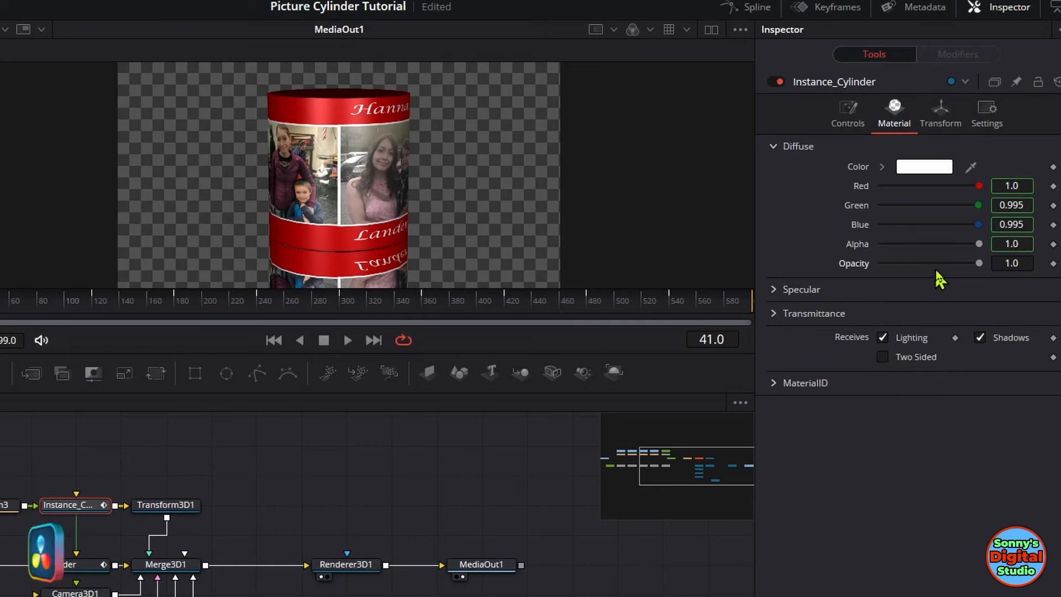
{"action": "left_click_drag", "start_coordinate": [979, 265], "coordinate": [923, 269]}
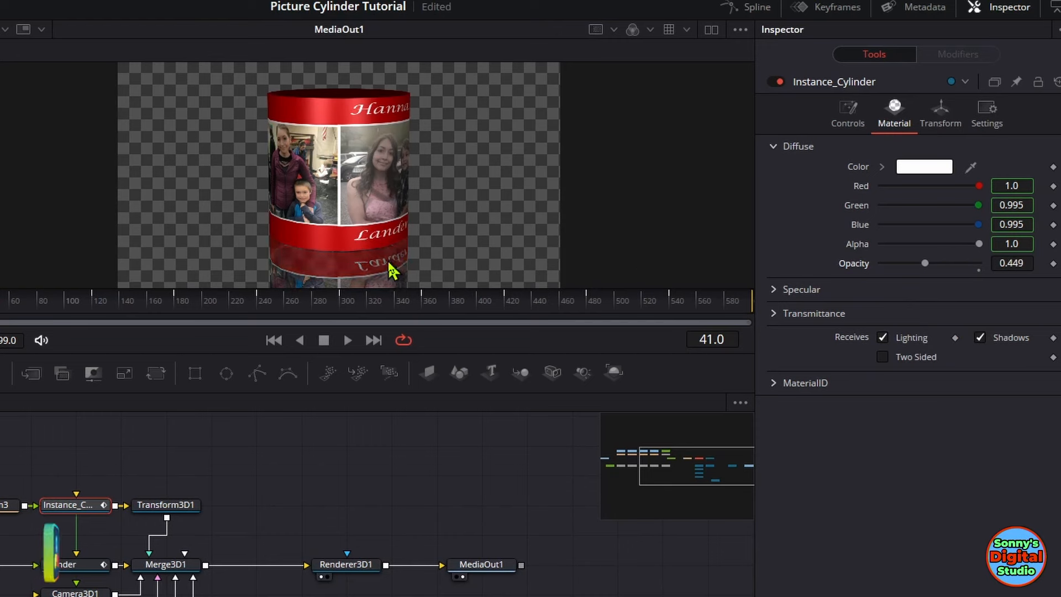
{"action": "key", "text": "ctrl+s"}
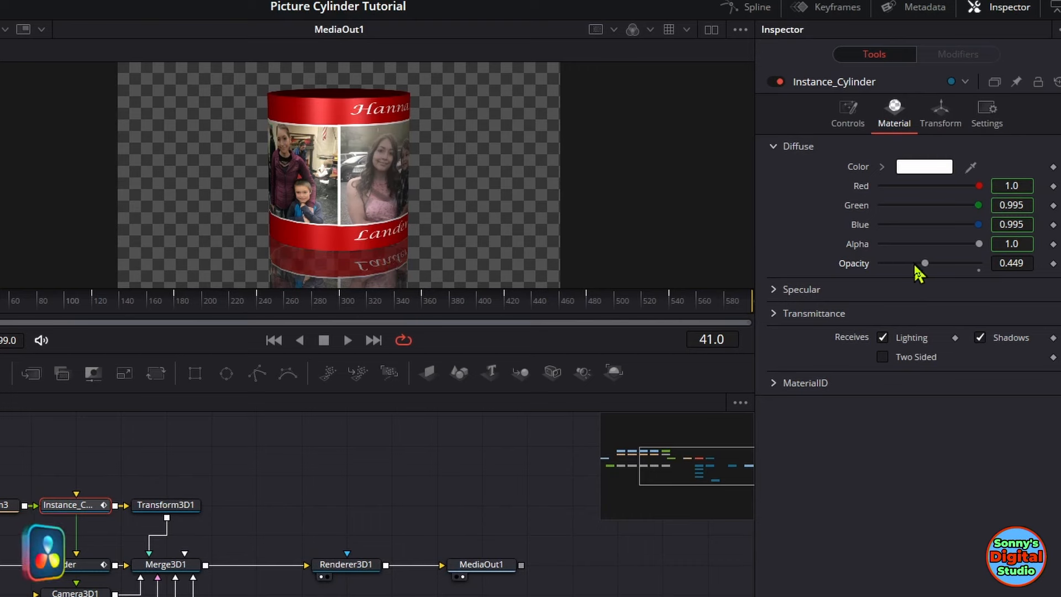
{"action": "left_click_drag", "start_coordinate": [923, 264], "coordinate": [910, 262]}
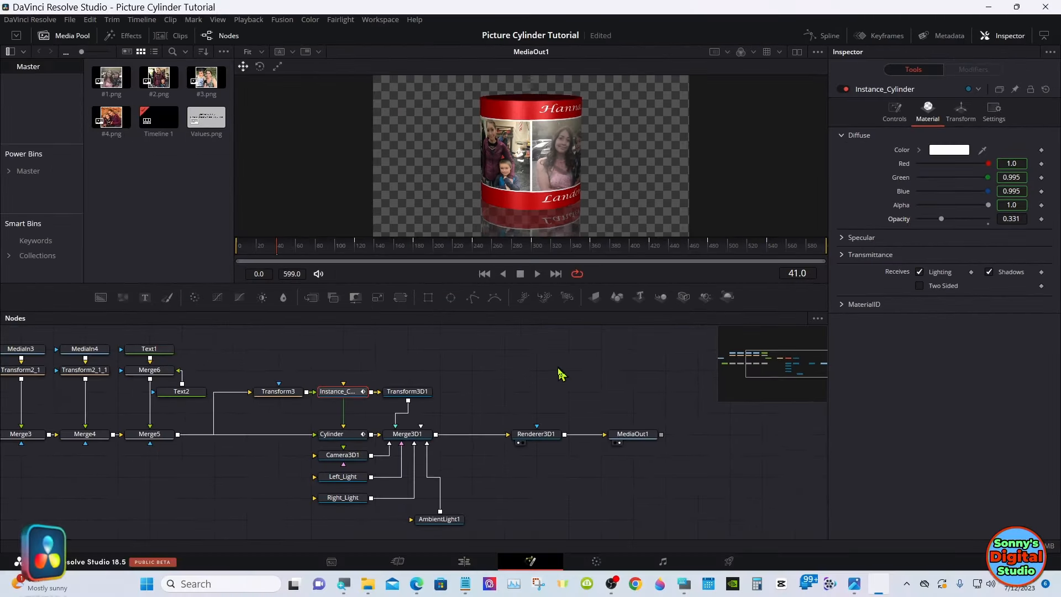
Switch to the Edit page and view the reflected cylinder at 01:00:09:15.
{"action": "left_click", "coordinate": [464, 561]}
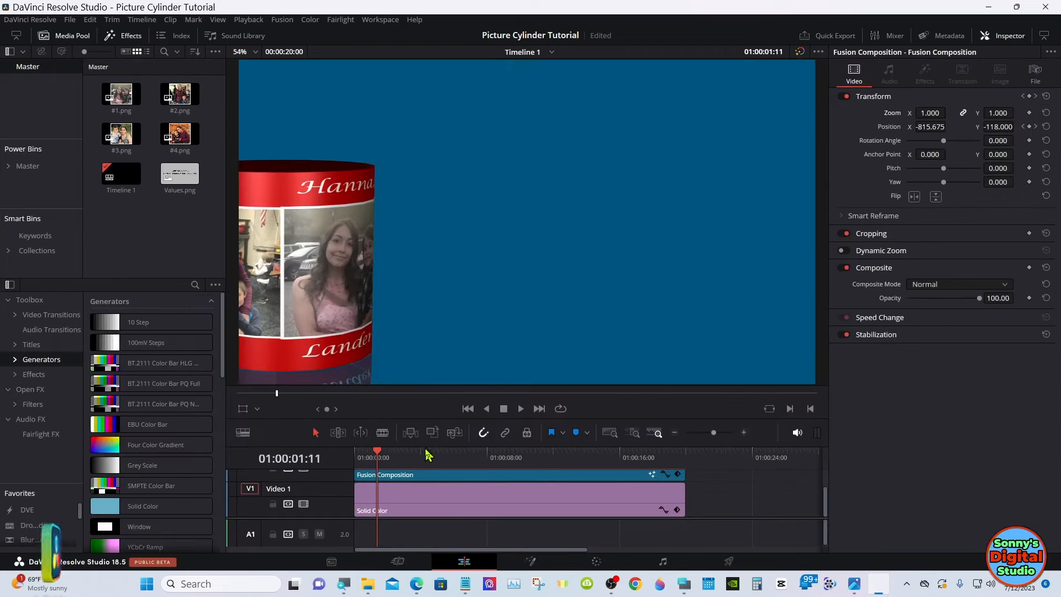
{"action": "left_click_drag", "start_coordinate": [434, 456], "coordinate": [513, 463]}
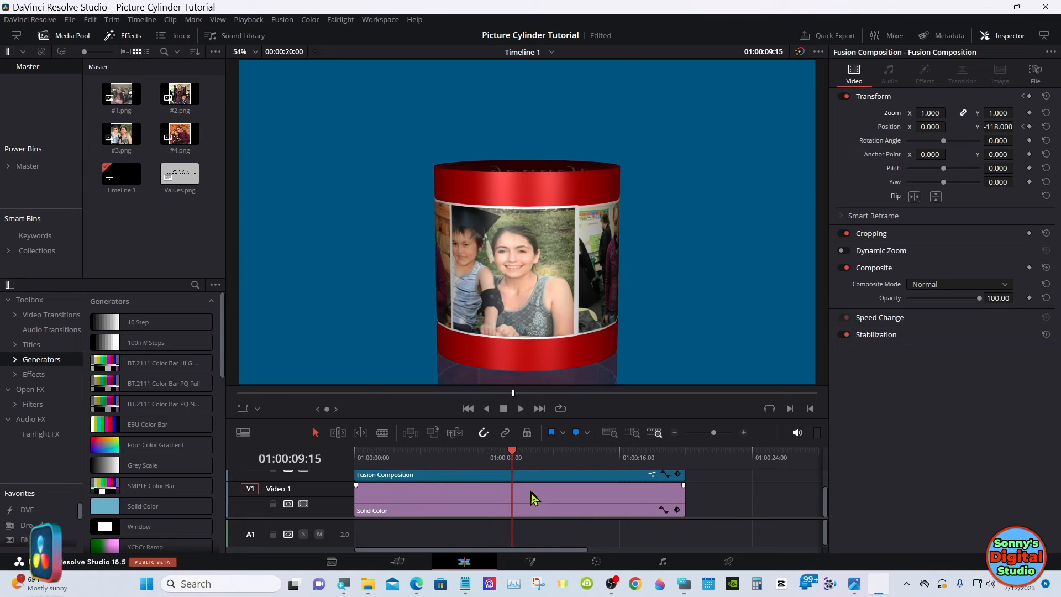
Change the Solid Color background clip to black (#000000).
{"action": "left_click", "coordinate": [534, 497]}
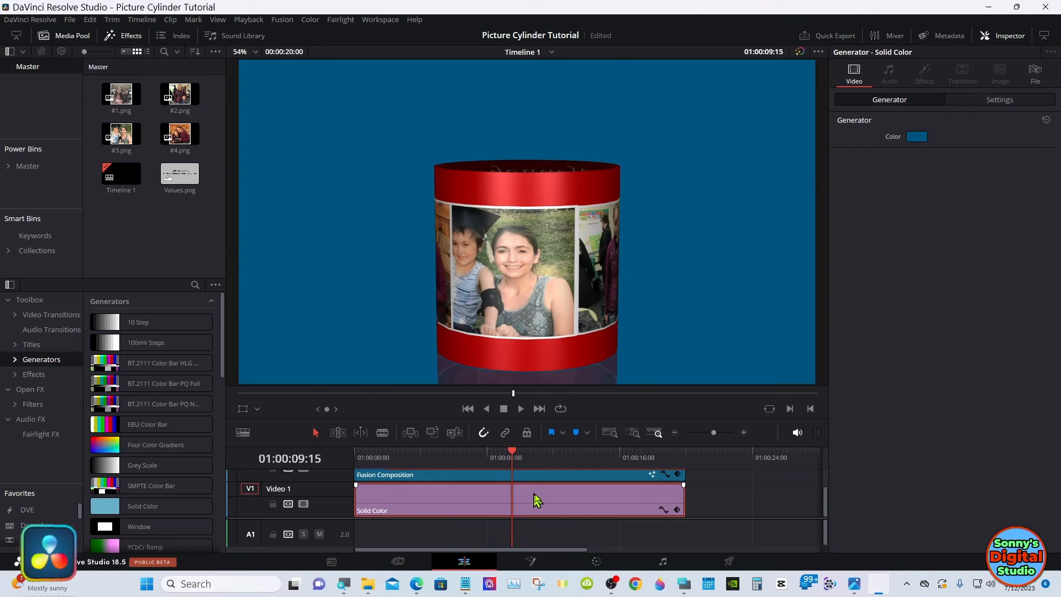
{"action": "left_click", "coordinate": [917, 137]}
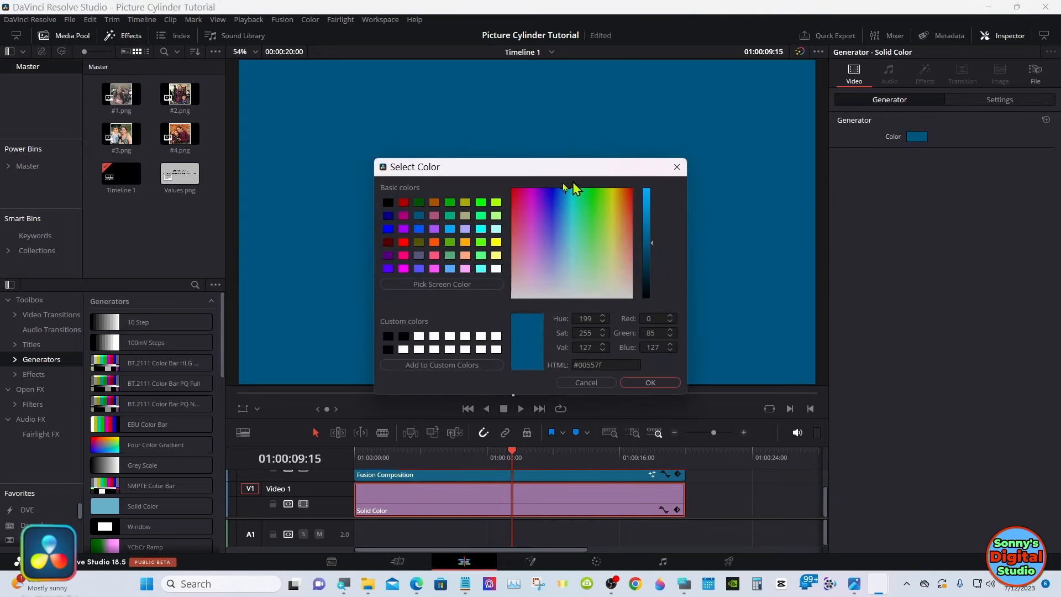
{"action": "left_click", "coordinate": [387, 202]}
{"action": "left_click", "coordinate": [659, 383]}
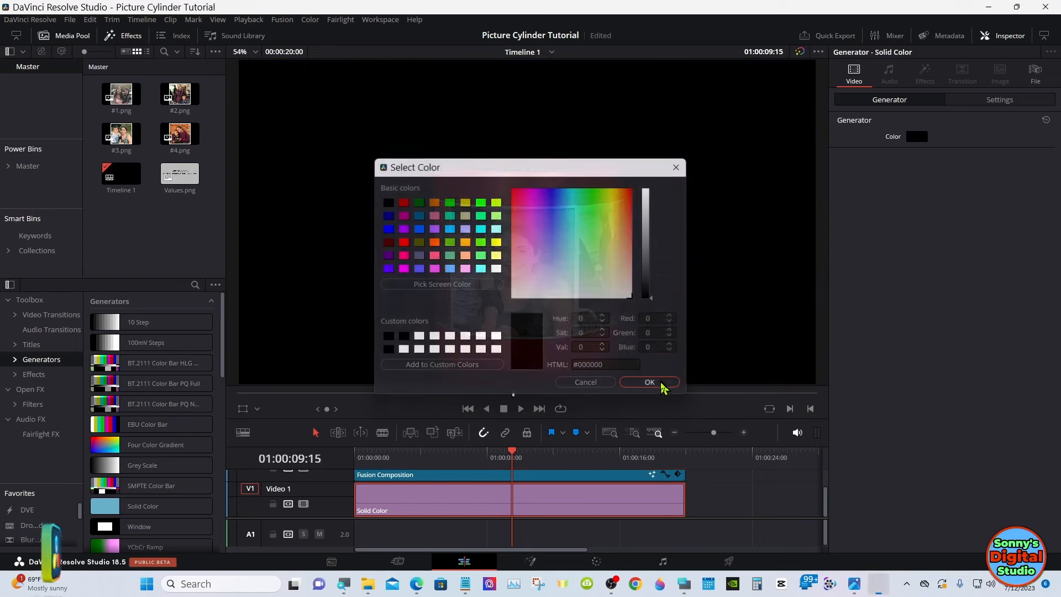
Preview the cylinder on the timeline, then scale the Fusion Composition clip to a Zoom of 0.760.
{"action": "left_click_drag", "start_coordinate": [513, 456], "coordinate": [460, 474]}
{"action": "key", "text": "space"}
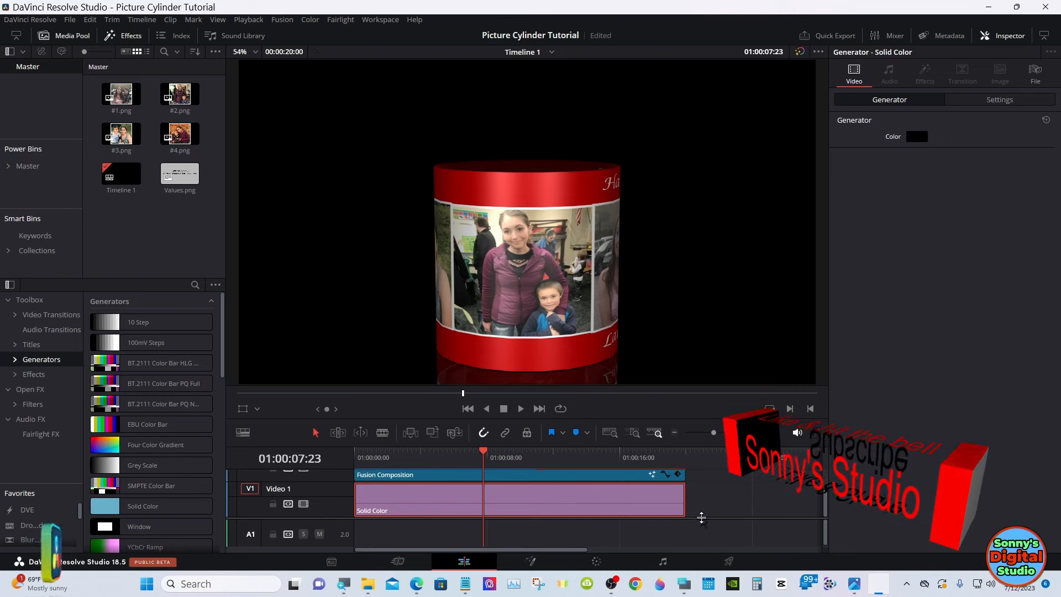
{"action": "scroll", "coordinate": [697, 515], "scroll_direction": "up", "scroll_amount": 1}
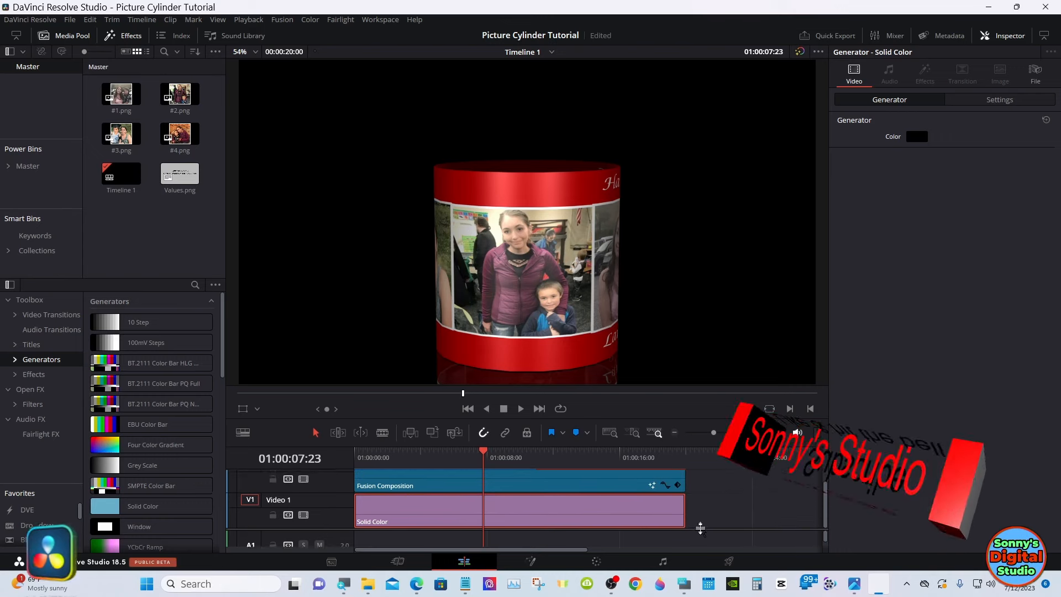
{"action": "left_click", "coordinate": [619, 482]}
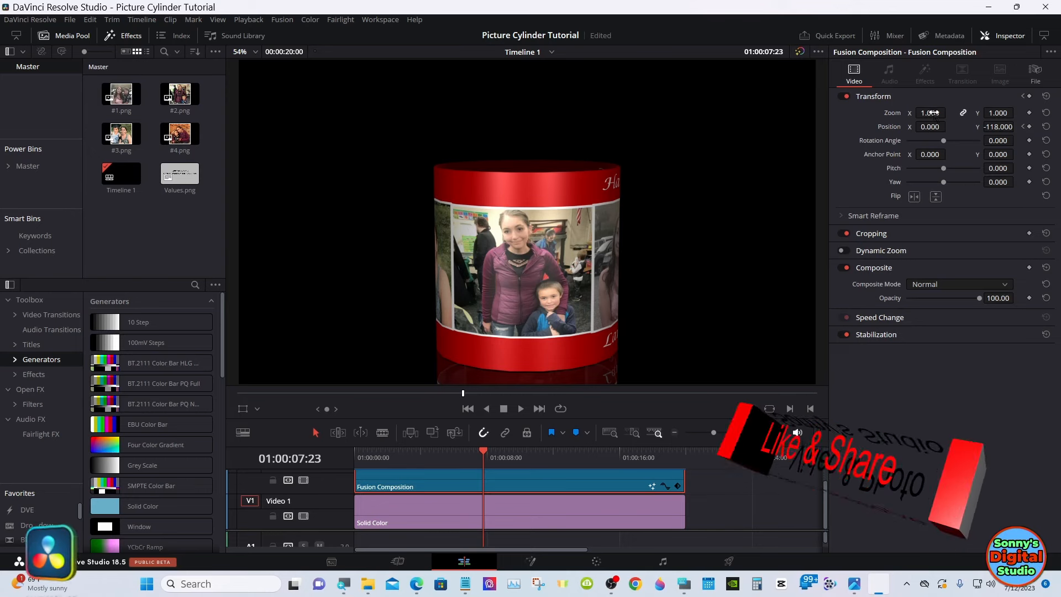
{"action": "left_click_drag", "start_coordinate": [935, 116], "coordinate": [911, 116]}
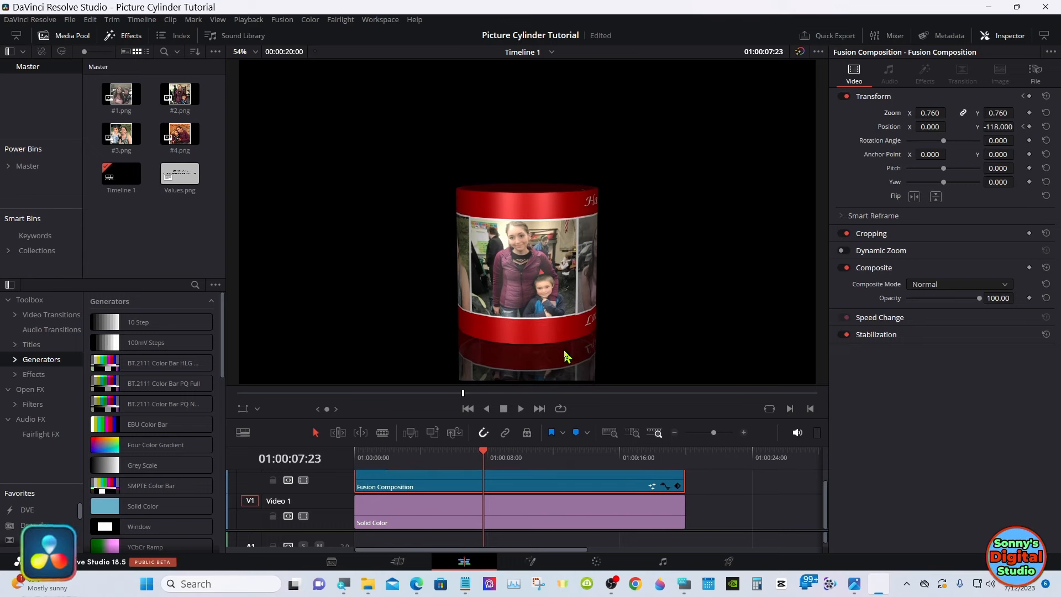
Play the scaled cylinder animation from the timeline start and stop it partway through.
{"action": "left_click_drag", "start_coordinate": [386, 456], "coordinate": [357, 456]}
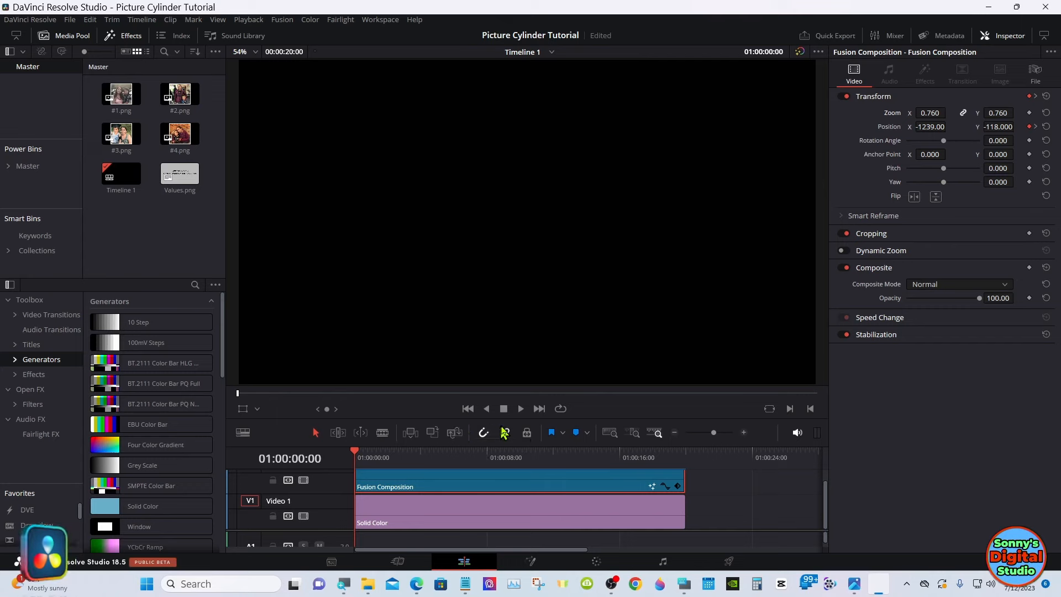
{"action": "left_click", "coordinate": [521, 412]}
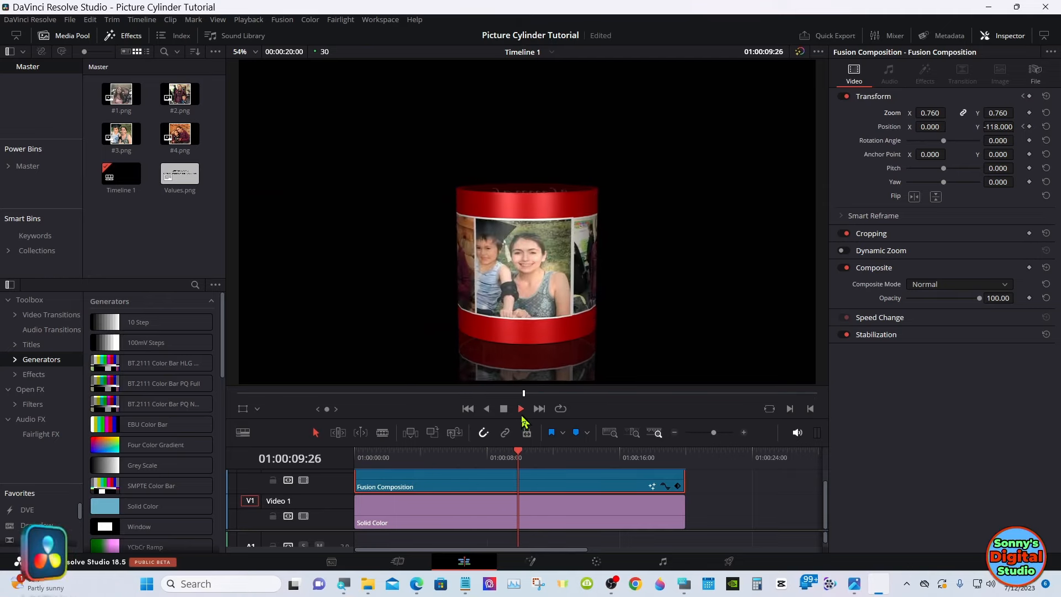
{"action": "left_click", "coordinate": [503, 409]}
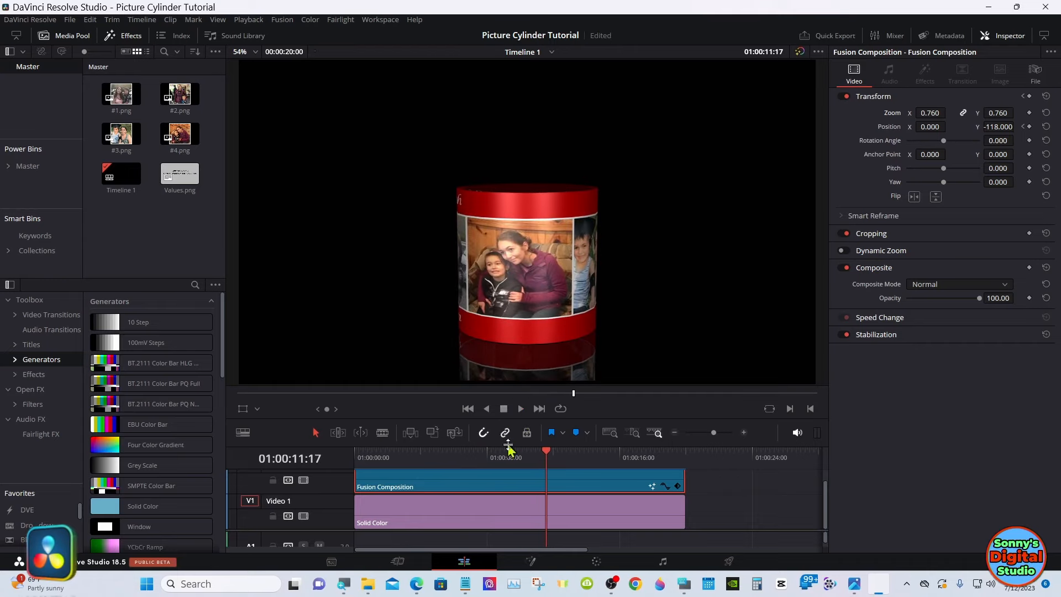
Set the Solid Color background back to dark blue and return to the timeline start.
{"action": "left_click", "coordinate": [521, 516]}
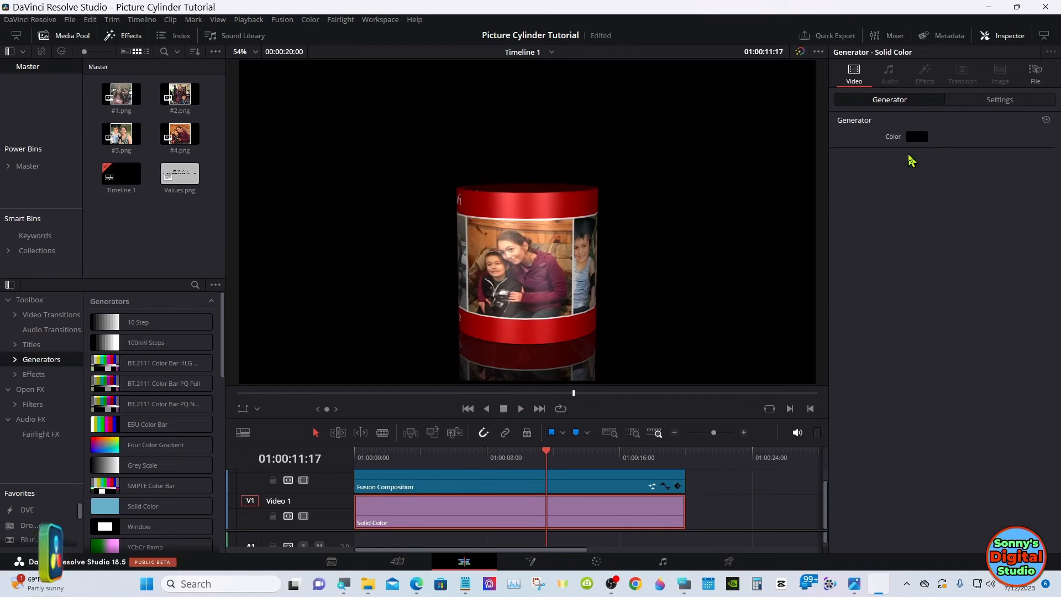
{"action": "left_click", "coordinate": [916, 136]}
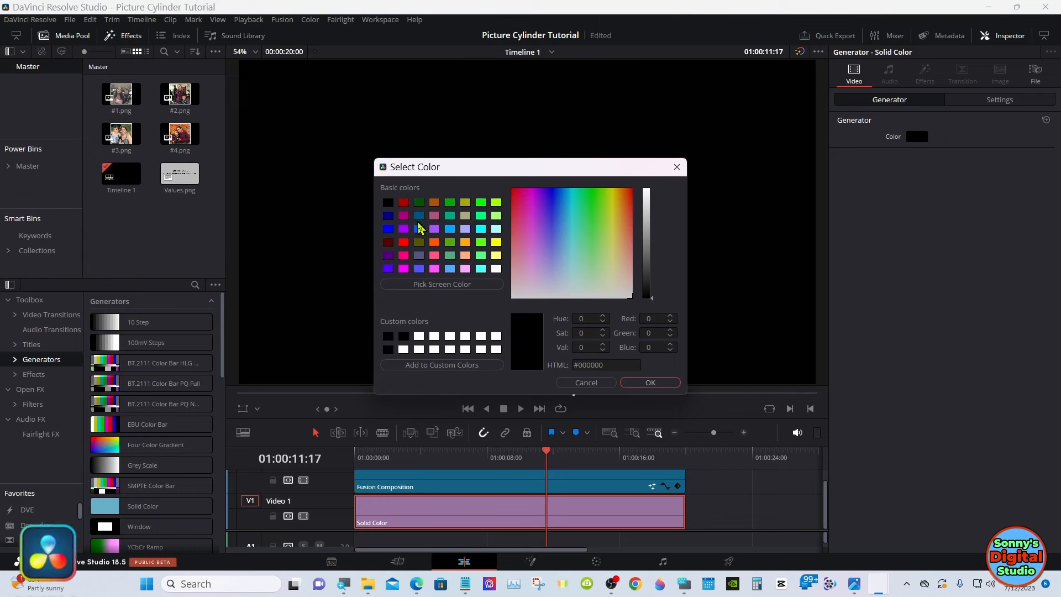
{"action": "left_click", "coordinate": [419, 217]}
{"action": "left_click", "coordinate": [672, 383]}
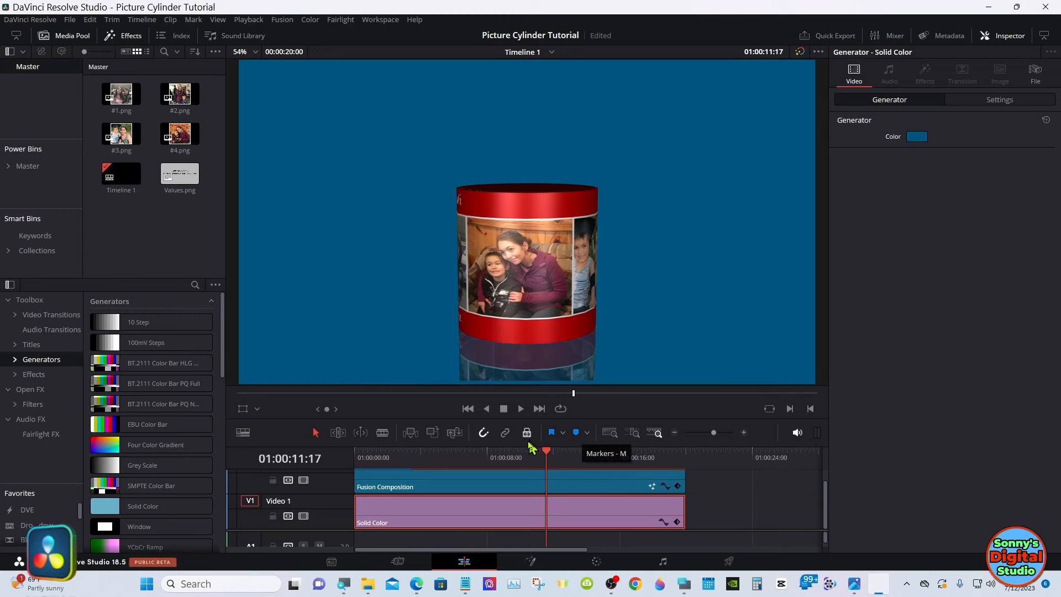
{"action": "left_click", "coordinate": [370, 458]}
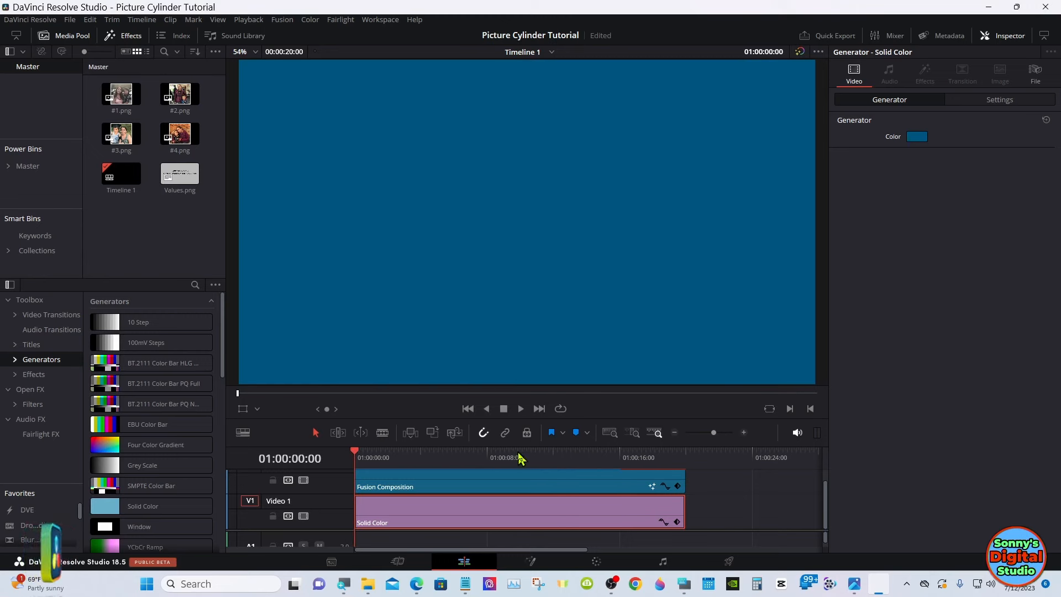